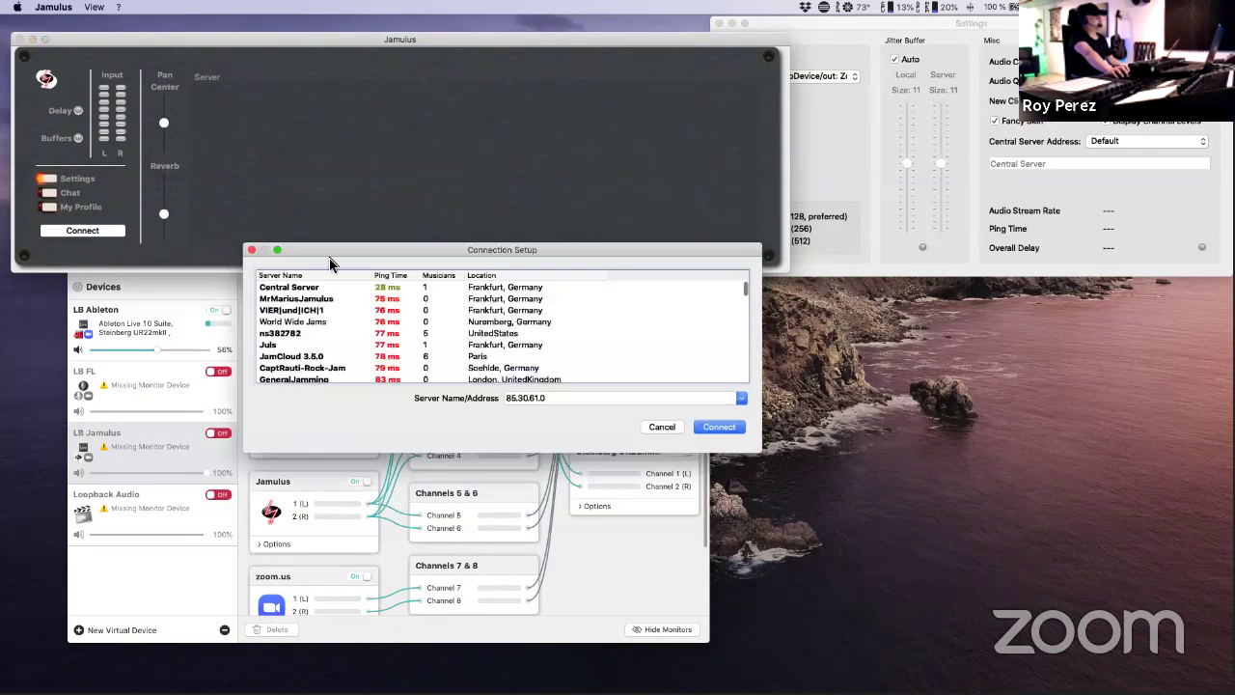
Step: Try JamCloud 3.5.0 in Paris, then settle on Central Server (3 musicians, 39 ms)
left_click(398, 287)
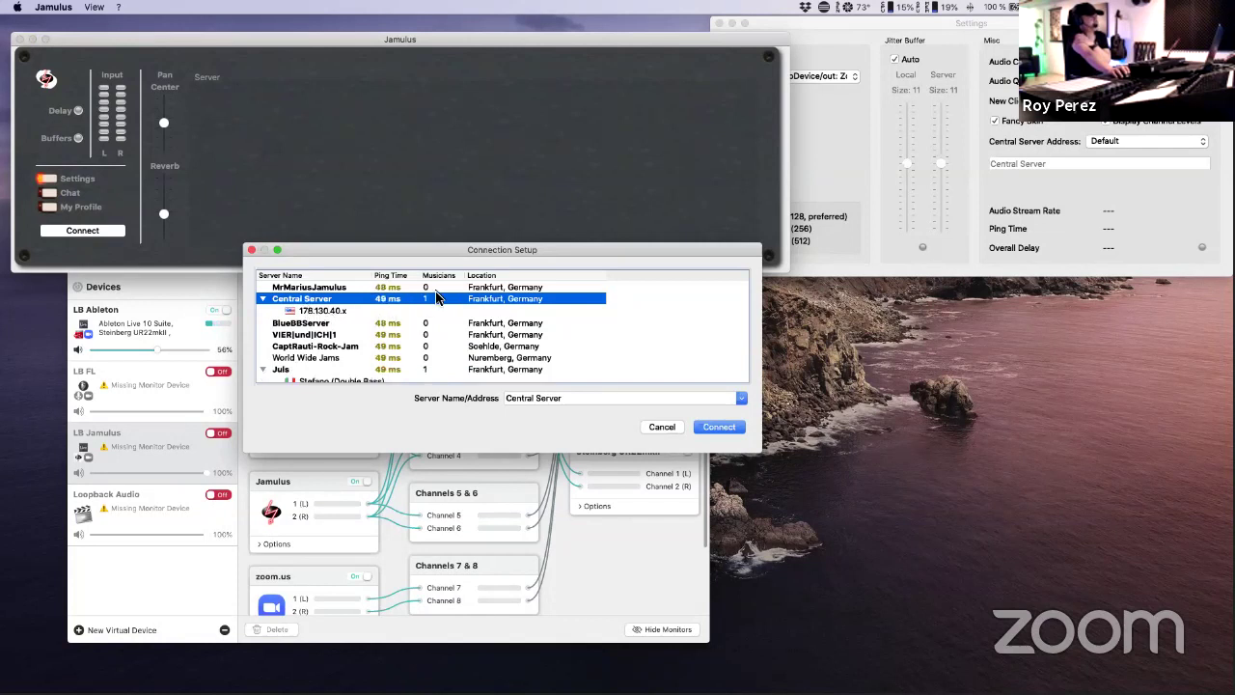
left_click(269, 305)
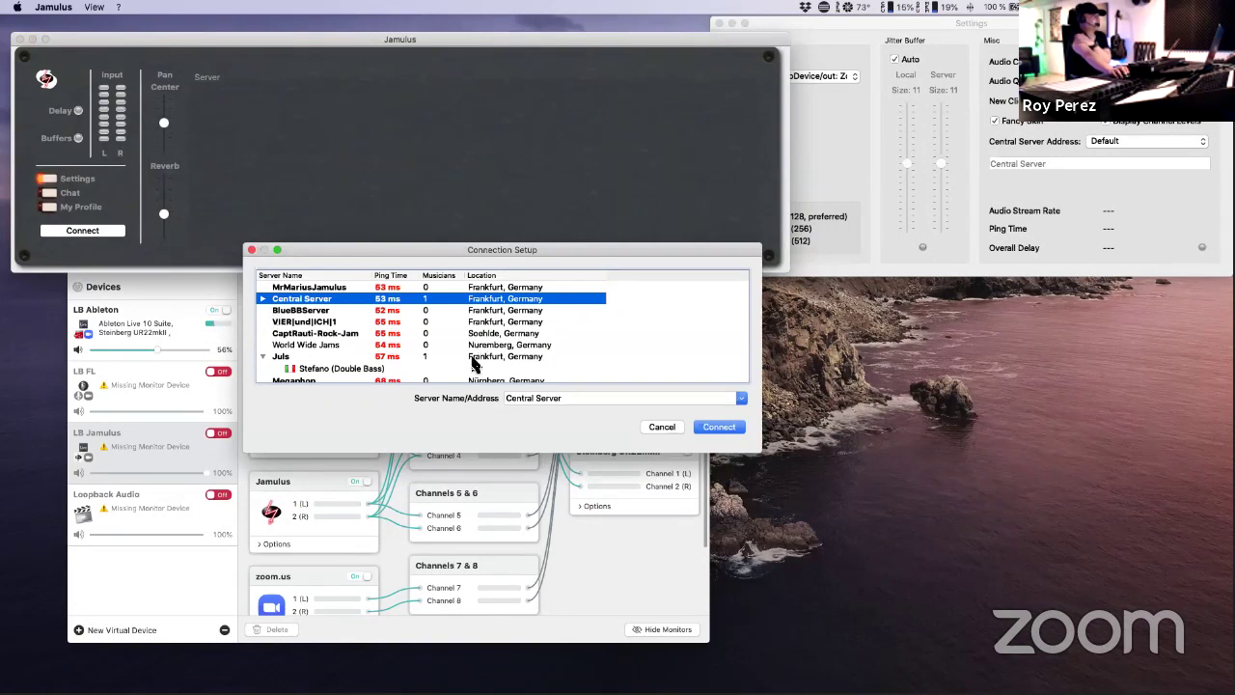
scroll(473, 363, "down", 3)
left_click(413, 340)
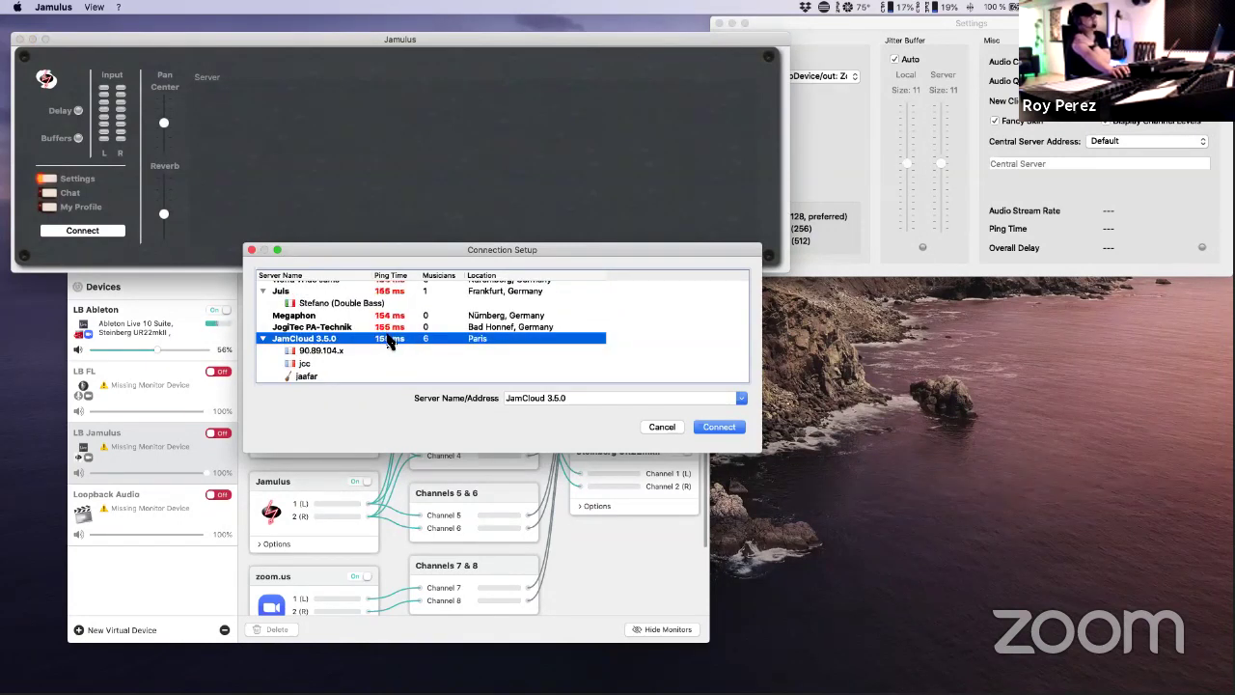
scroll(386, 345, "up", 2)
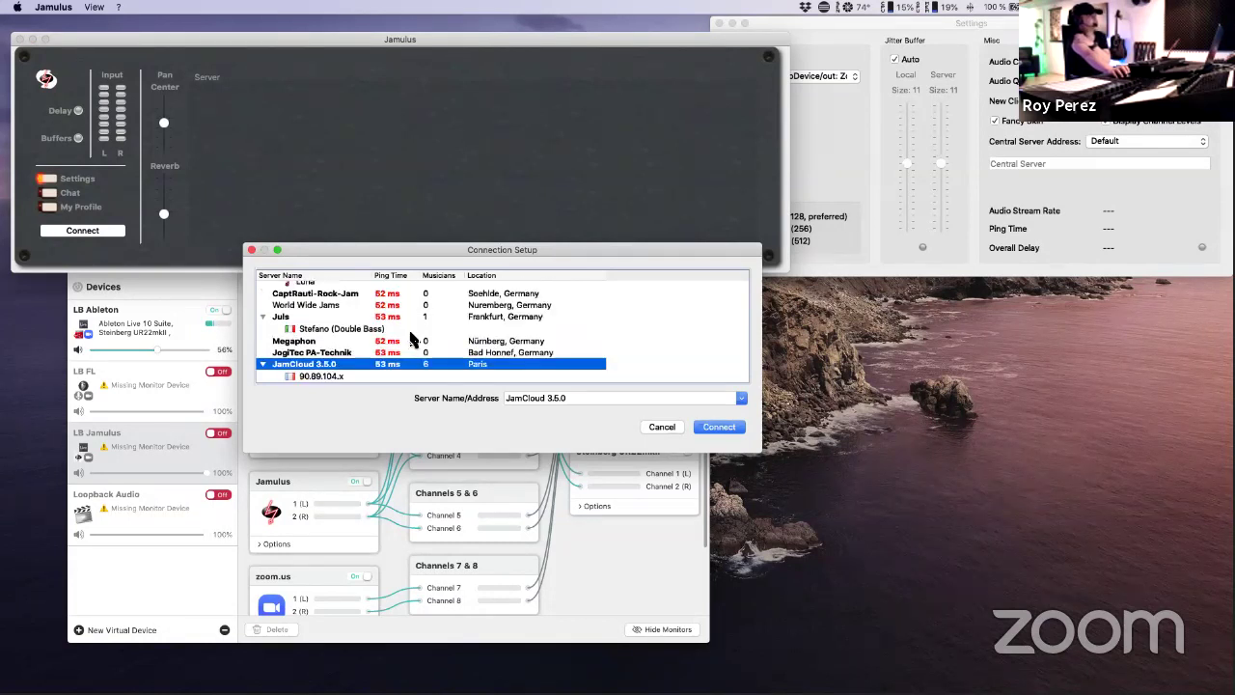
scroll(386, 365, "up", 3)
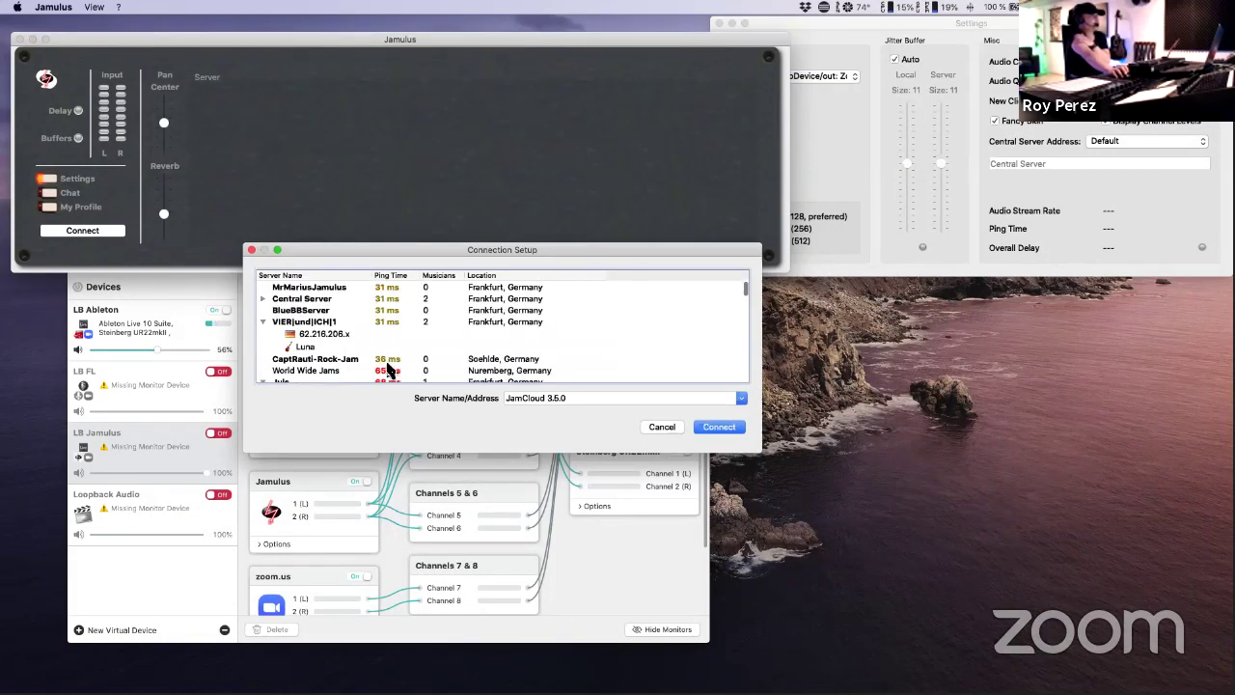
left_click(419, 299)
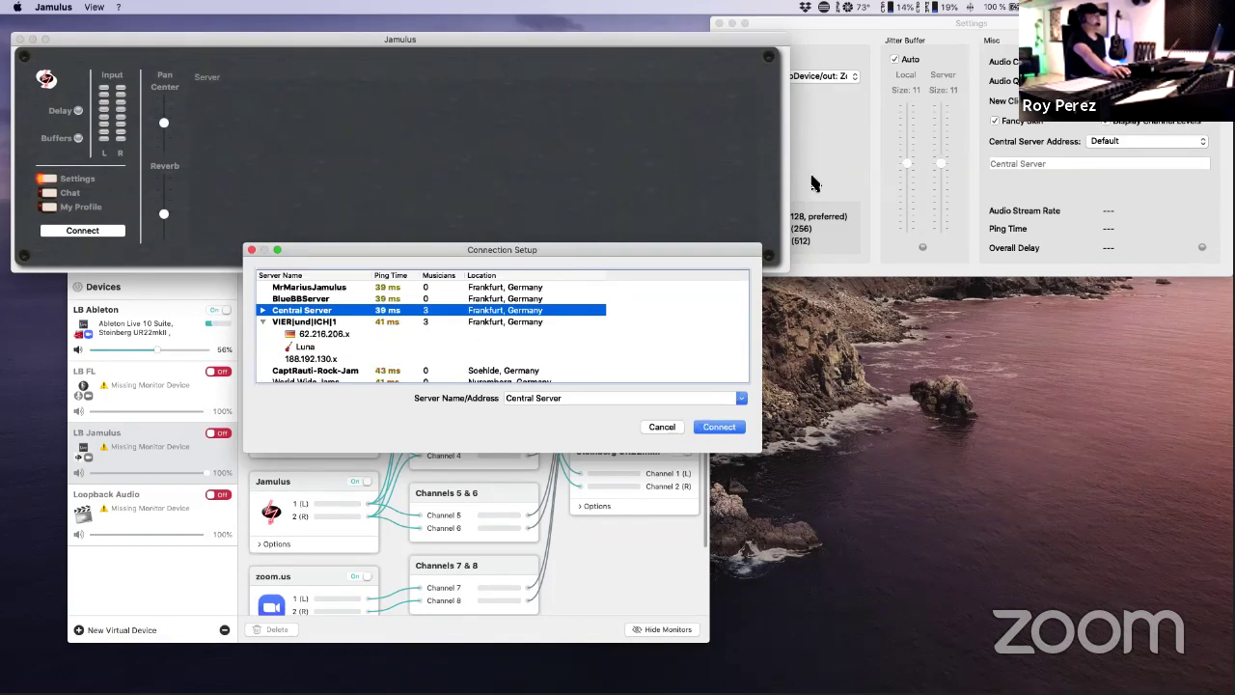
left_click_drag(530, 249, 465, 255)
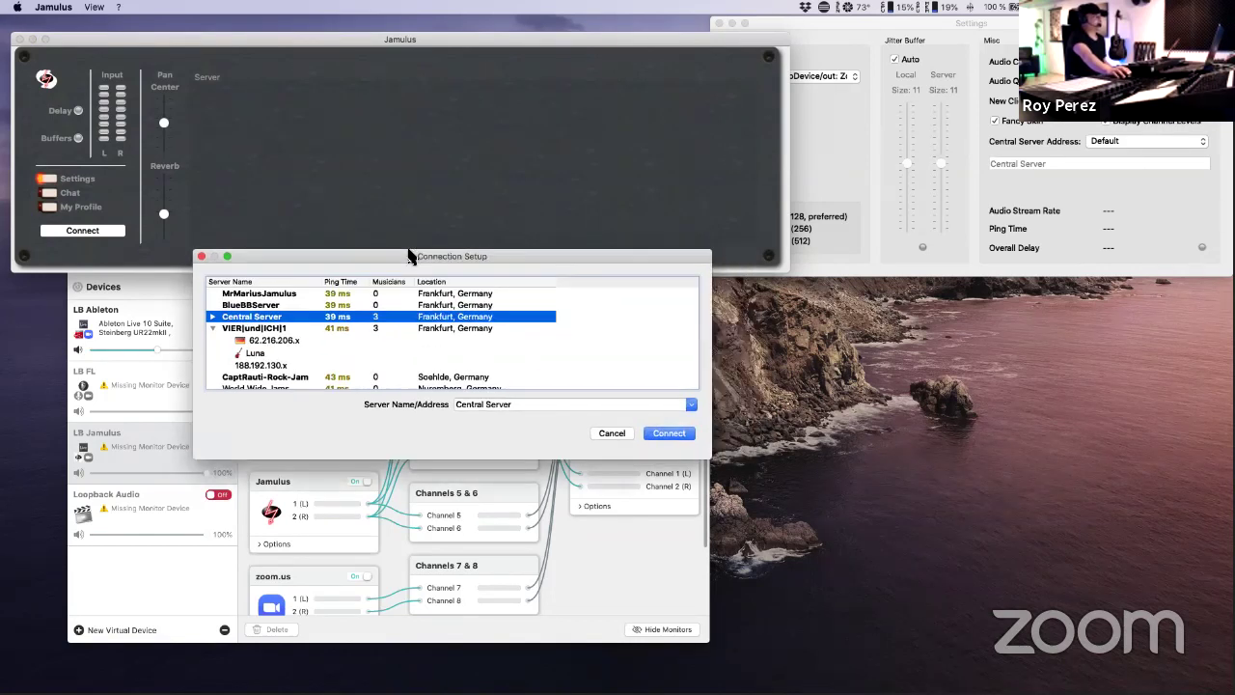
Step: Center the Settings window and confirm the soundcard device stays on ZoomAudioDevice
left_click(838, 154)
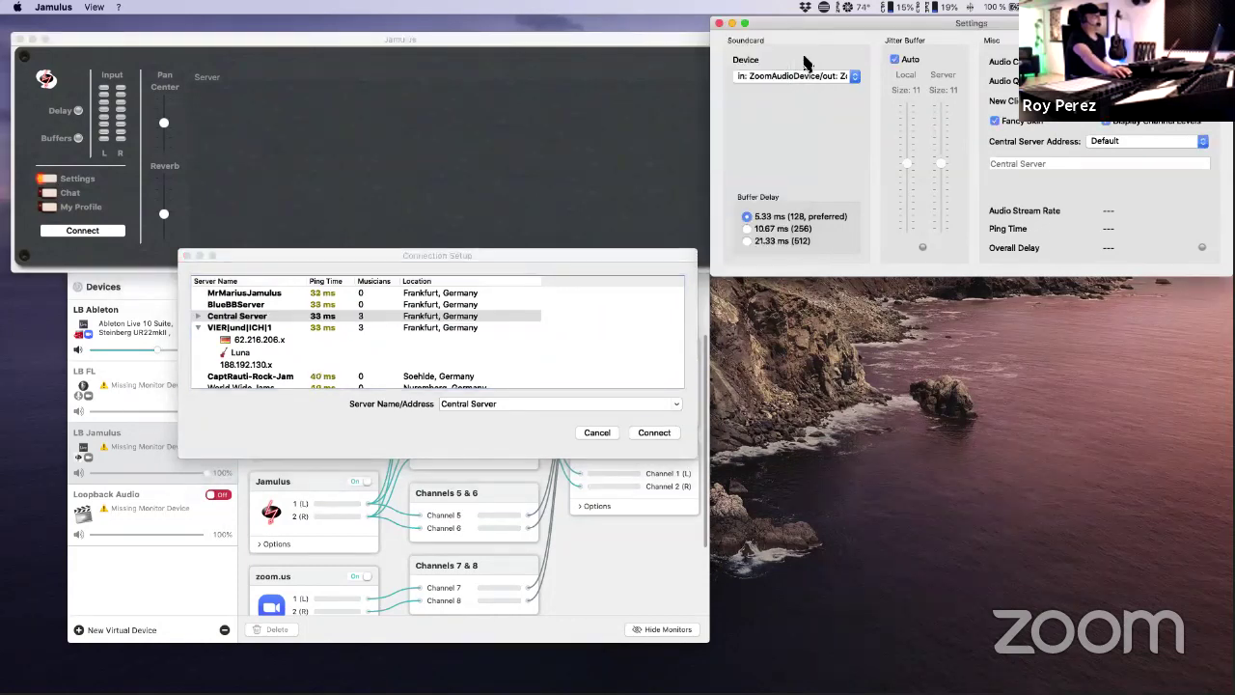
left_click_drag(818, 31, 682, 197)
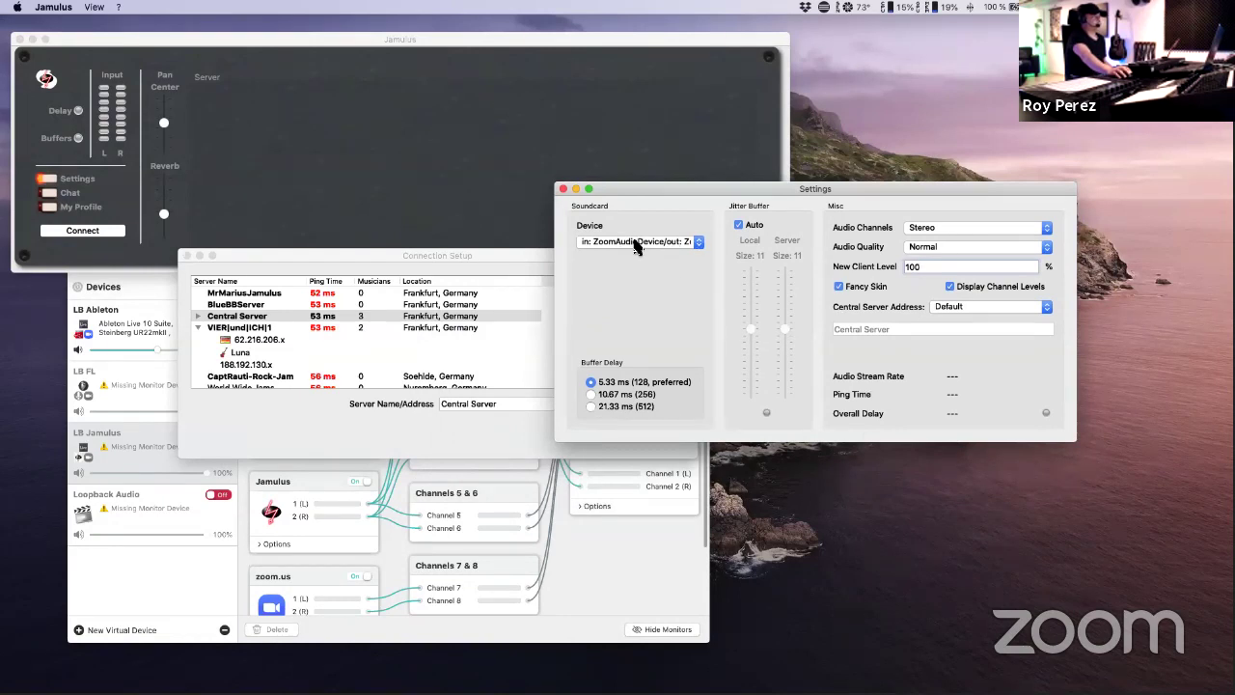
left_click(635, 246)
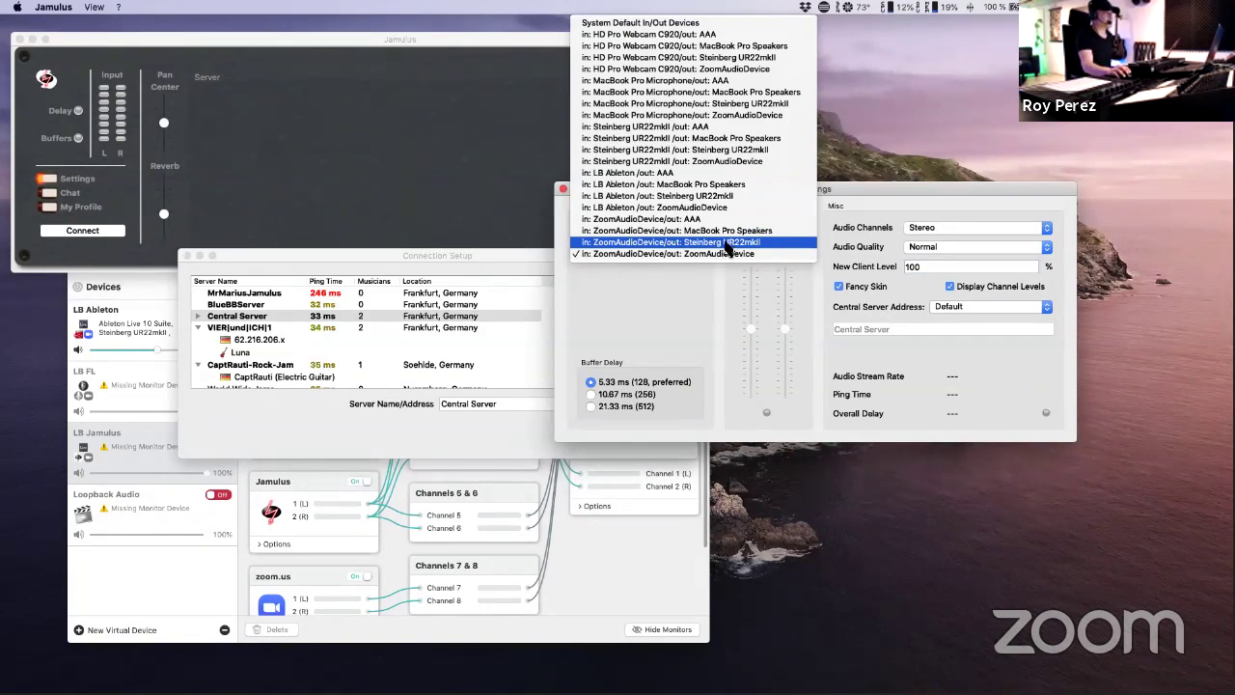
left_click(647, 367)
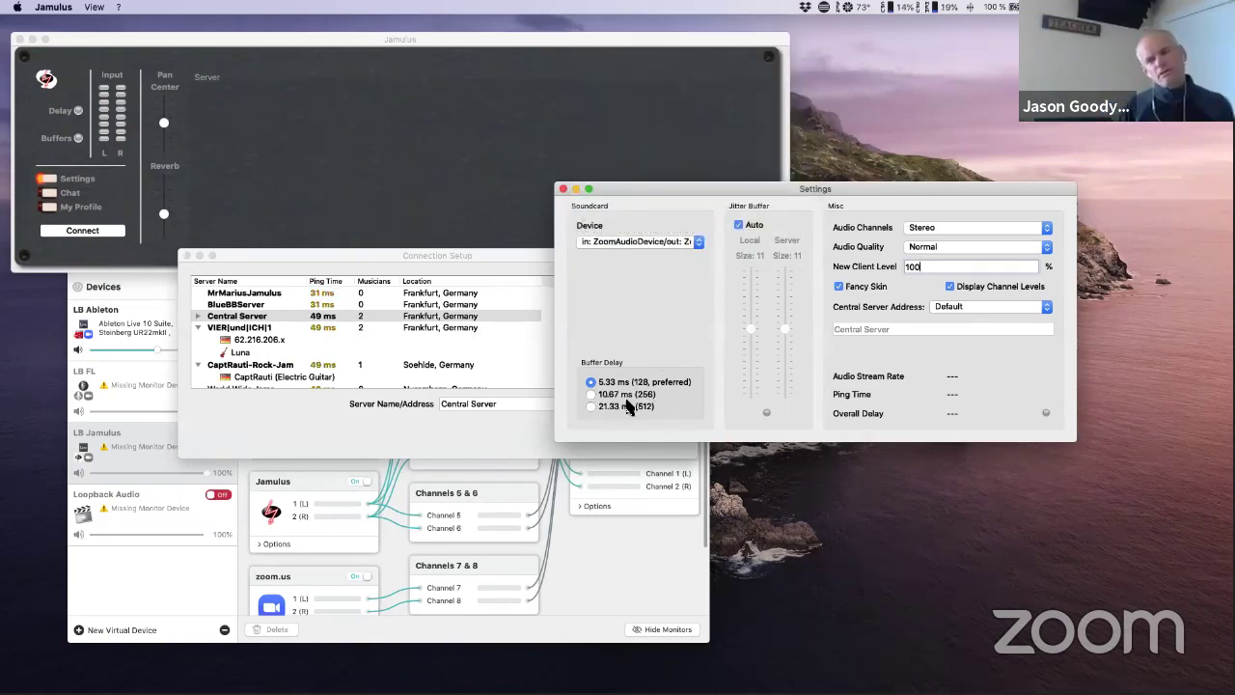
mouse_move(637, 396)
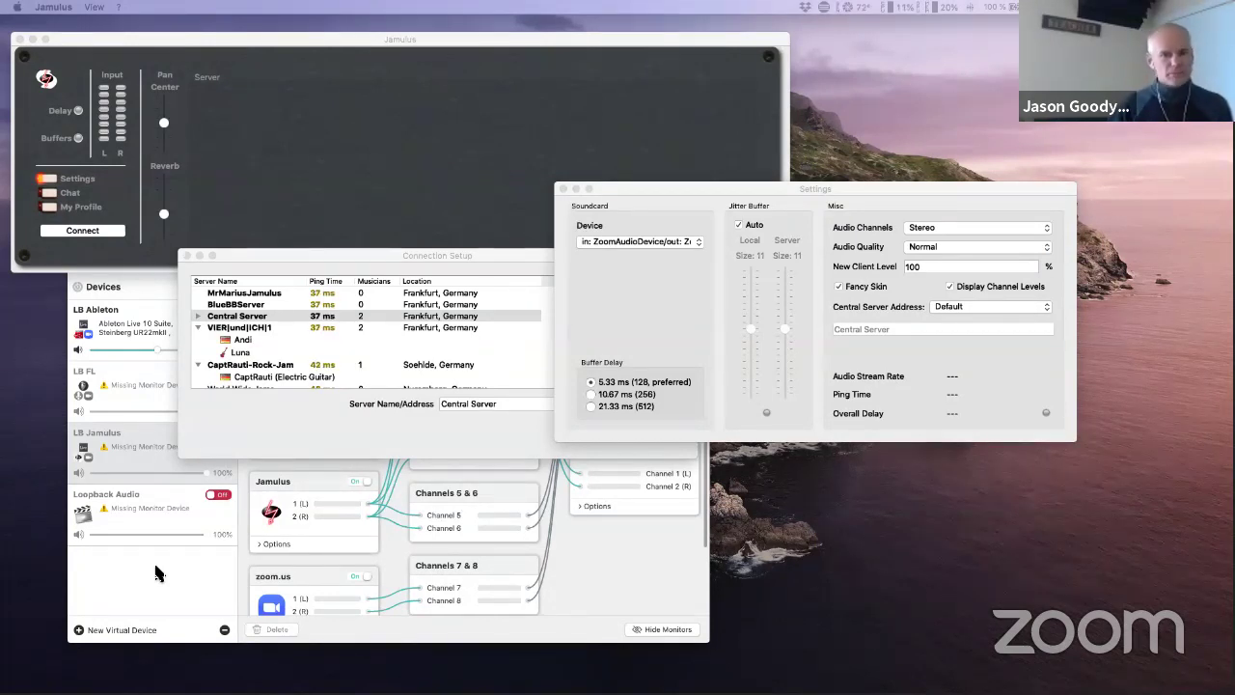
key("ctrl+Right")
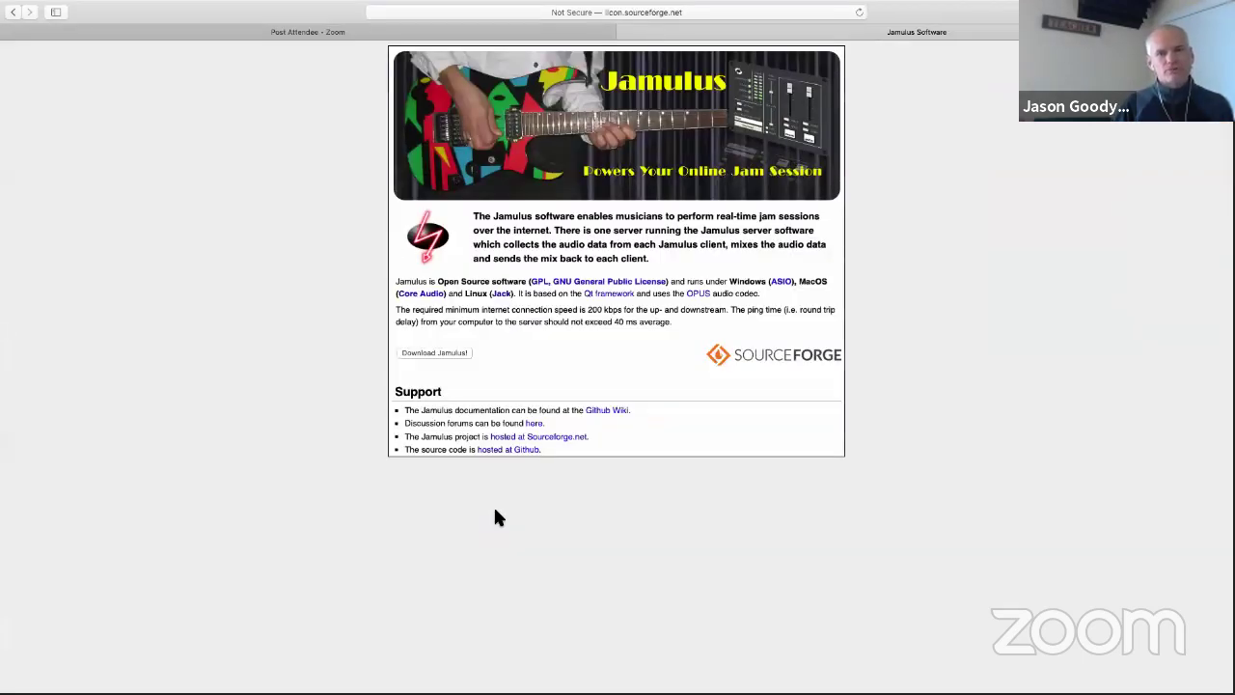
key("ctrl+Left")
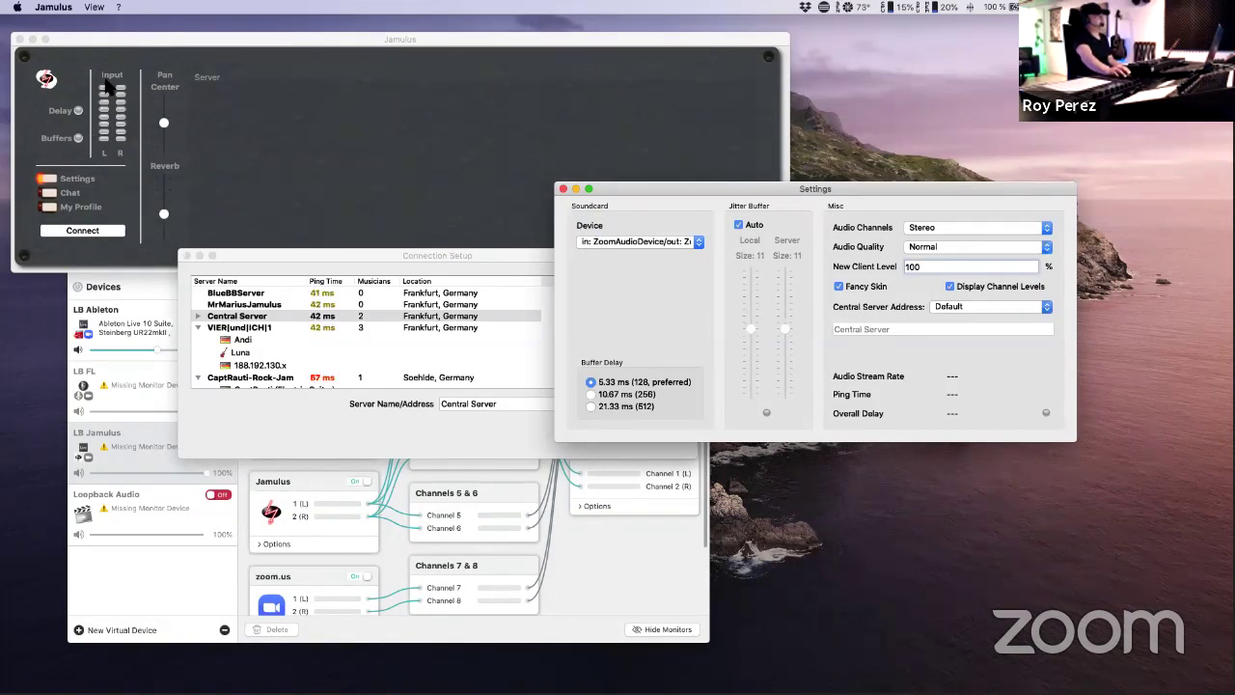
Step: Check the soundcard device list, keeping input stream loop and output Scarlett 2i4 USB
left_click(633, 242)
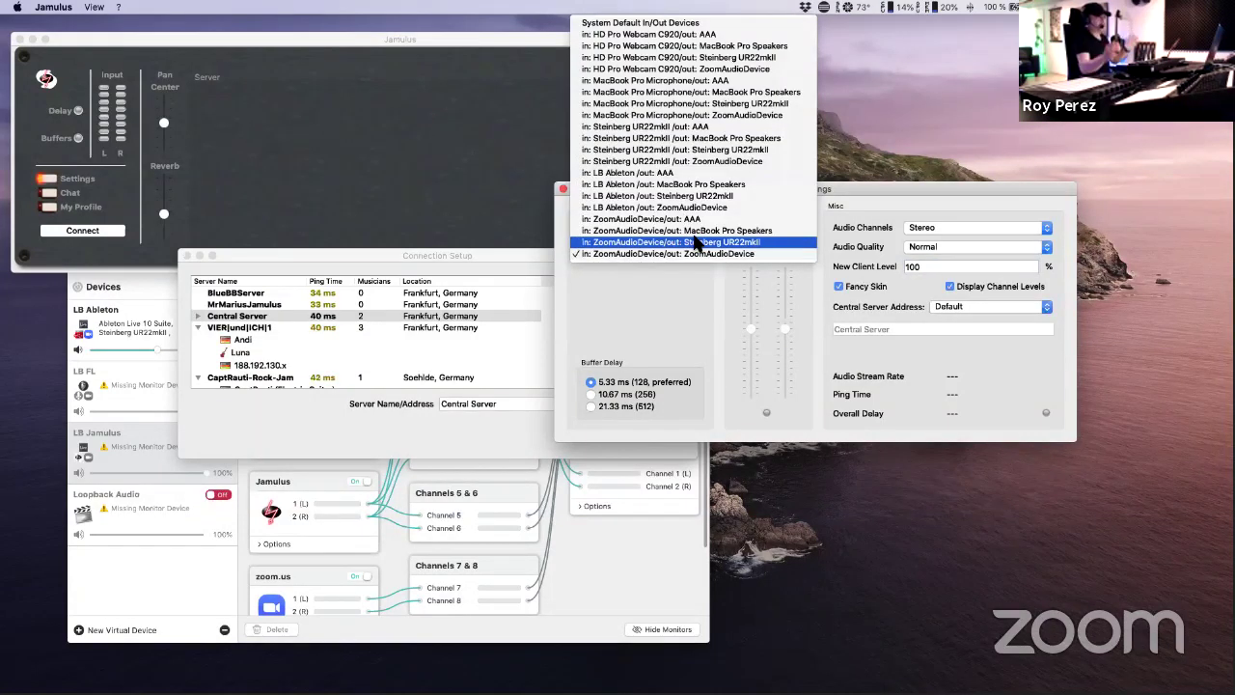
left_click(610, 325)
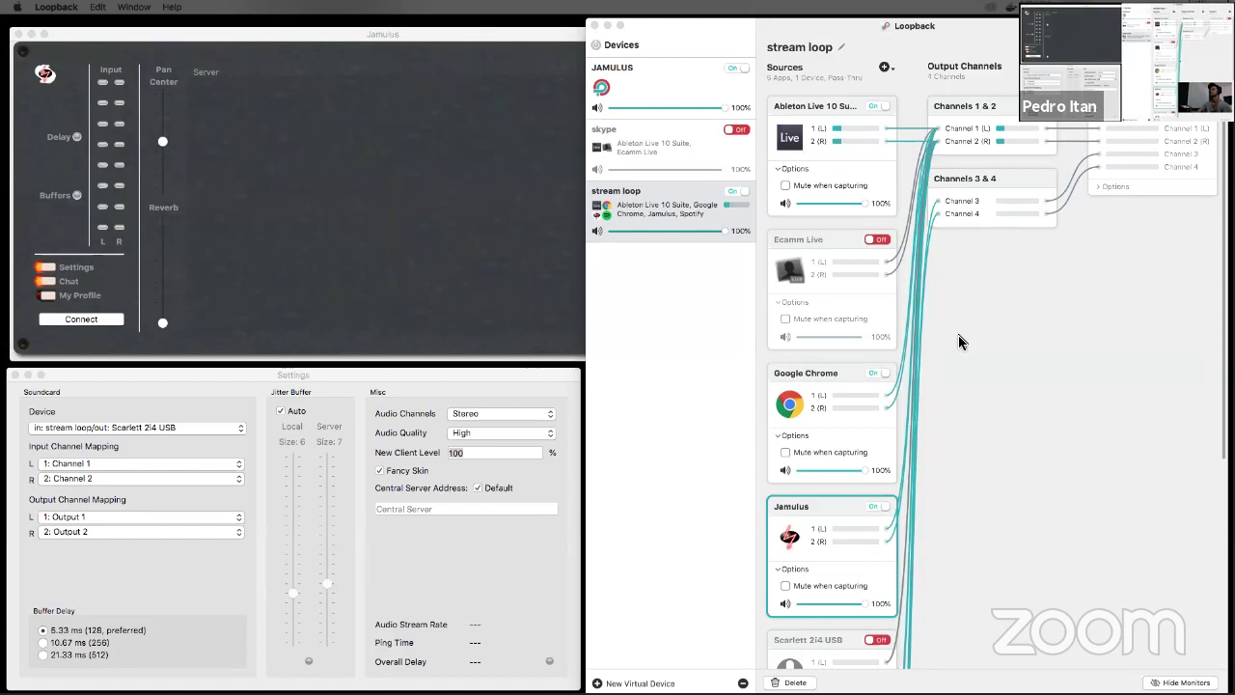
Step: Deselect the Jamulus source in Loopback, enlarge the Jamulus window, and show its soundcard device choices
left_click(1114, 286)
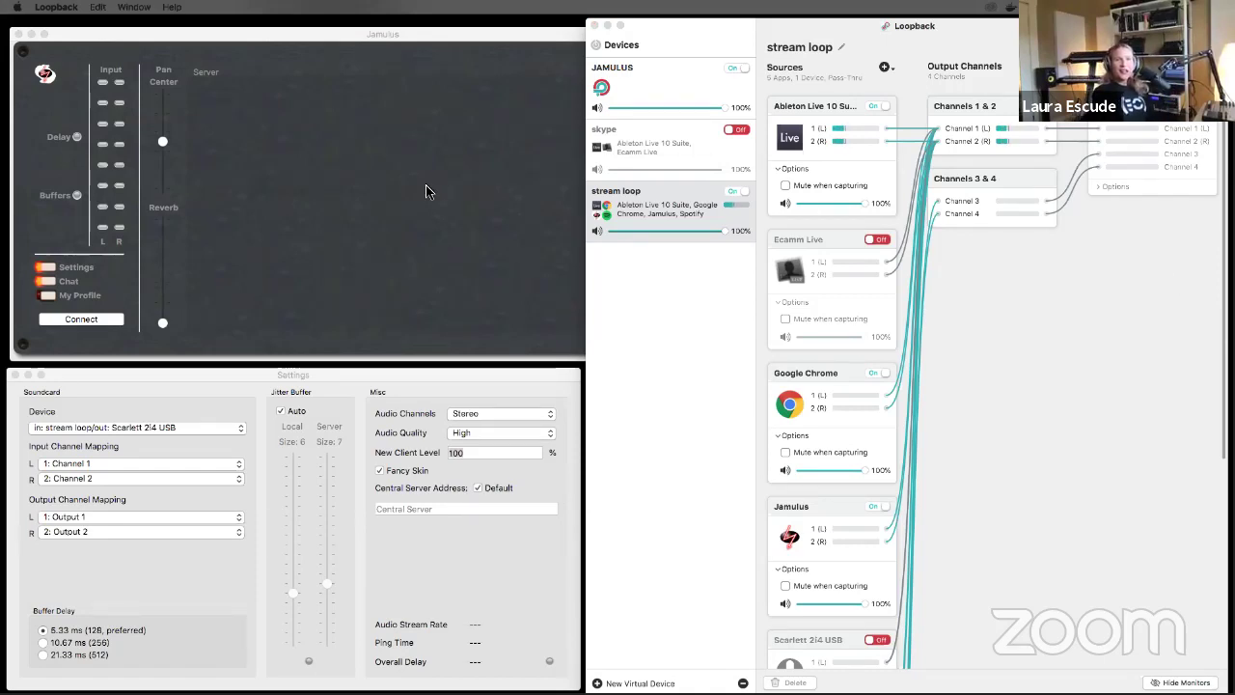
double_click(402, 36)
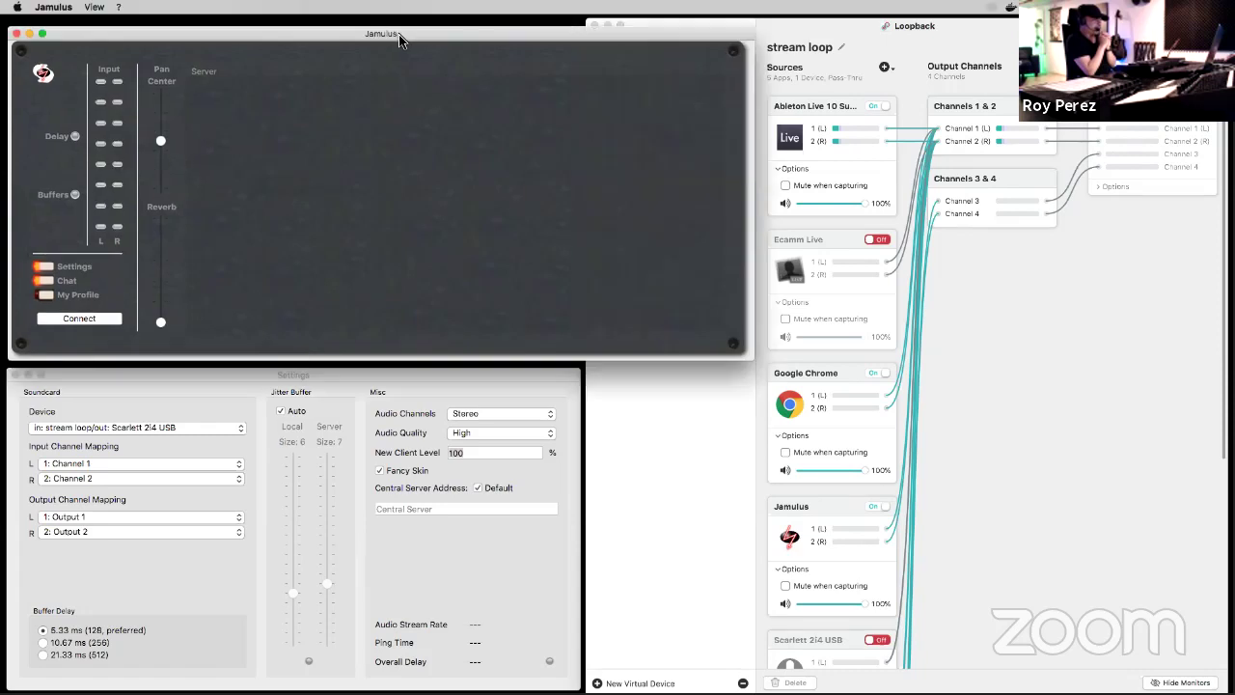
left_click(188, 397)
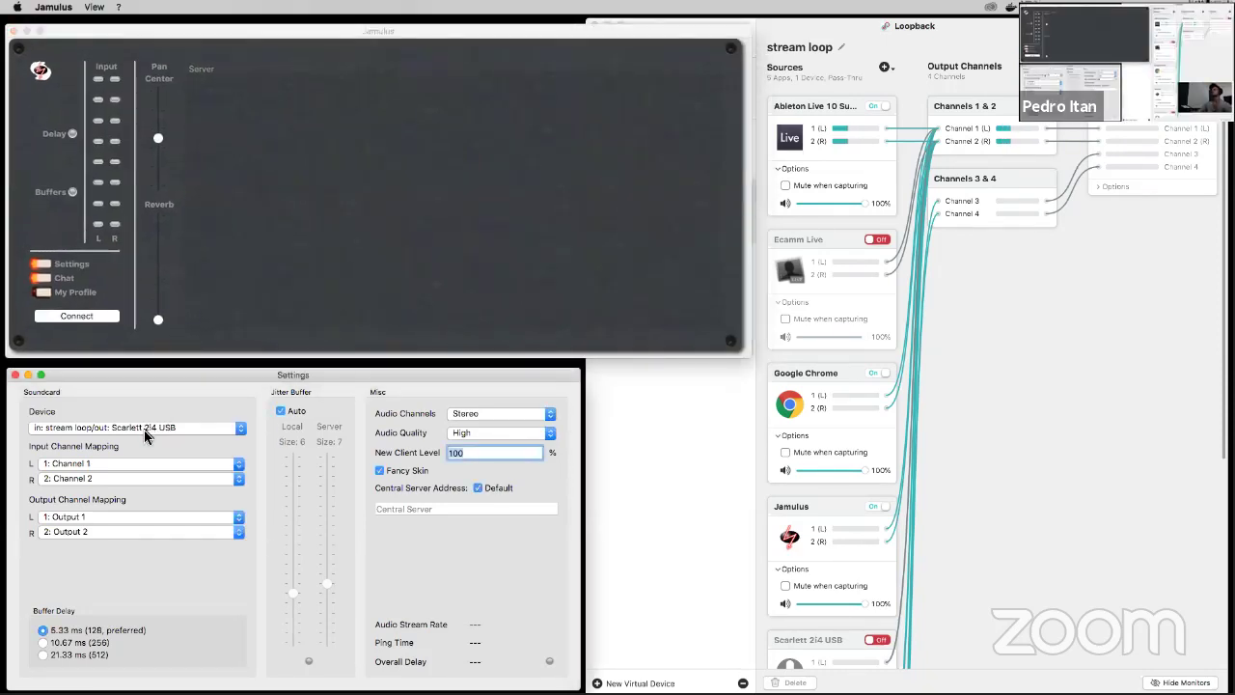
left_click(134, 426)
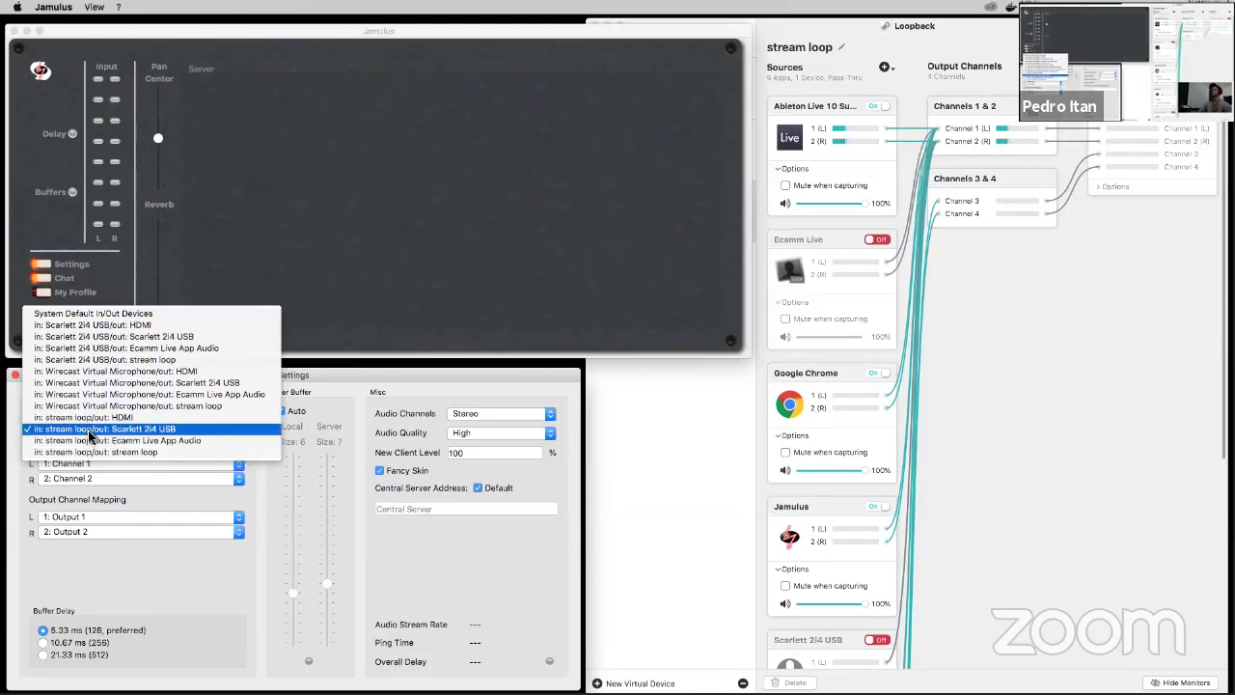
Step: Leave the device on stream loop/Scarlett 2i4 USB and switch to Loopback's routing window
left_click(447, 368)
left_click(971, 303)
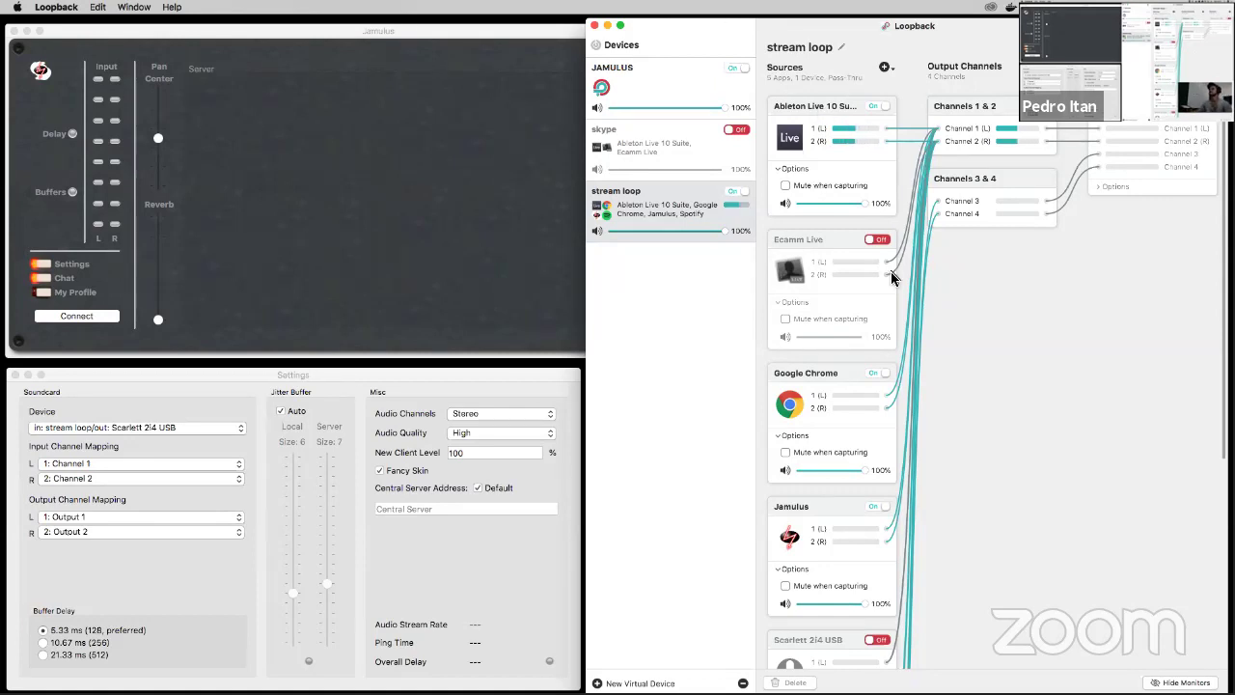
Step: Turn the Ableton Live source in the stream loop down to 5%
scroll(945, 297, "down", 3)
scroll(945, 297, "up", 3)
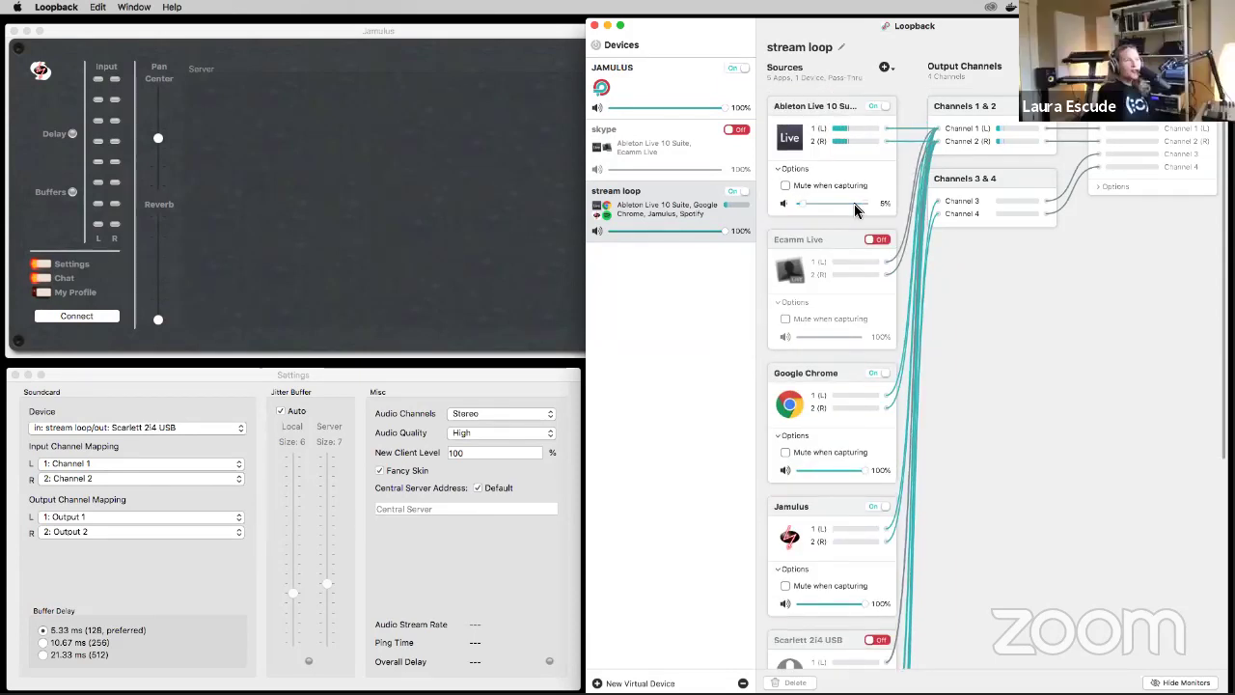
left_click_drag(855, 204, 916, 226)
Step: Switch the Jamulus source in the stream loop to Off
scroll(948, 255, "down", 2)
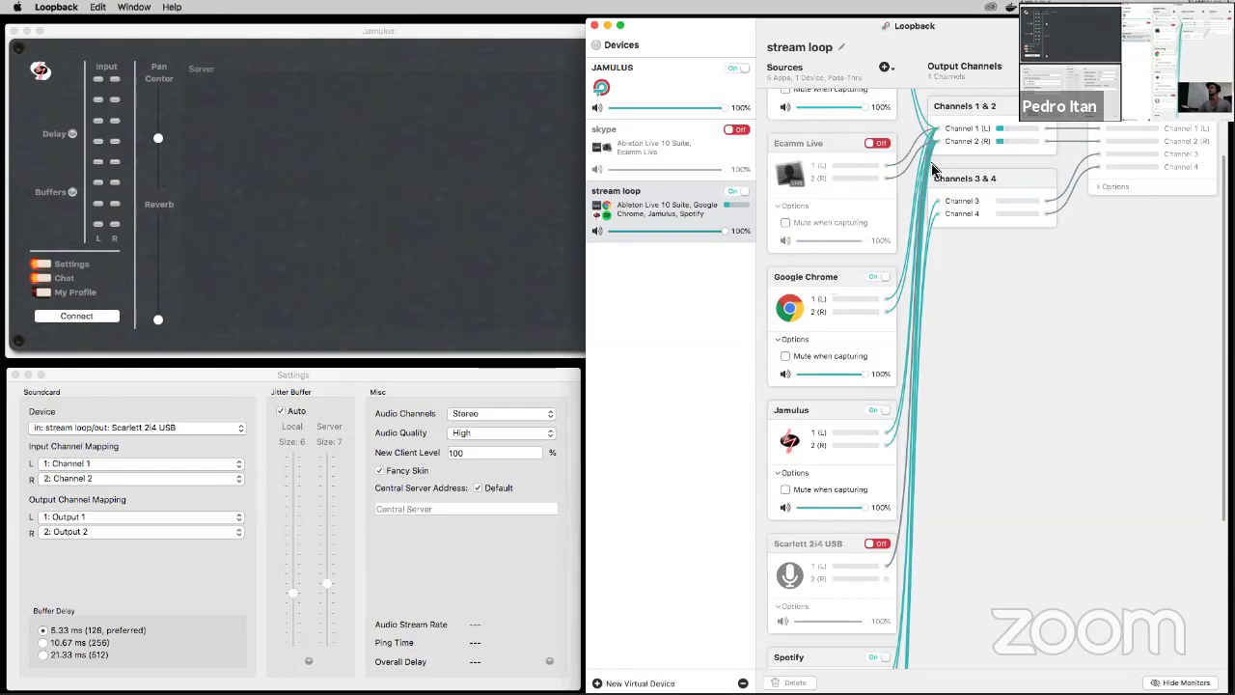
scroll(917, 309, "down", 2)
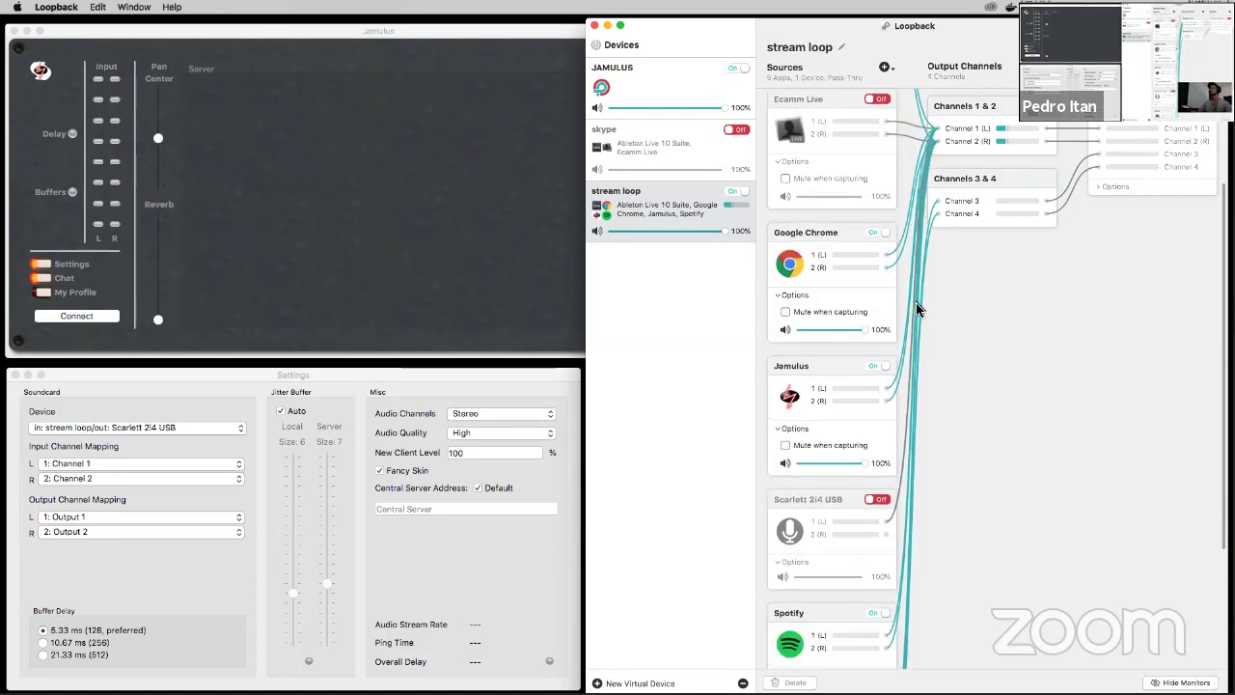
scroll(916, 307, "down", 2)
scroll(860, 293, "down", 1)
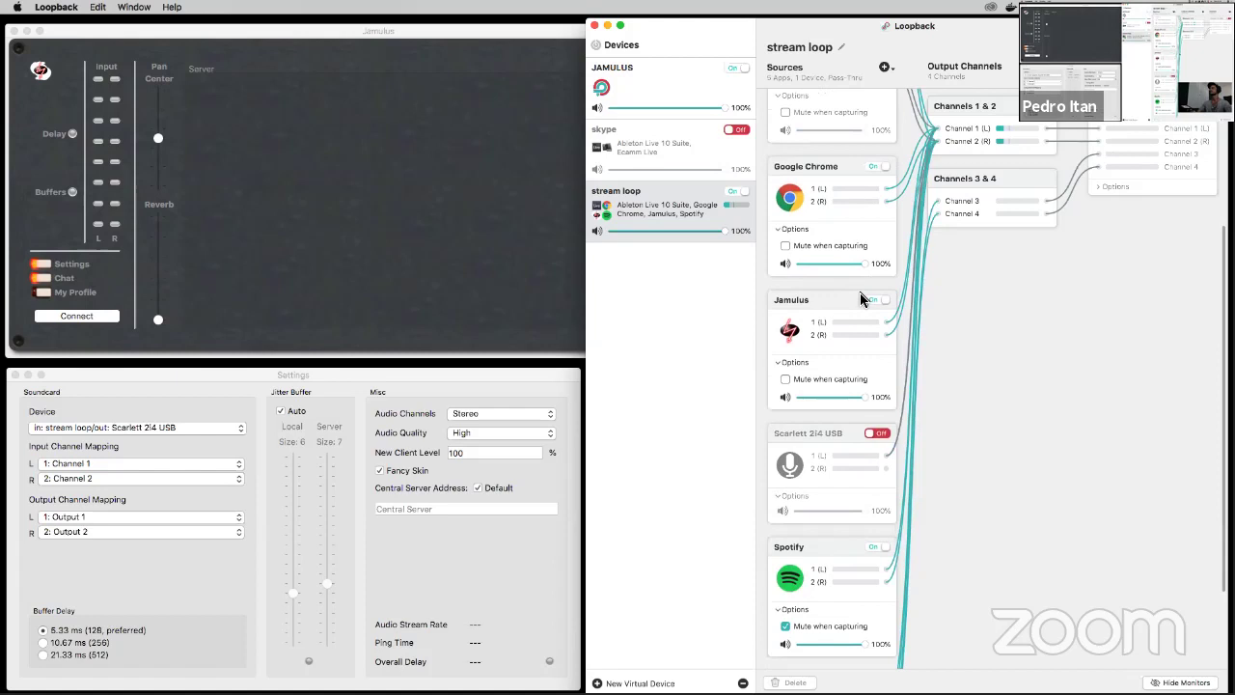
scroll(830, 294, "down", 1)
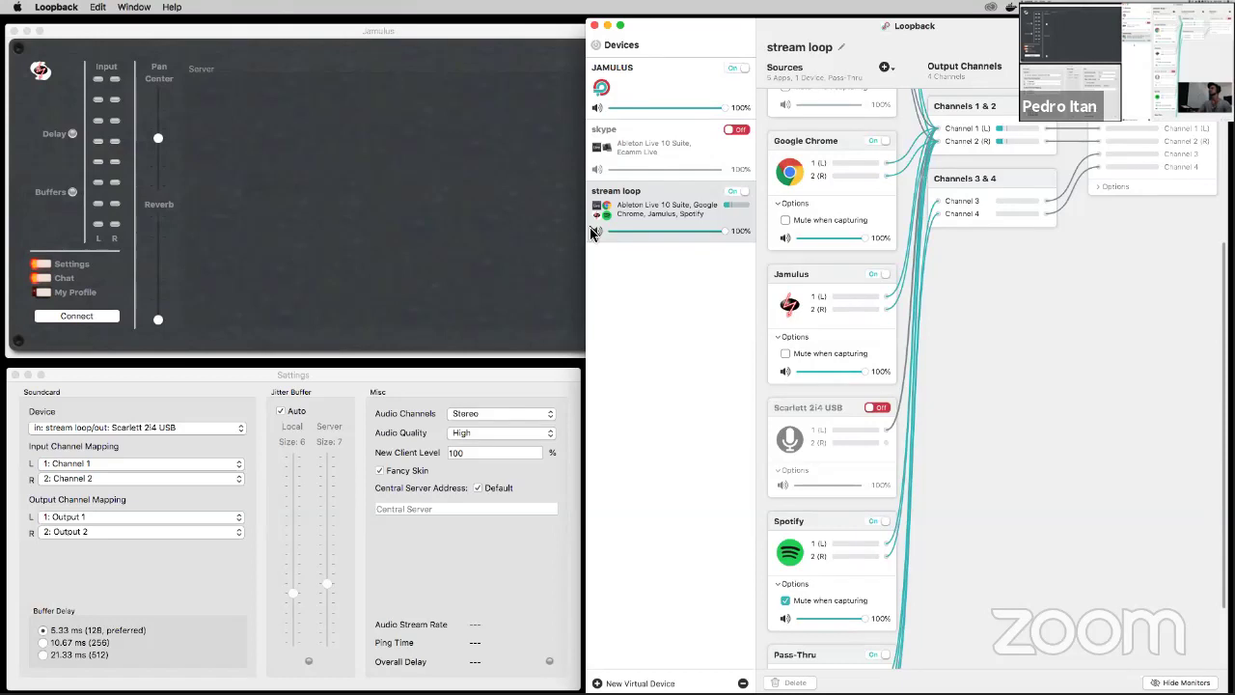
scroll(868, 322, "up", 5)
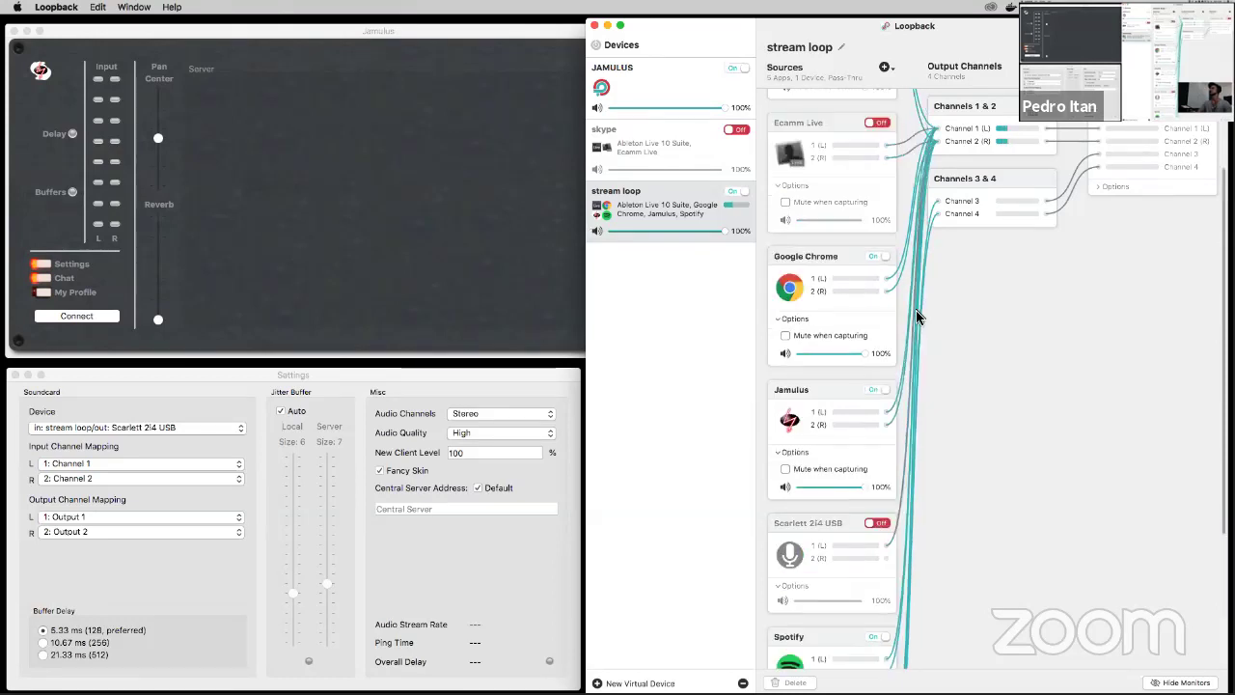
scroll(945, 377, "down", 3)
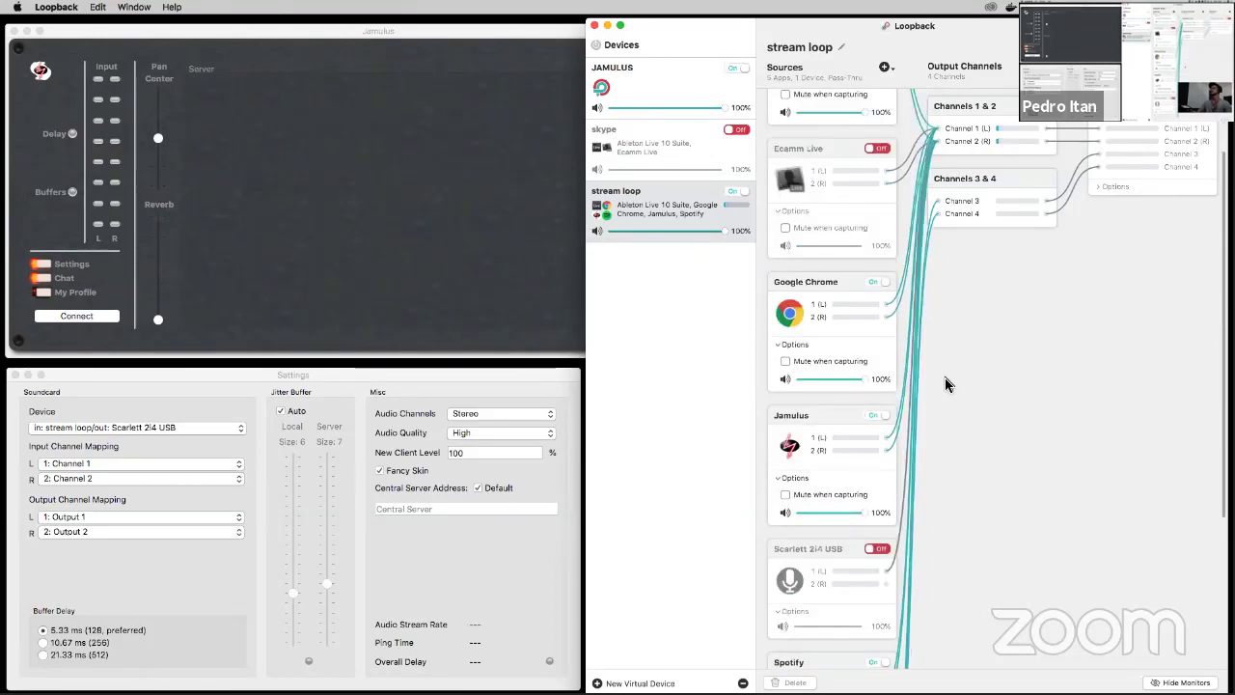
scroll(840, 372, "down", 1)
left_click(838, 376)
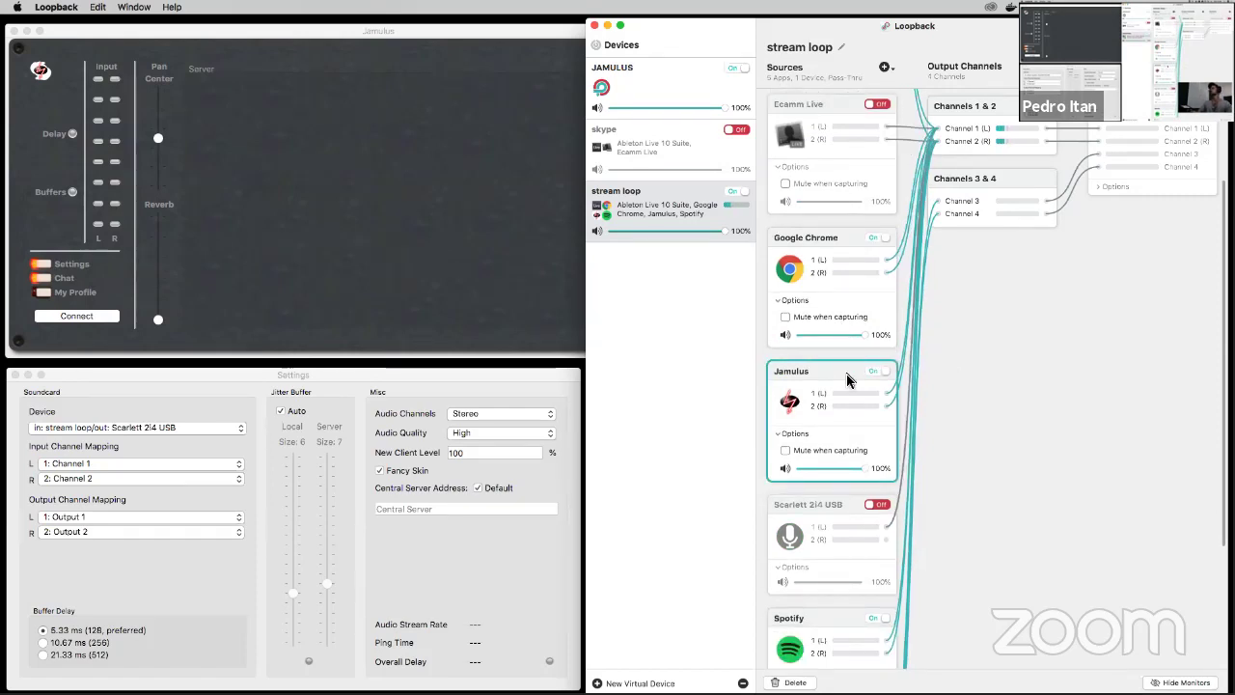
scroll(831, 384, "up", 1)
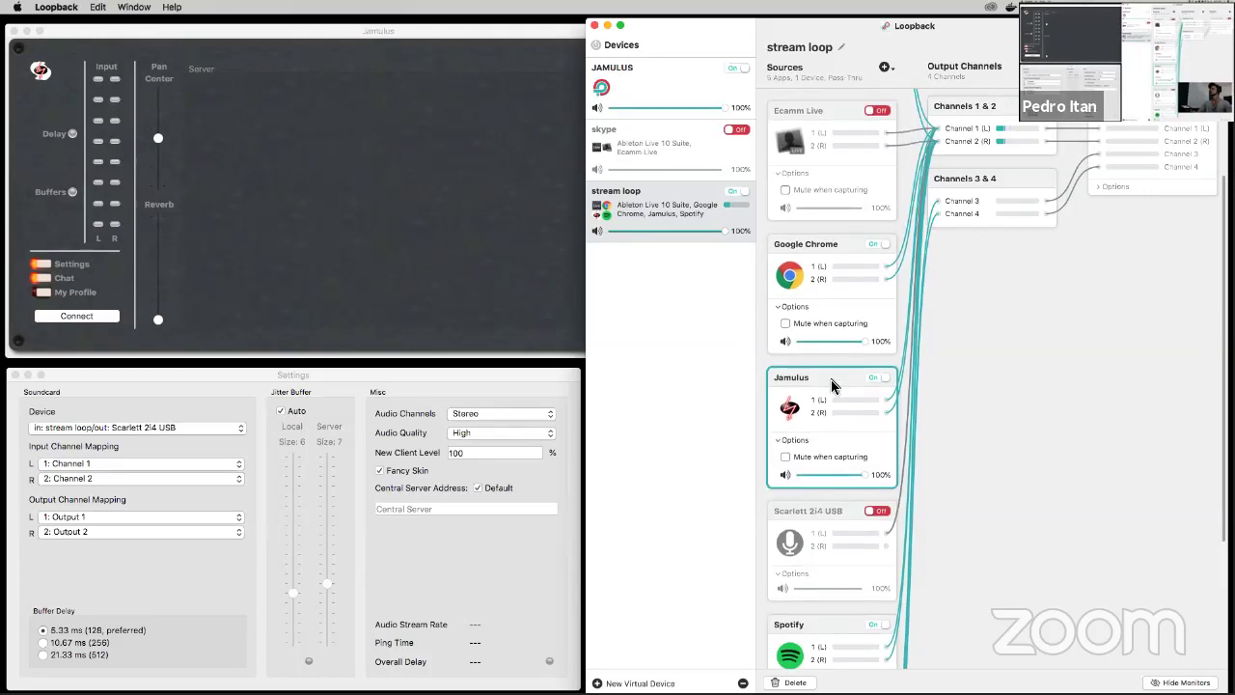
left_click(875, 379)
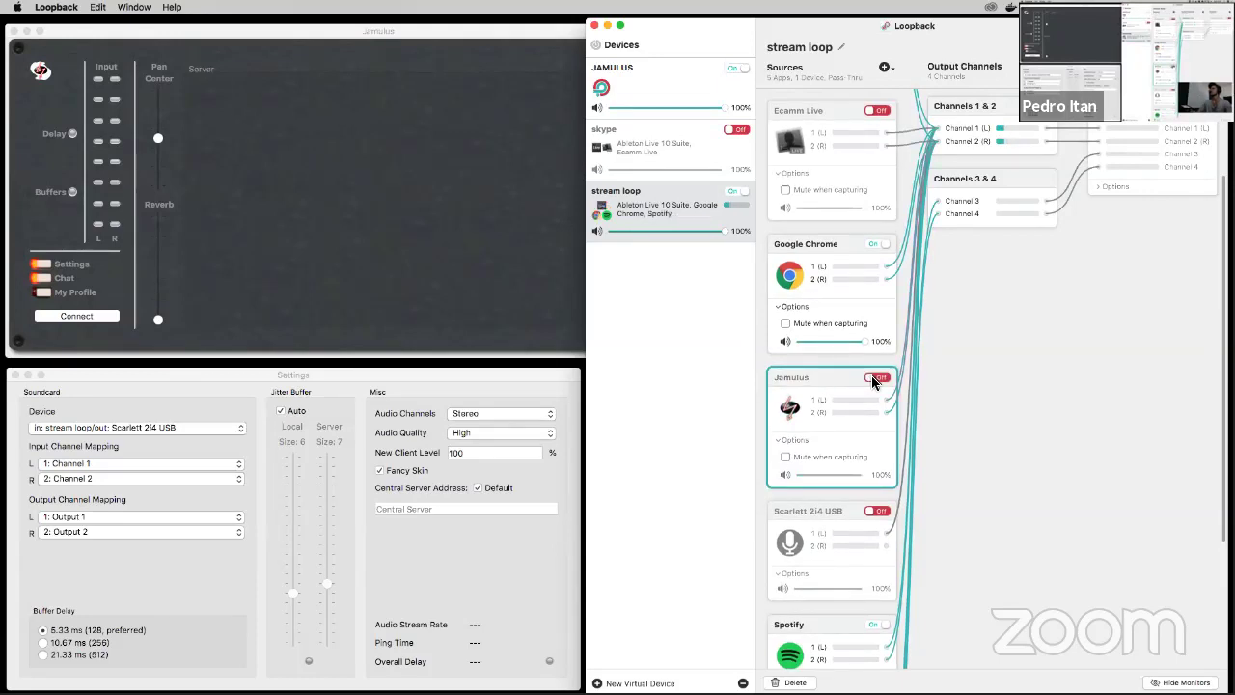
Step: Return to the Jamulus main window
scroll(878, 379, "down", 2)
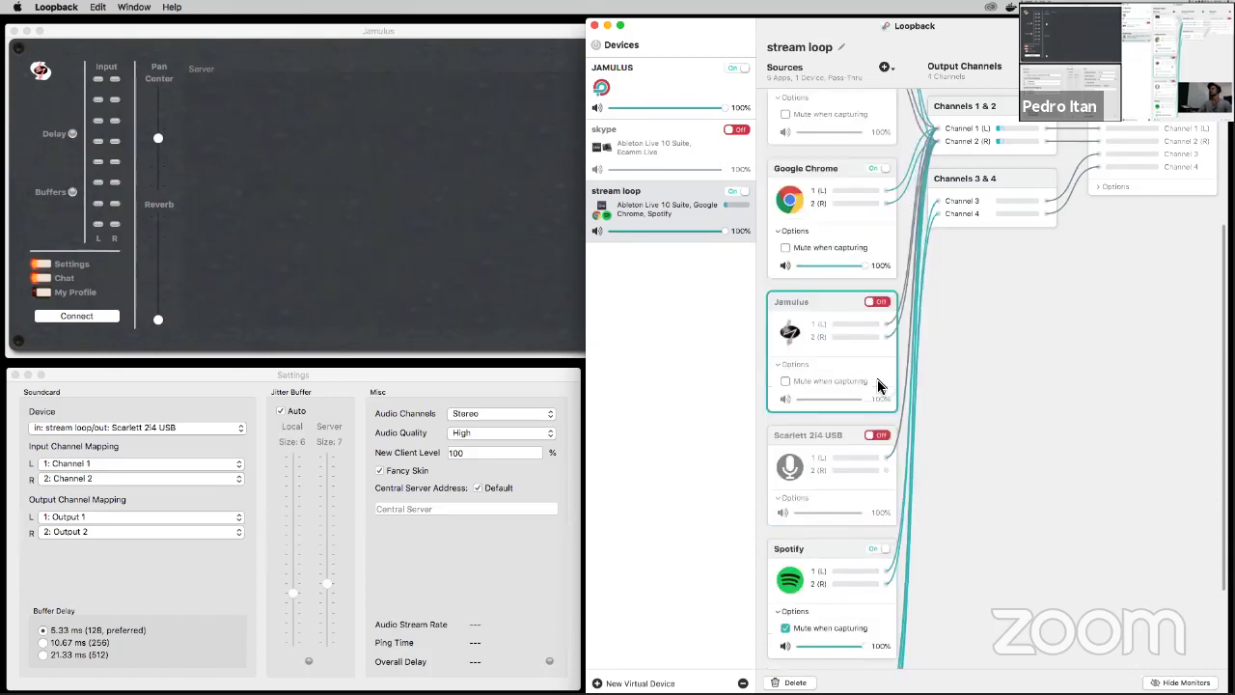
scroll(891, 450, "down", 2)
scroll(920, 414, "down", 2)
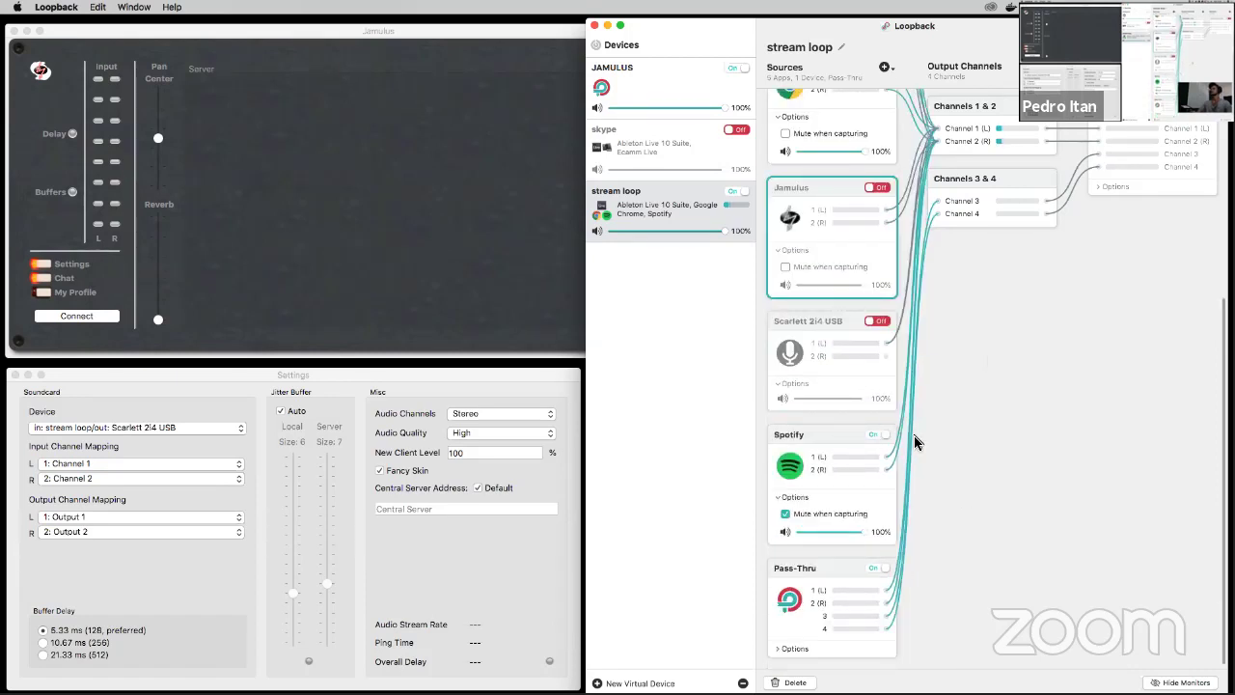
scroll(921, 412, "up", 7)
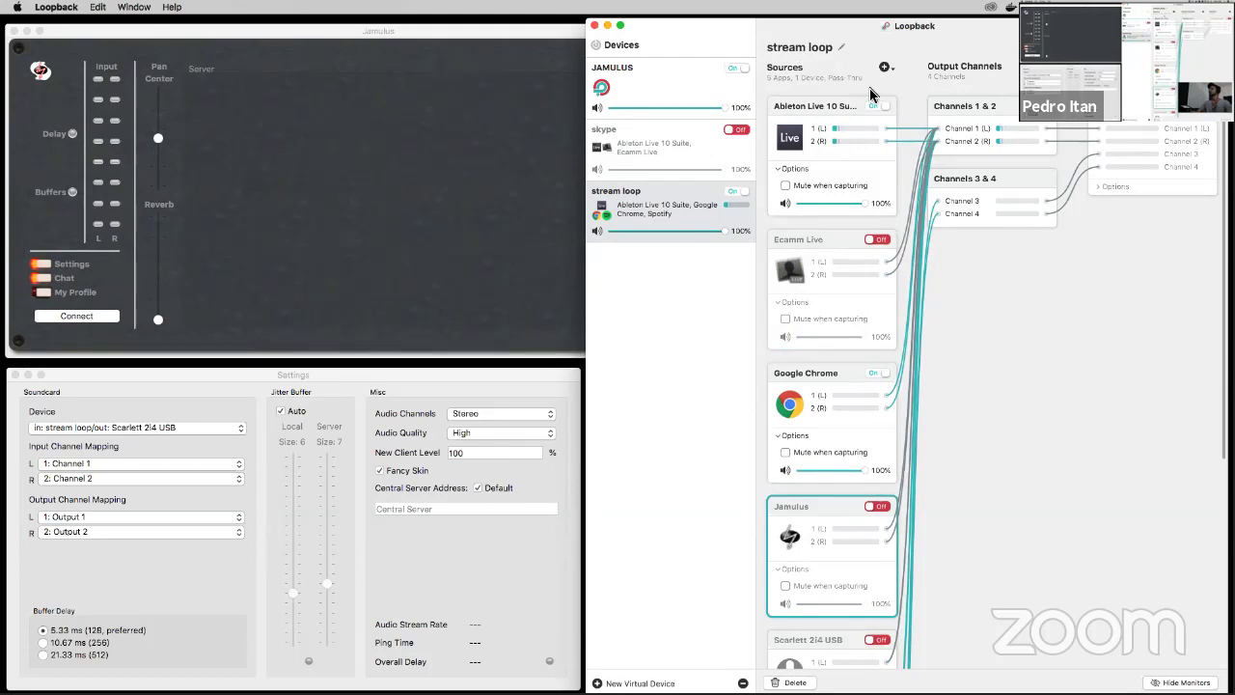
left_click(237, 244)
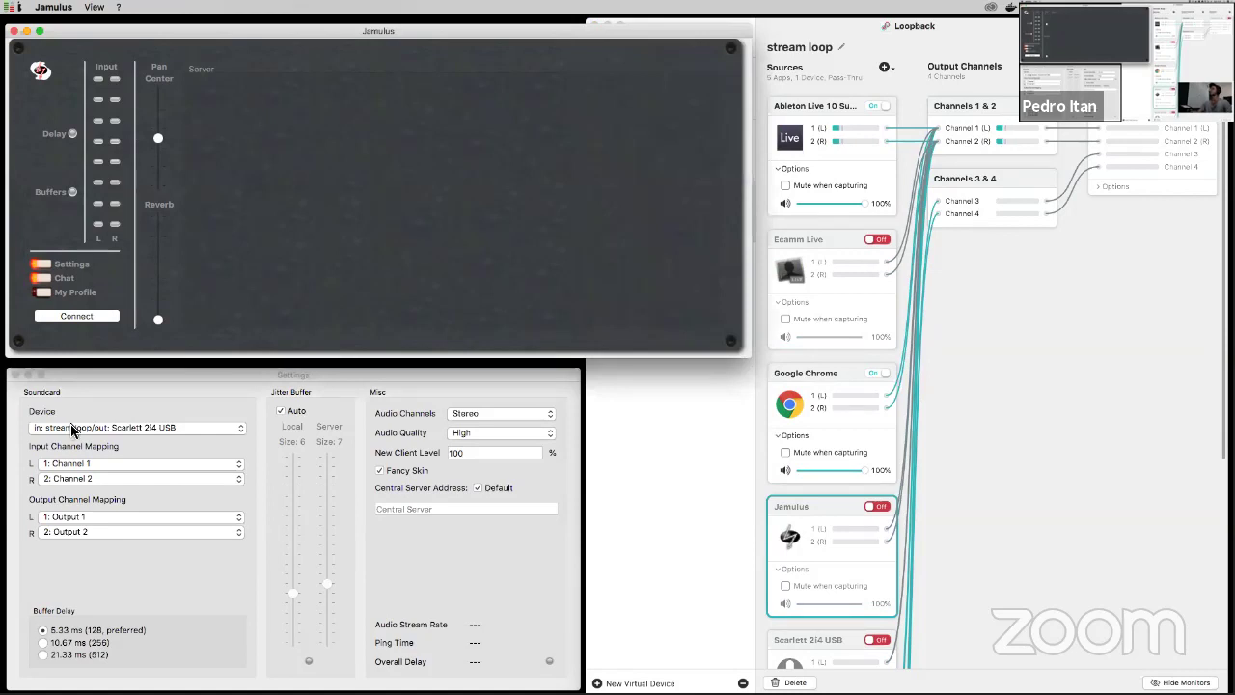
Step: In Settings, confirm Audio Channels stays on Stereo
left_click(146, 390)
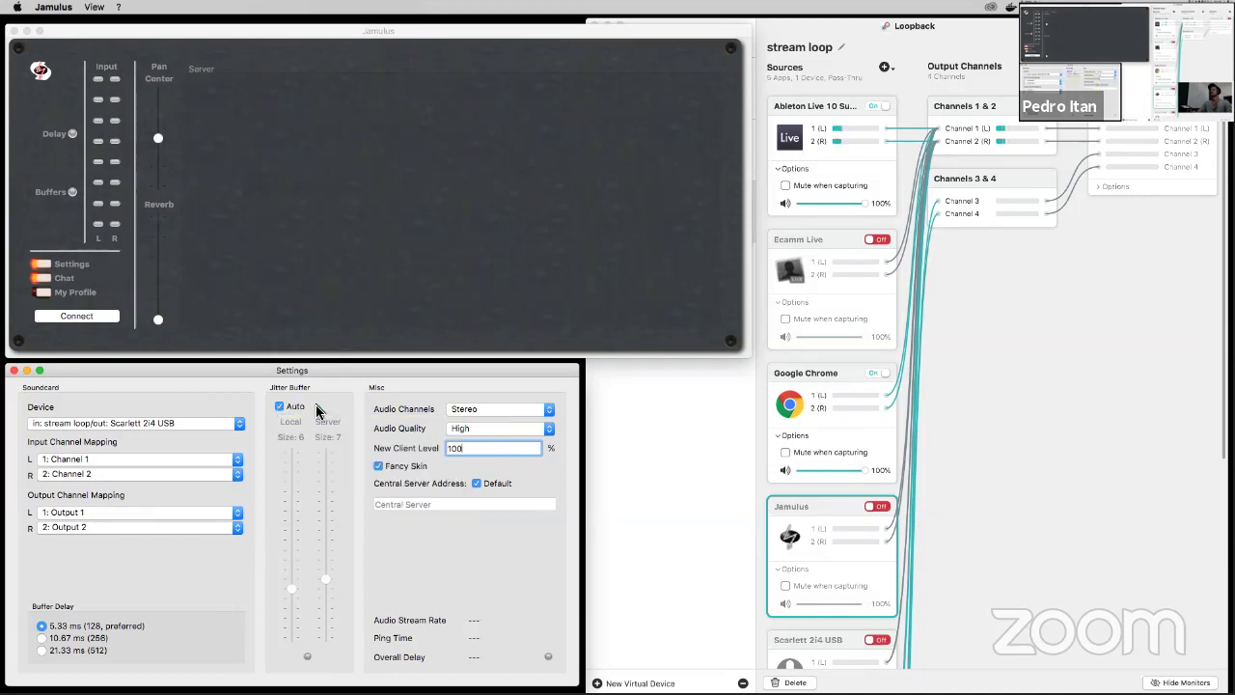
left_click(503, 408)
left_click(489, 406)
left_click(487, 408)
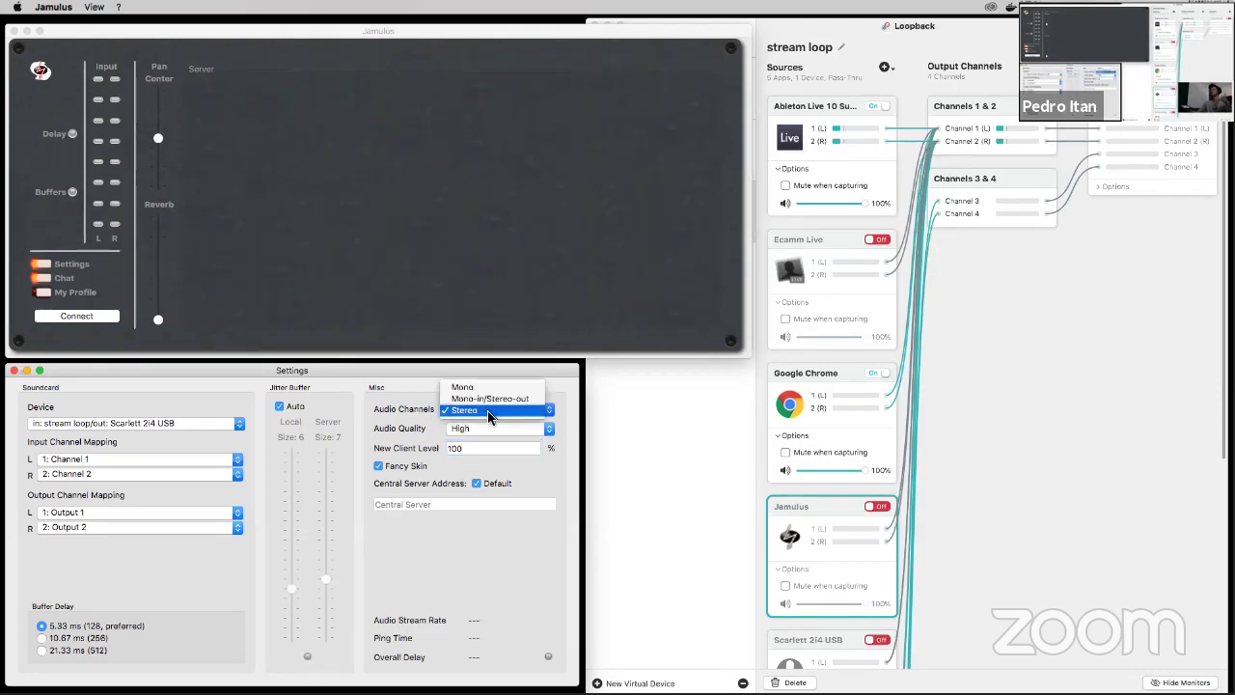
left_click(459, 423)
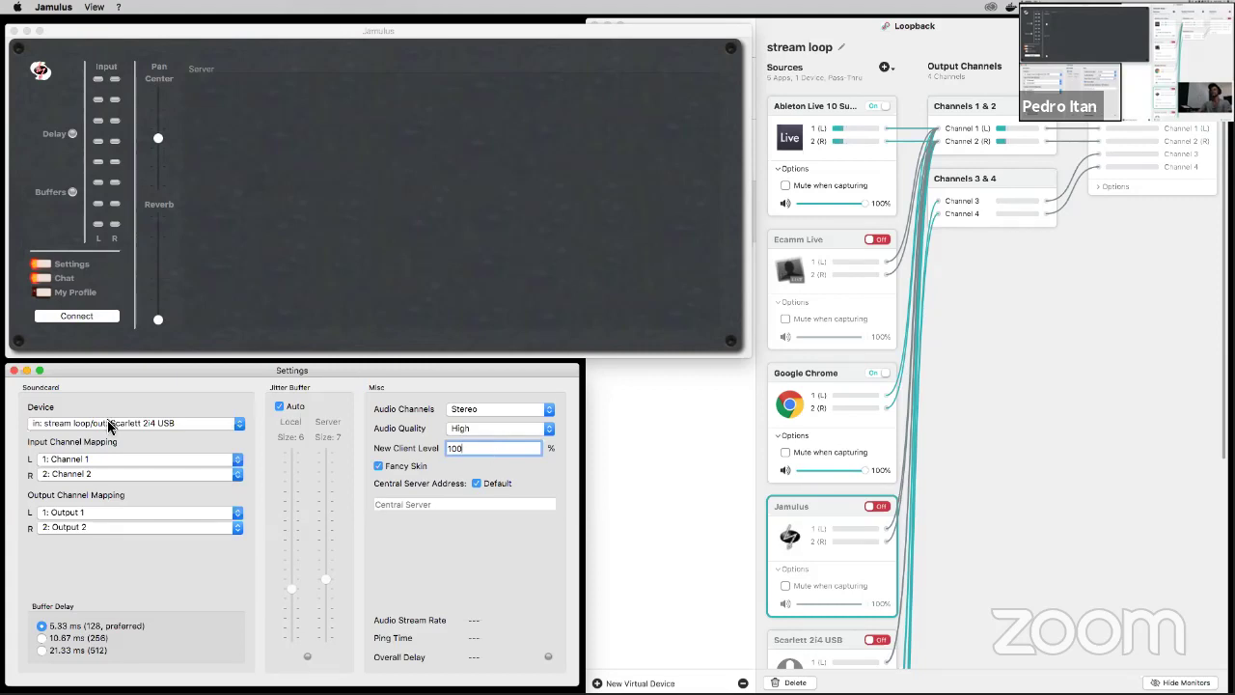
Step: Open the Chat window from the main Jamulus window
left_click(44, 279)
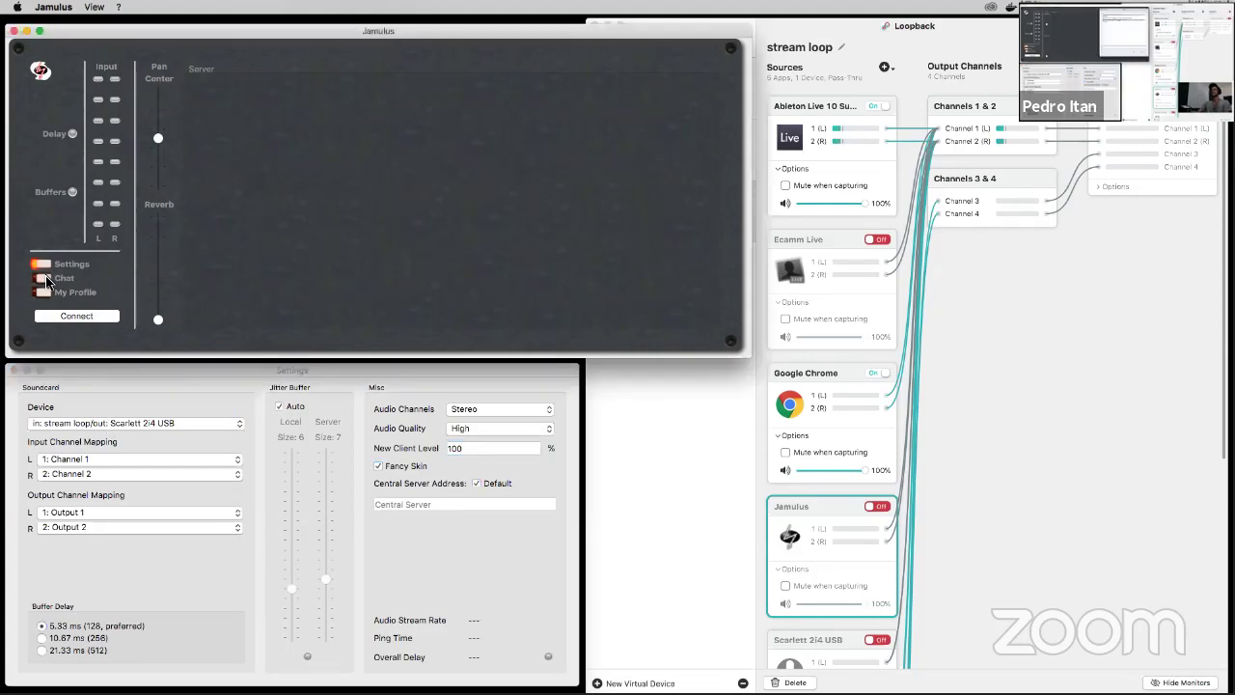
left_click(45, 278)
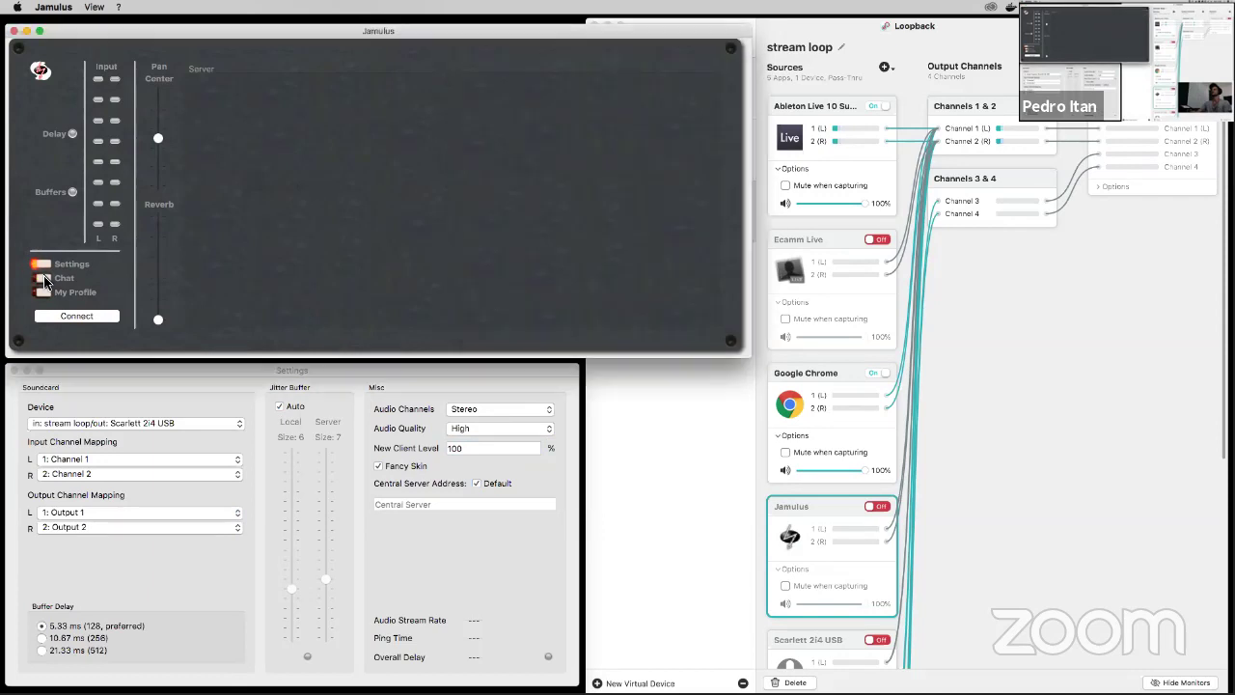
left_click(45, 279)
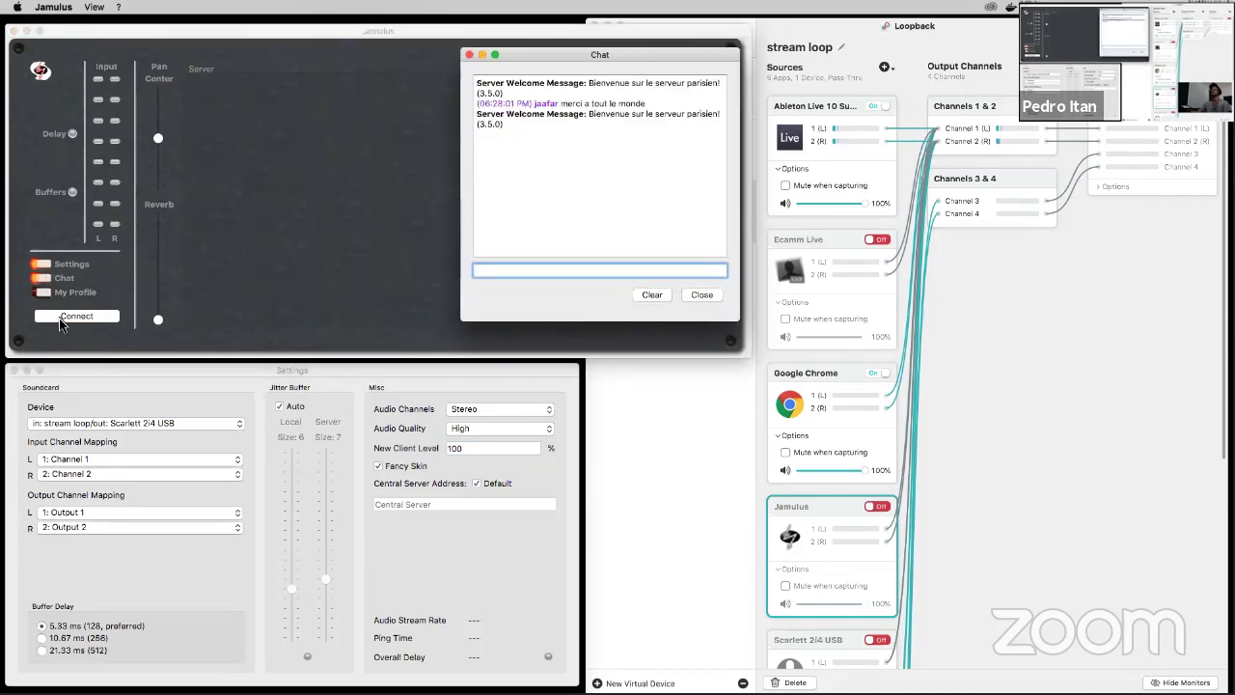
Step: Open Connection Setup and connect to Jamify Brazil (42 ms ping, 65 ms overall delay)
key("super+c")
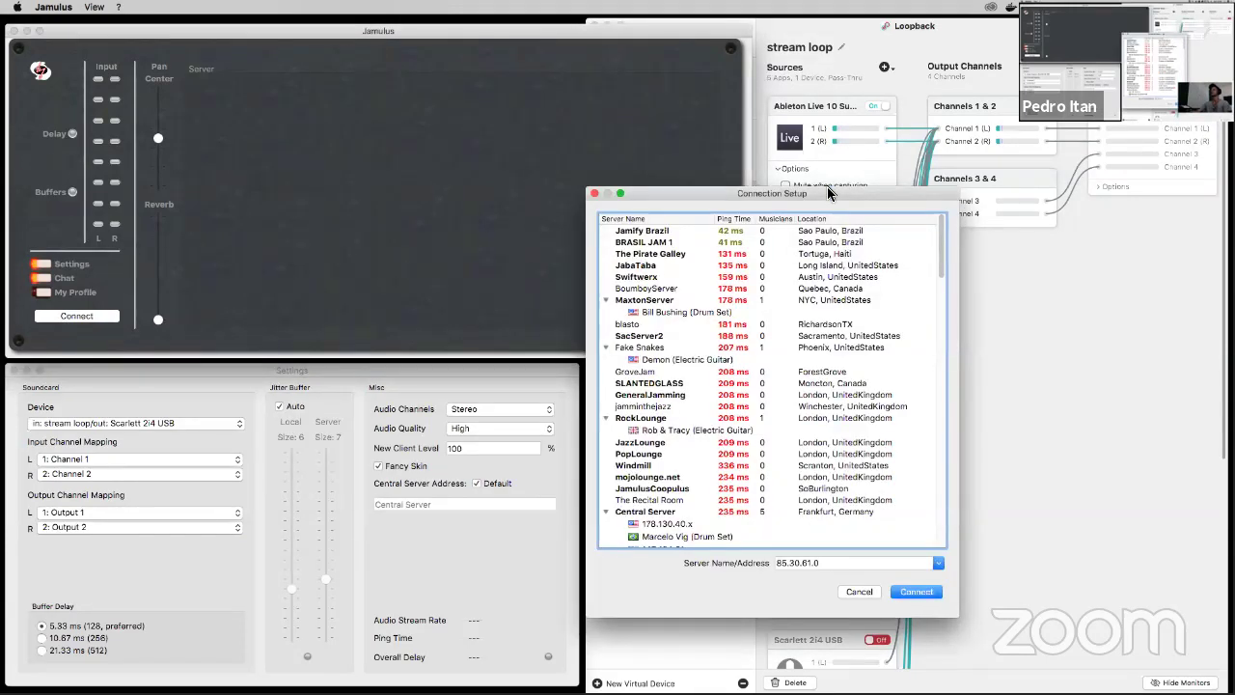
left_click_drag(827, 189, 822, 179)
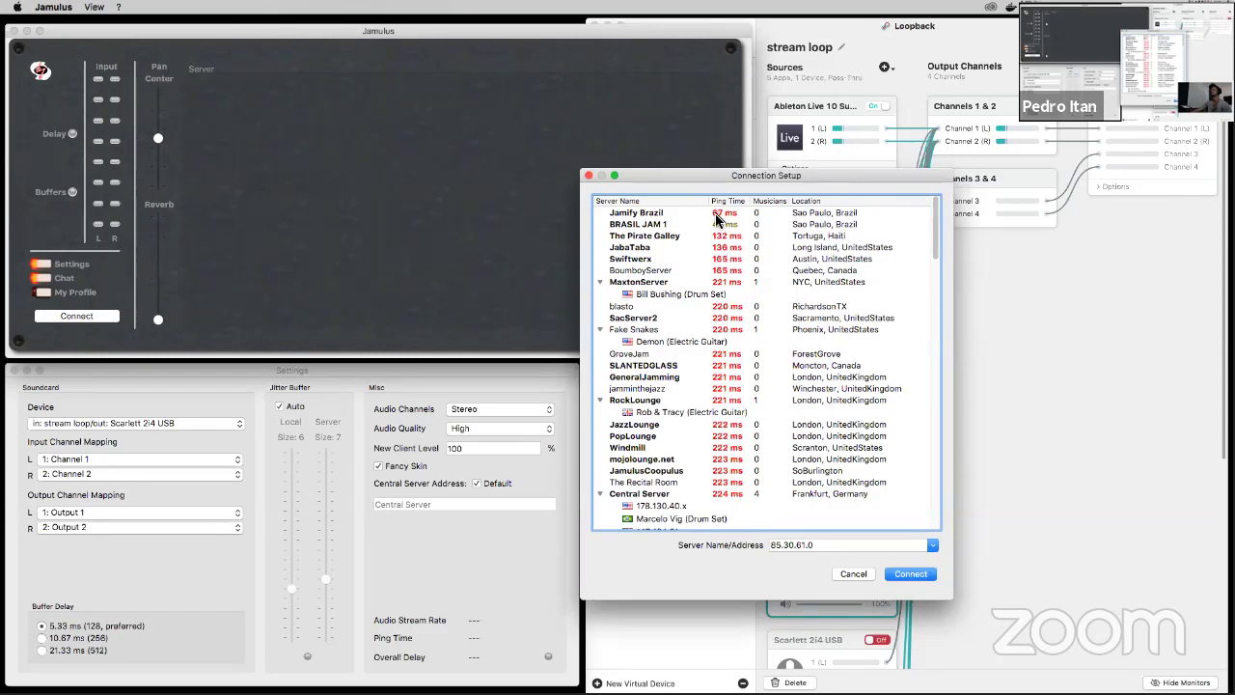
left_click(648, 214)
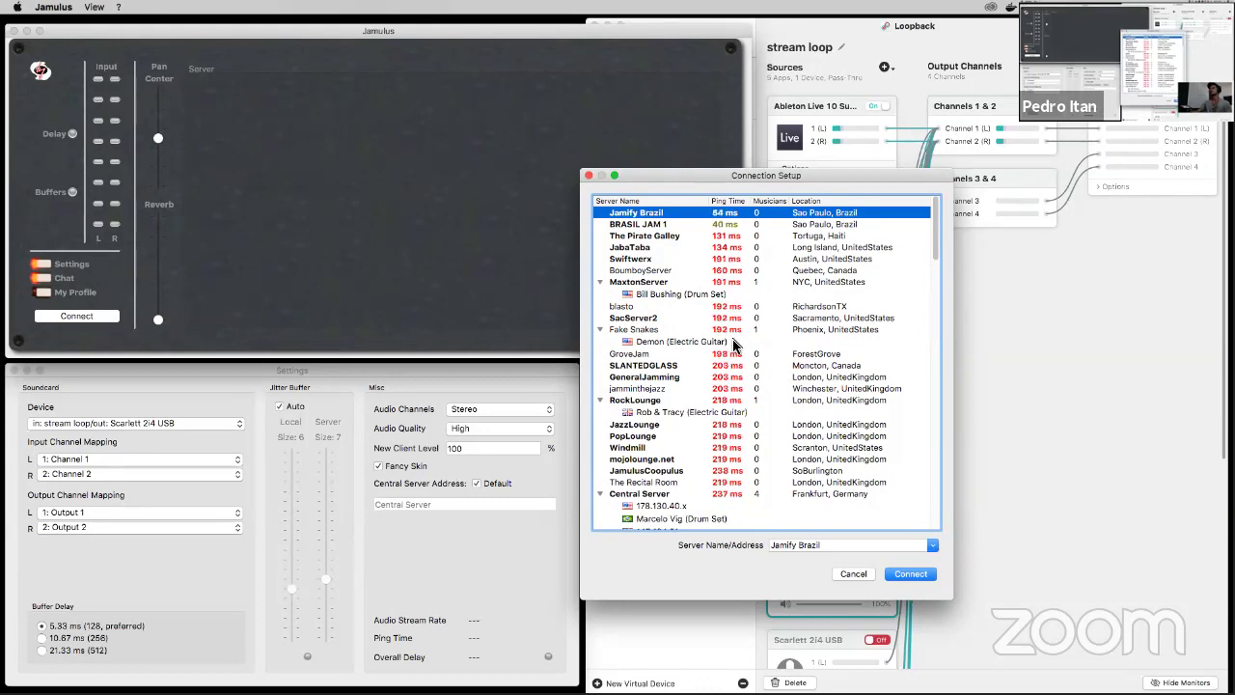
left_click(925, 574)
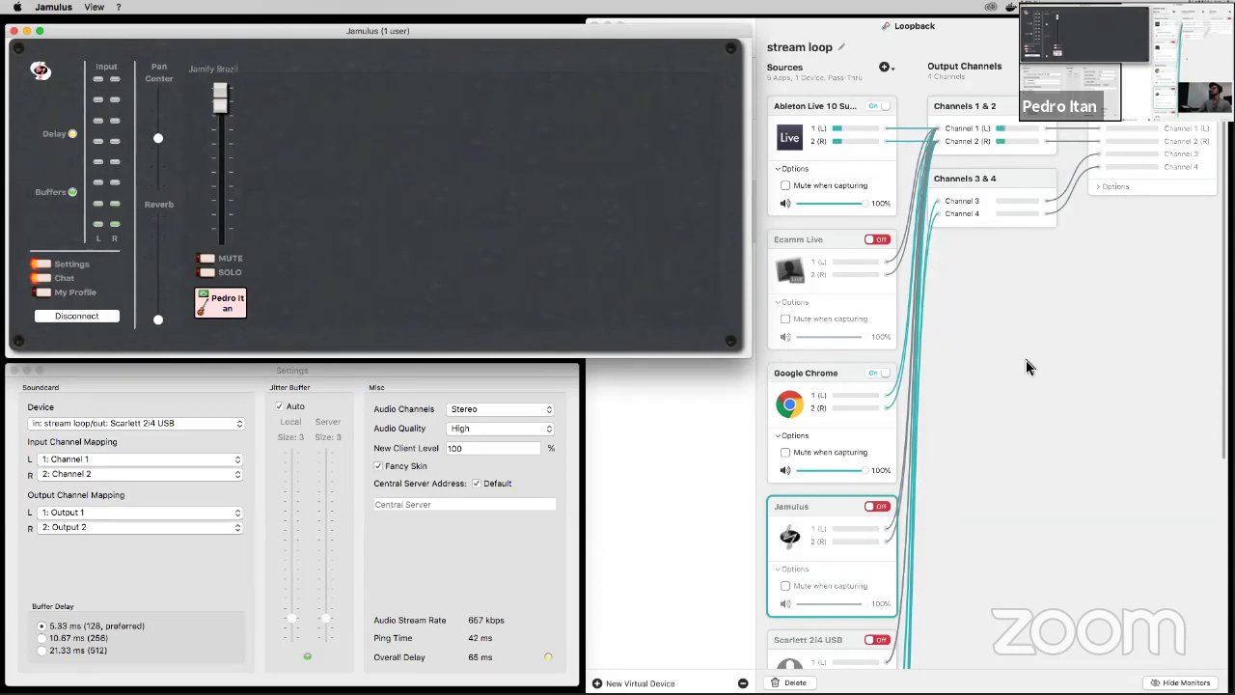
Step: Toggle the Jamulus source in Loopback's stream loop on and back off
scroll(924, 451, "down", 2)
left_click(878, 458)
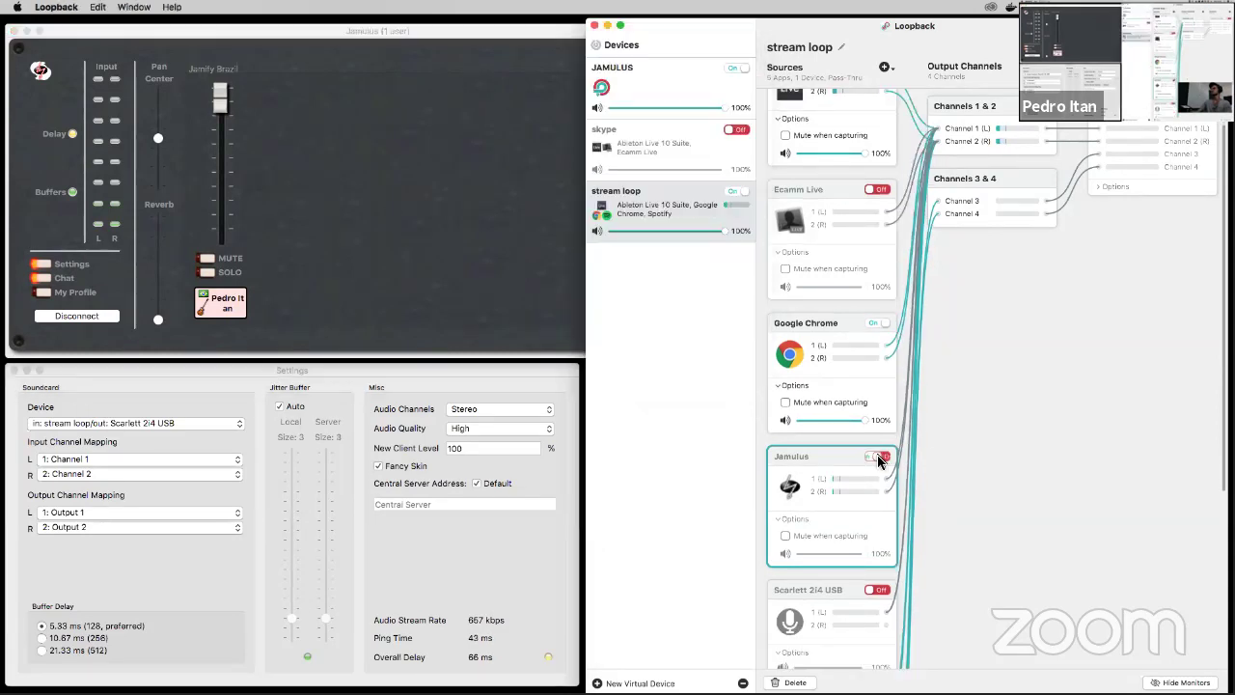
left_click(879, 458)
scroll(880, 462, "down", 1)
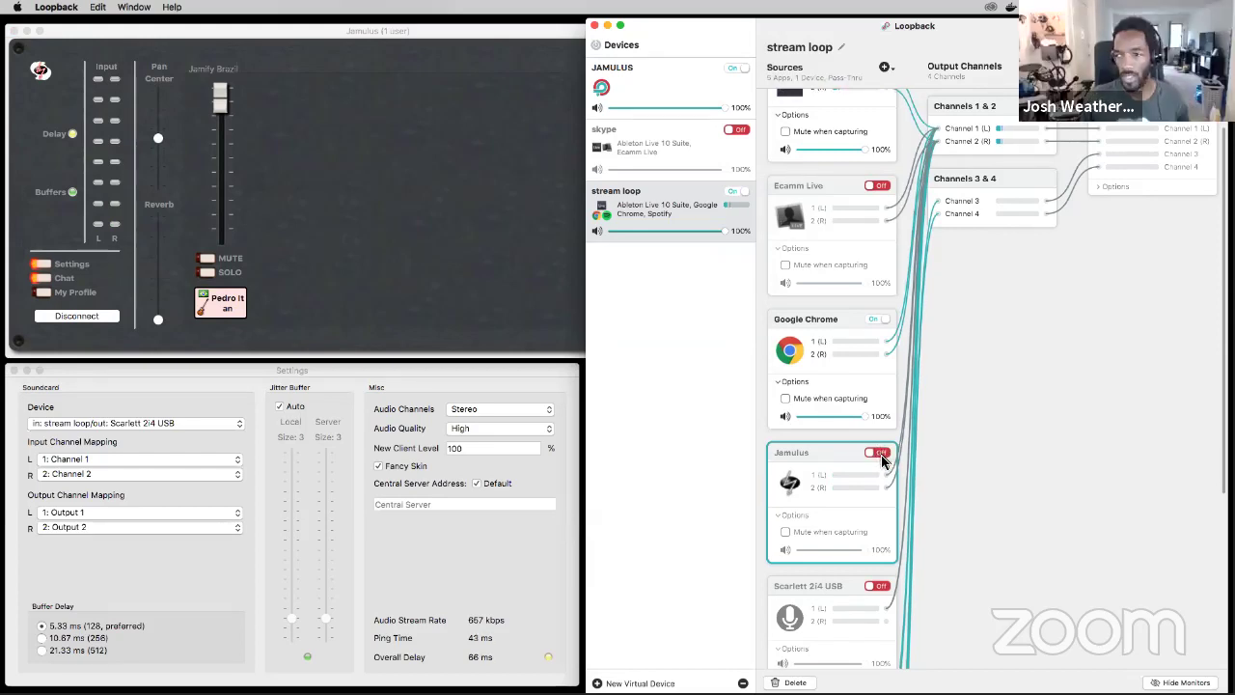
left_click(881, 460)
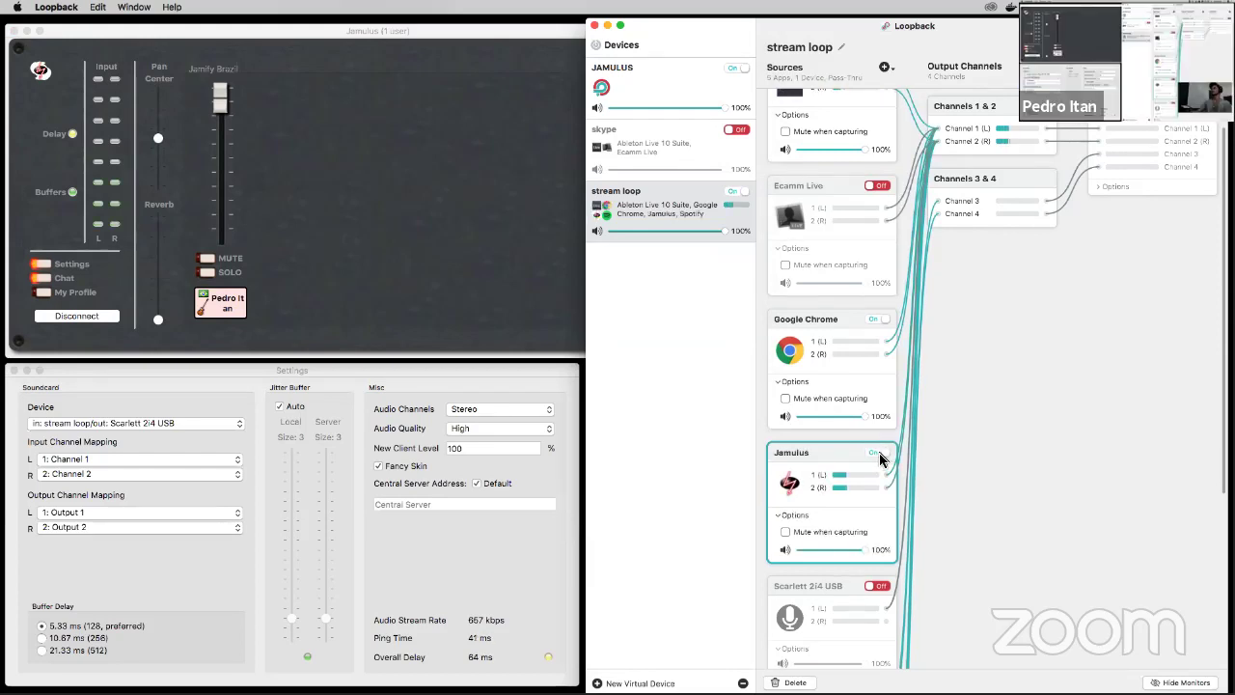
left_click(880, 459)
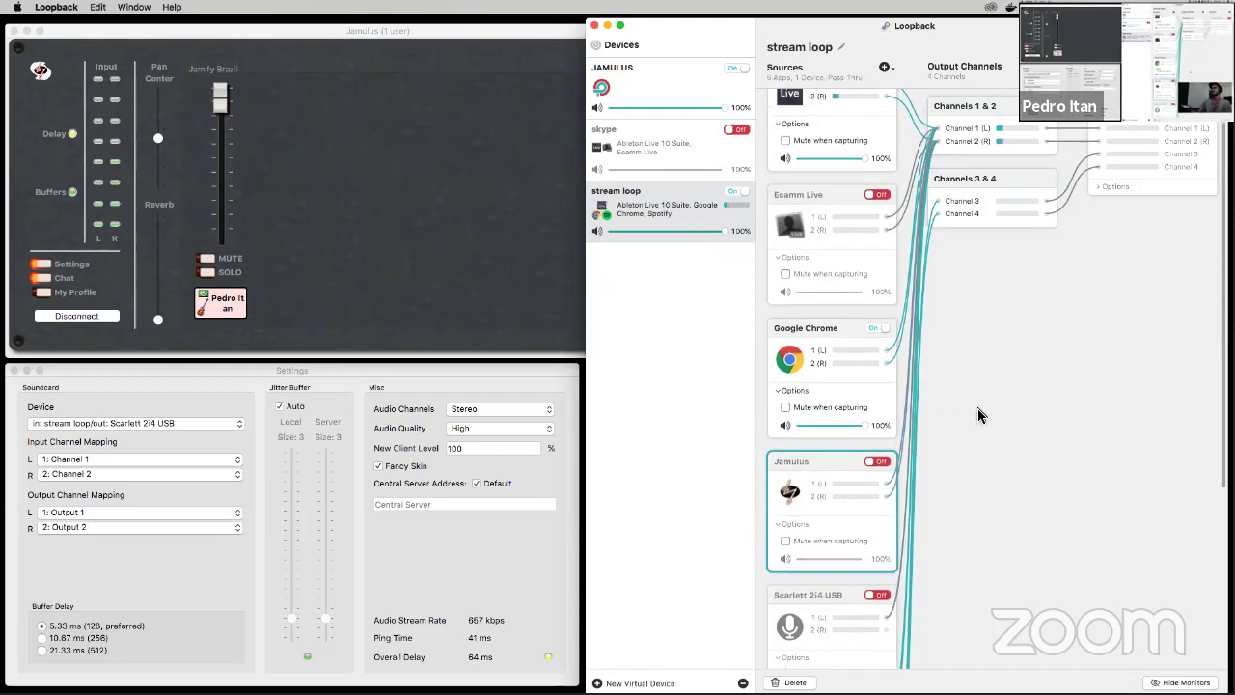
Step: Disconnect Jamulus from Jamify Brazil and return to Loopback
left_click(312, 190)
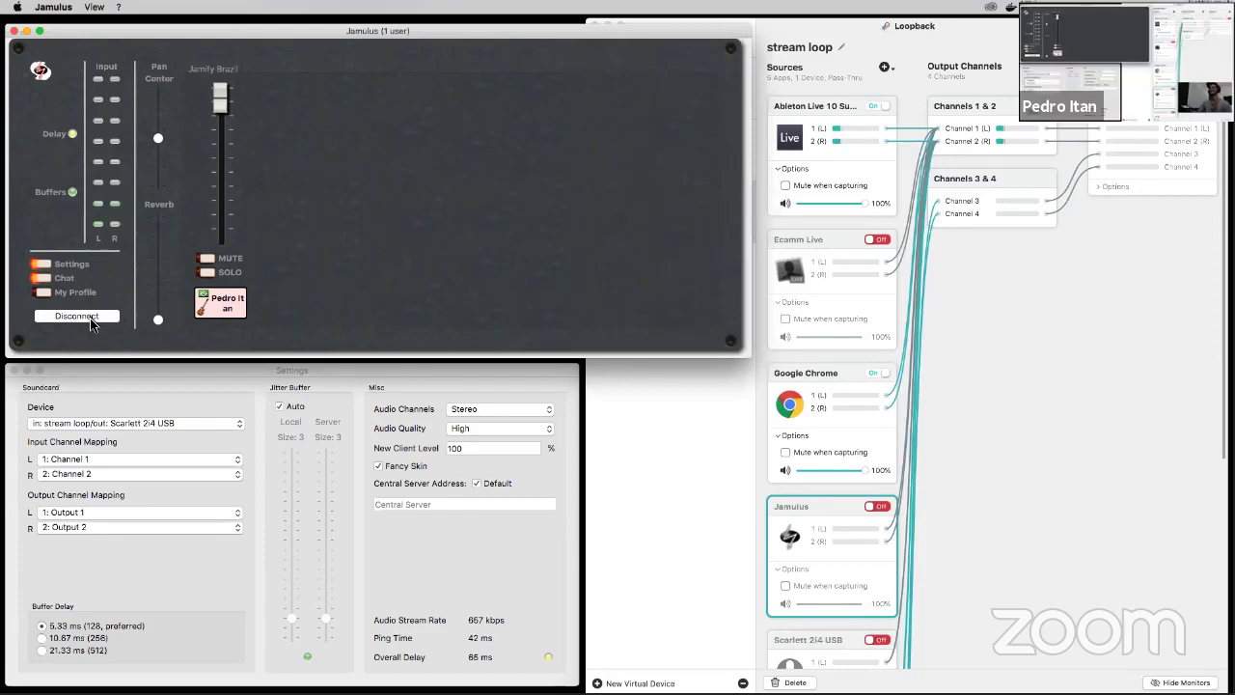
left_click(382, 401)
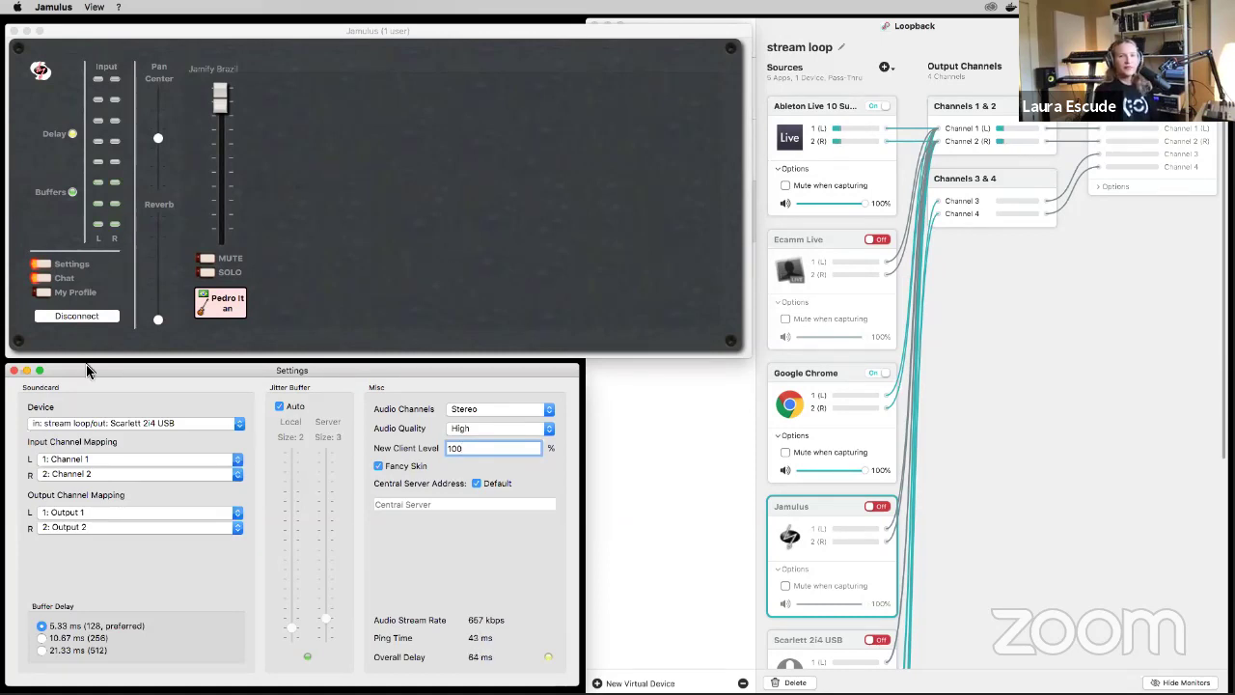
left_click(88, 317)
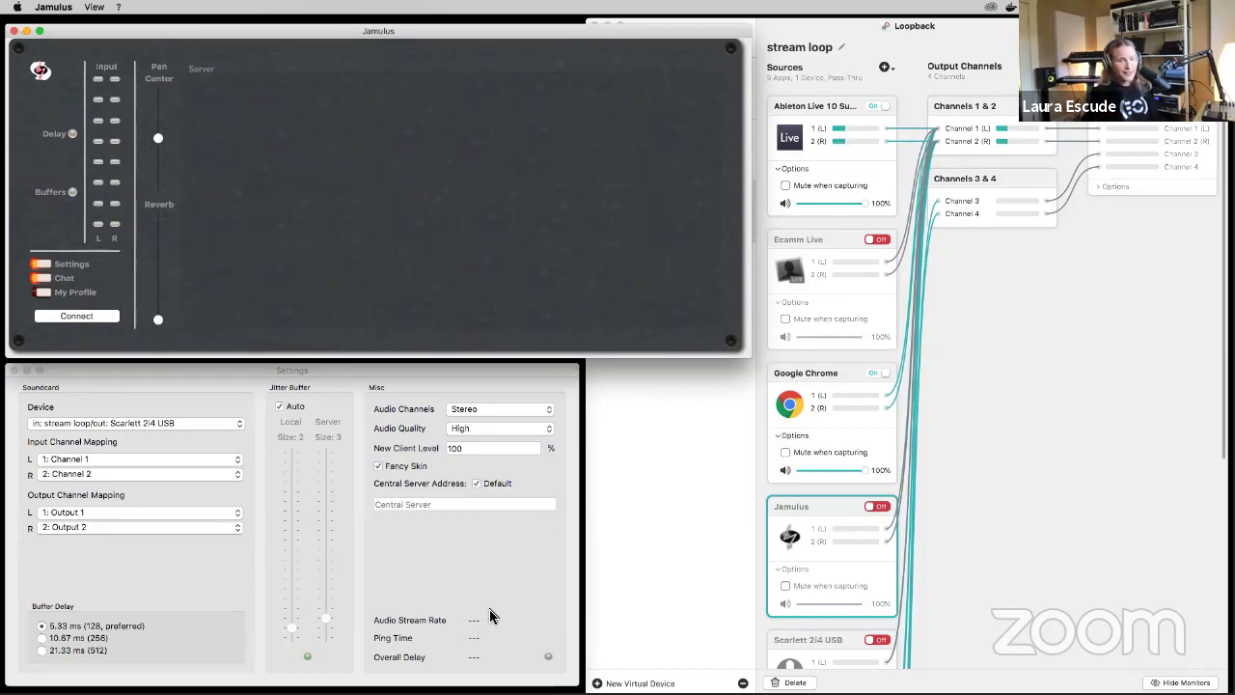
left_click(520, 546)
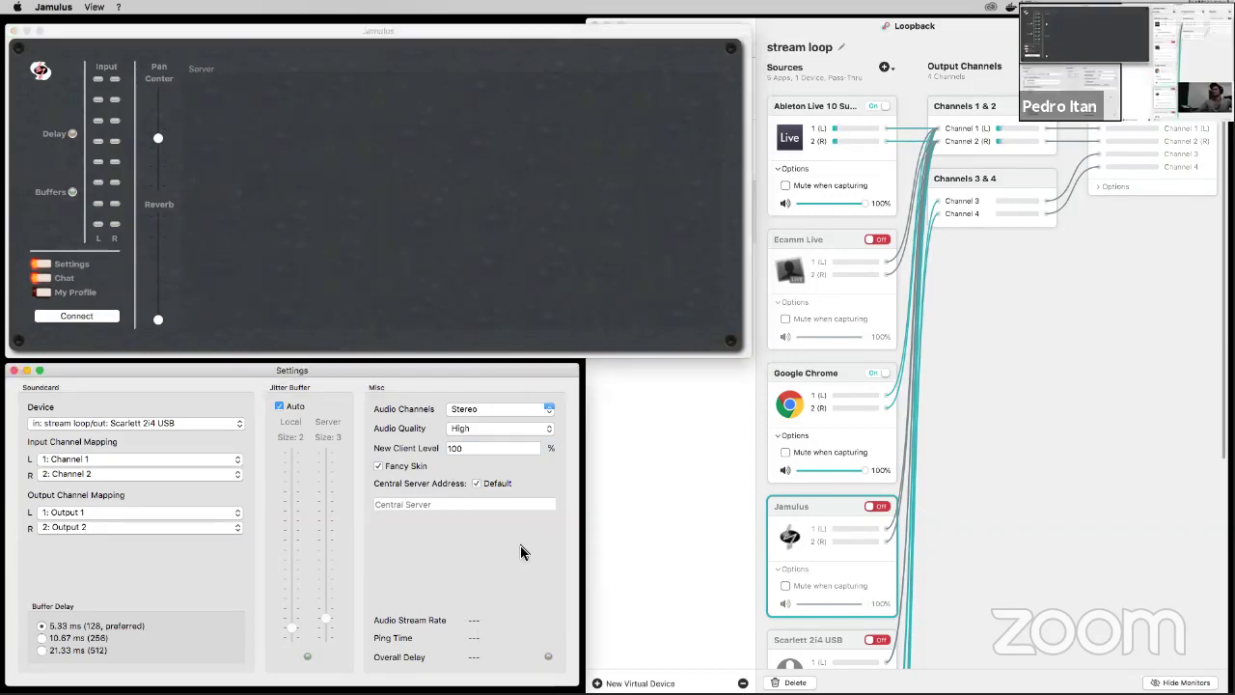
left_click(1057, 343)
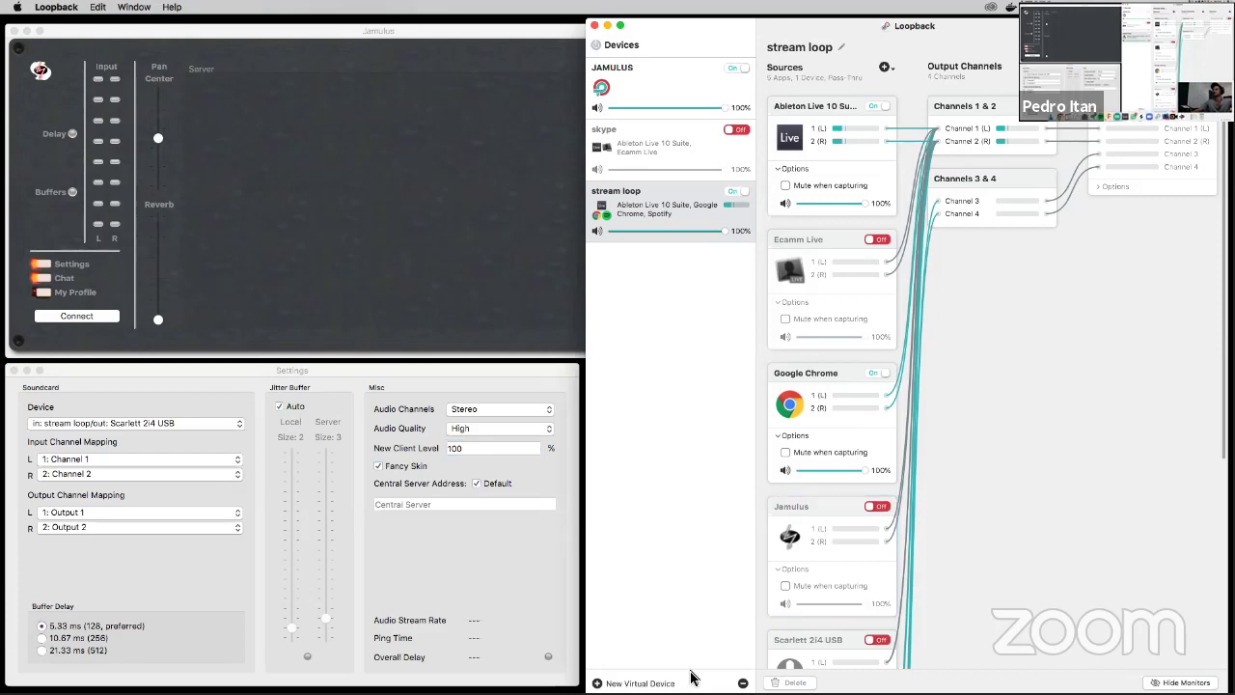
Step: Switch to Ableton Live via the Dock and zoom its window to fill the screen
mouse_move(610, 679)
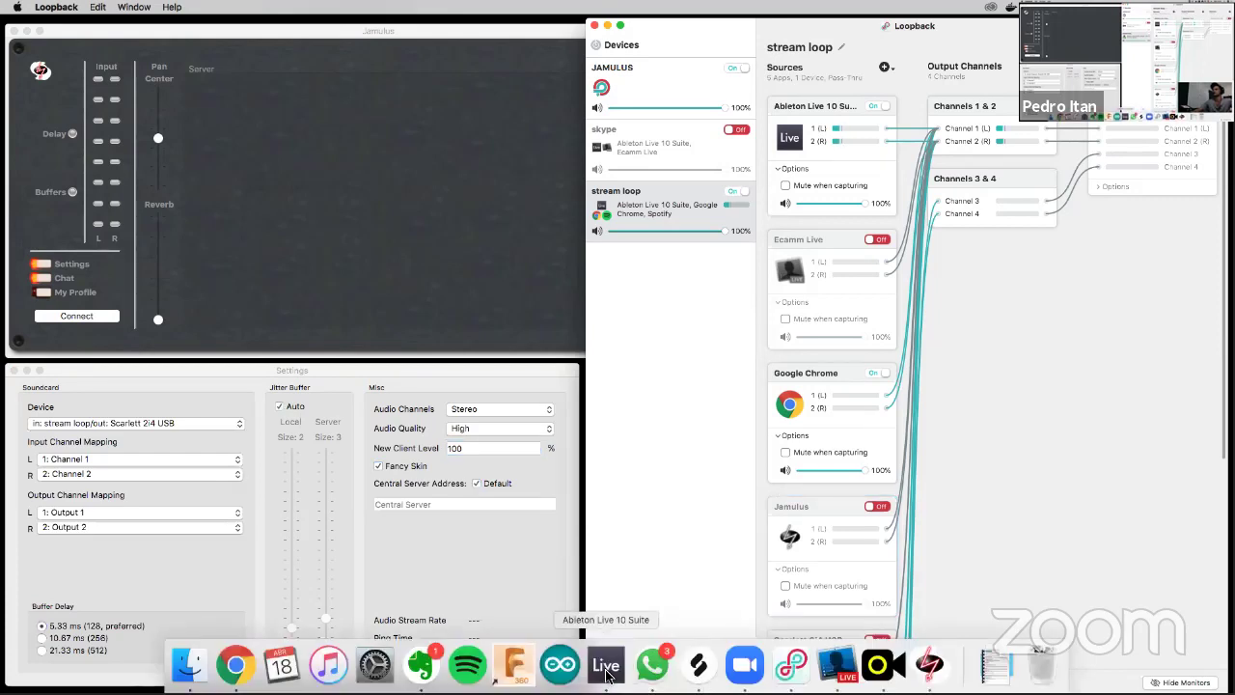
left_click(607, 666)
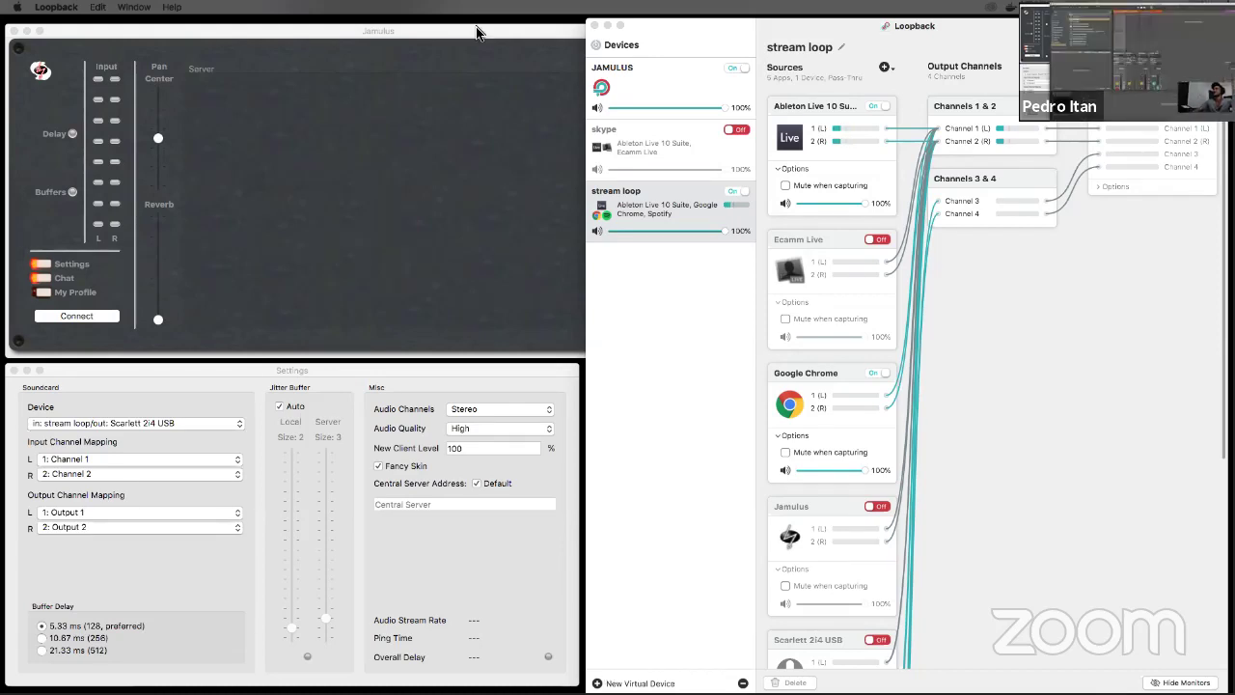
key("super+Tab")
double_click(339, 43)
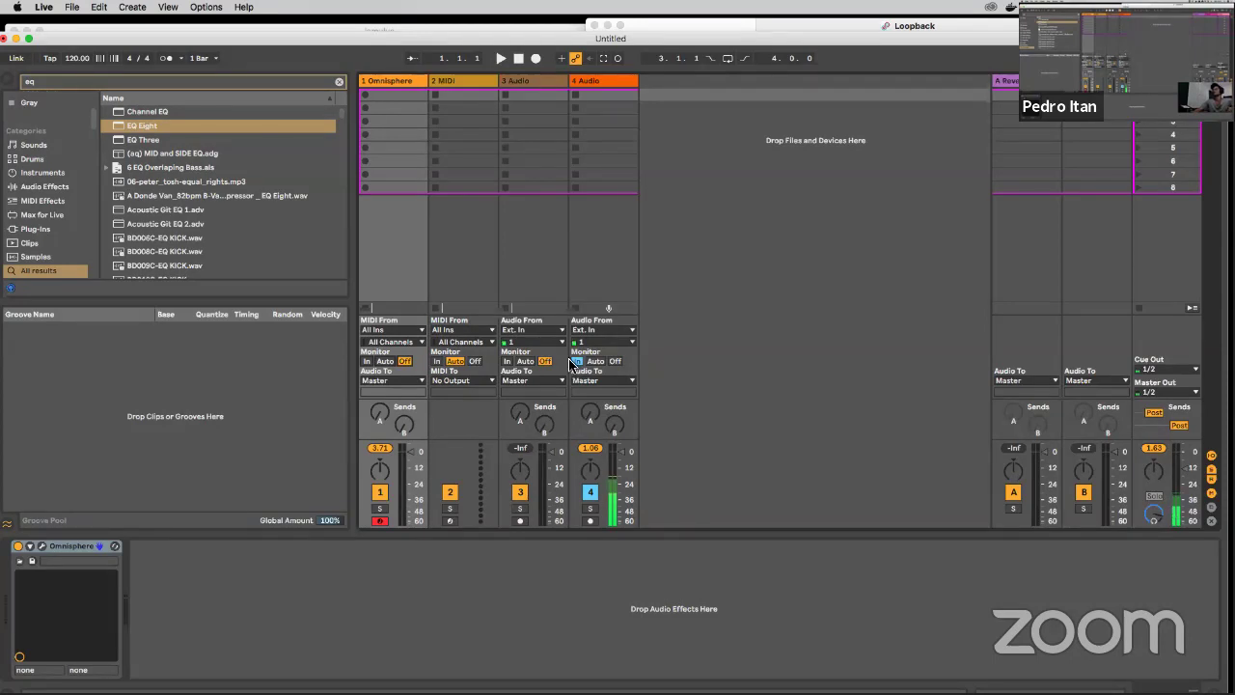
Step: Shift the Ableton Live window aside and bring Loopback's stream loop routing window to the front
left_click_drag(466, 36, 497, 43)
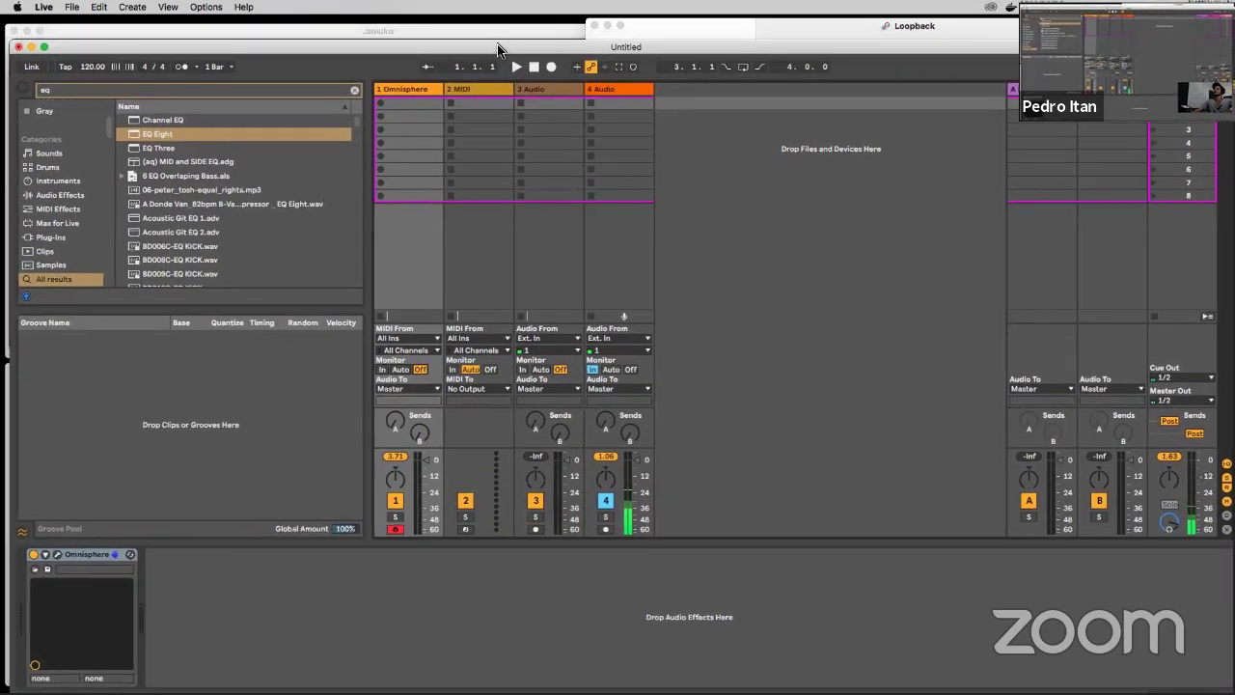
left_click_drag(385, 57, 375, 51)
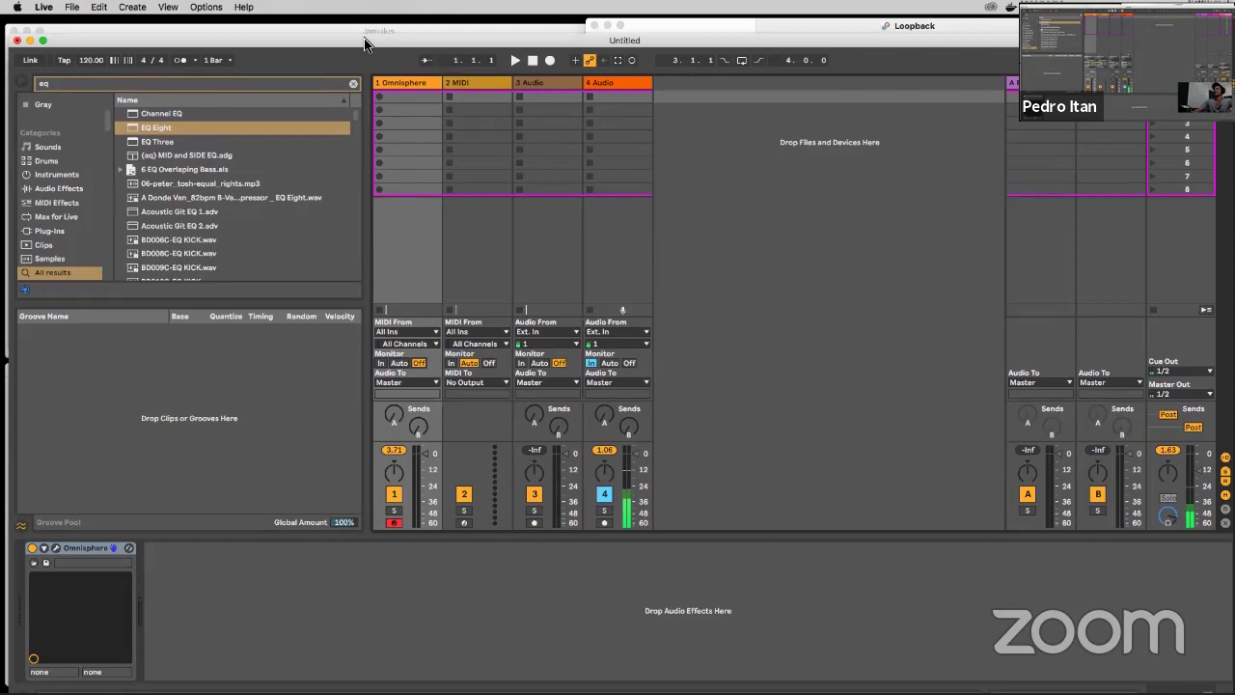
left_click_drag(371, 42, 1067, 50)
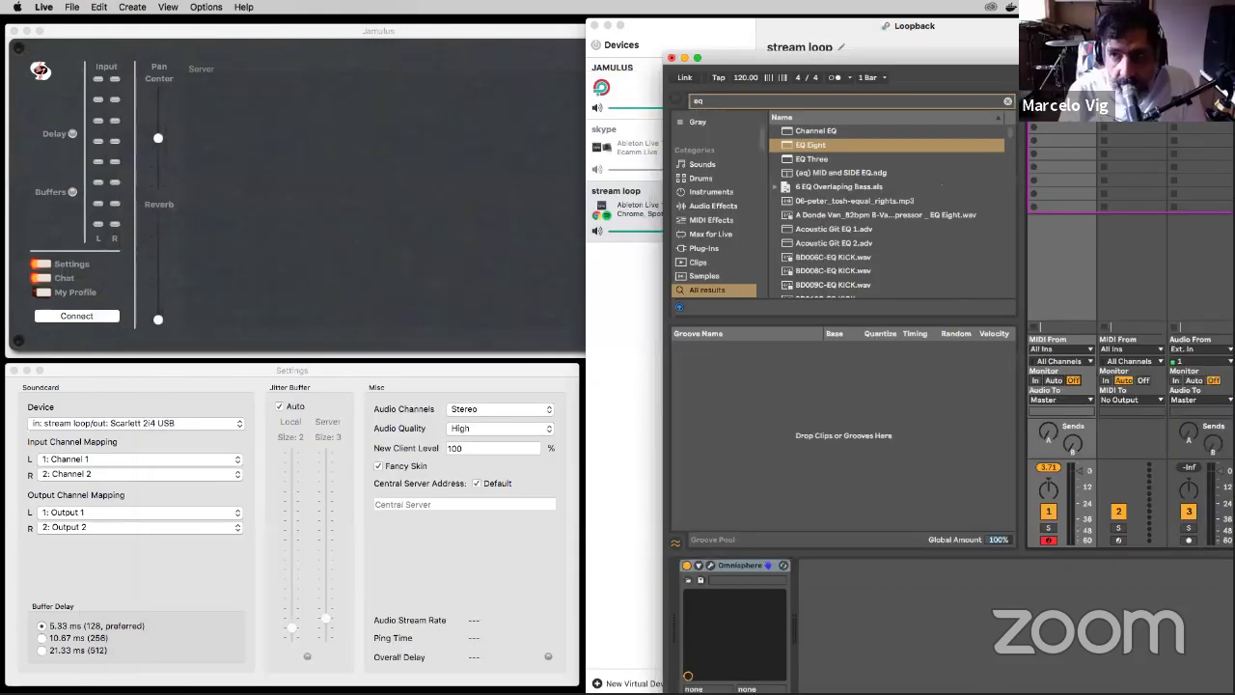
left_click(653, 221)
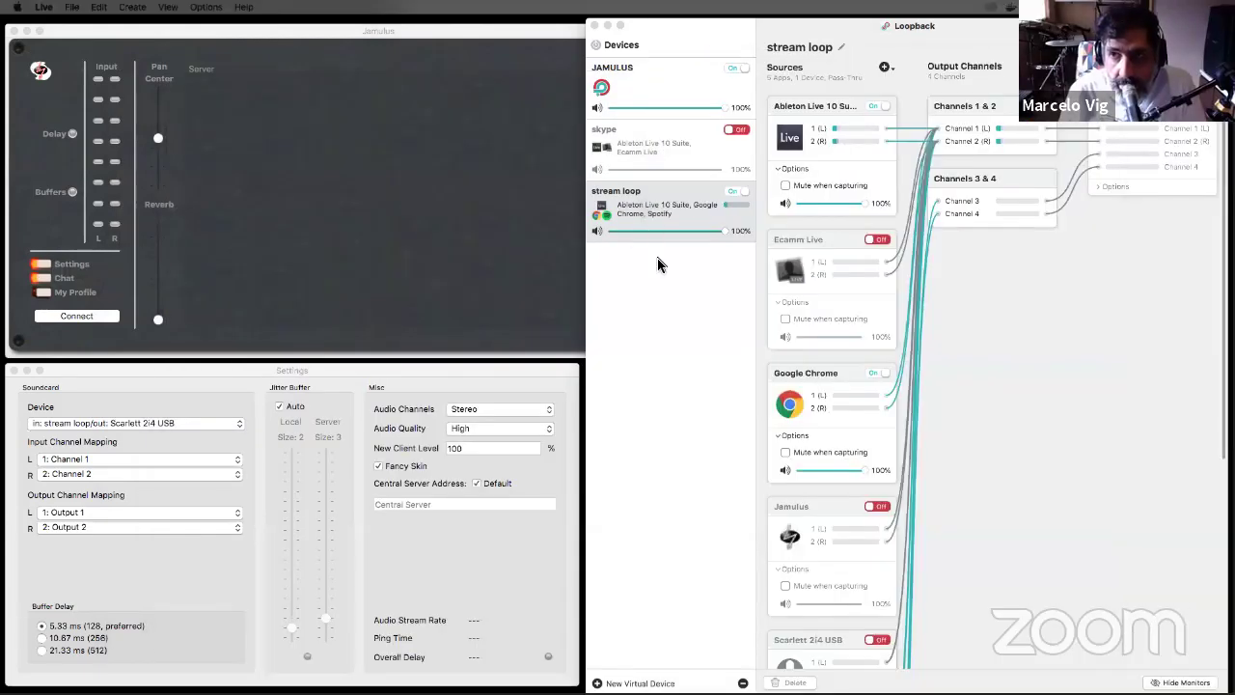
left_click(906, 338)
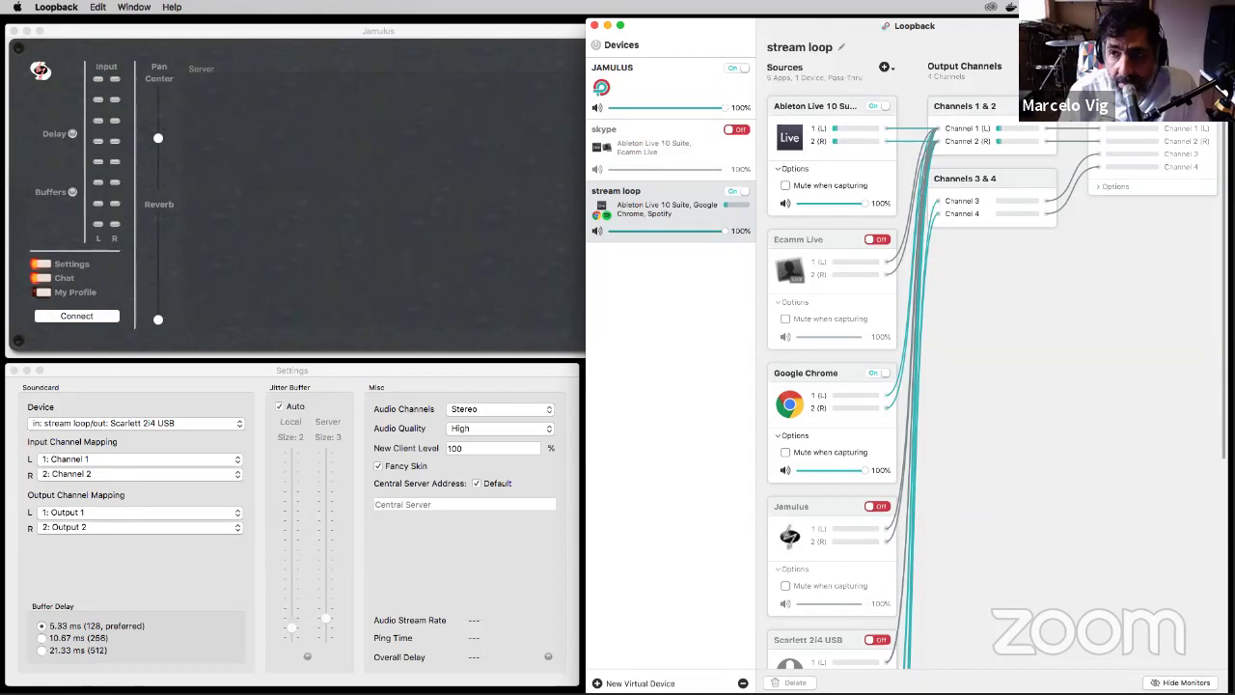
mouse_move(790, 671)
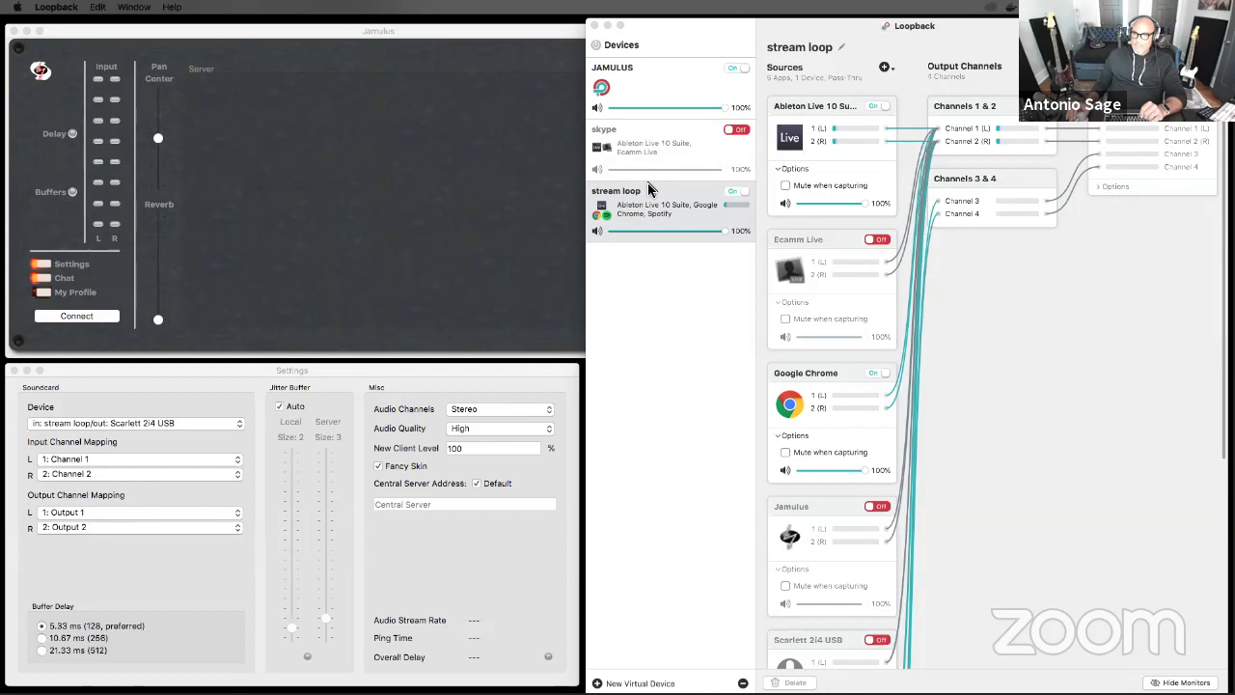
left_click(667, 304)
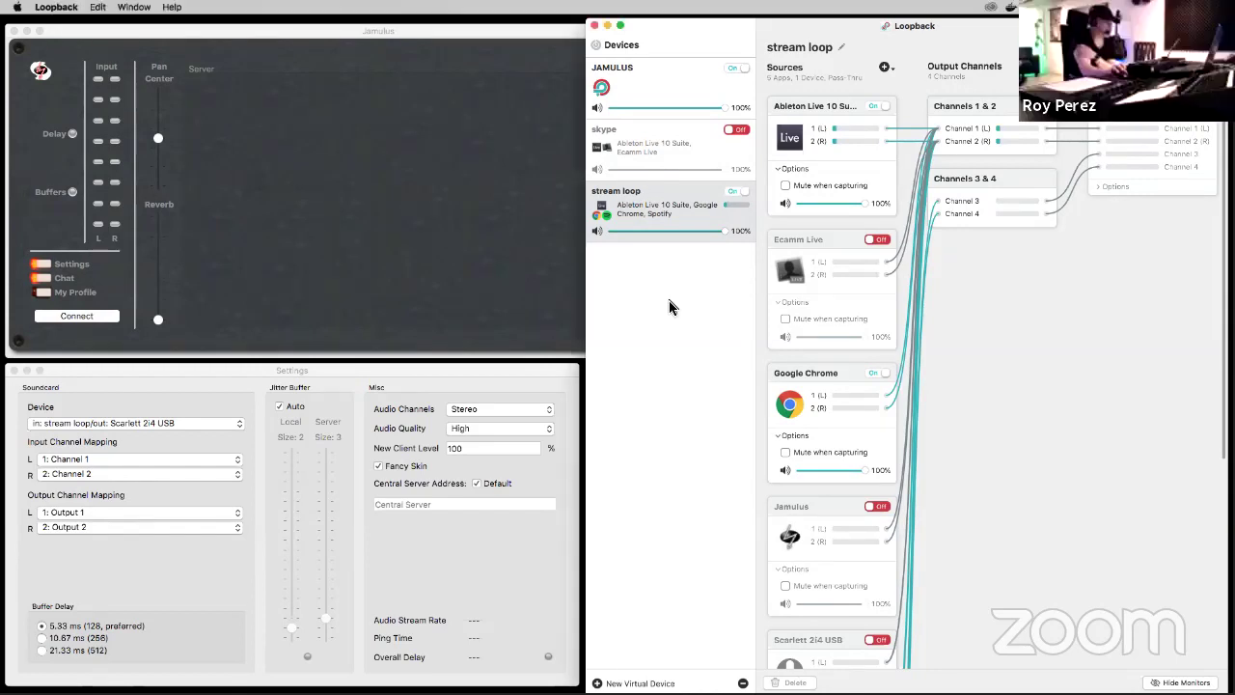
Step: In Terminal, run the recalled headless server command with central server jamulus.fischvolk.de, then stop it
key("super+space")
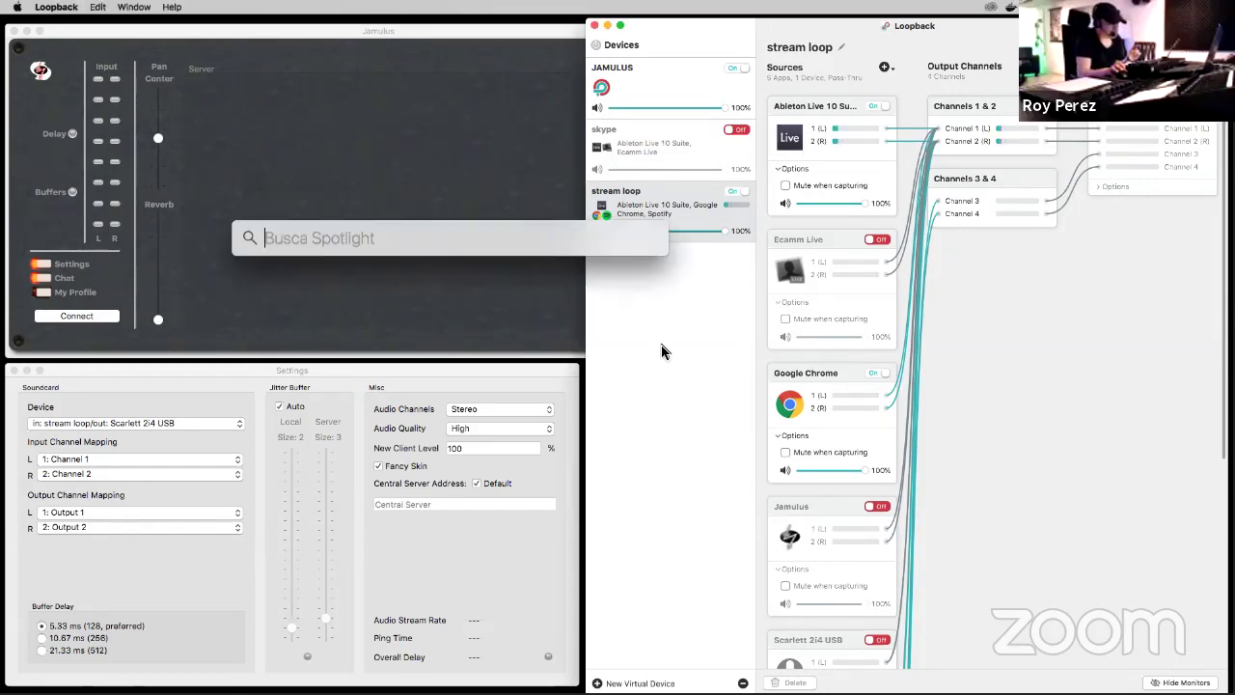
key("Escape")
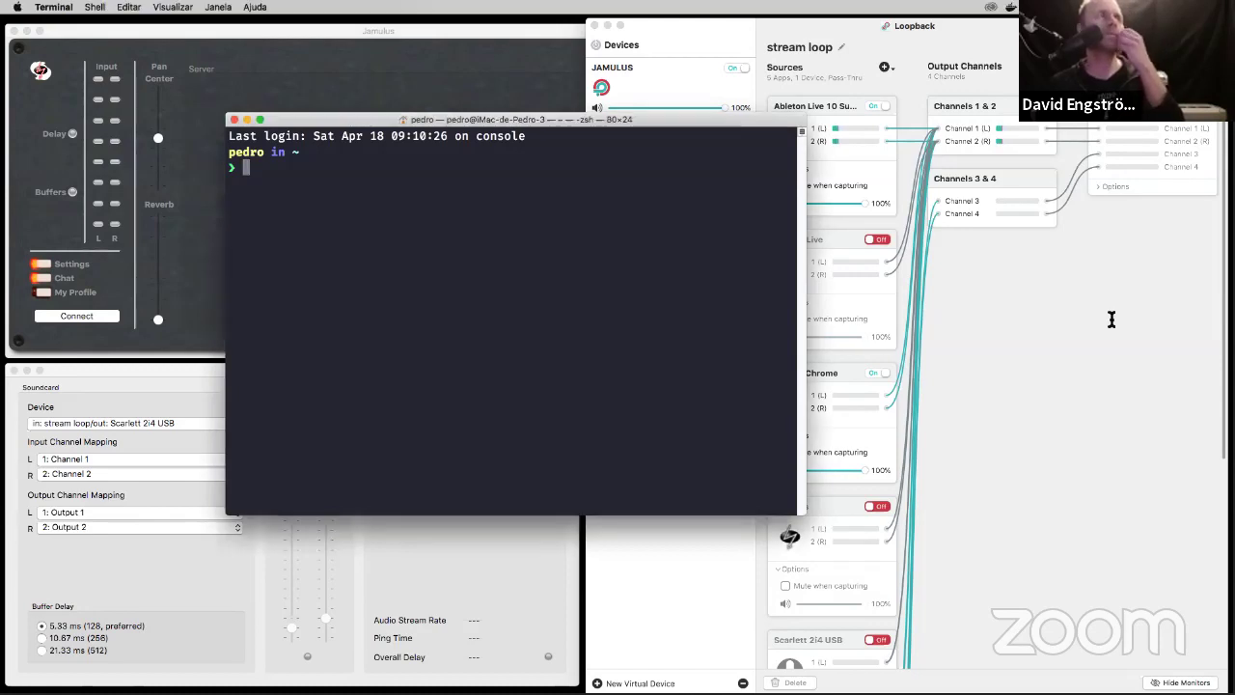
key("Up")
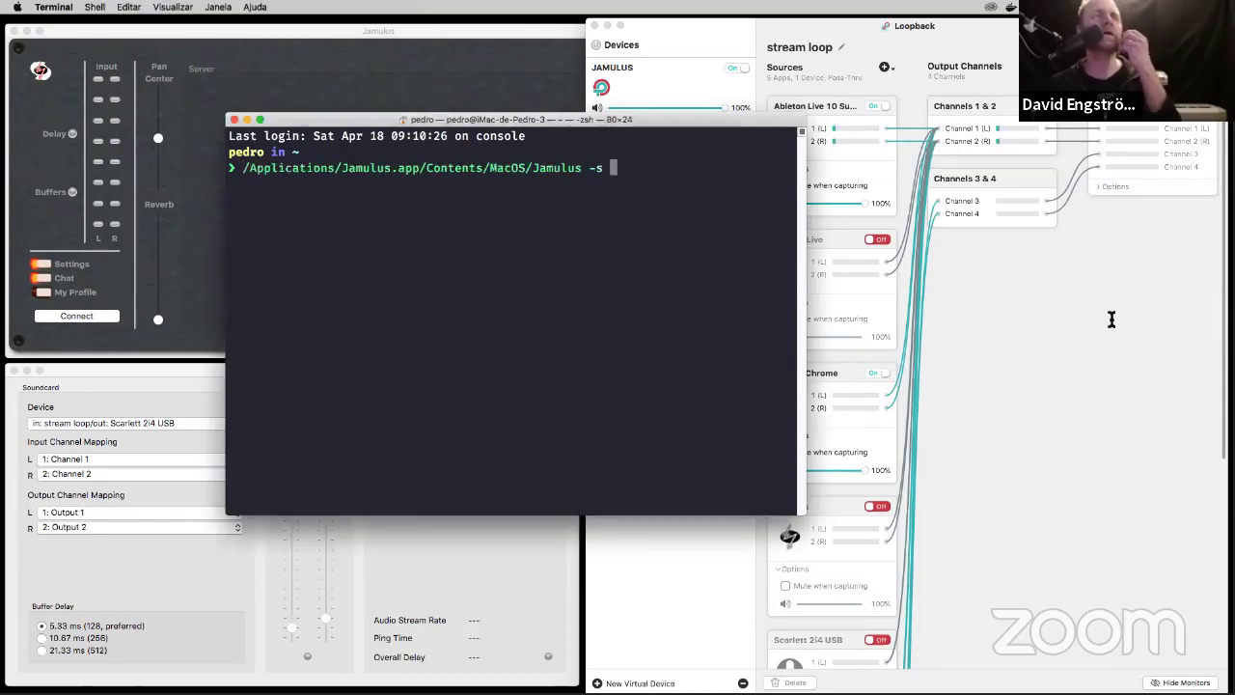
key("Up")
key("Return")
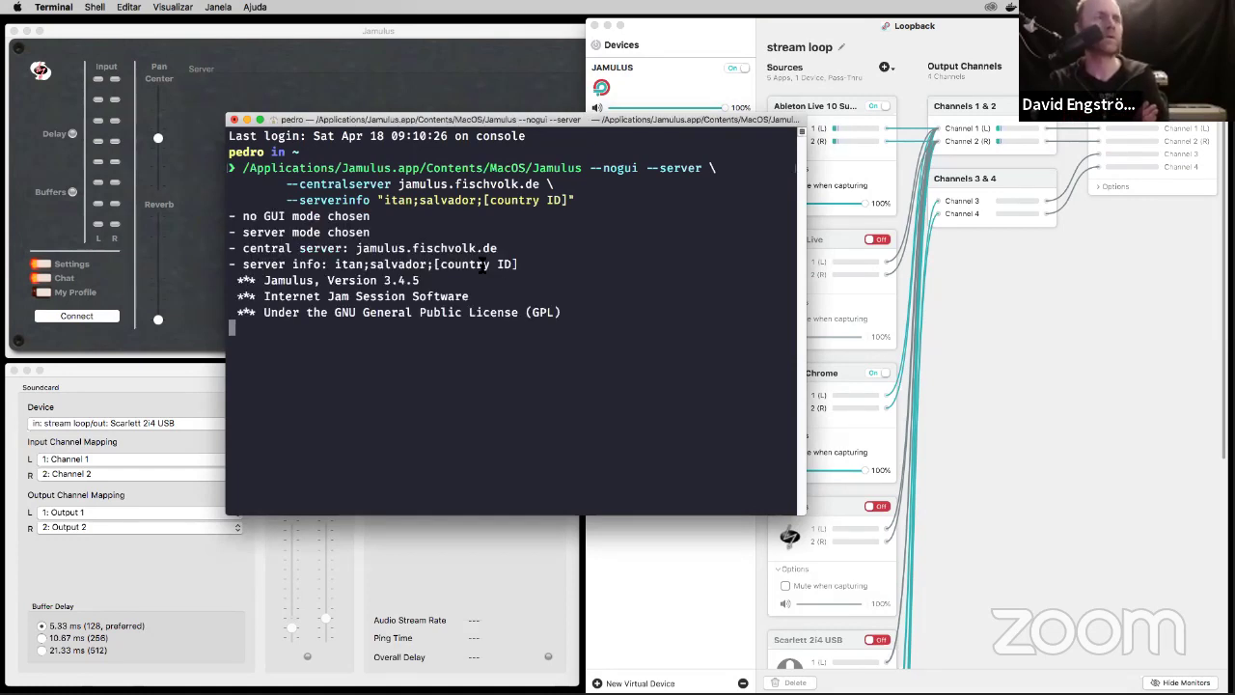
key("ctrl+c")
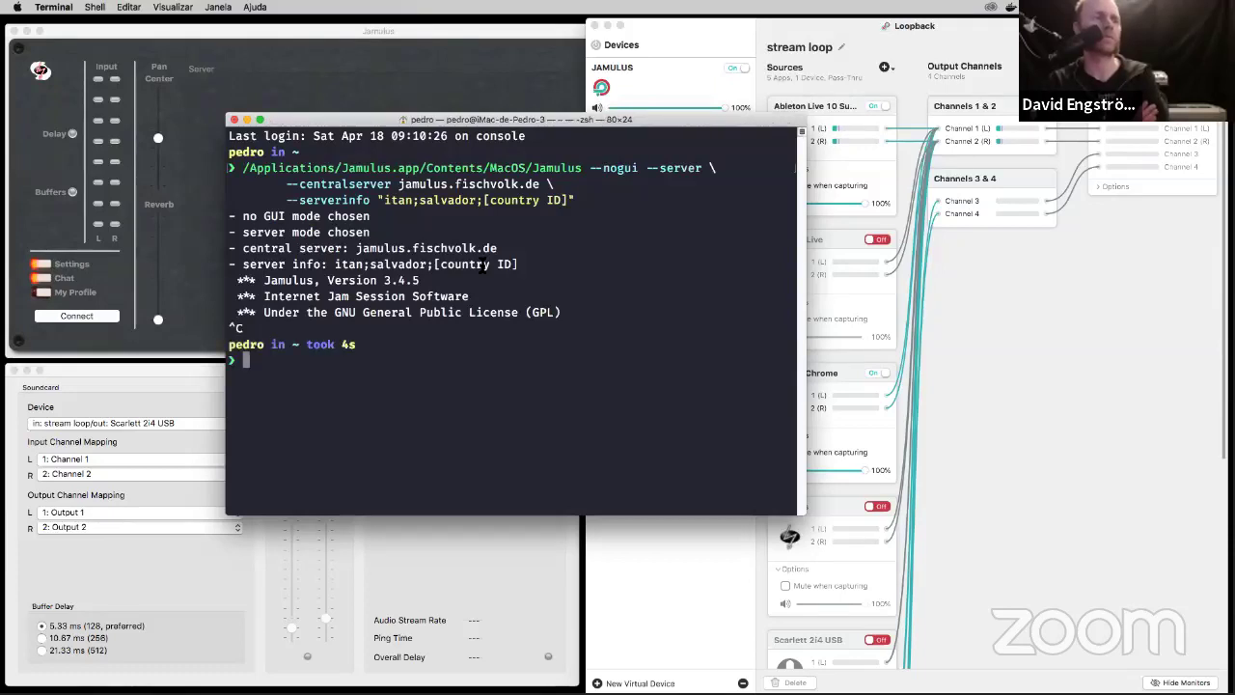
key("Up")
key("Up")
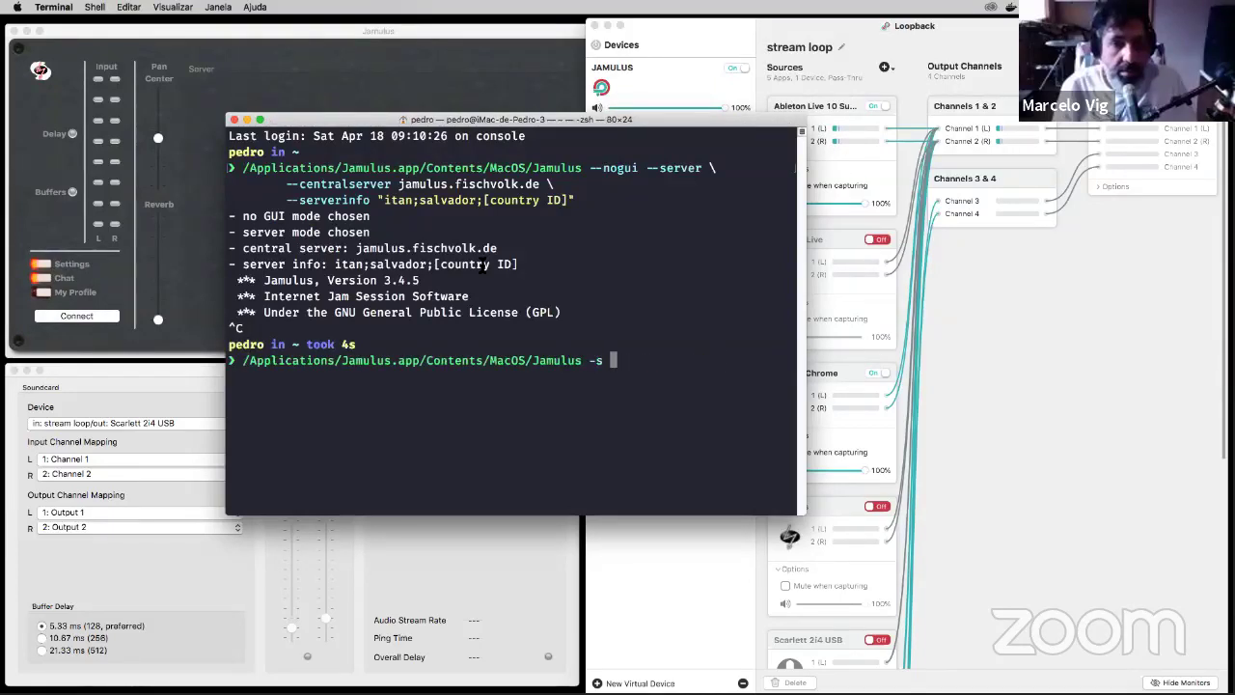
Step: Run 'Jamulus -s' to show the Jamulus Server window, then stop it with Ctrl+C
key("Return")
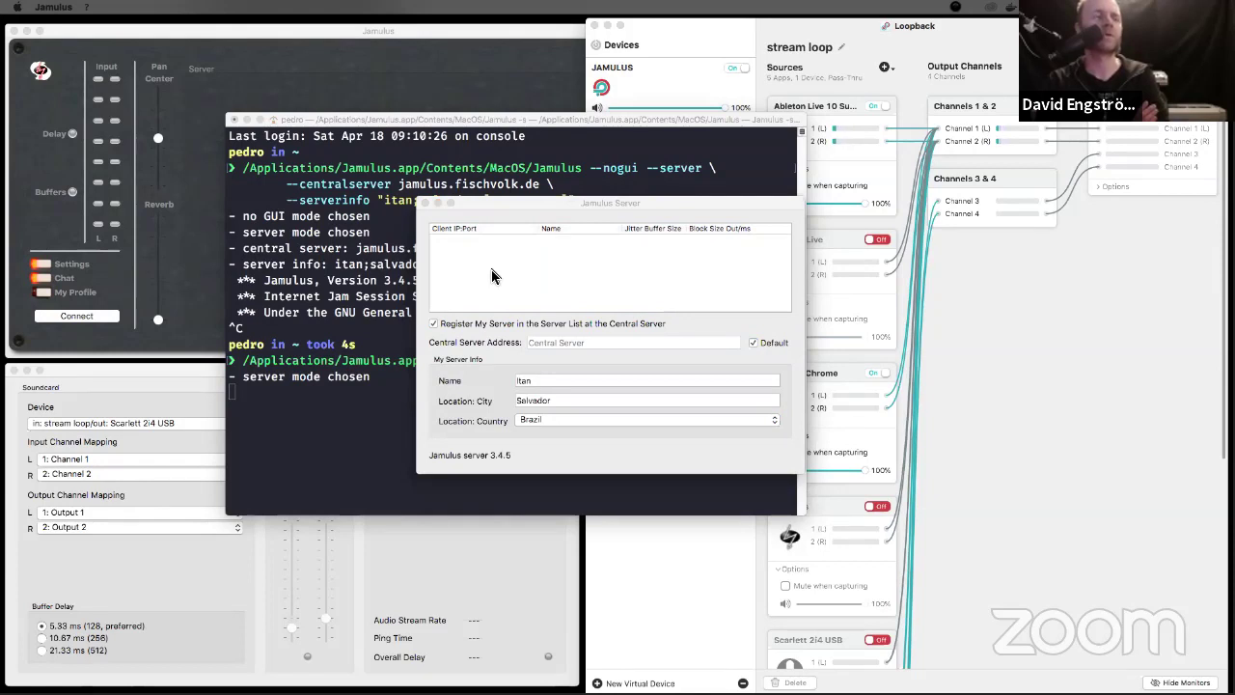
left_click_drag(519, 205, 689, 333)
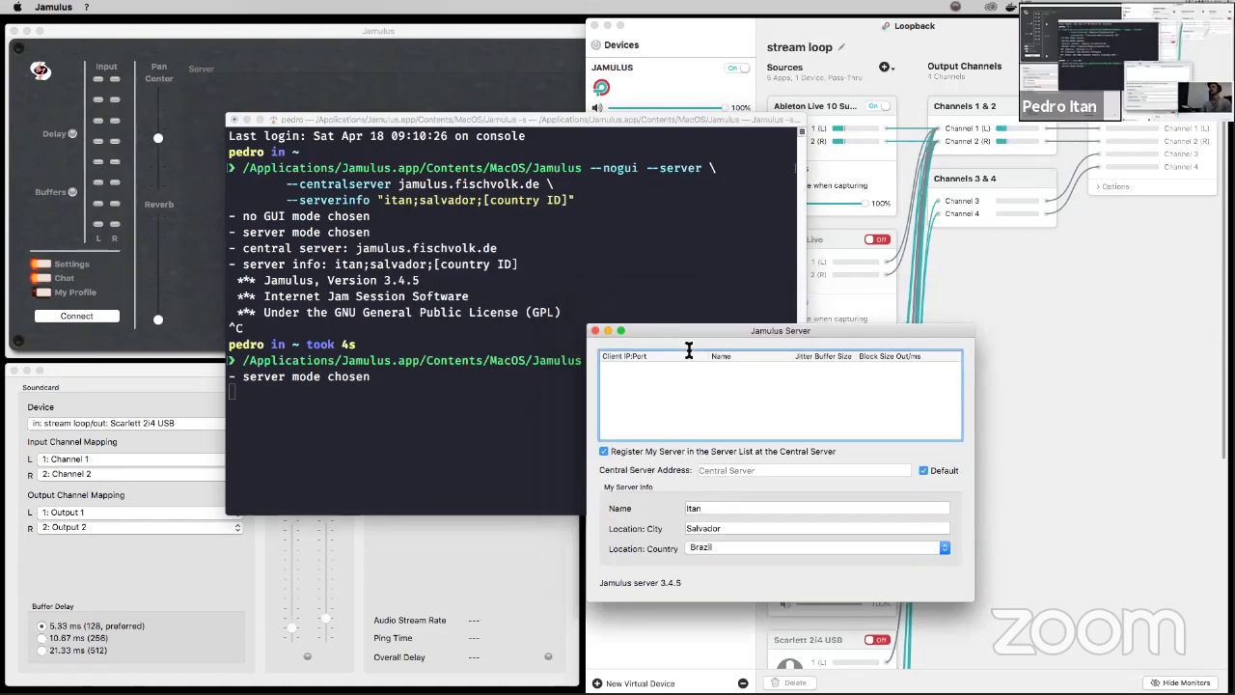
key("super+Tab")
key("ctrl+c")
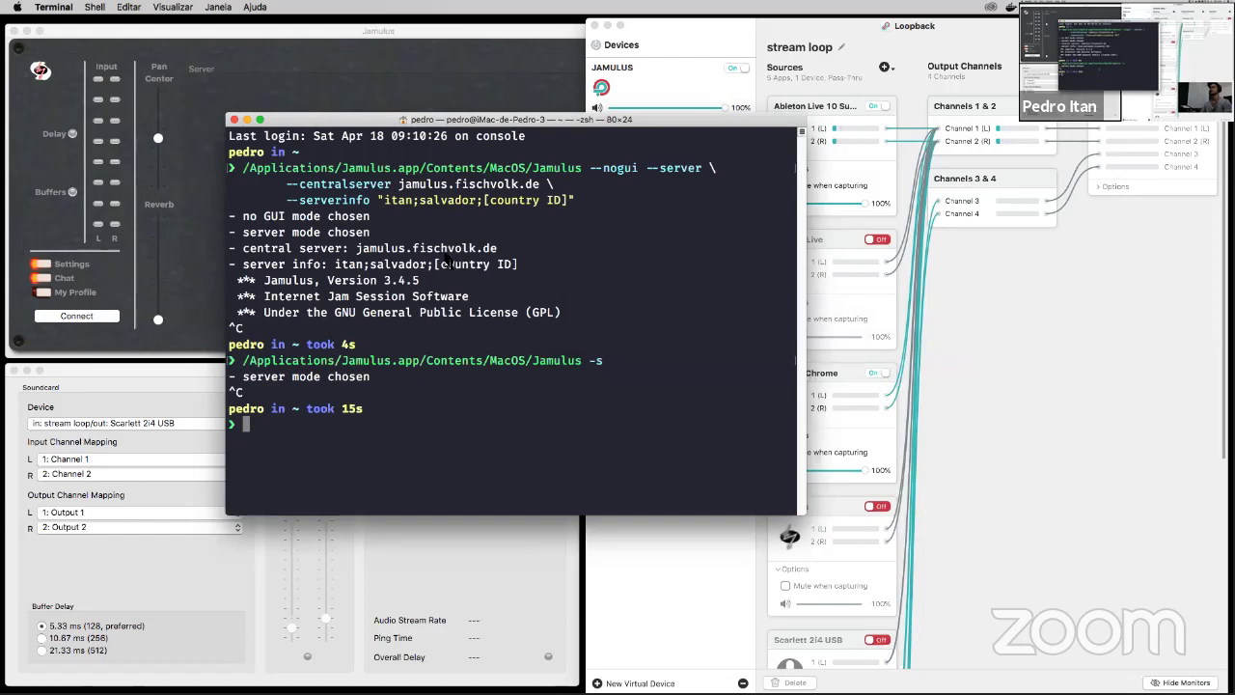
left_click_drag(530, 123, 470, 87)
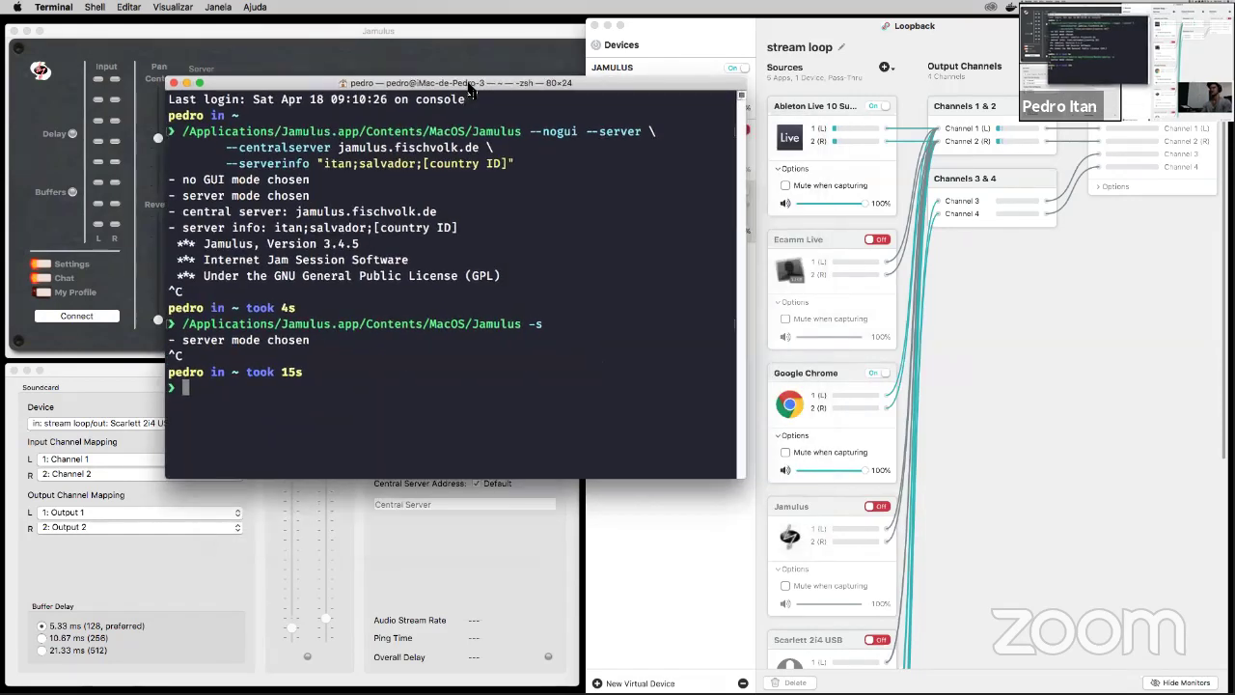
Step: Rerun 'Jamulus -s' and shut the server down by closing its Jamulus Server window
key("Up")
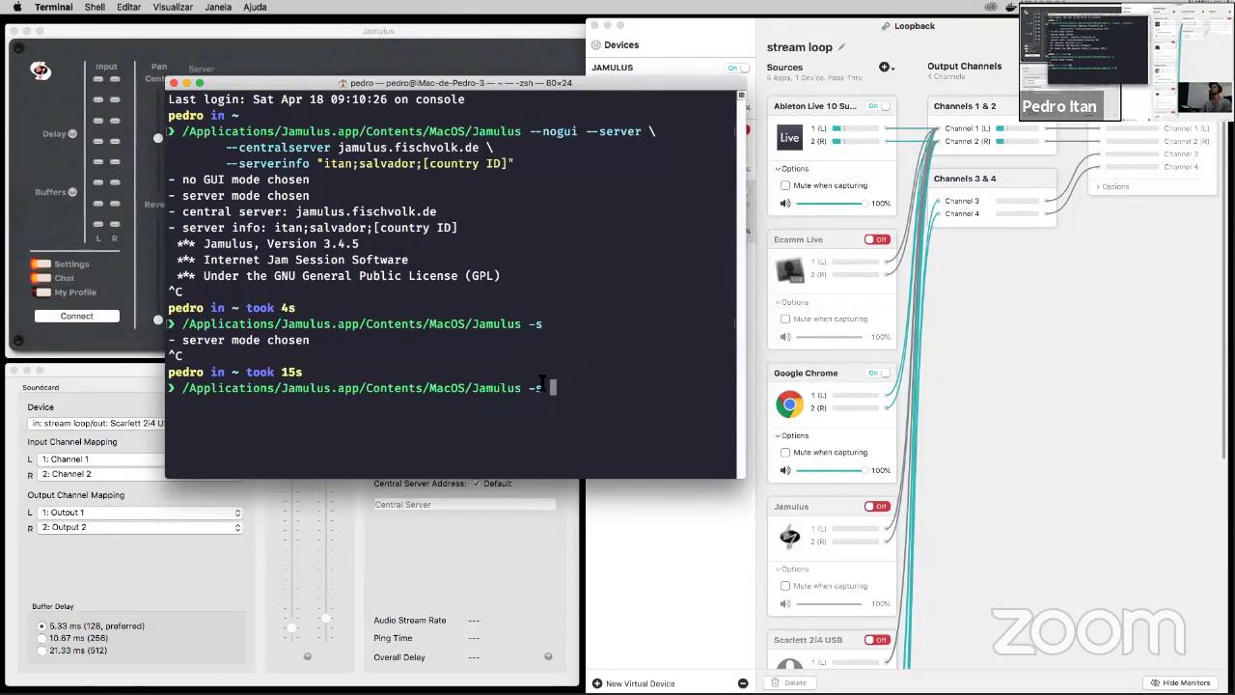
left_click_drag(472, 388, 531, 388)
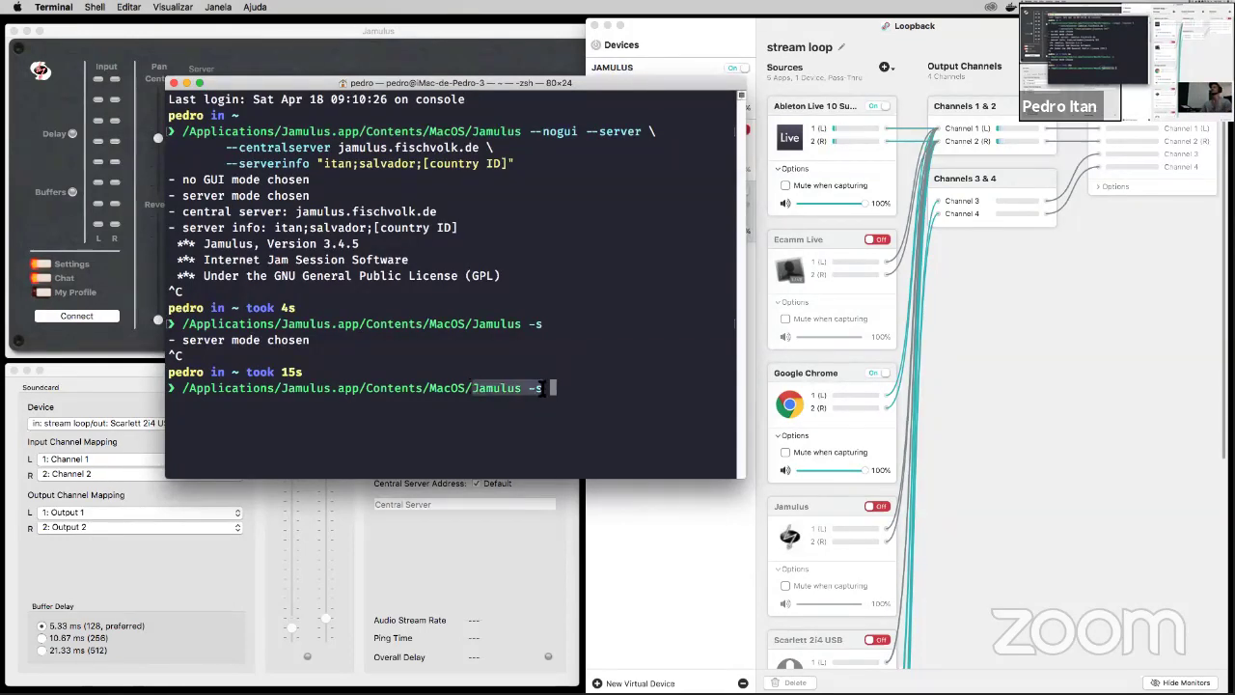
key("Return")
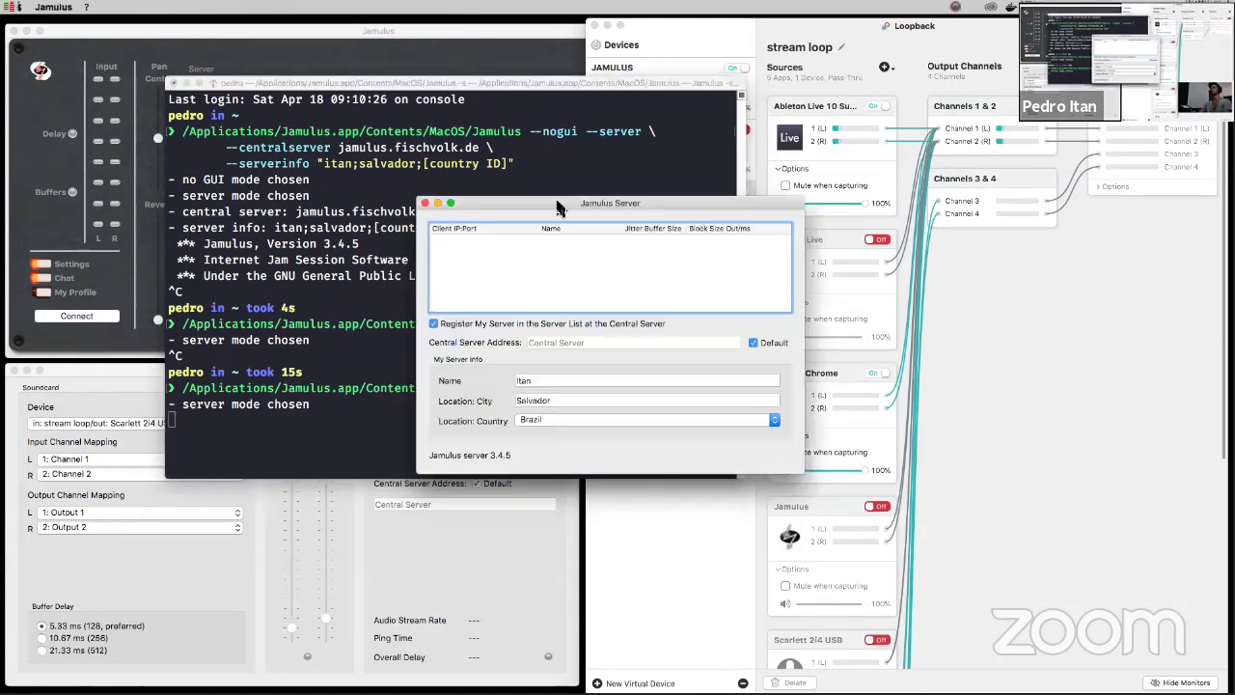
left_click(529, 198)
left_click_drag(529, 199, 585, 197)
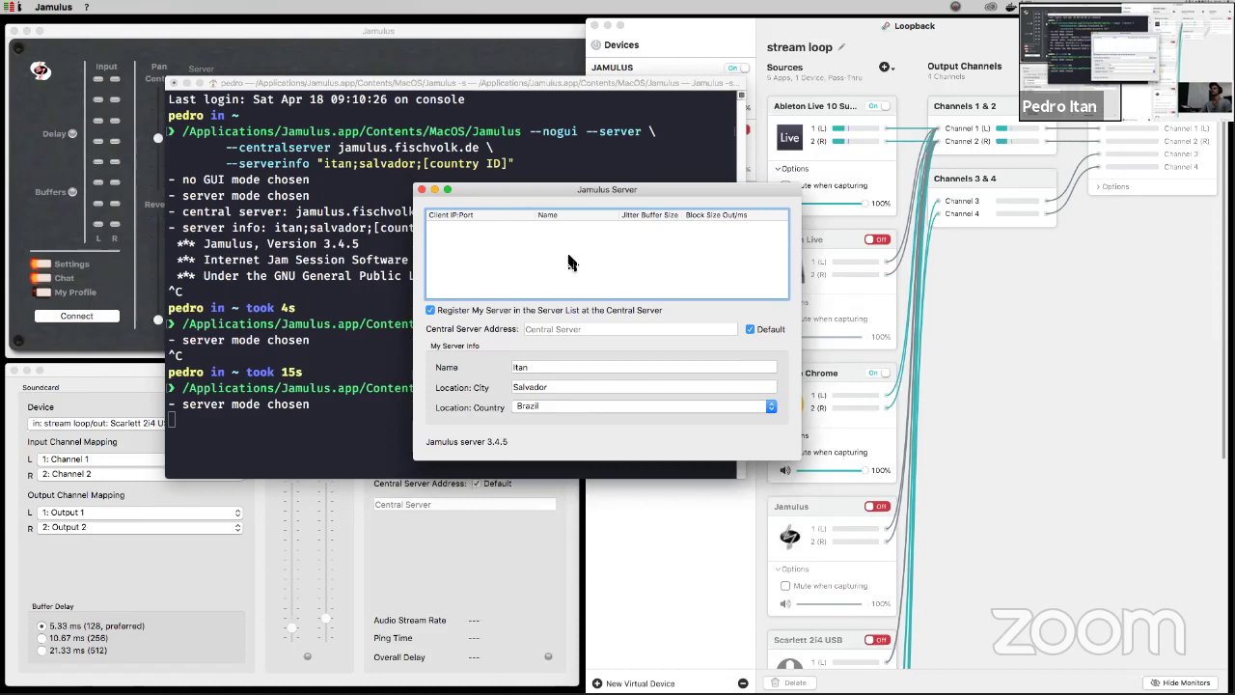
left_click(422, 190)
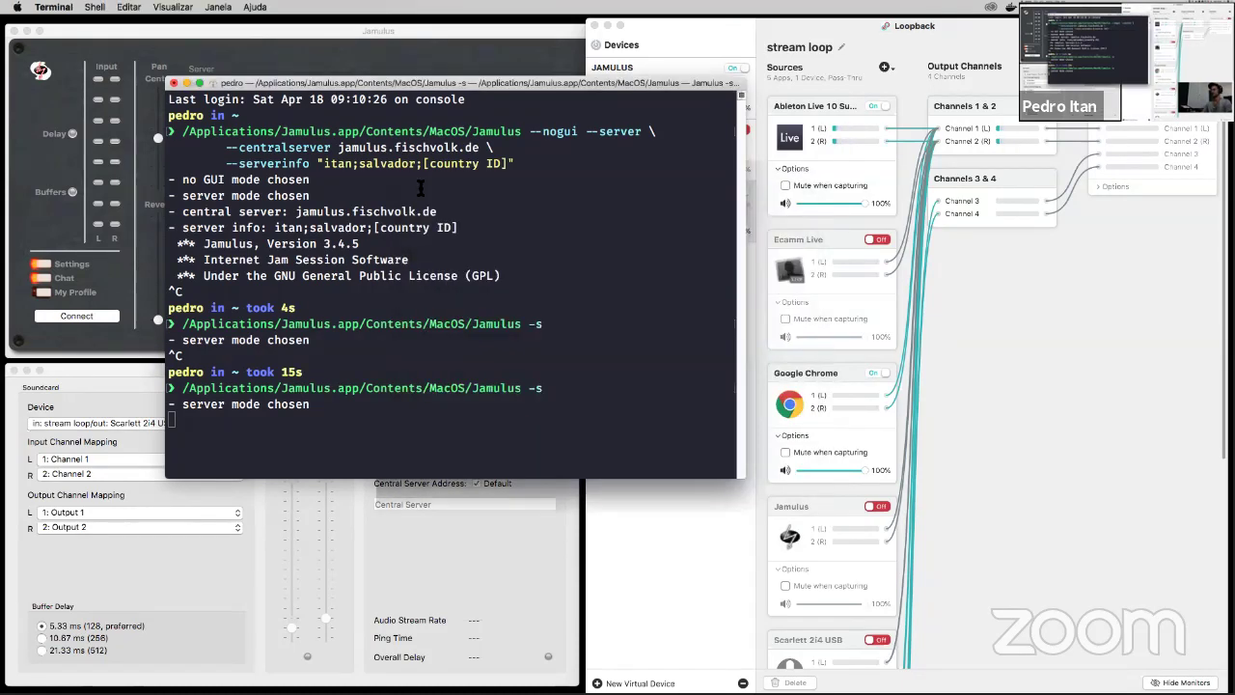
Step: Rerun the recalled --nogui --server command briefly, then stop it with Ctrl+C
key("Up")
key("Up")
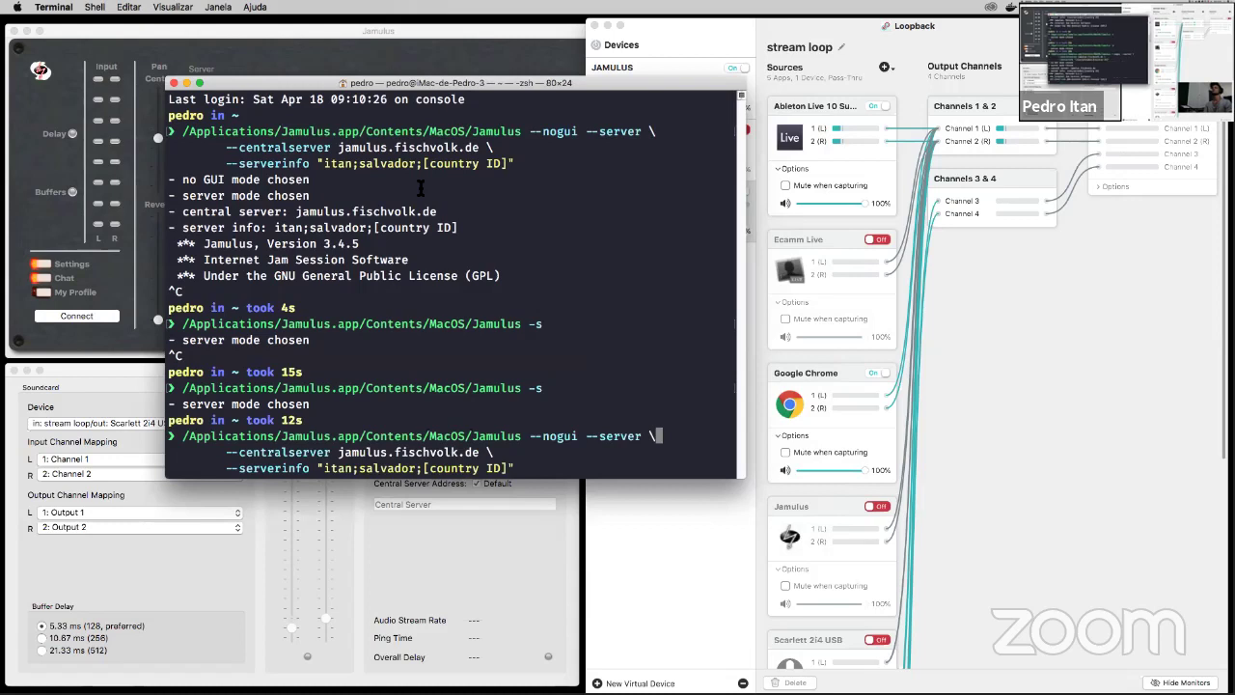
key("Return")
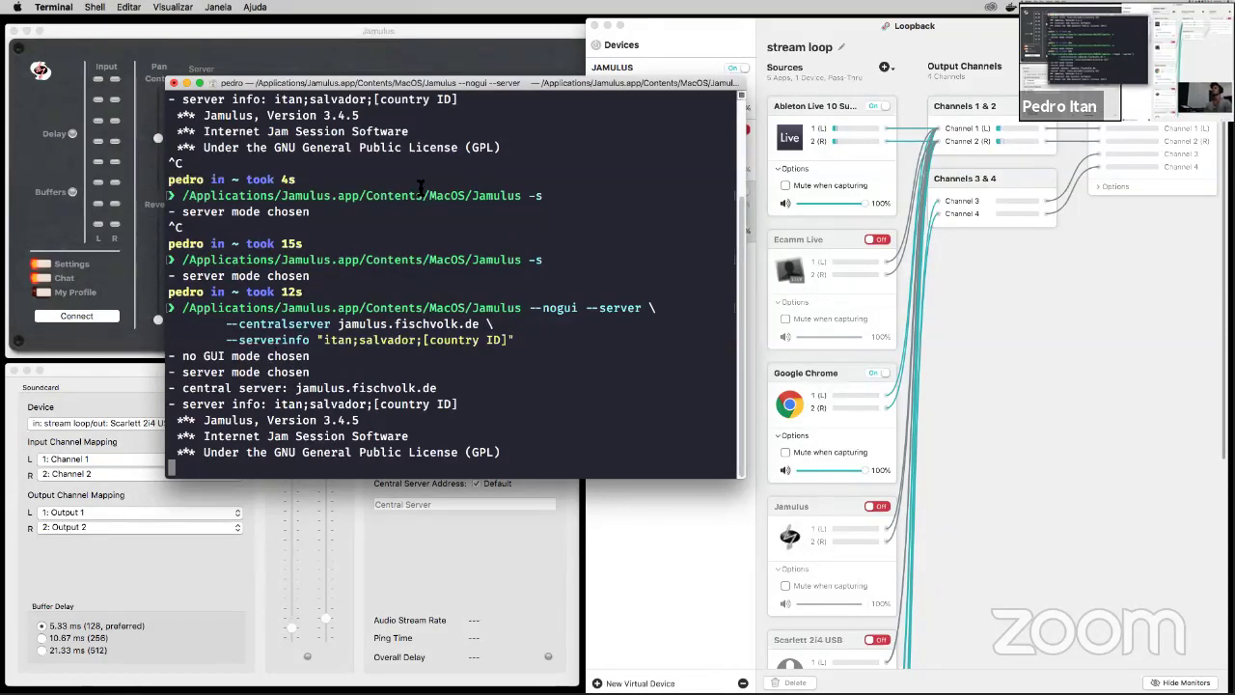
key("ctrl+c")
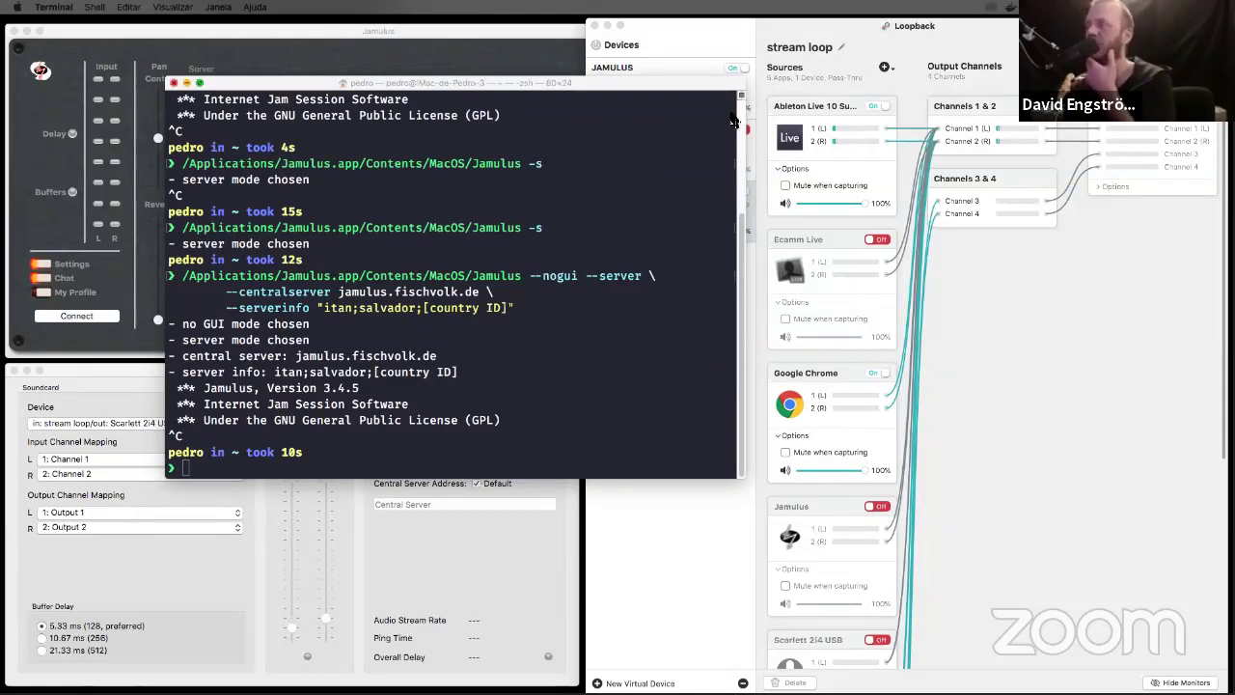
Step: Resize Terminal and the Jamulus client window to uncover Loopback's devices, then lower Terminal in front
left_click_drag(743, 90, 473, 132)
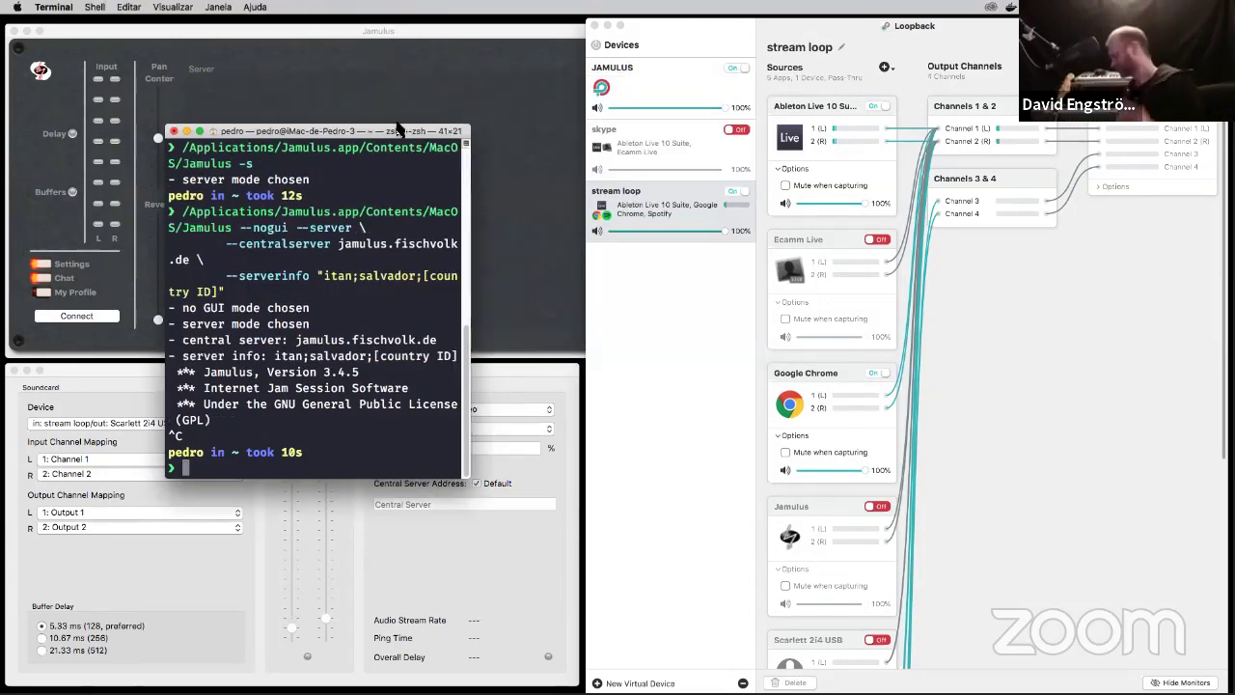
left_click_drag(398, 129, 1139, 214)
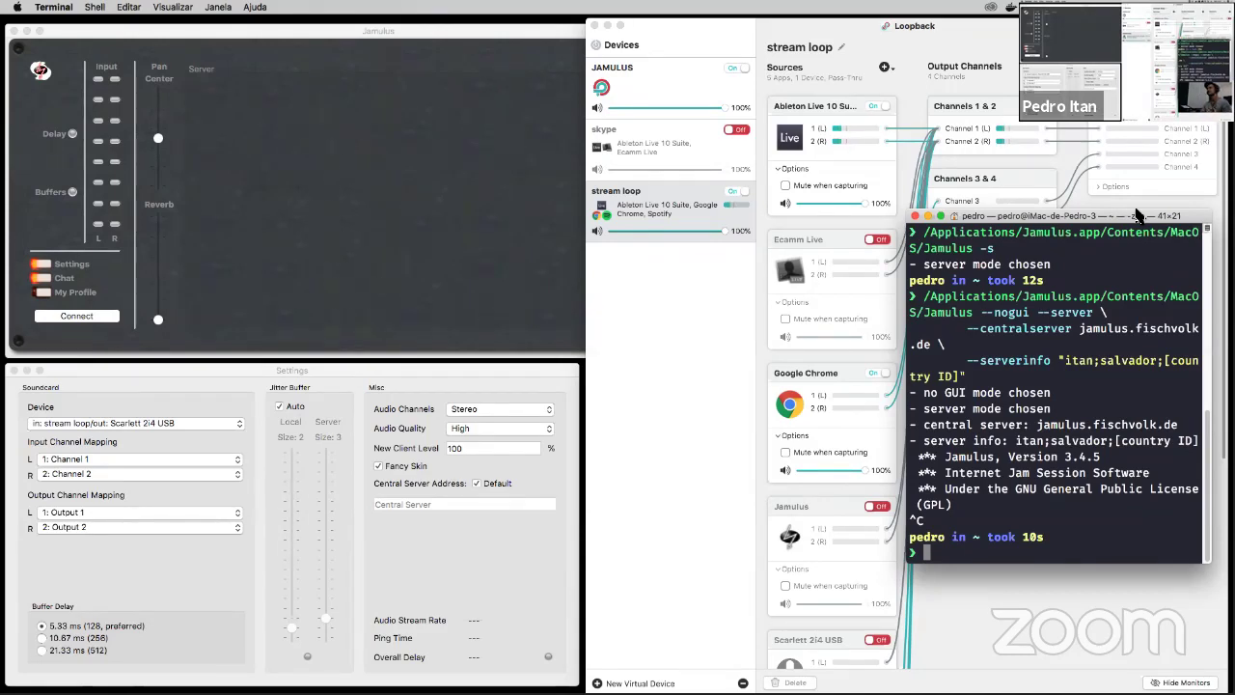
left_click(481, 268)
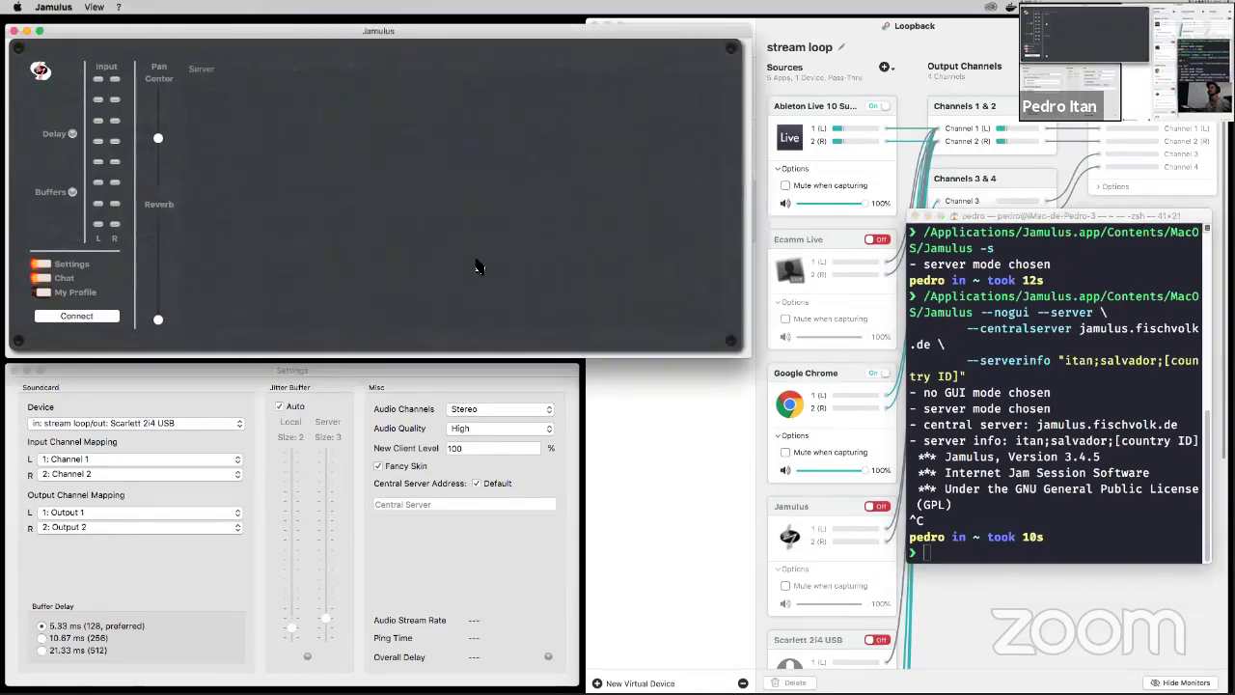
left_click_drag(741, 351, 576, 347)
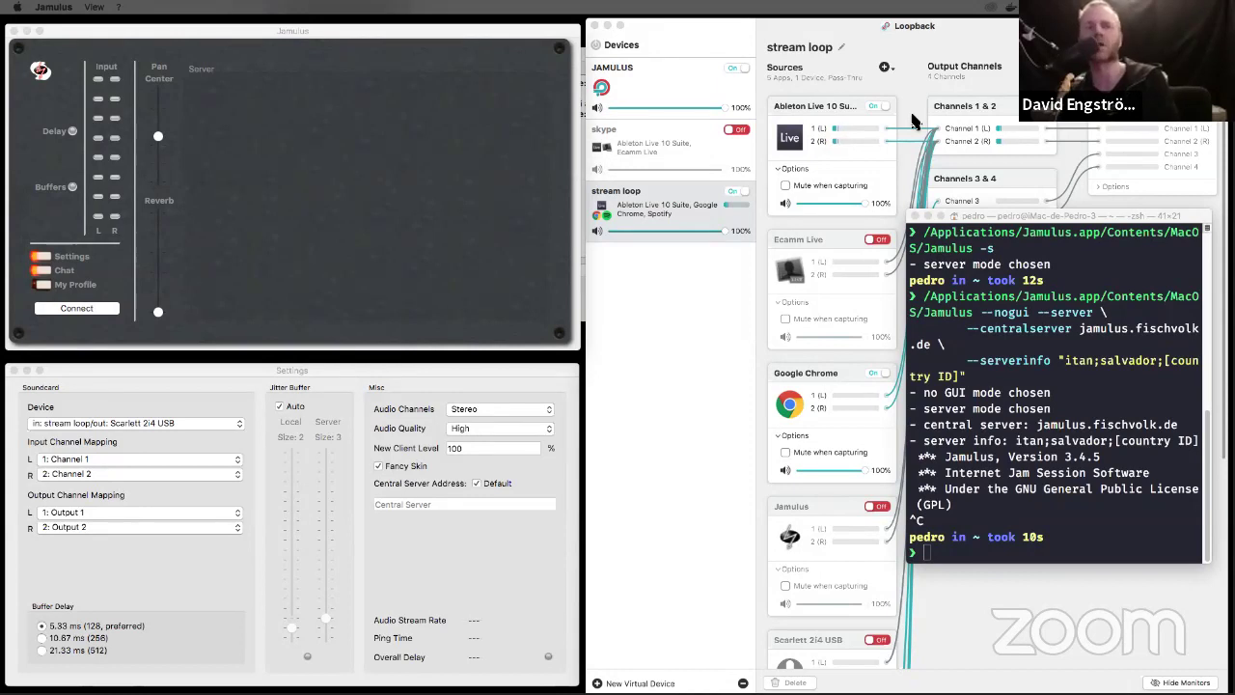
mouse_move(1021, 219)
left_mouse_down()
mouse_move(1017, 273)
mouse_move(1020, 243)
left_mouse_up()
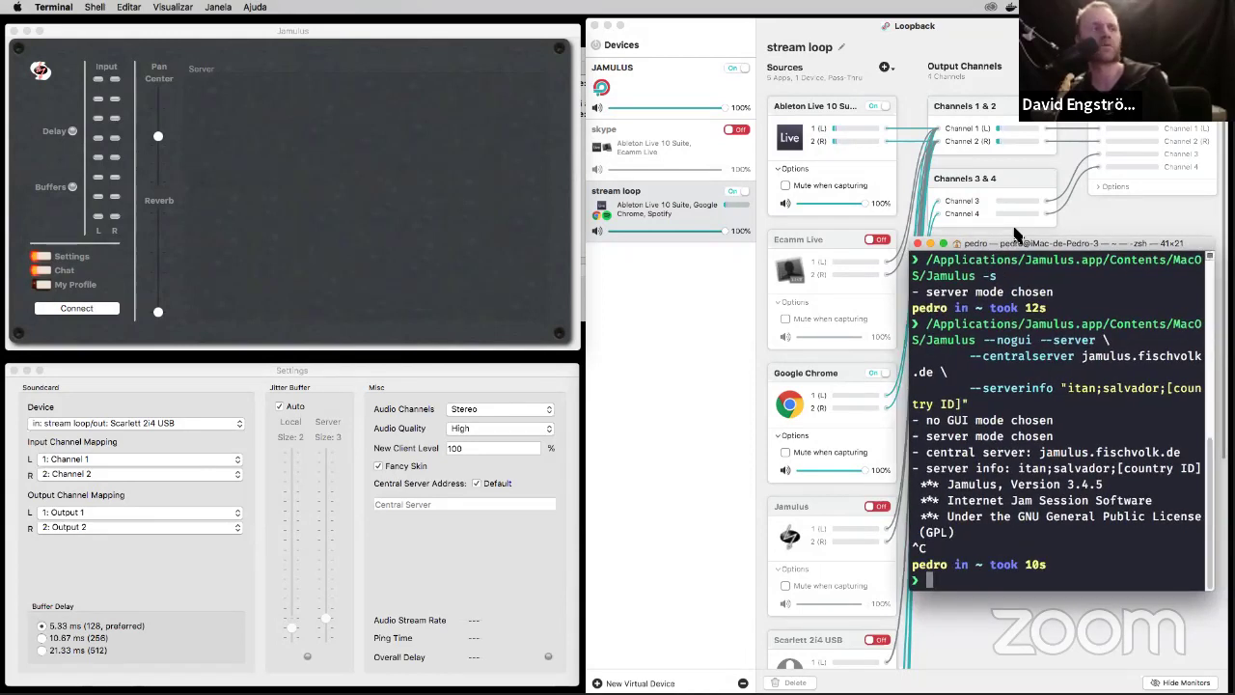
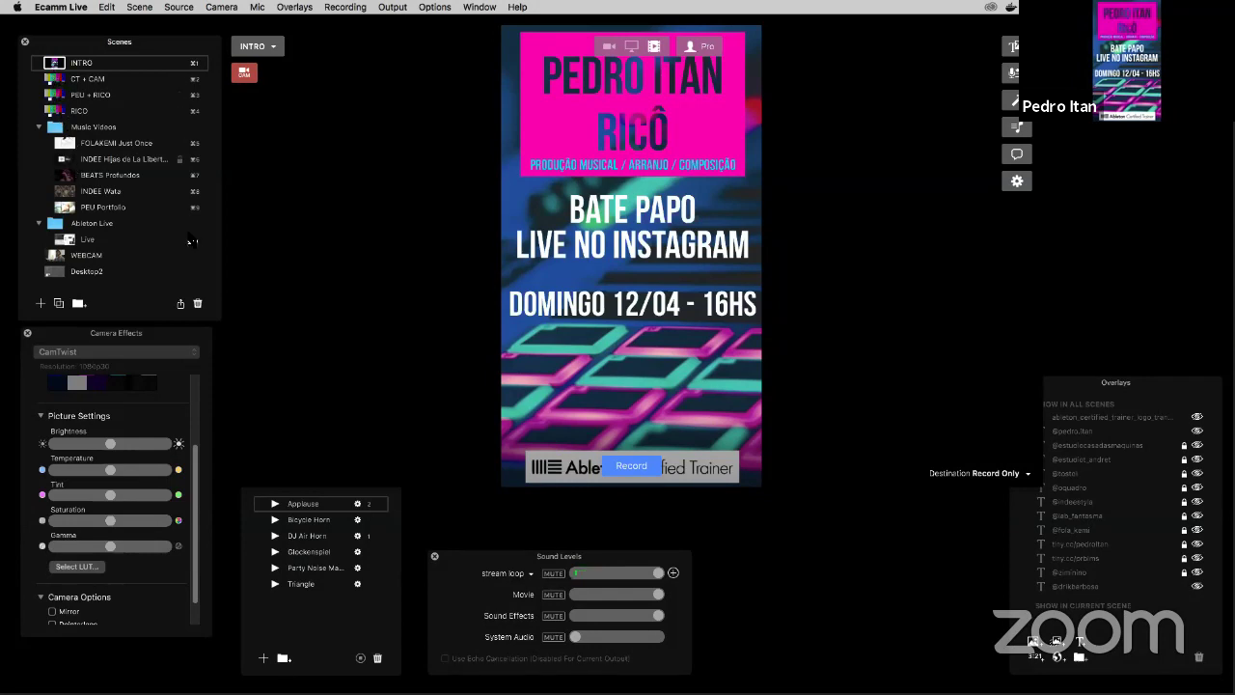
Step: Play the intro video, then switch to the FOLAKEMI Just Once scene
mouse_move(329, 372)
left_click(362, 383)
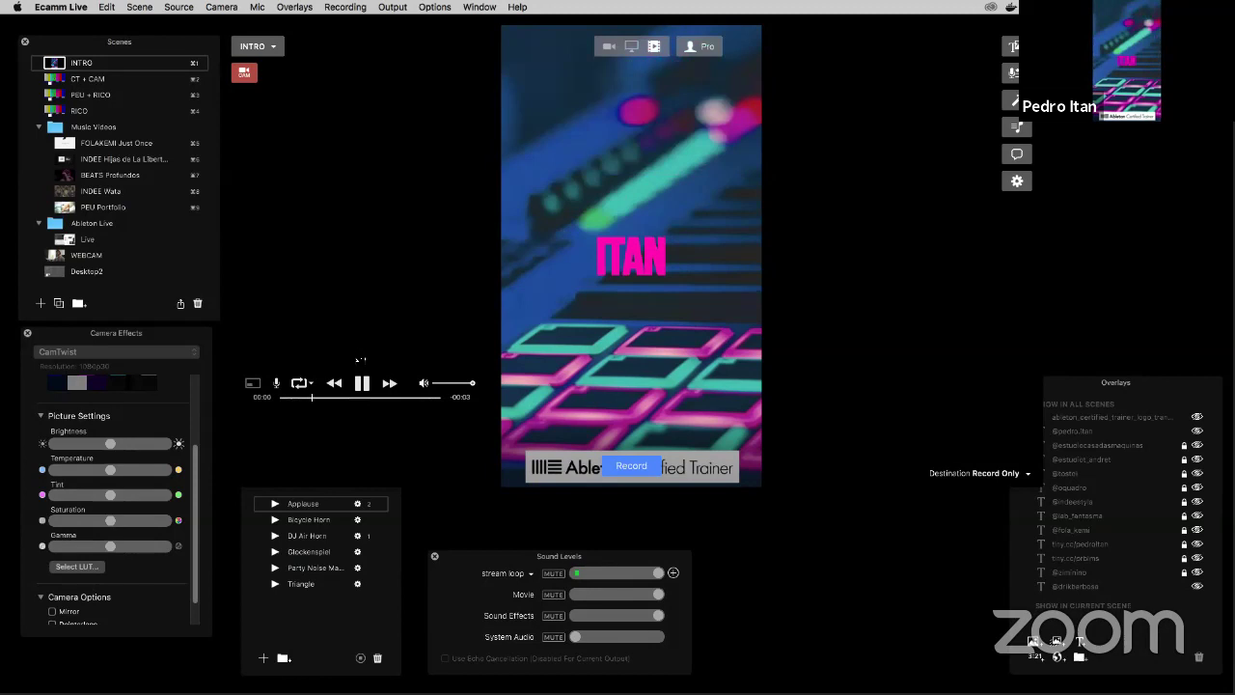
left_click(64, 145)
Step: Toggle stream loop mute, switch to INDEE Hijas de La Libertad (⌘6), and mute the stream loop
left_click(557, 577)
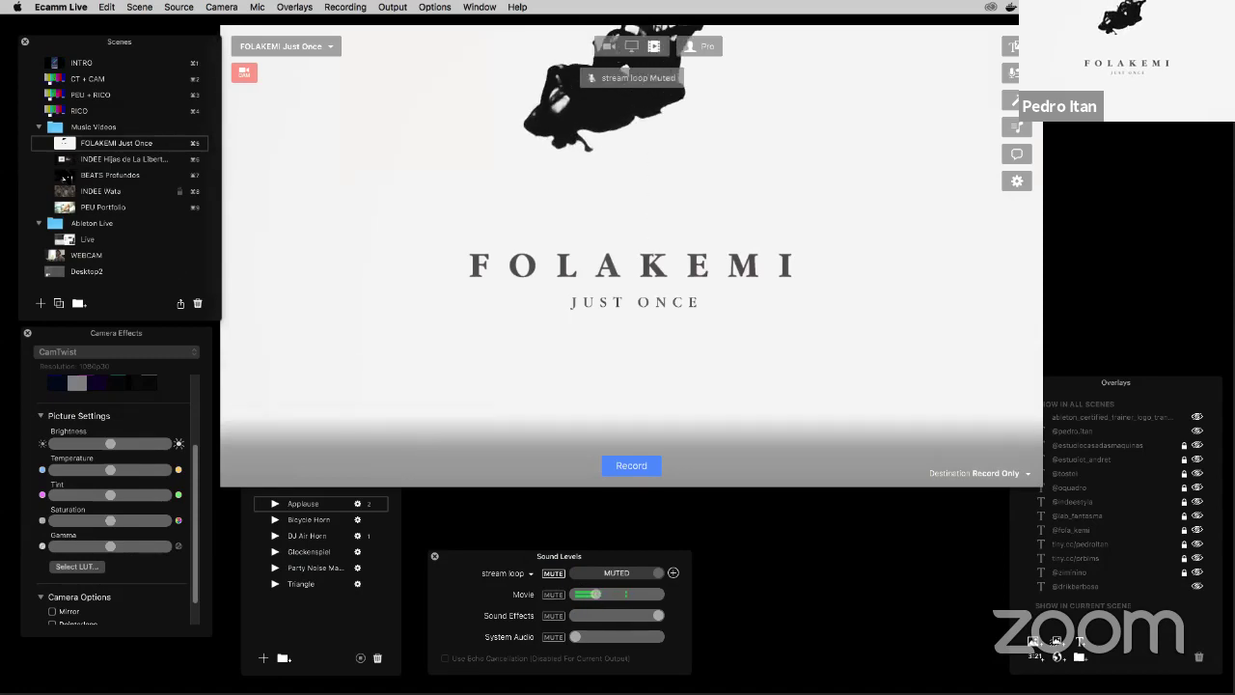
left_click(553, 573)
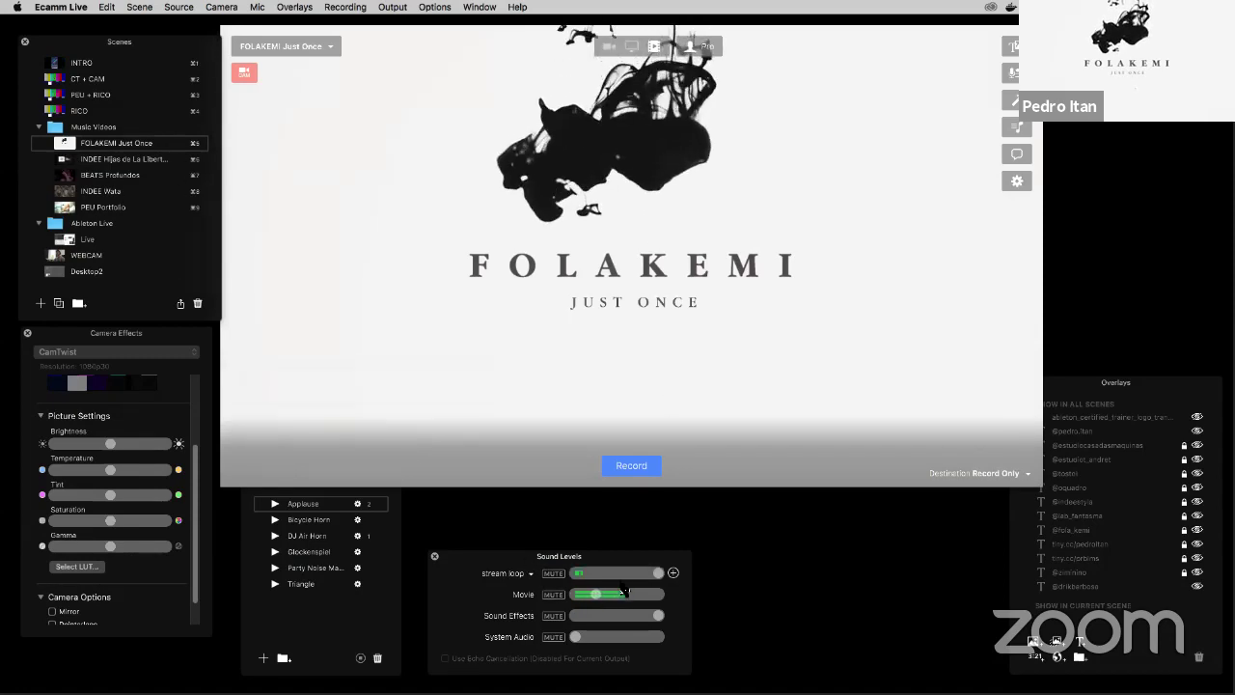
key("super+6")
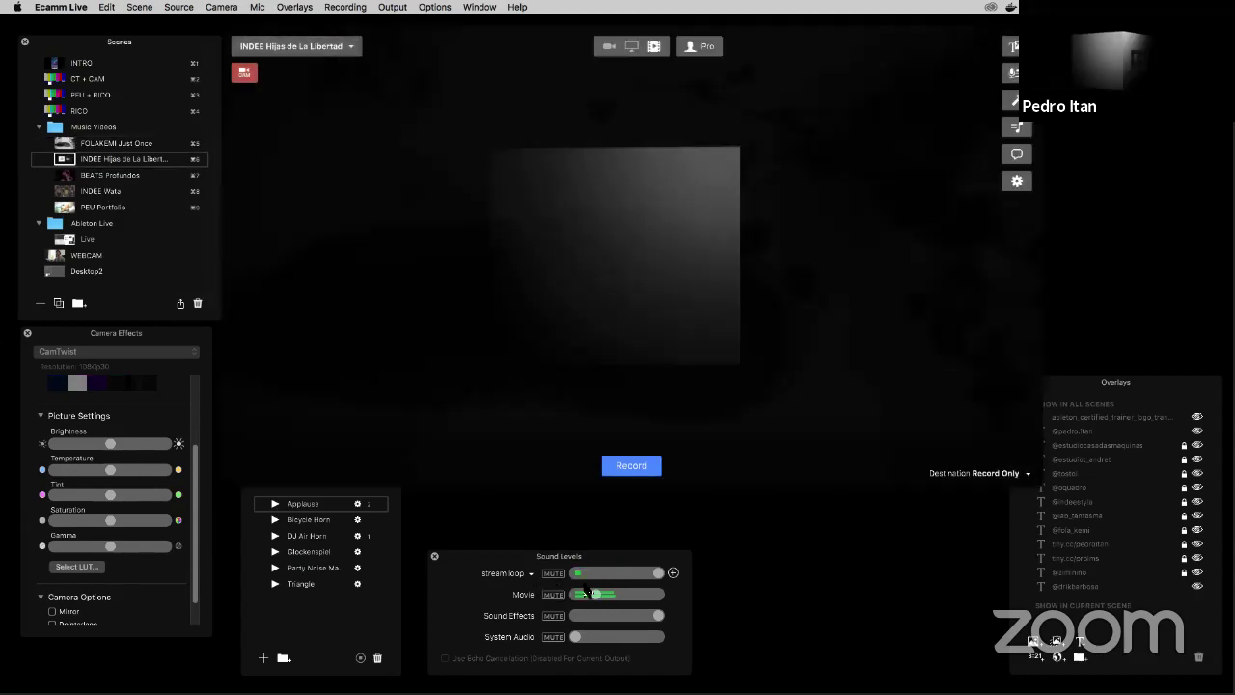
left_click(553, 573)
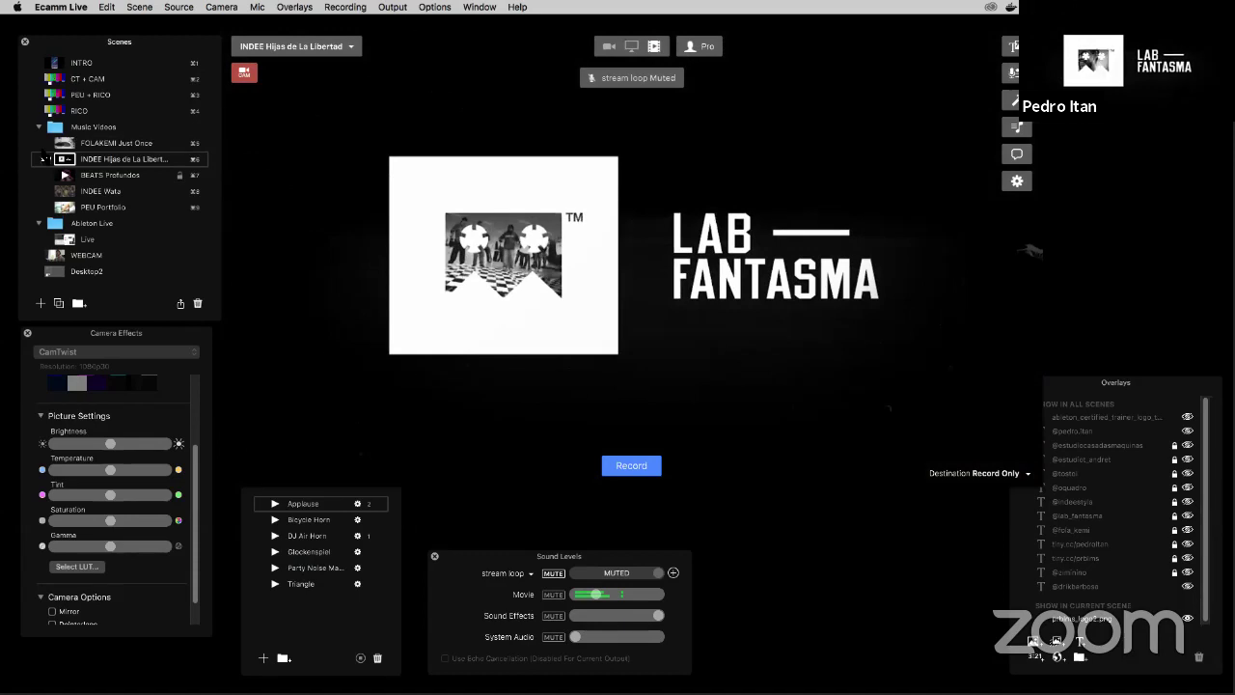
left_click(58, 256)
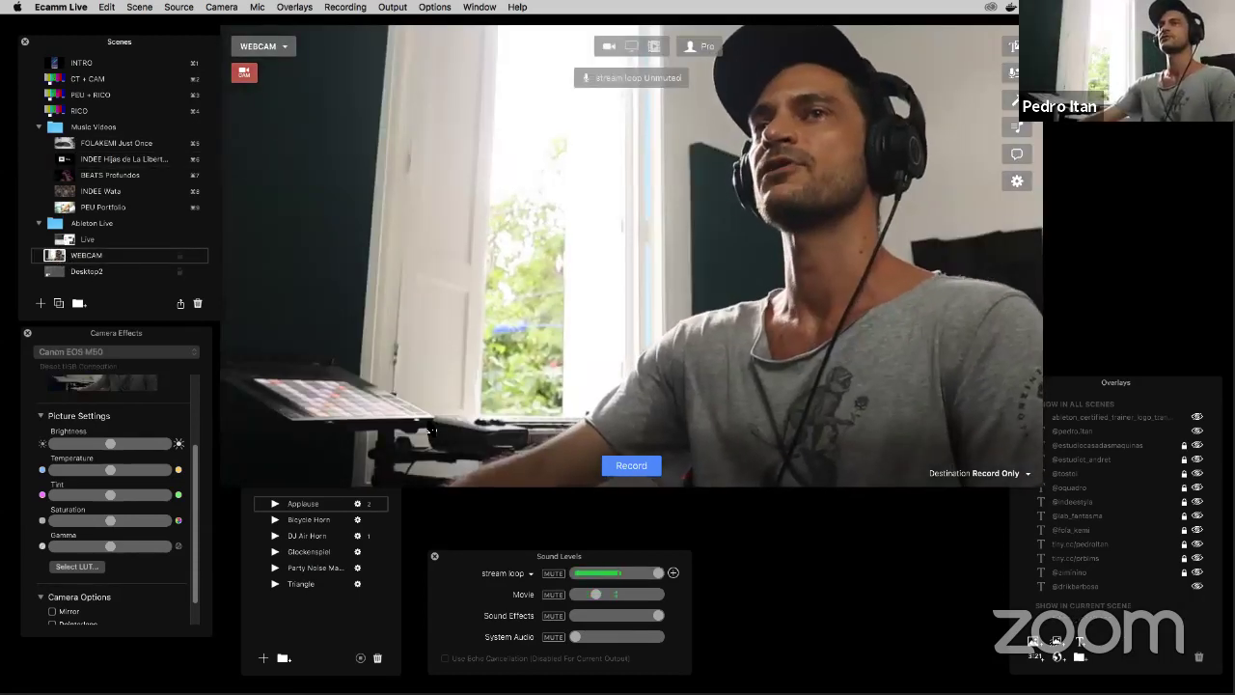
left_click_drag(1120, 403, 1106, 379)
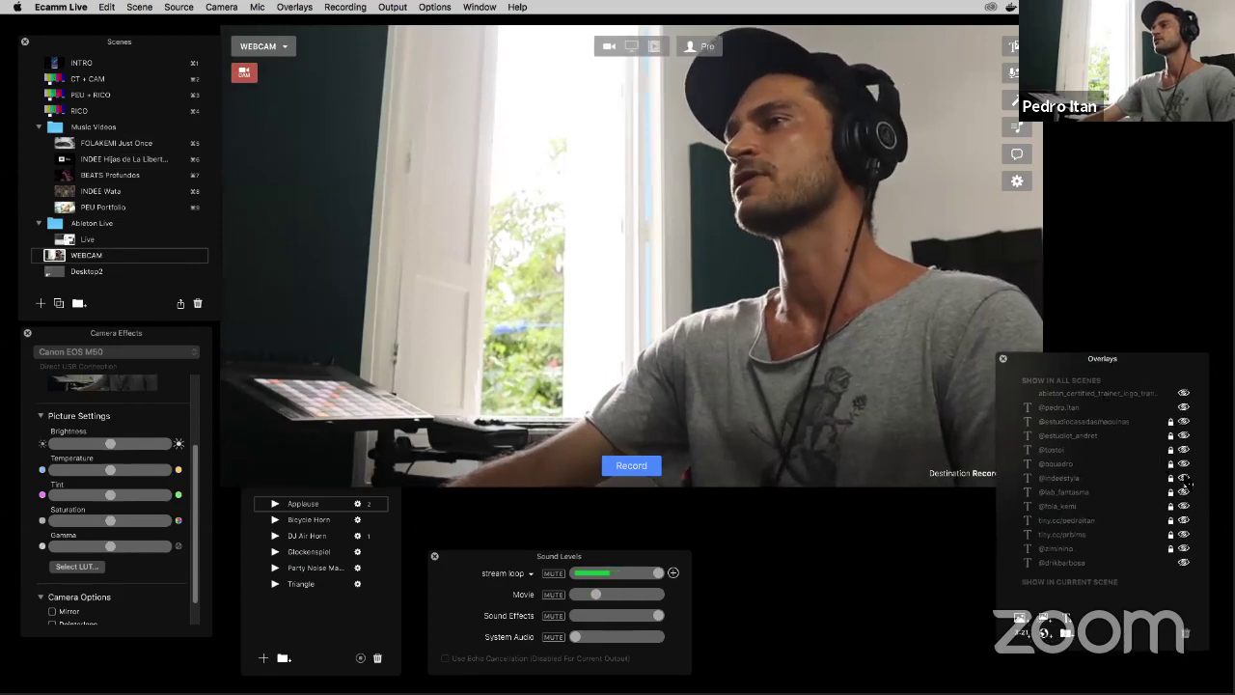
left_click(1184, 477)
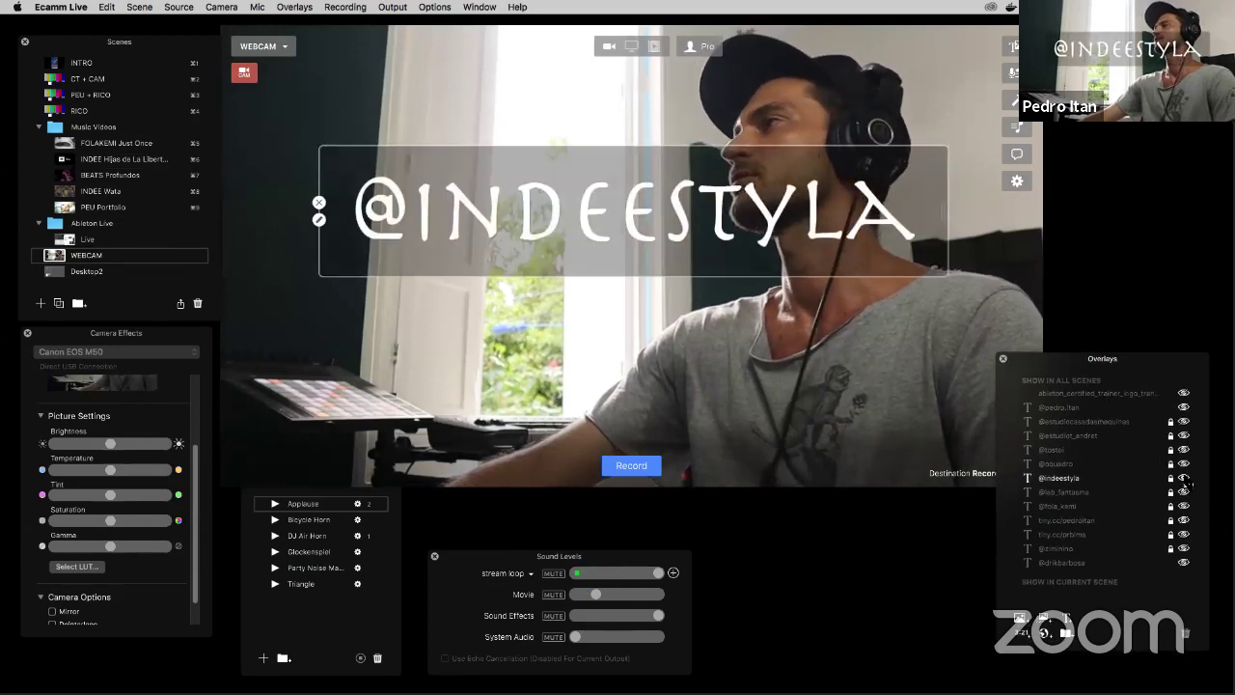
left_click(1184, 478)
left_click(1185, 492)
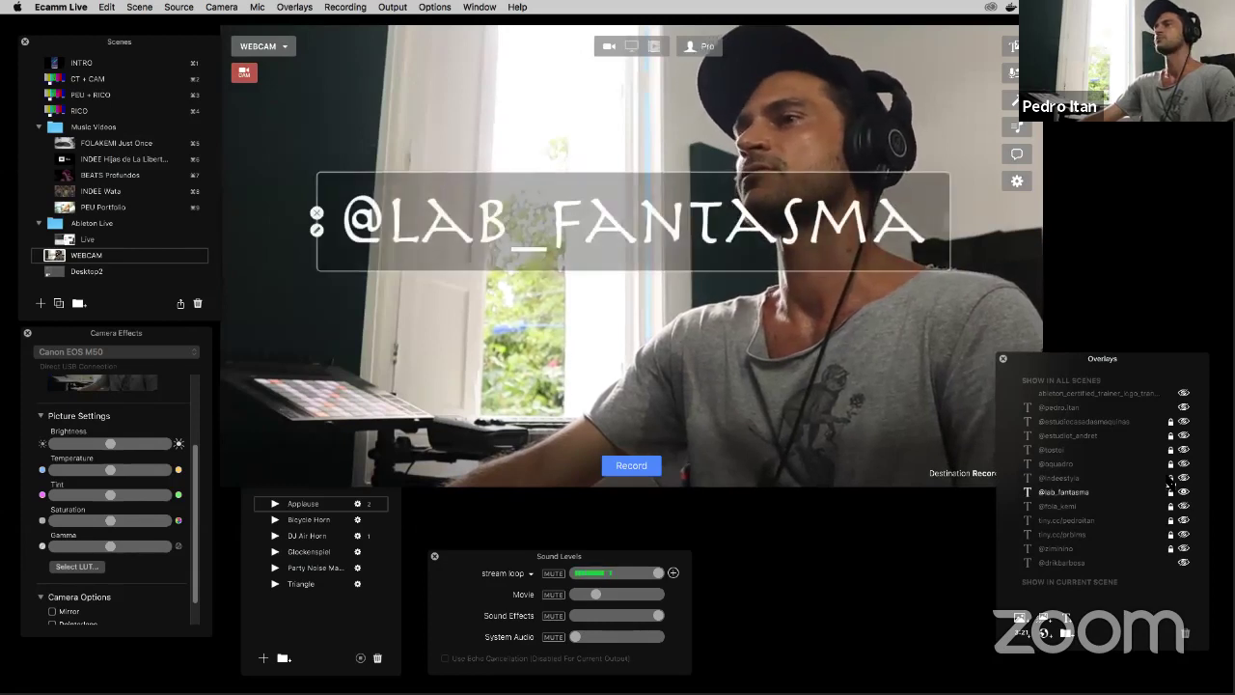
left_click(1184, 493)
left_click_drag(1117, 383, 1132, 397)
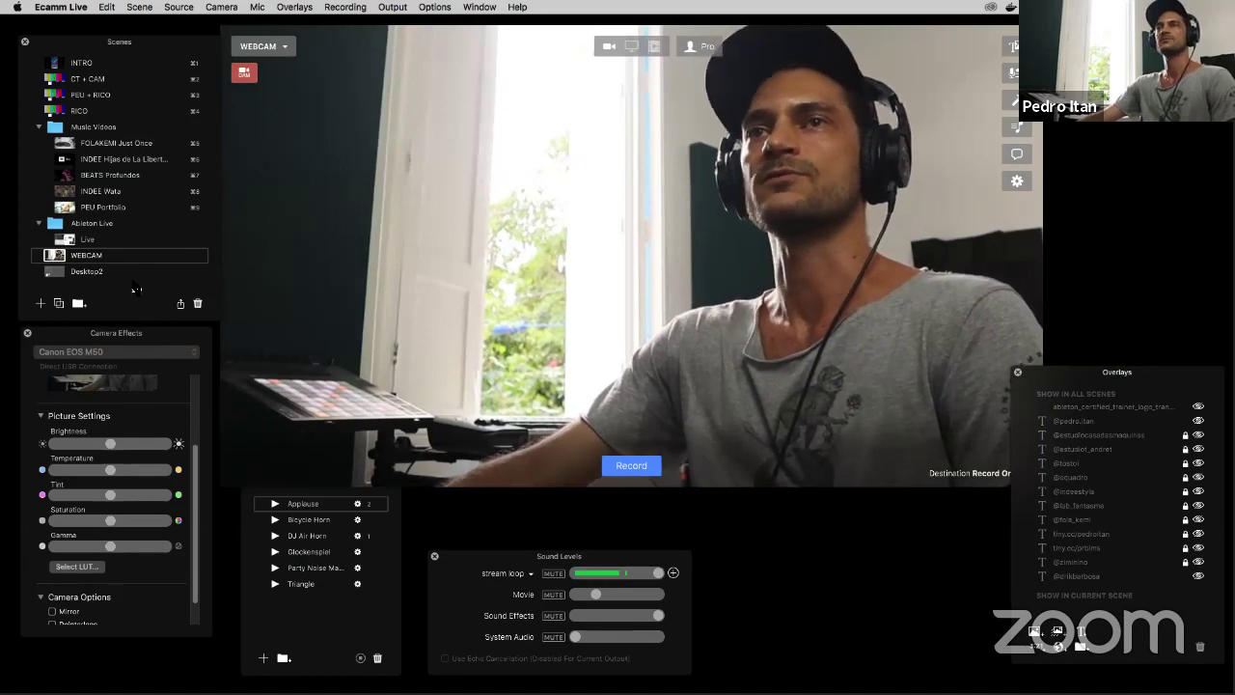
left_click(55, 277)
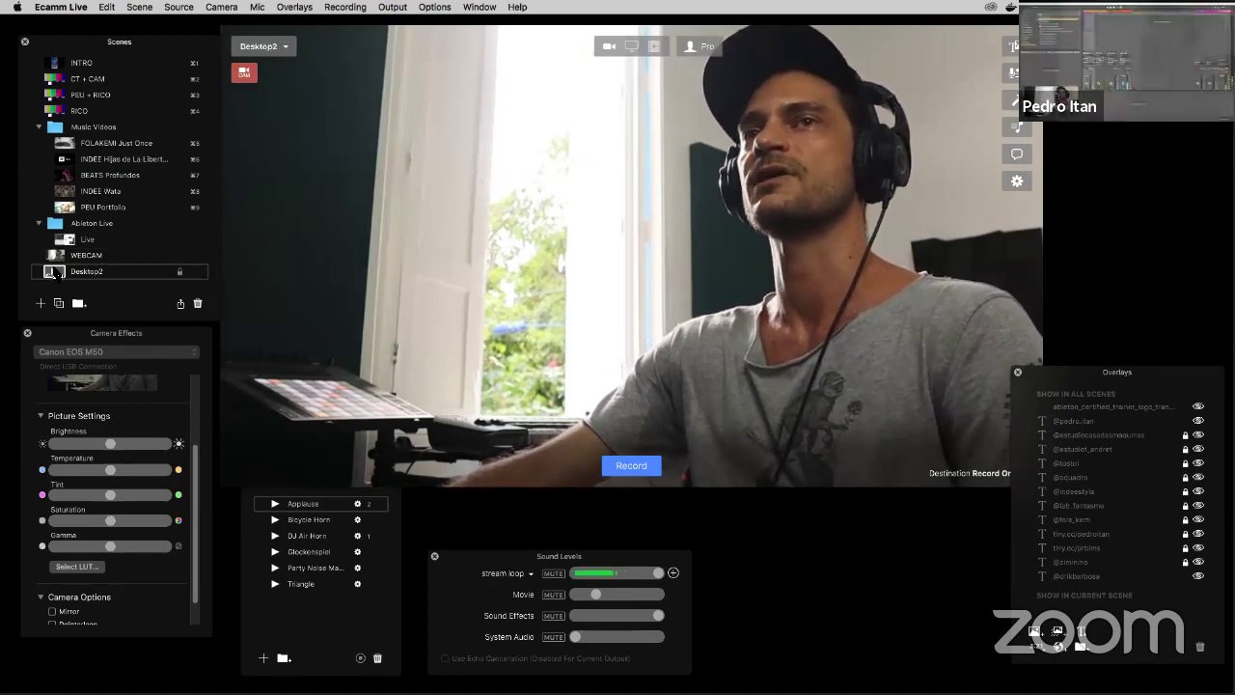
Step: Show the Desktop2 scene, then INTRO with ⌘1, then return to the live WEBCAM scene
left_click(55, 275)
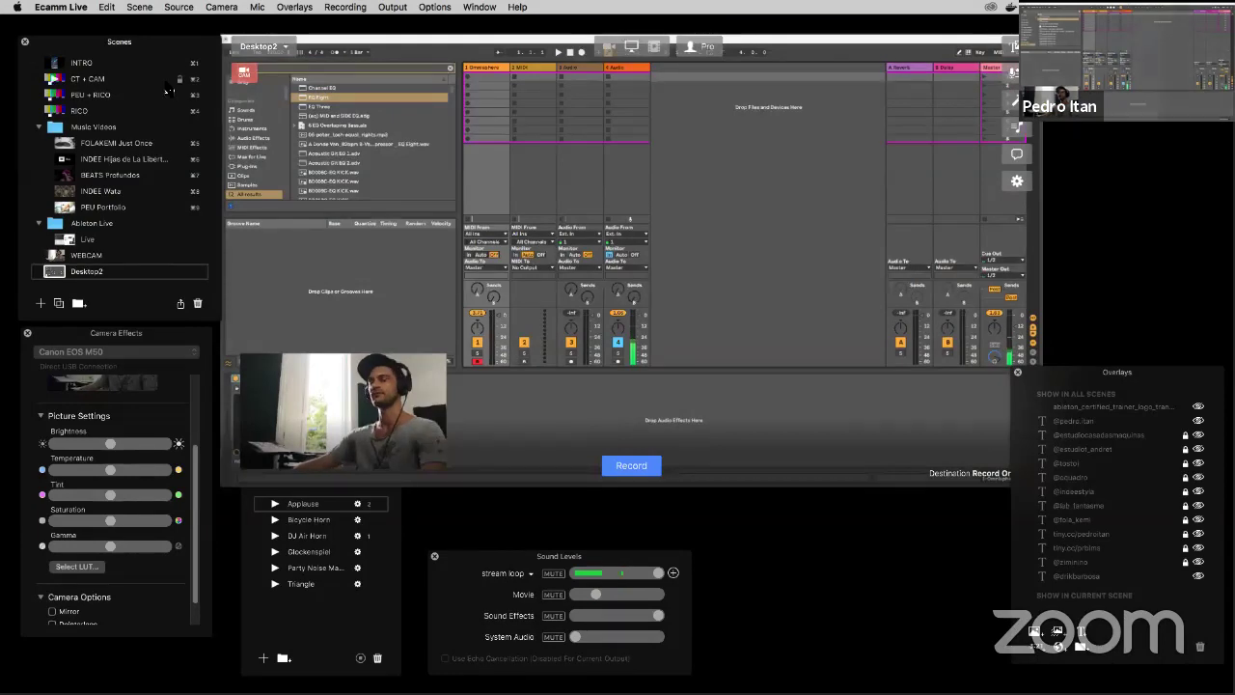
key("super+1")
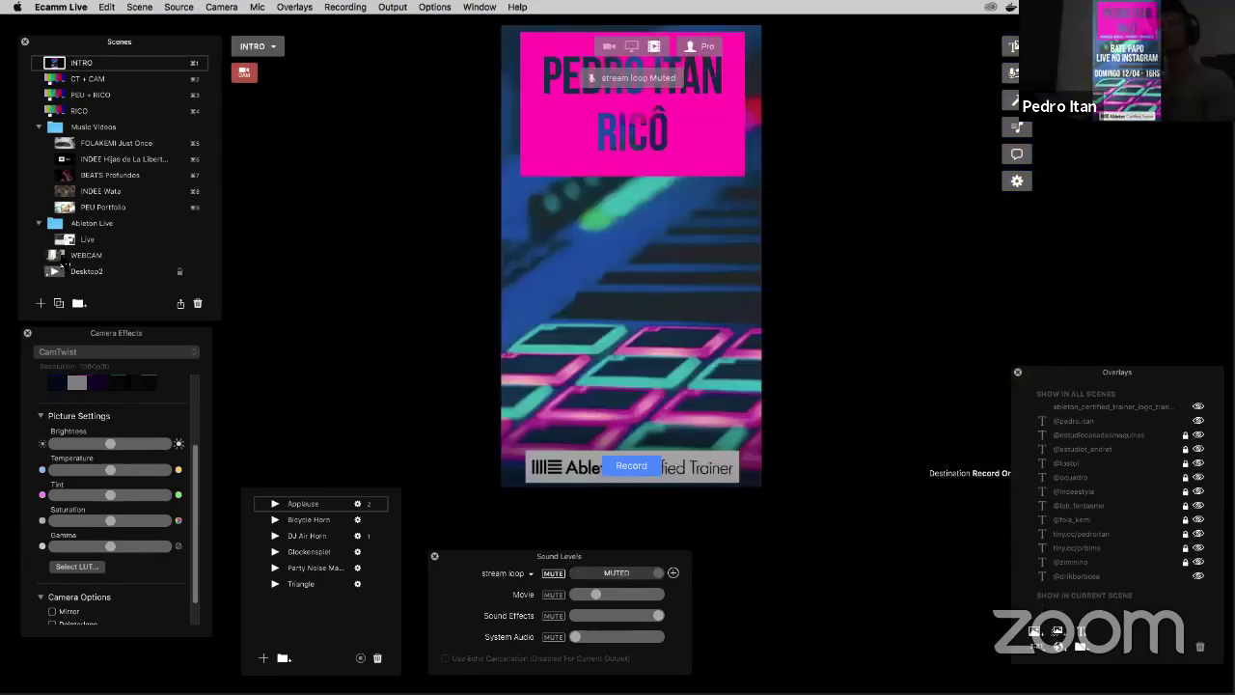
left_click(57, 257)
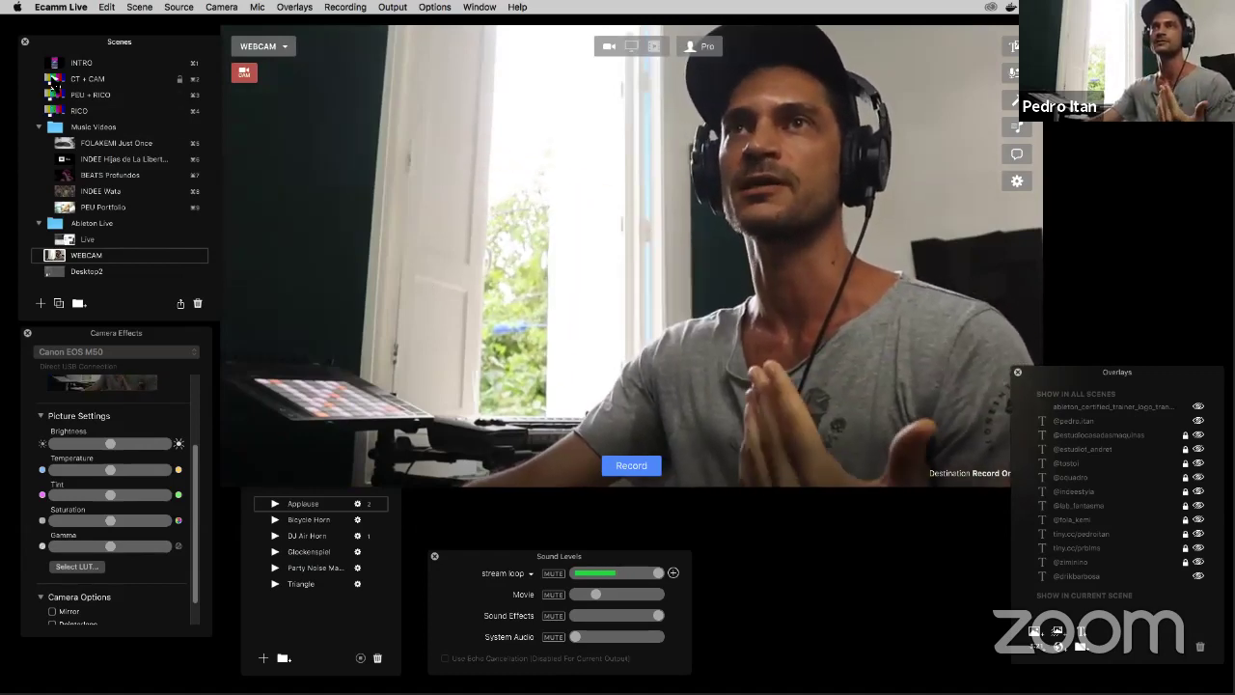
Step: Put the CT + CAM scene on air with a screen-share source, moving the camera preview up-left
left_click(53, 81)
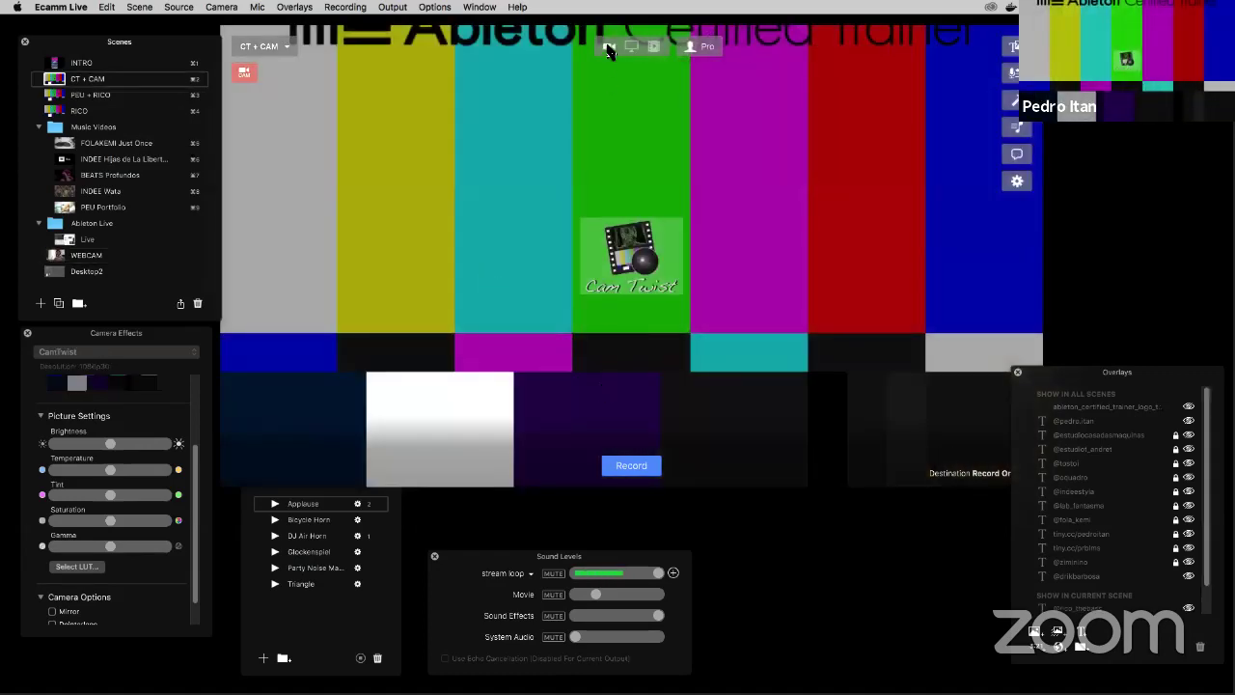
left_click(284, 49)
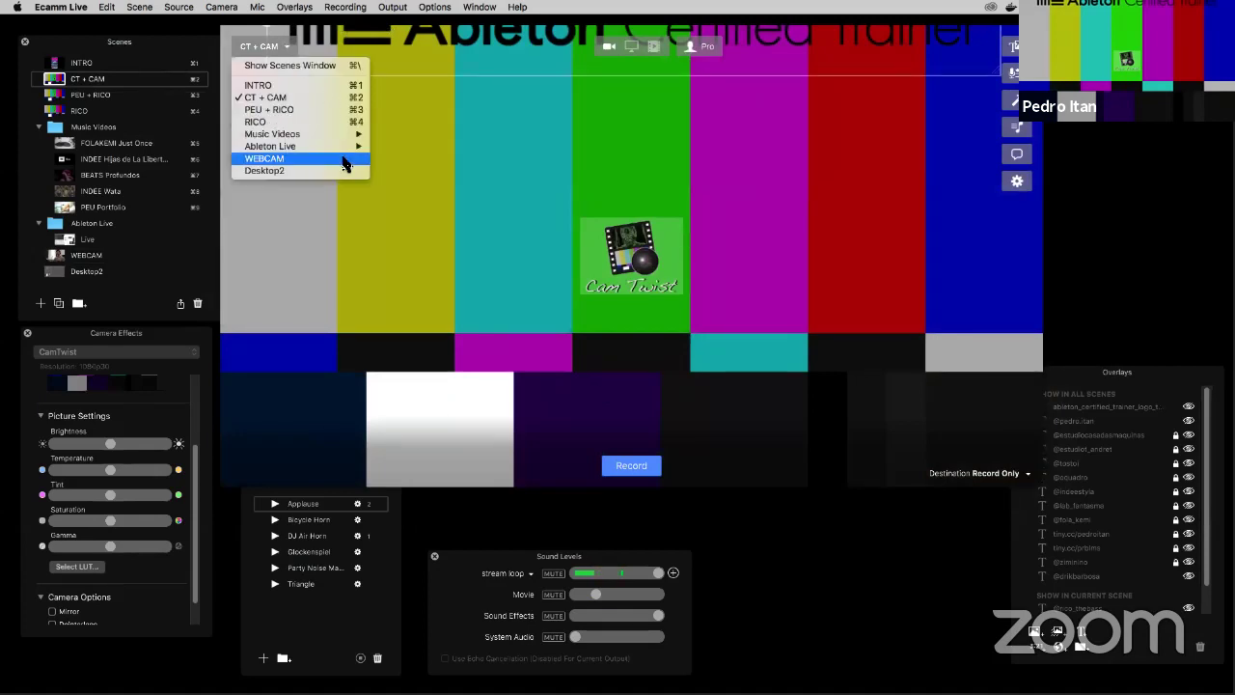
left_click(328, 117)
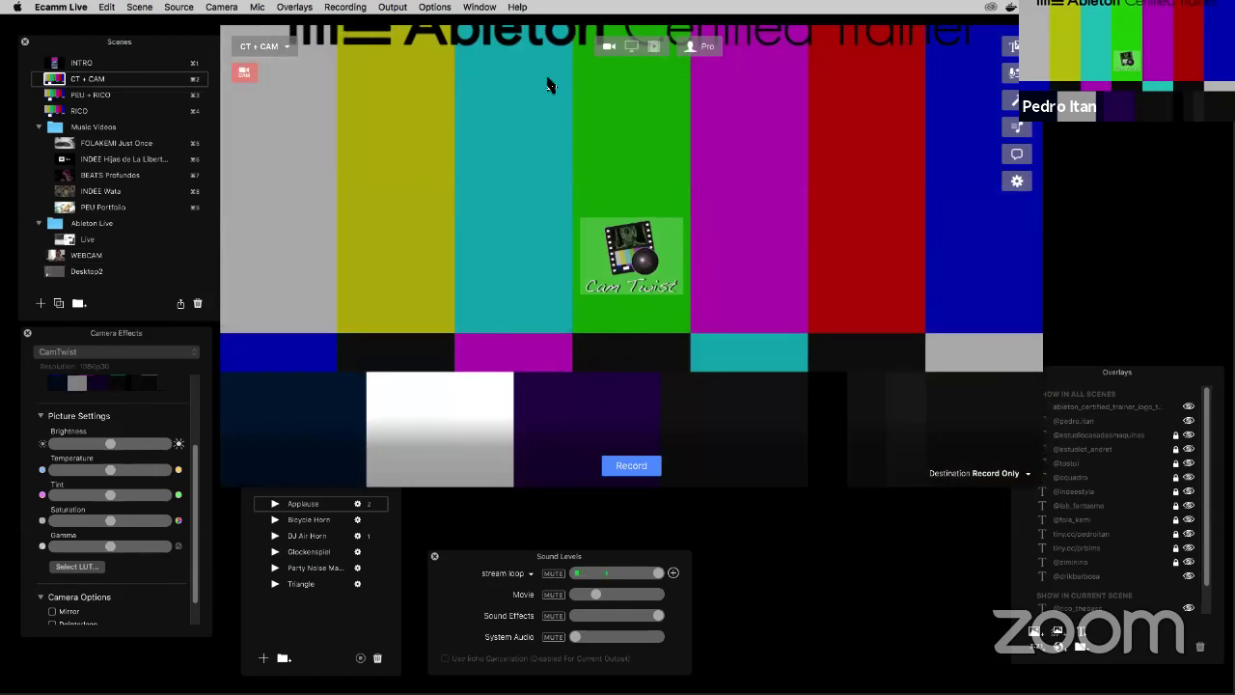
left_click(629, 48)
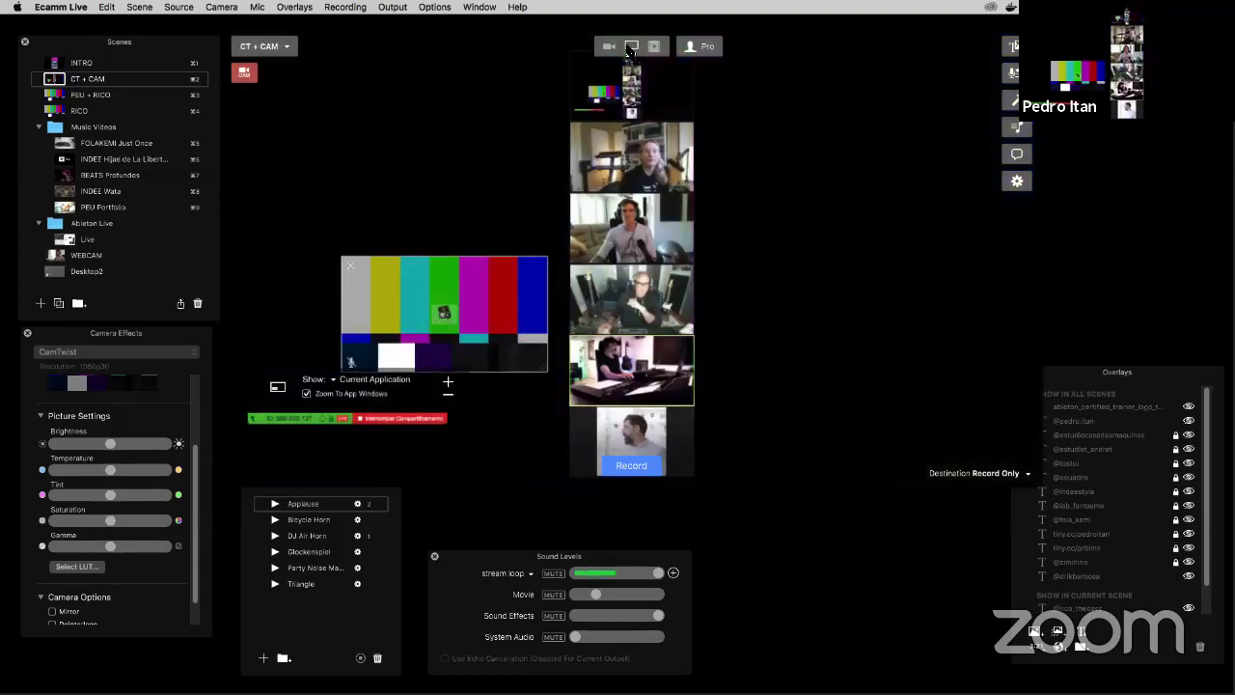
left_click_drag(456, 295, 380, 237)
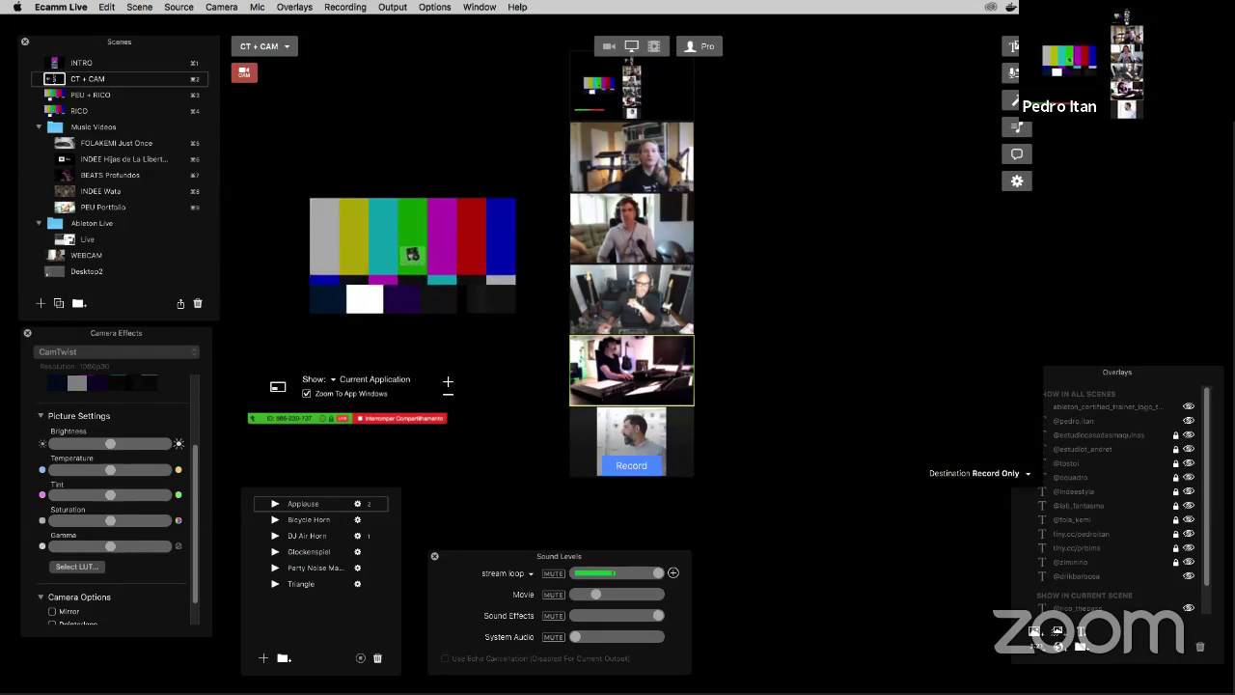
left_click(264, 47)
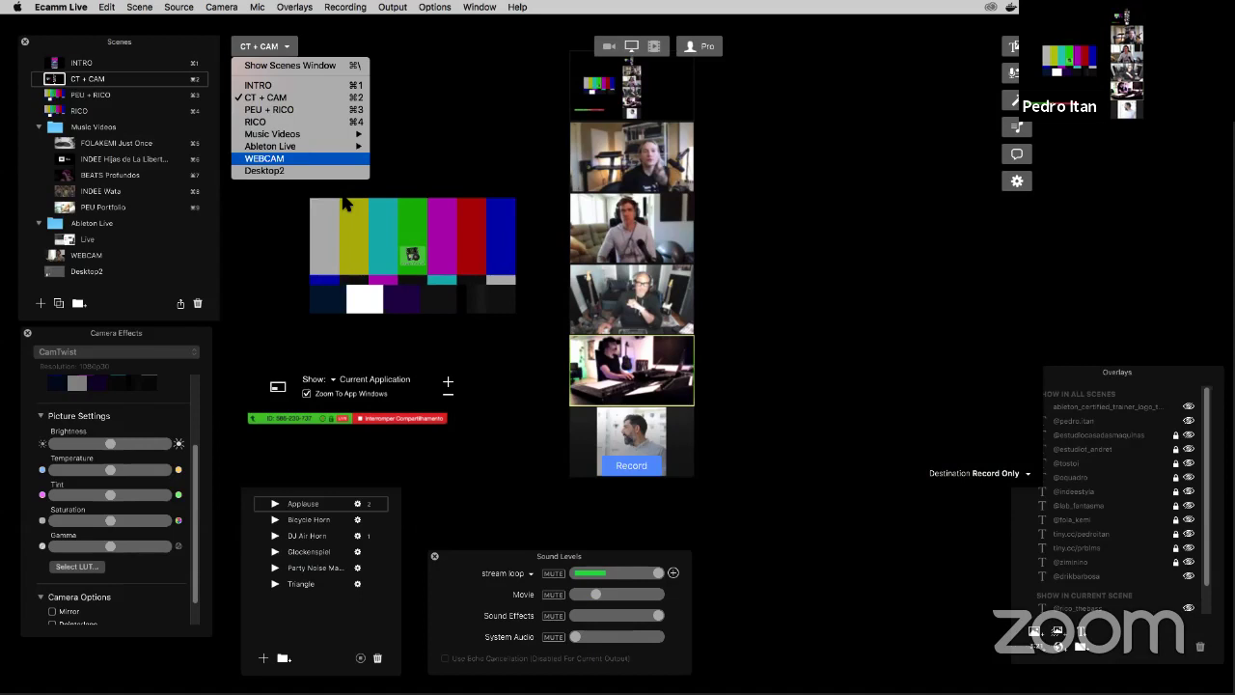
Step: Switch the camera to the Canon EOS M50
left_click(211, 8)
left_click(221, 7)
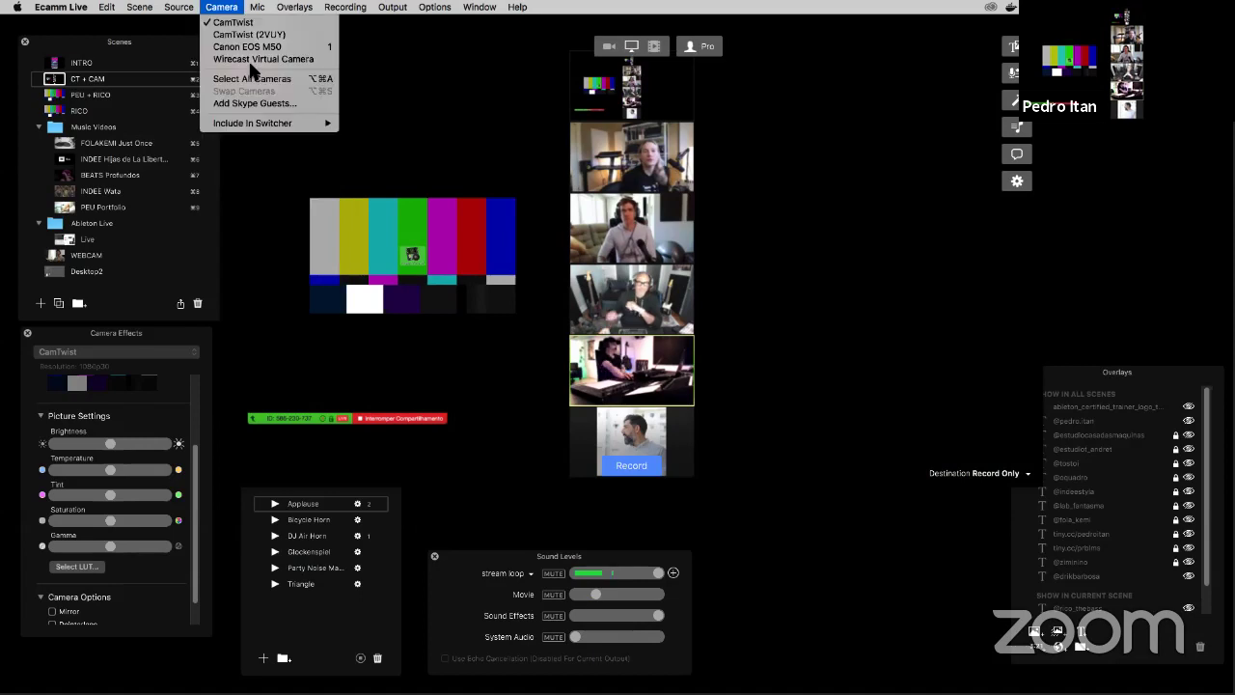
left_click(247, 46)
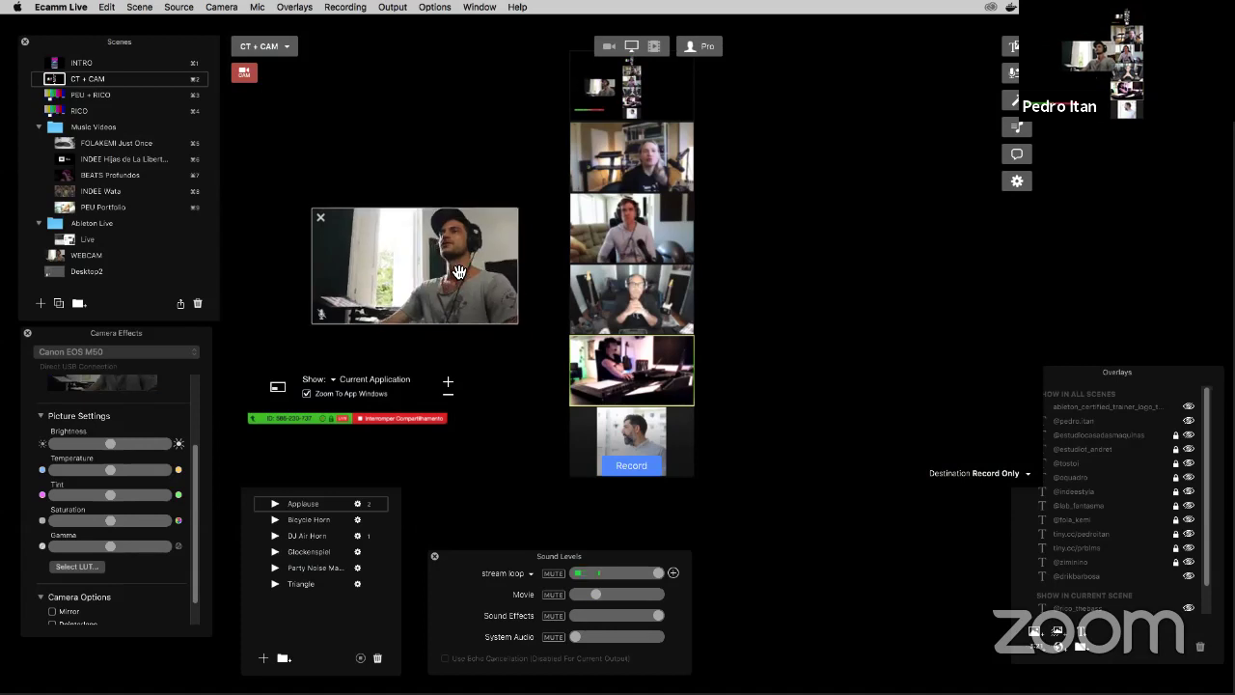
Step: Shift the webcam preview left, put camera picture settings top right, and nudge the screen-share preview
left_click_drag(945, 322, 652, 314)
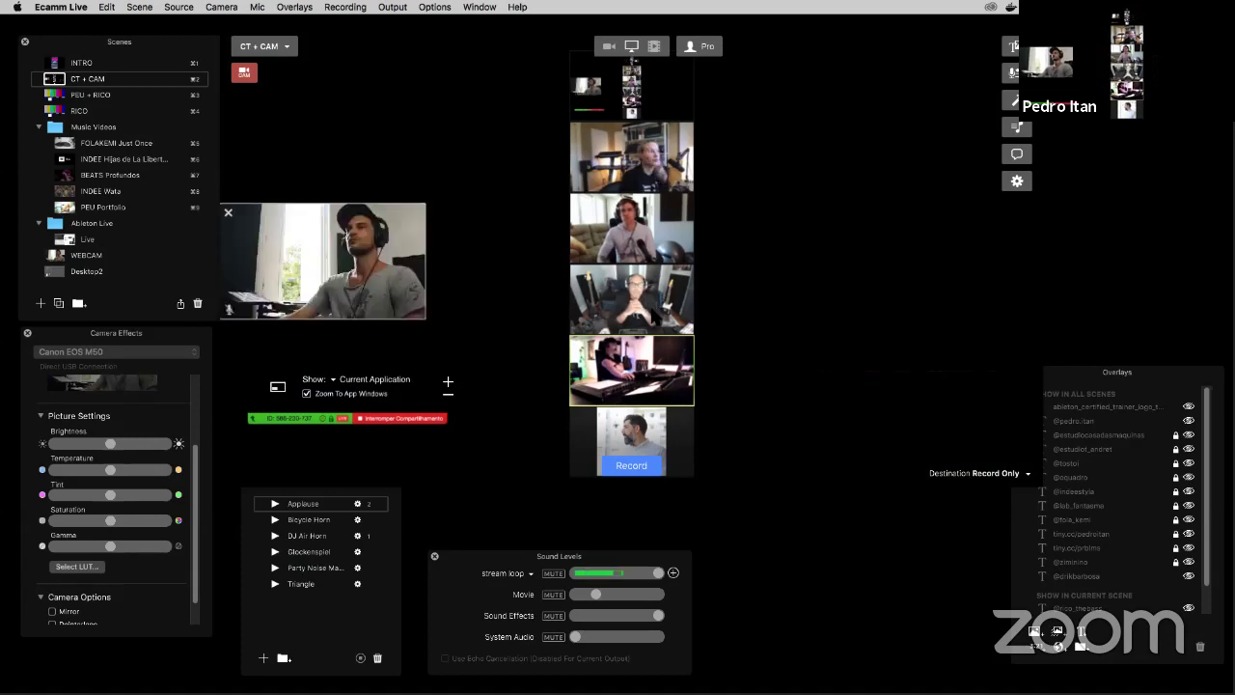
scroll(331, 257, "down", 5)
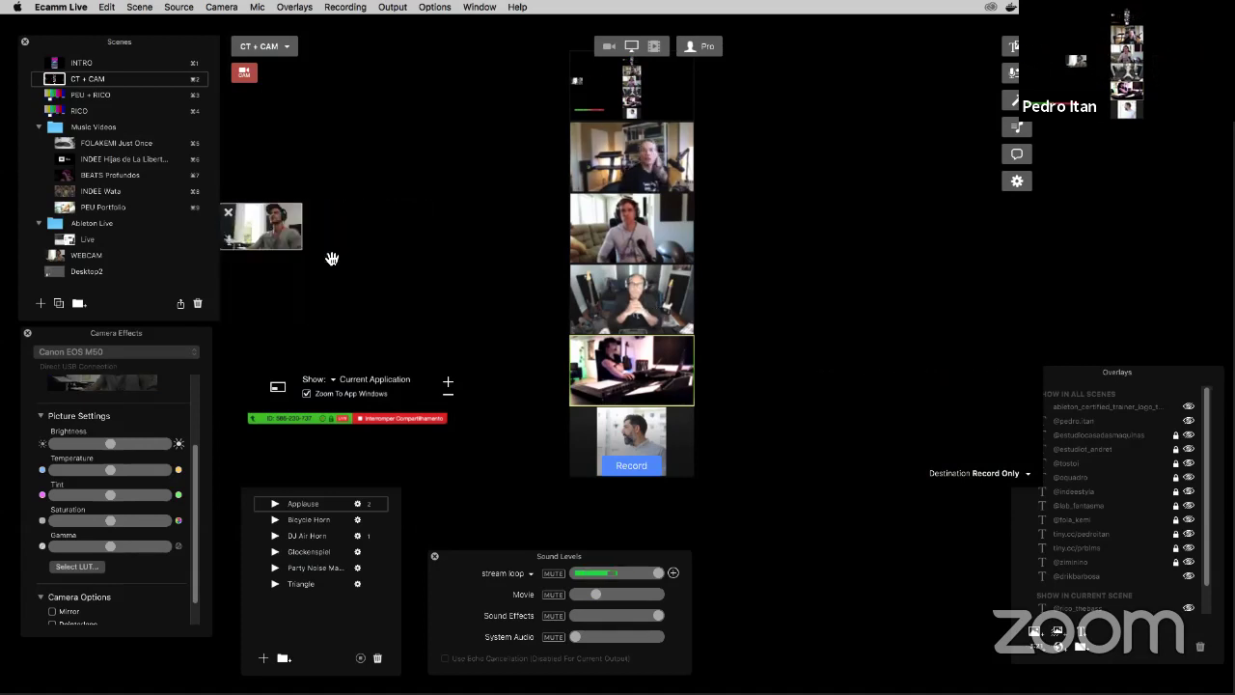
left_click_drag(442, 264, 469, 278)
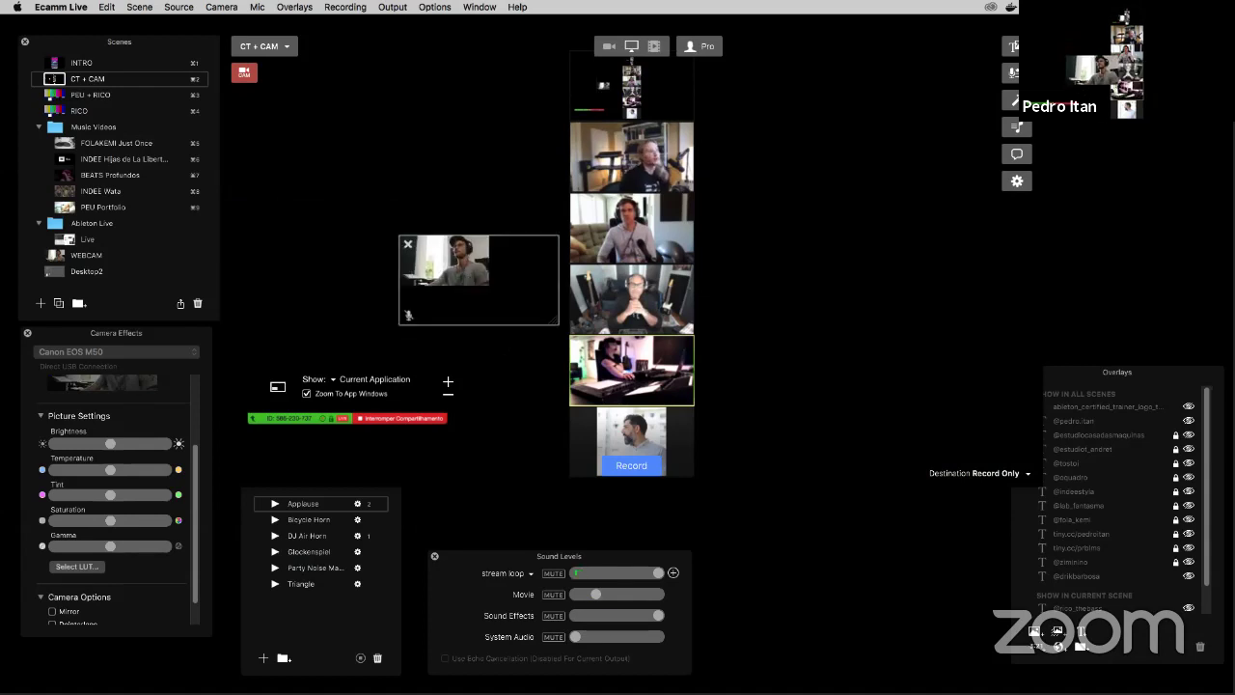
scroll(469, 278, "up", 1)
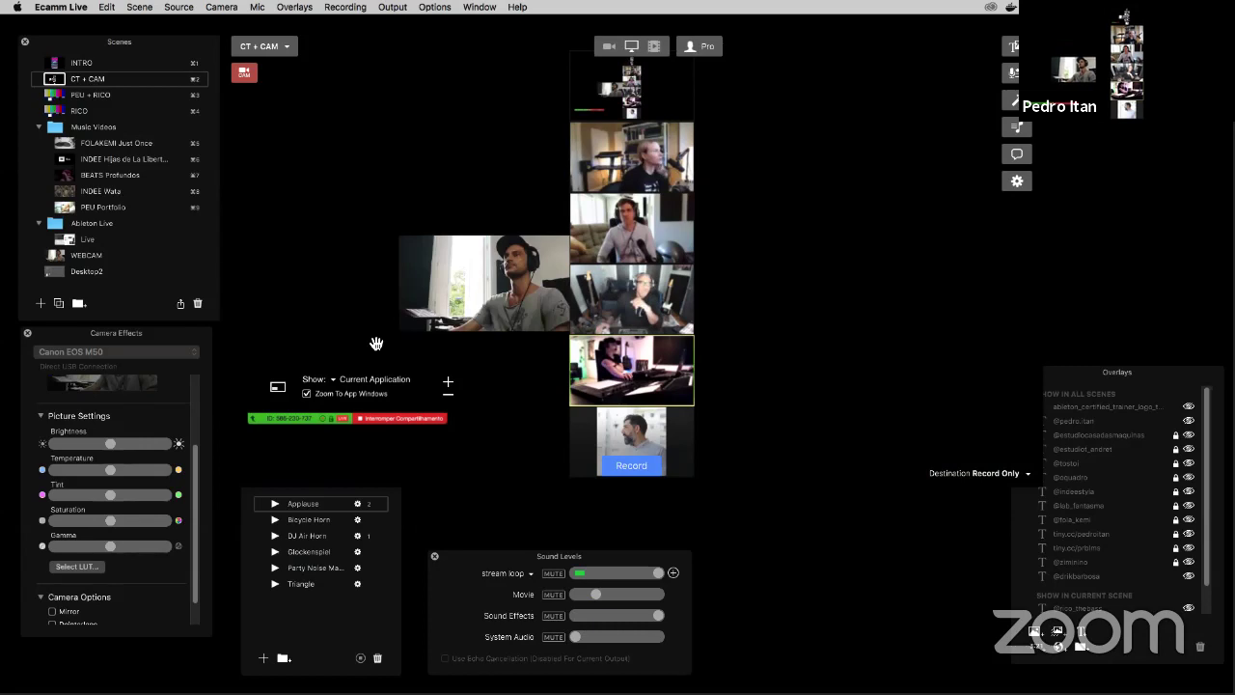
left_click_drag(400, 296, 343, 303)
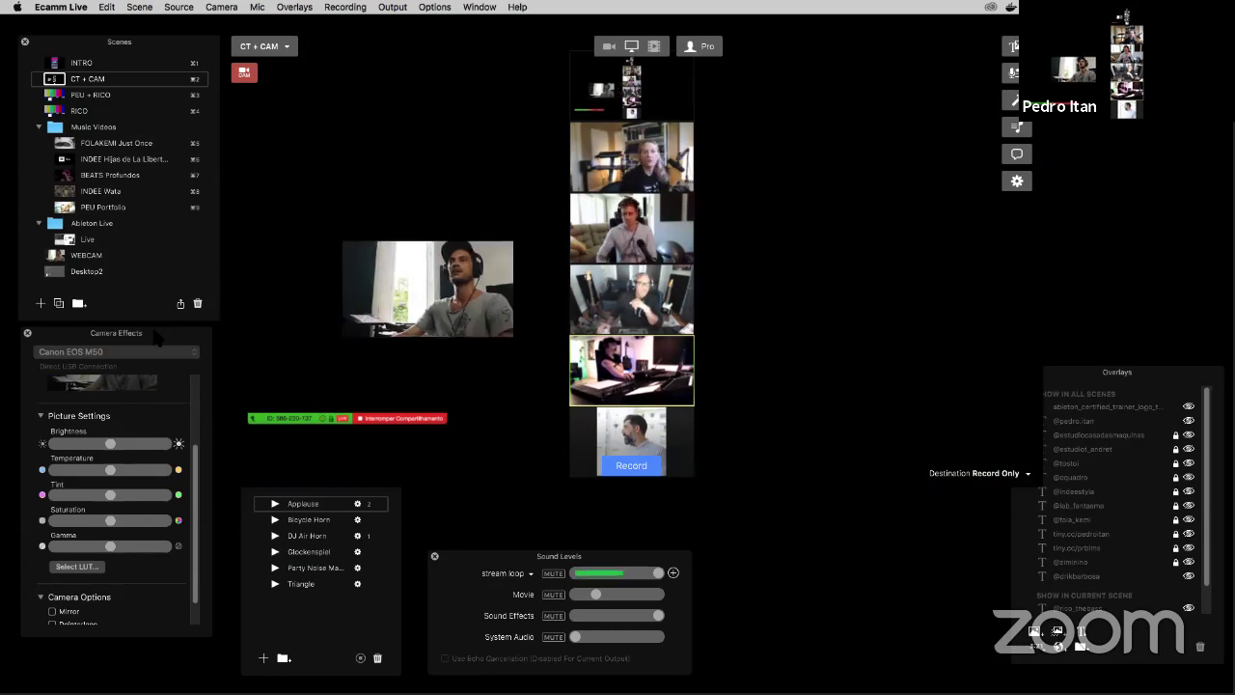
left_click_drag(133, 338, 1156, 33)
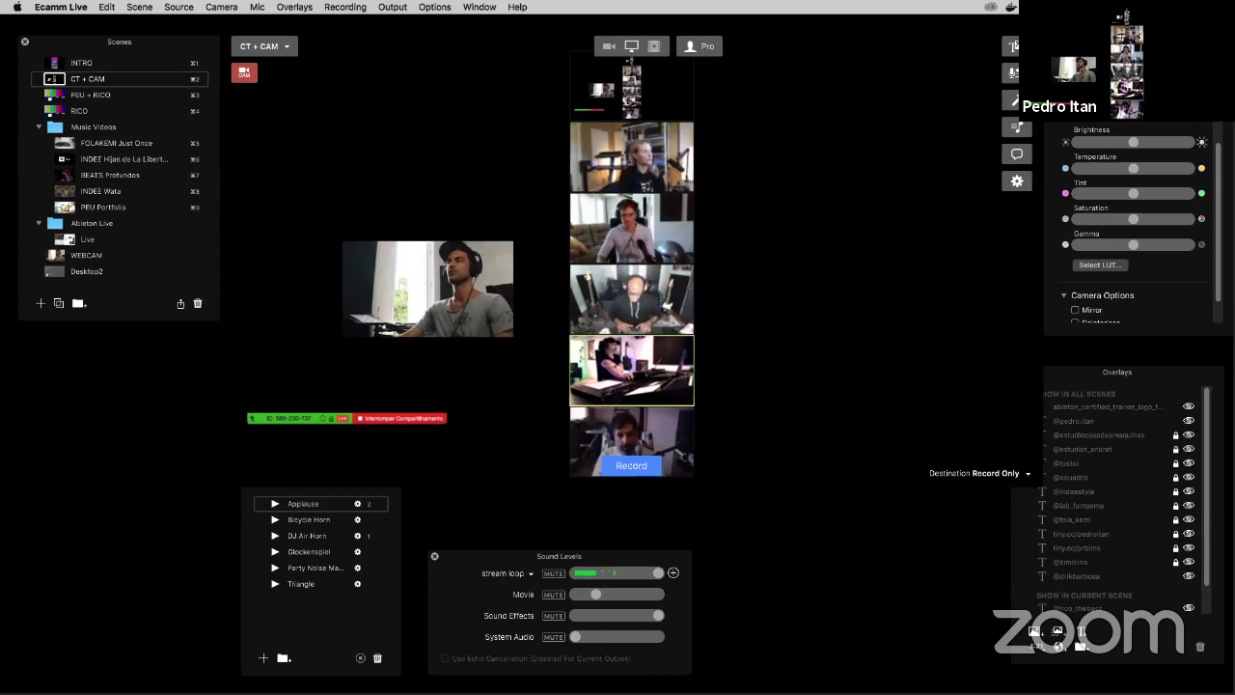
left_click_drag(462, 320, 441, 309)
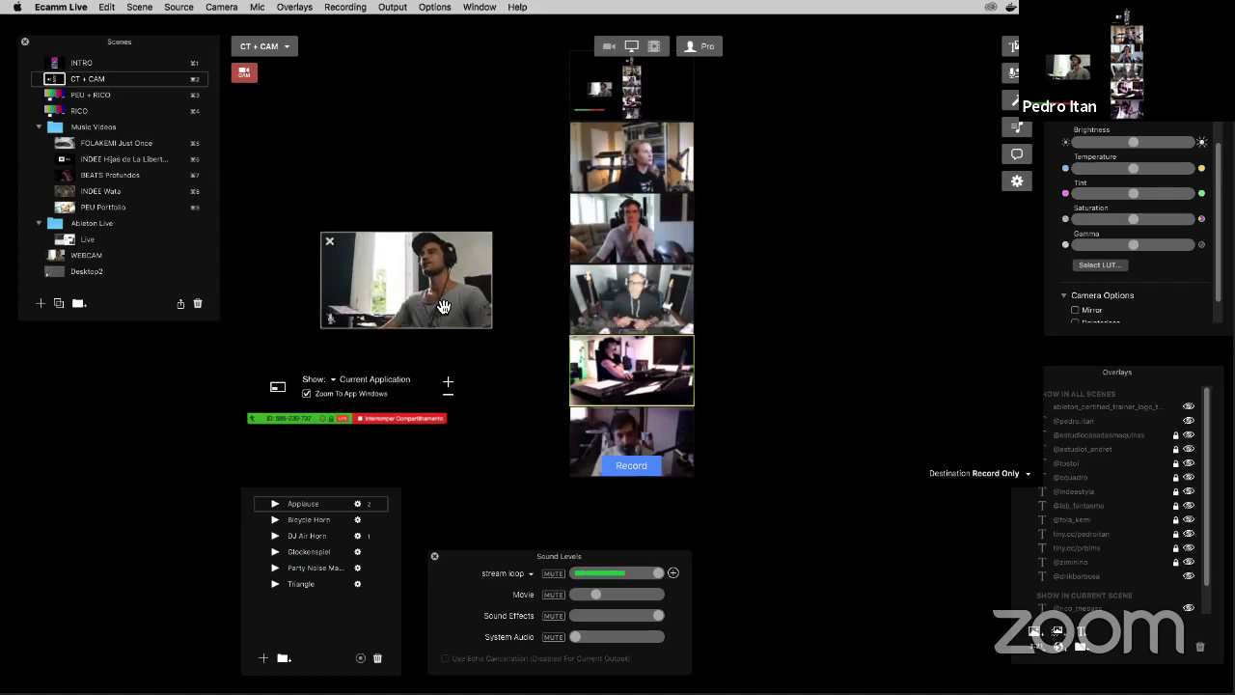
Step: Check that Output > Virtual Cam is On, then bring the Zoom meeting to the front
left_click(393, 7)
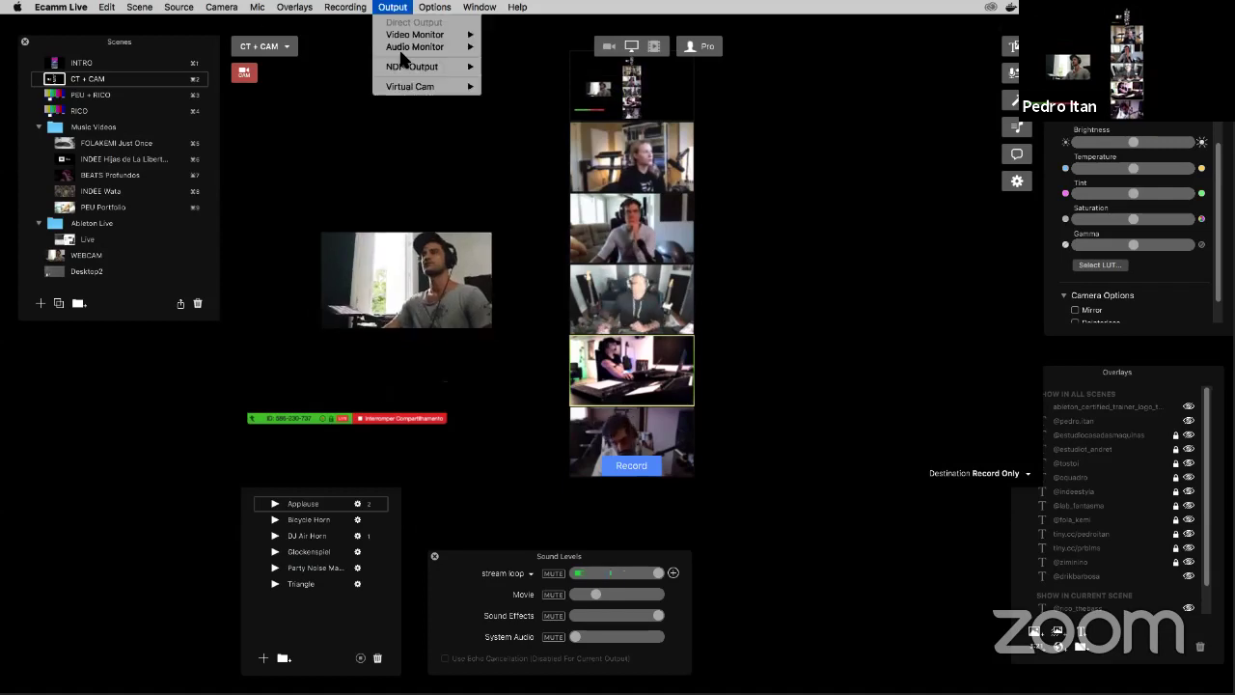
mouse_move(416, 69)
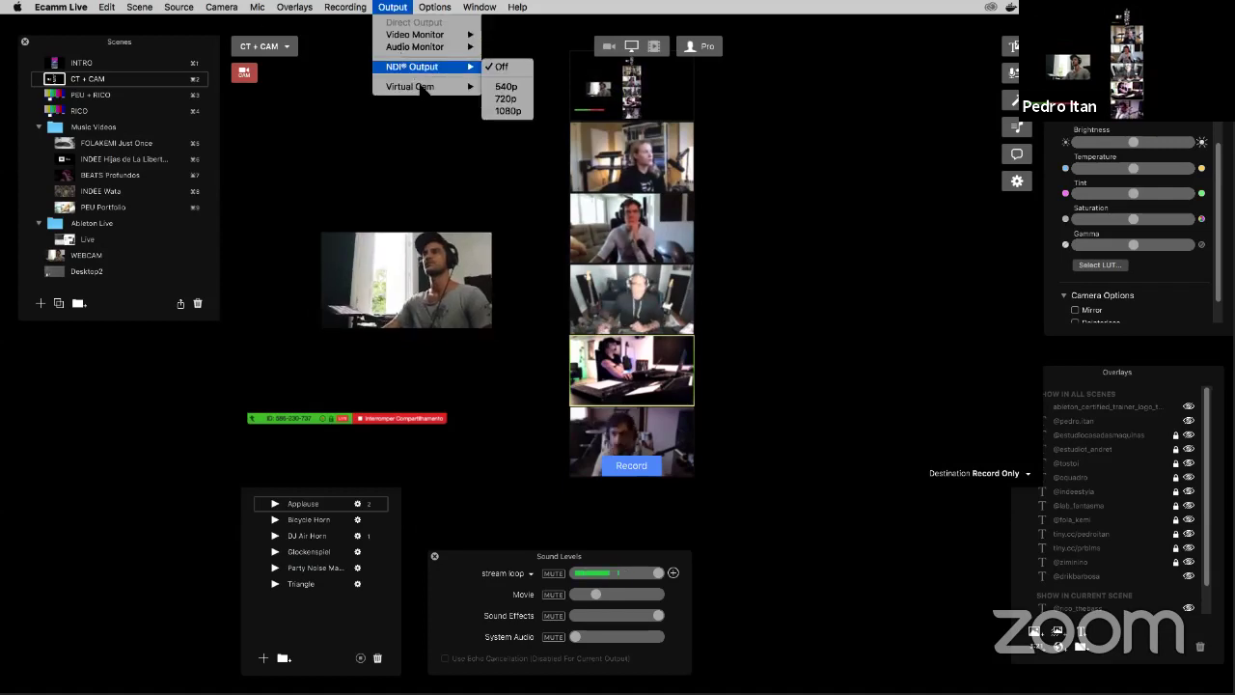
mouse_move(427, 90)
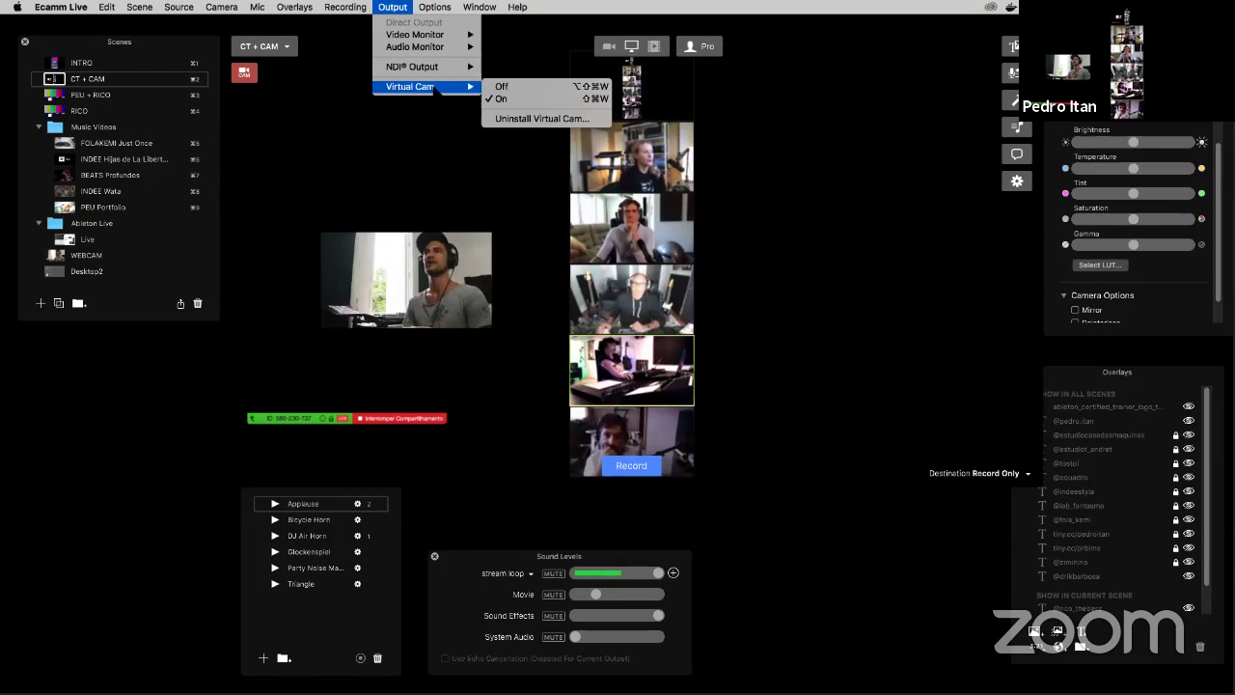
key("Escape")
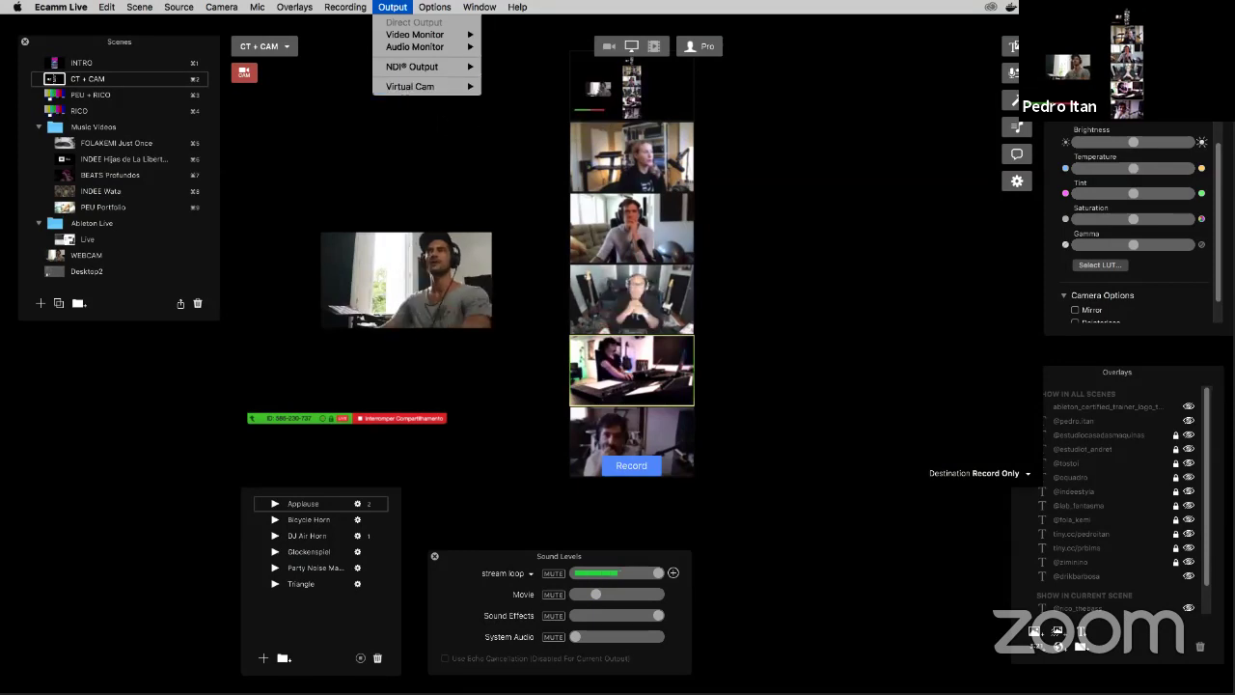
key("Escape")
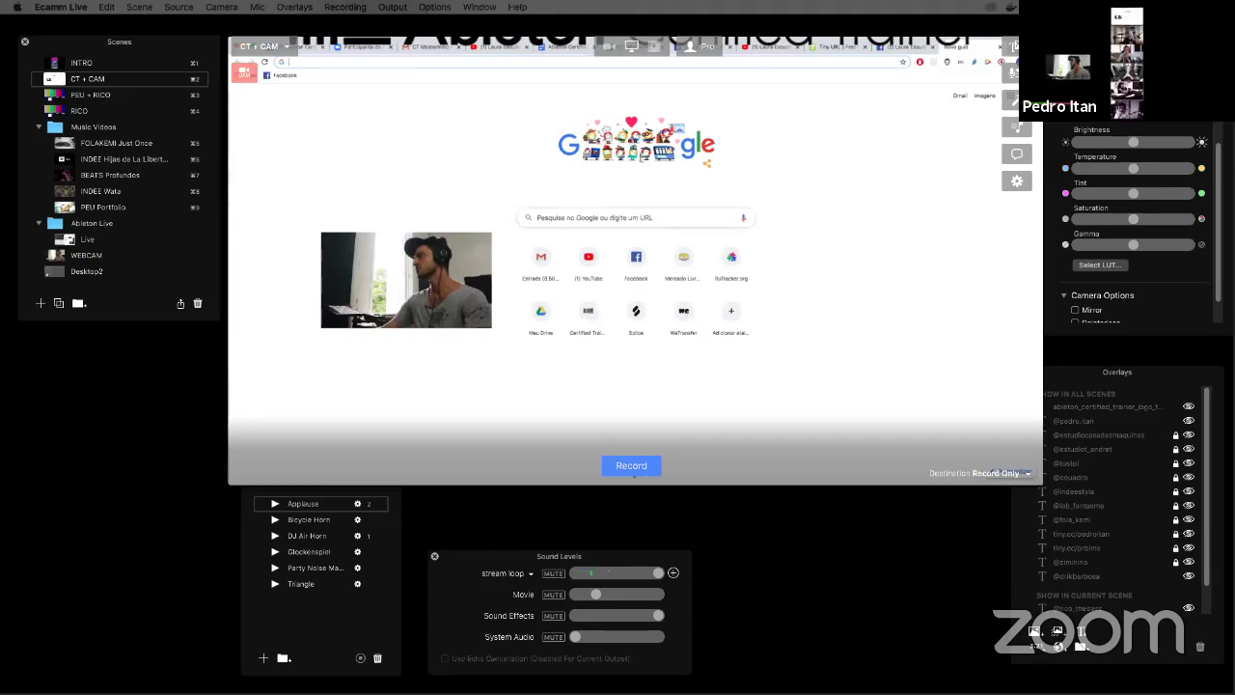
left_click(781, 394)
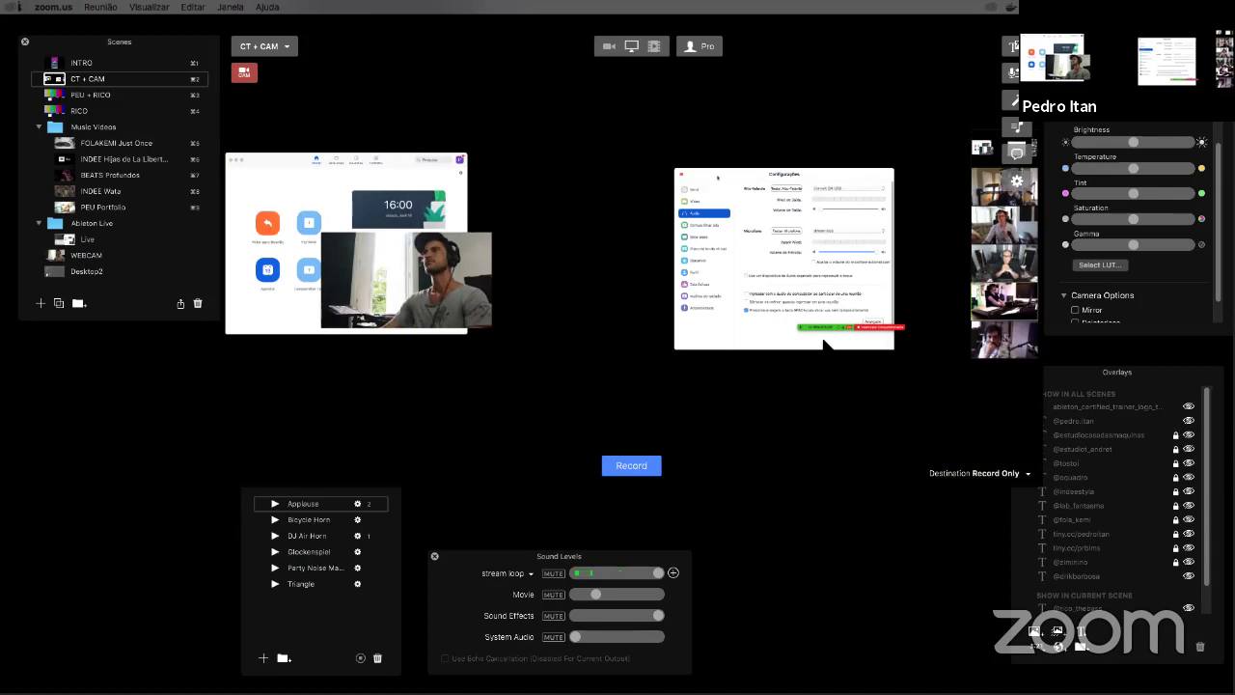
Step: Verify Zoom's Vídeo camera is Ecamm Live Virtual Cam, then close Zoom's settings
left_click_drag(1011, 198, 418, 86)
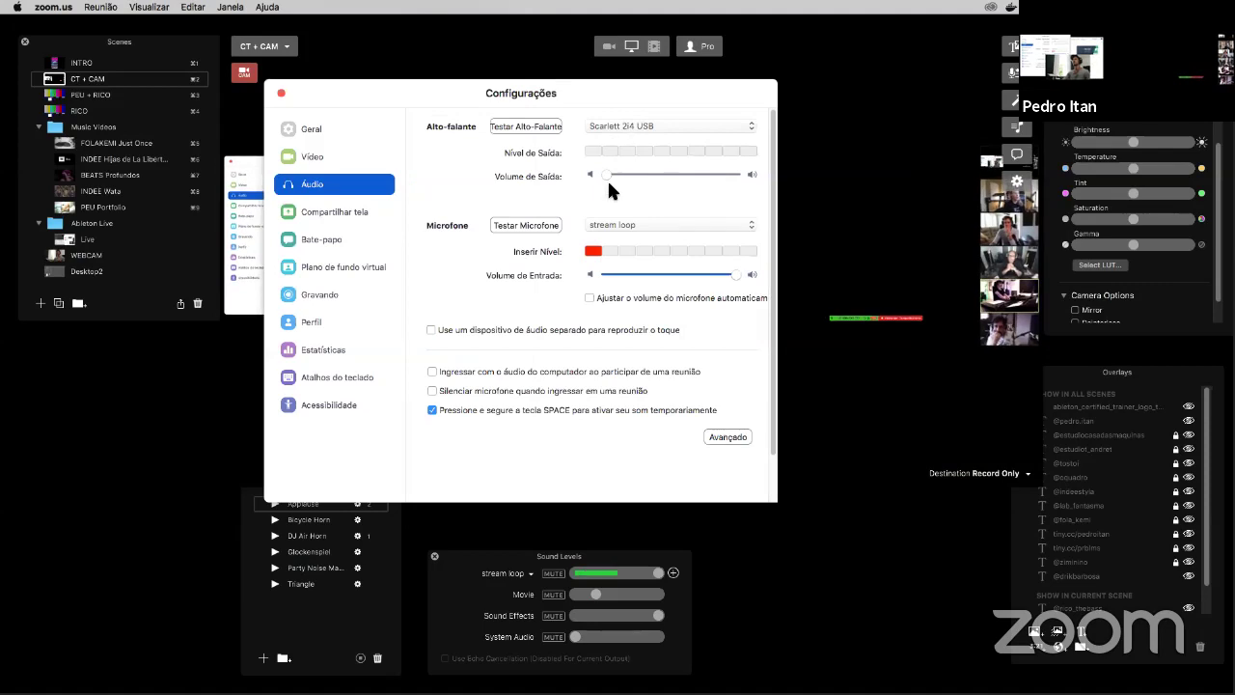
left_click(319, 153)
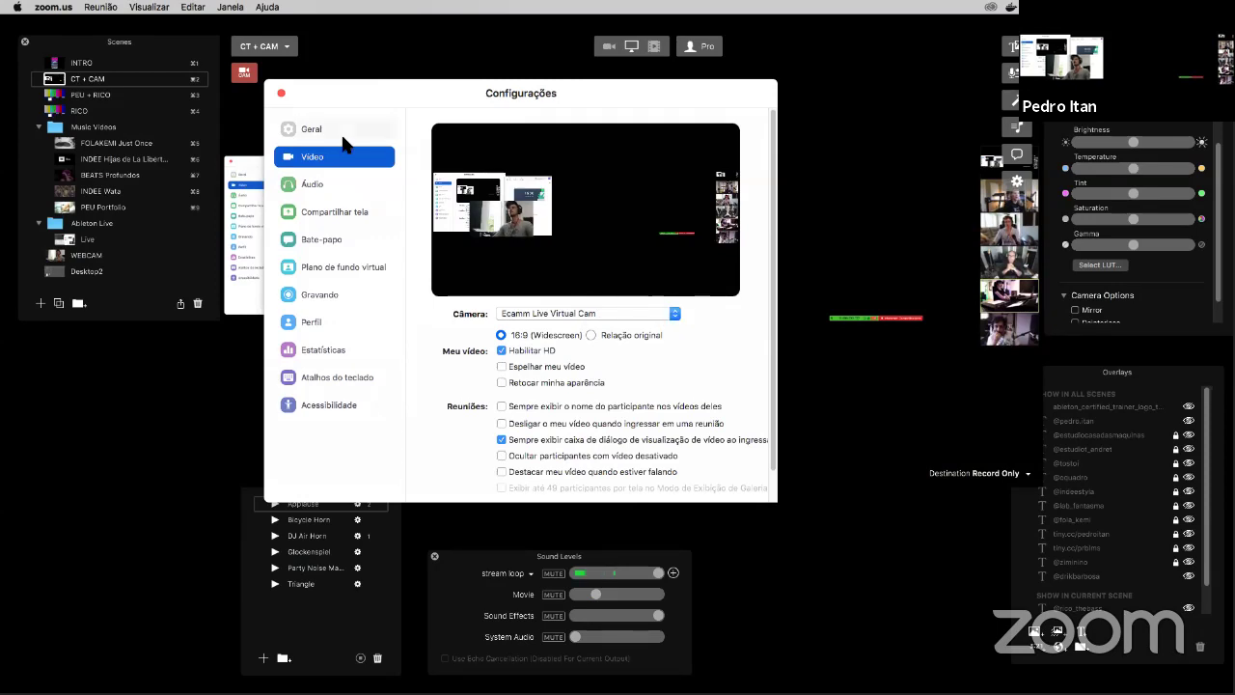
left_click(281, 94)
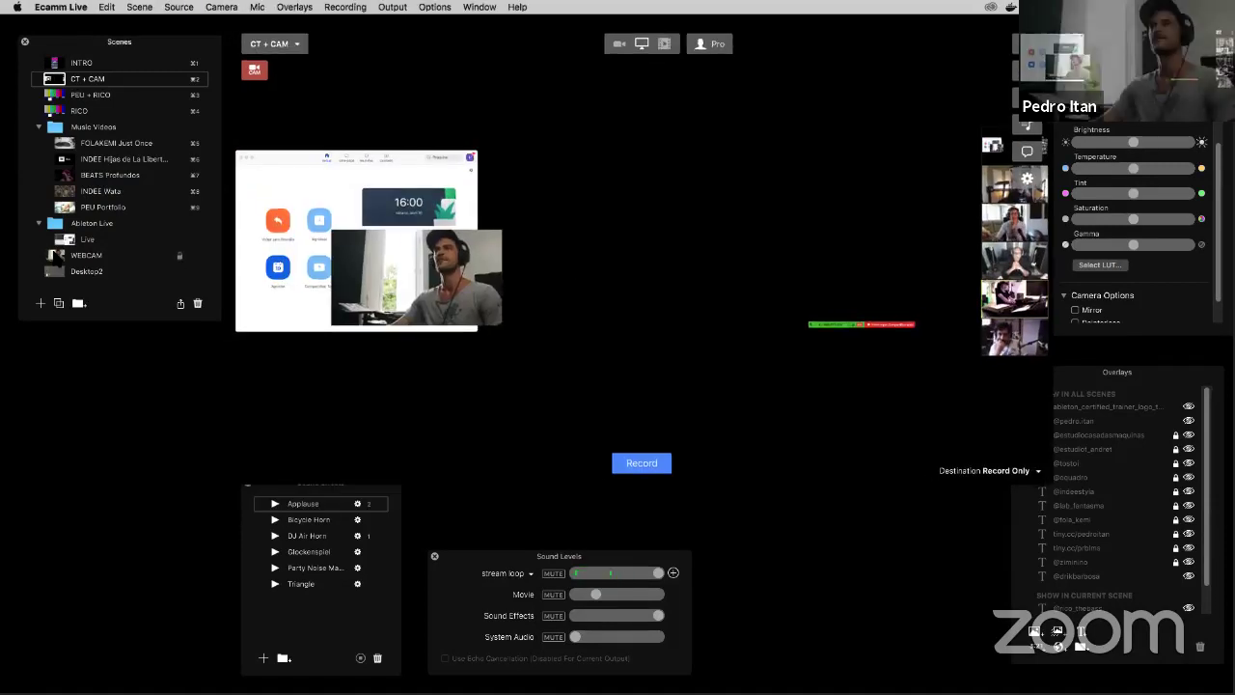
Step: Put the WEBCAM scene on air and reposition the Sound Effects, Sound Levels and Overlays panels
left_click(87, 255)
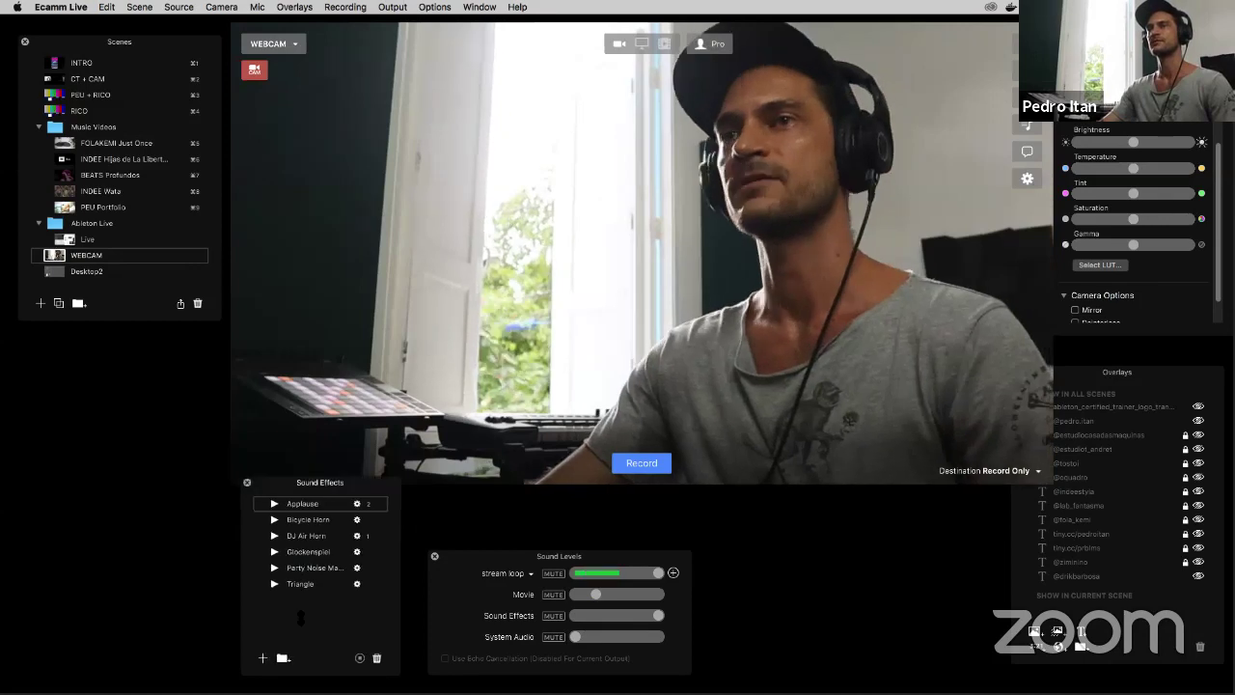
left_click_drag(300, 483, 100, 381)
left_click_drag(541, 555, 367, 537)
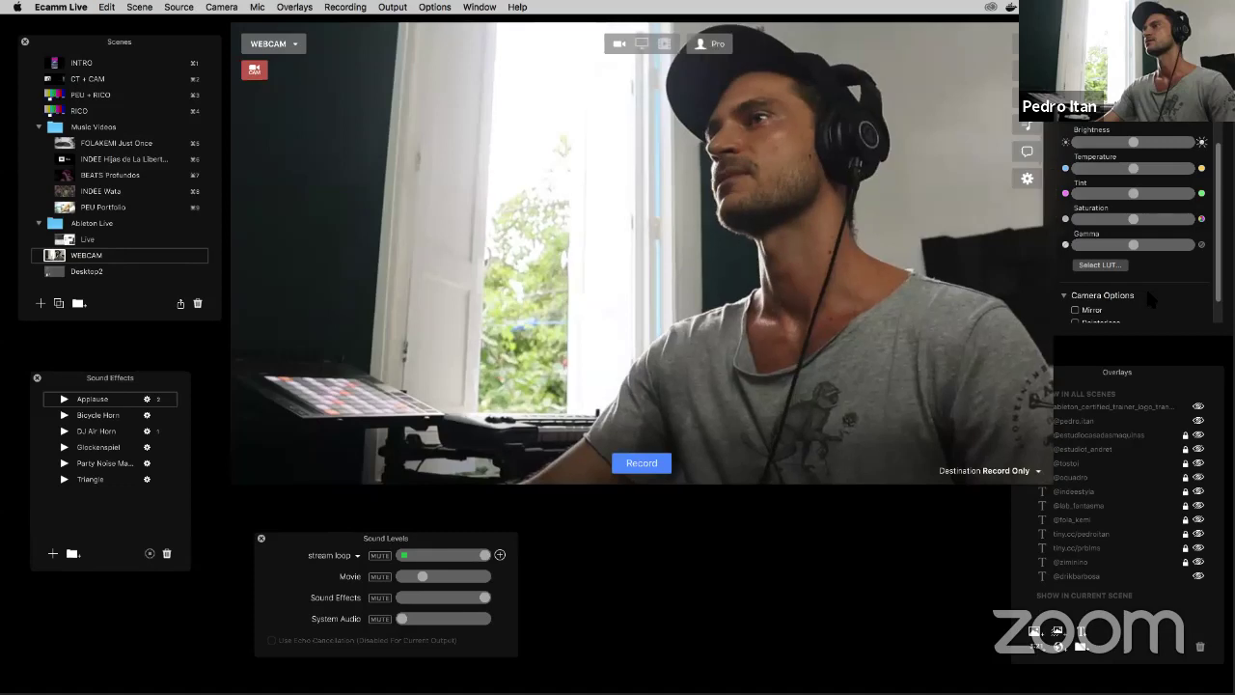
left_click_drag(1118, 372, 733, 521)
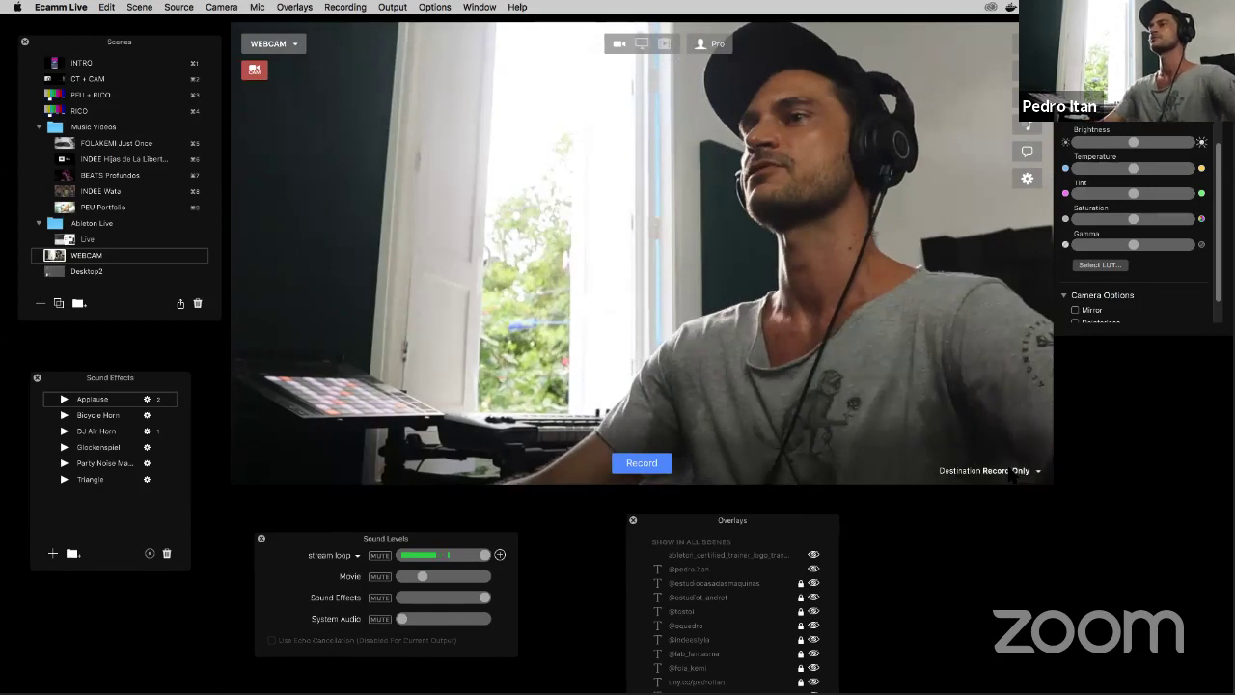
left_click(1015, 471)
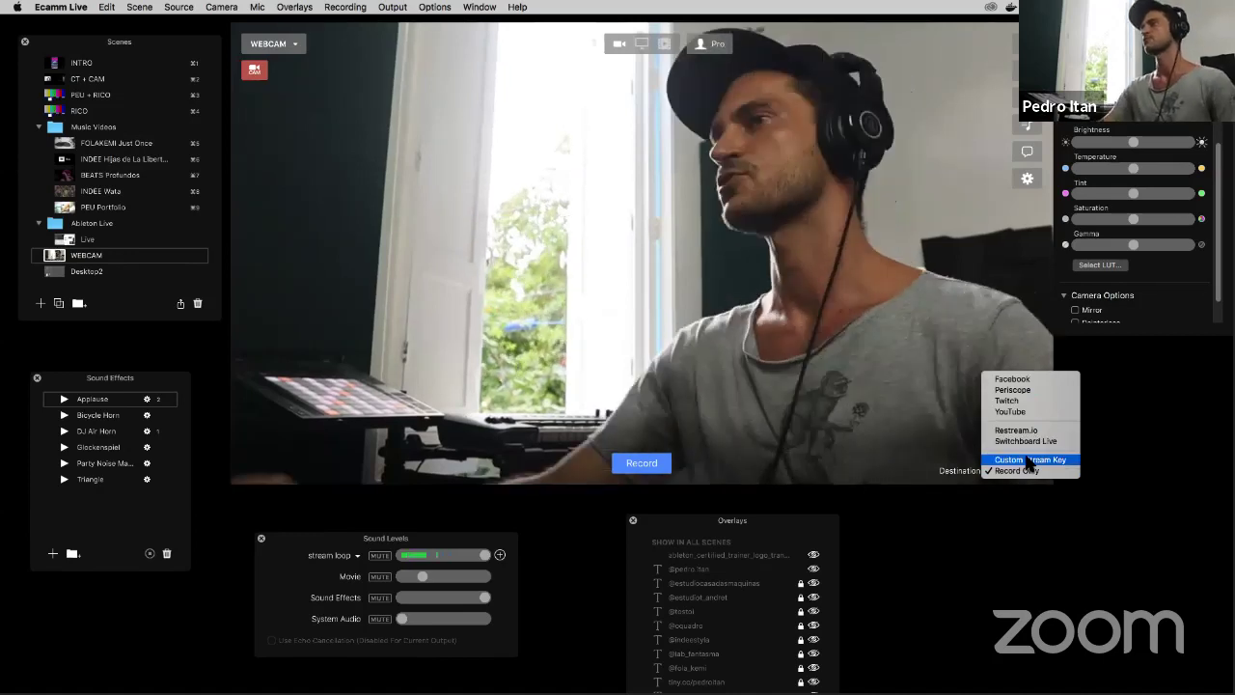
Step: Set the destination to Custom Stream Key and choose Add New Stream Key under Post as
left_click(1029, 459)
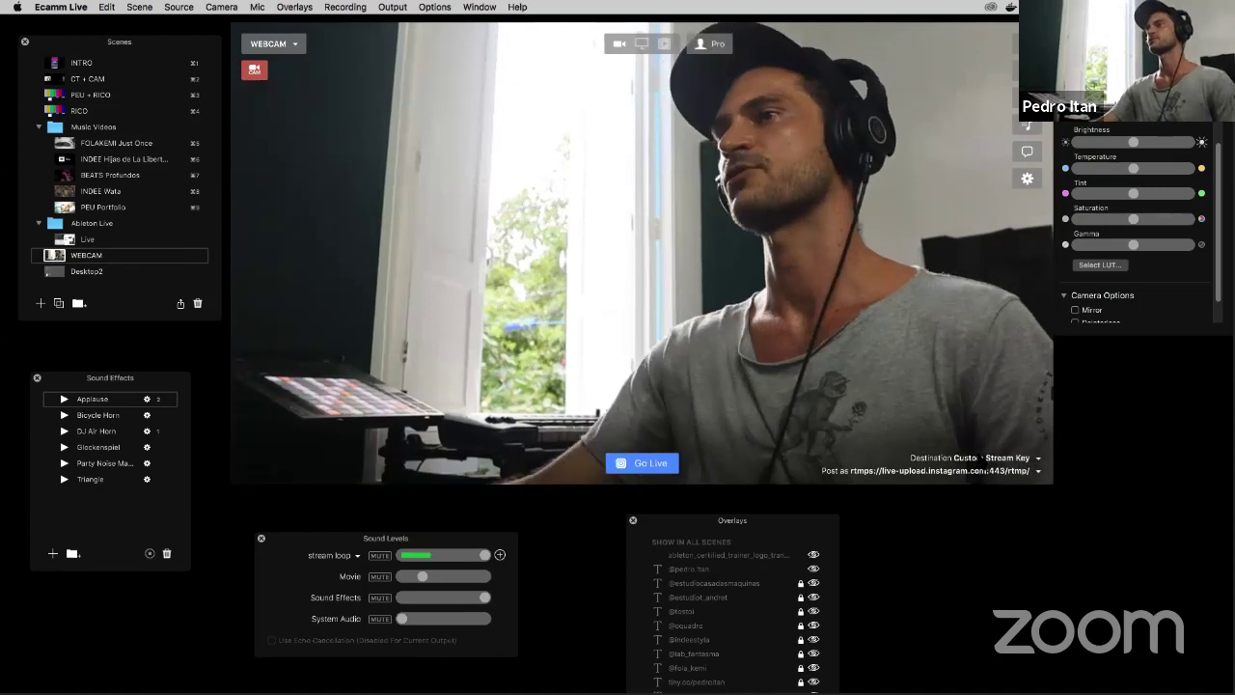
left_click(994, 457)
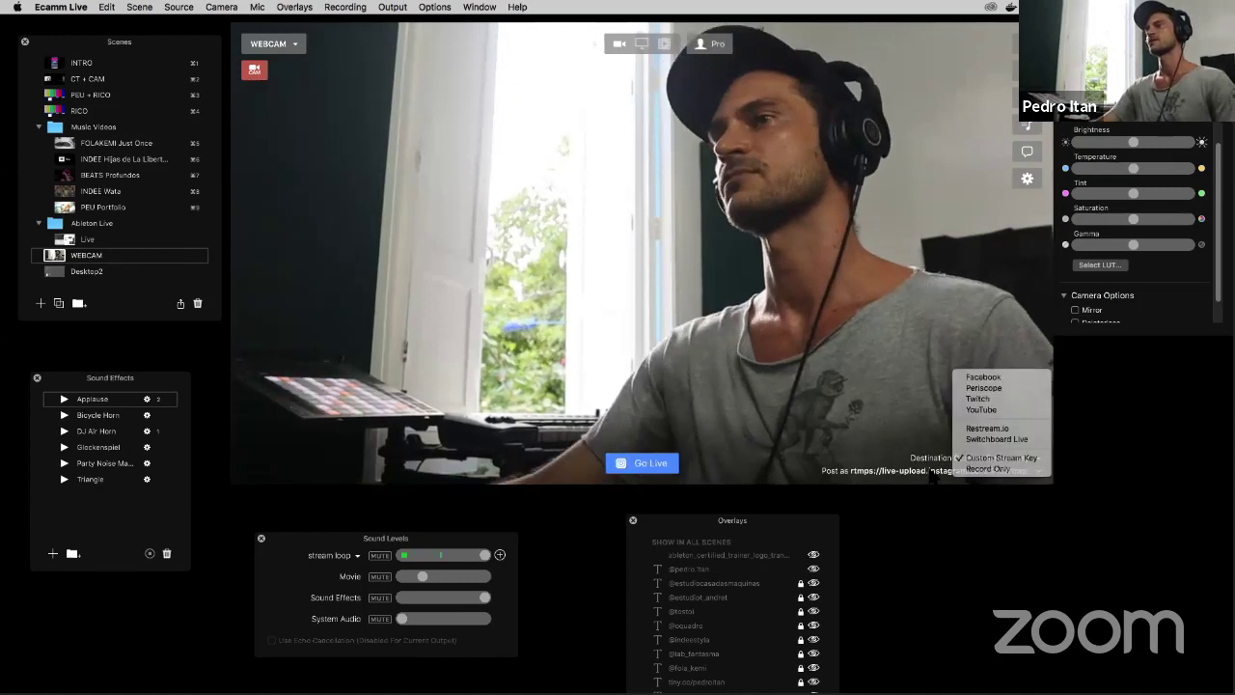
left_click(893, 471)
left_click(894, 442)
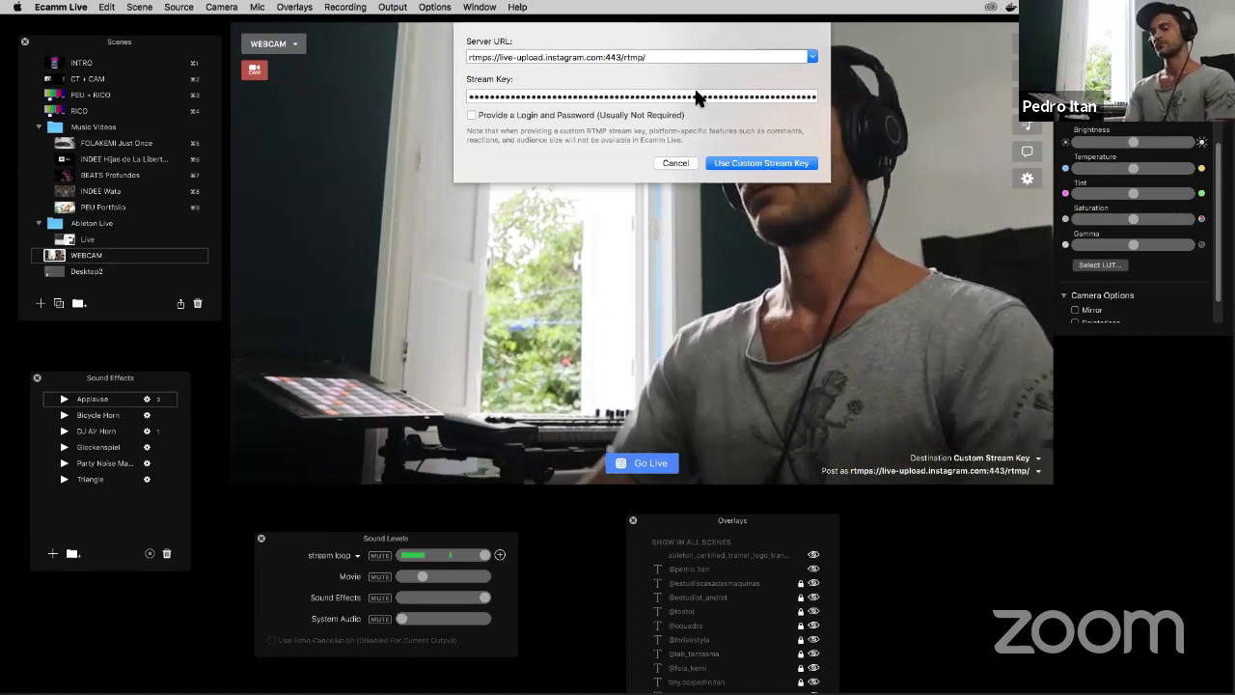
key("super+space")
Step: Launch YellowDuck, dismiss its JavaScript error, and place the Instagram login window on the right
type("yel")
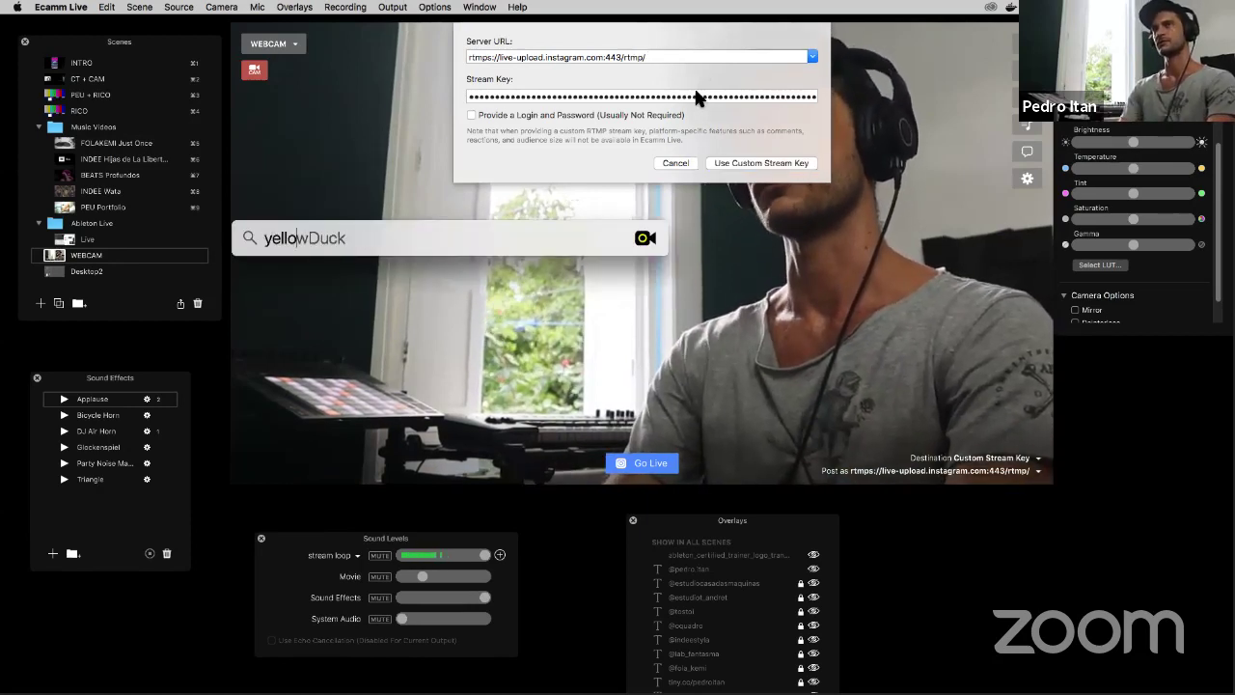
key("Return")
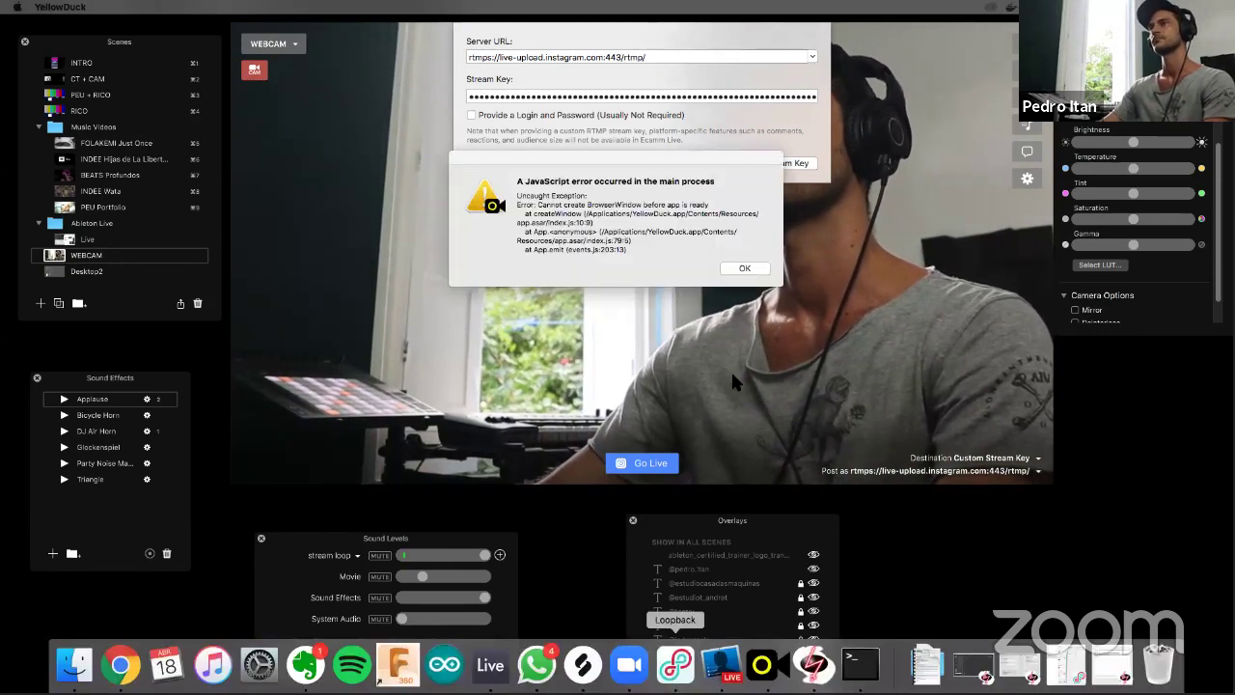
left_click(747, 270)
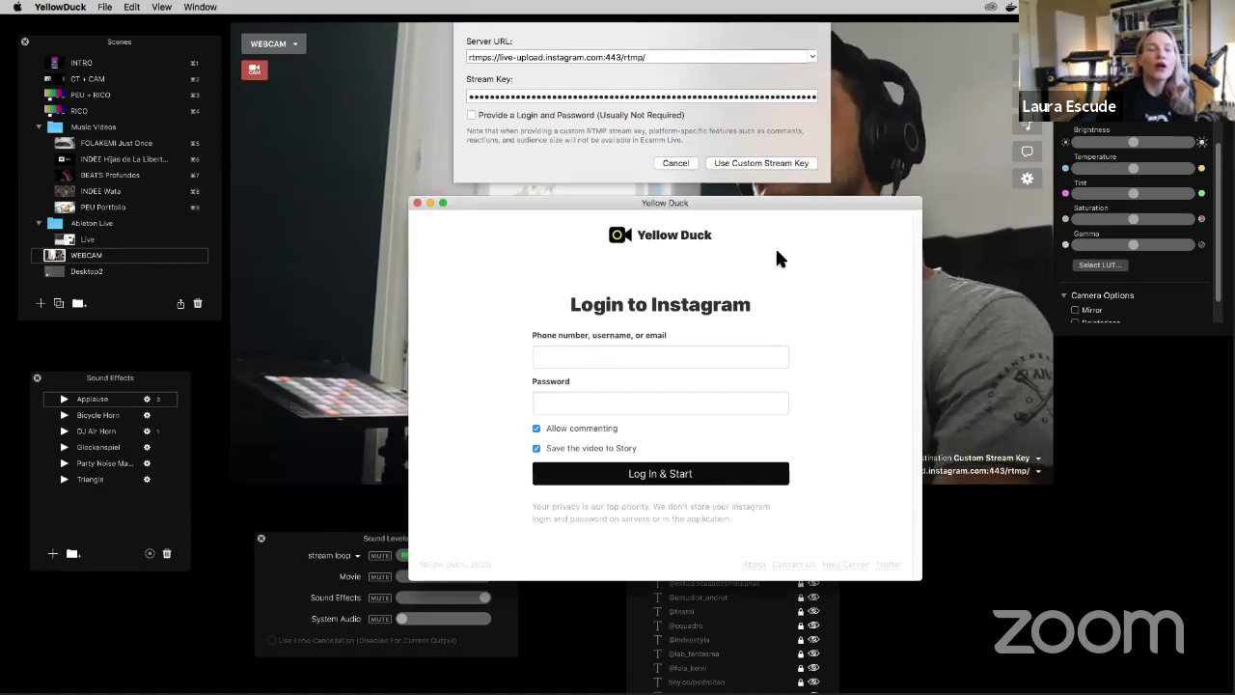
left_click_drag(766, 206, 507, 207)
left_click_drag(897, 204, 1010, 208)
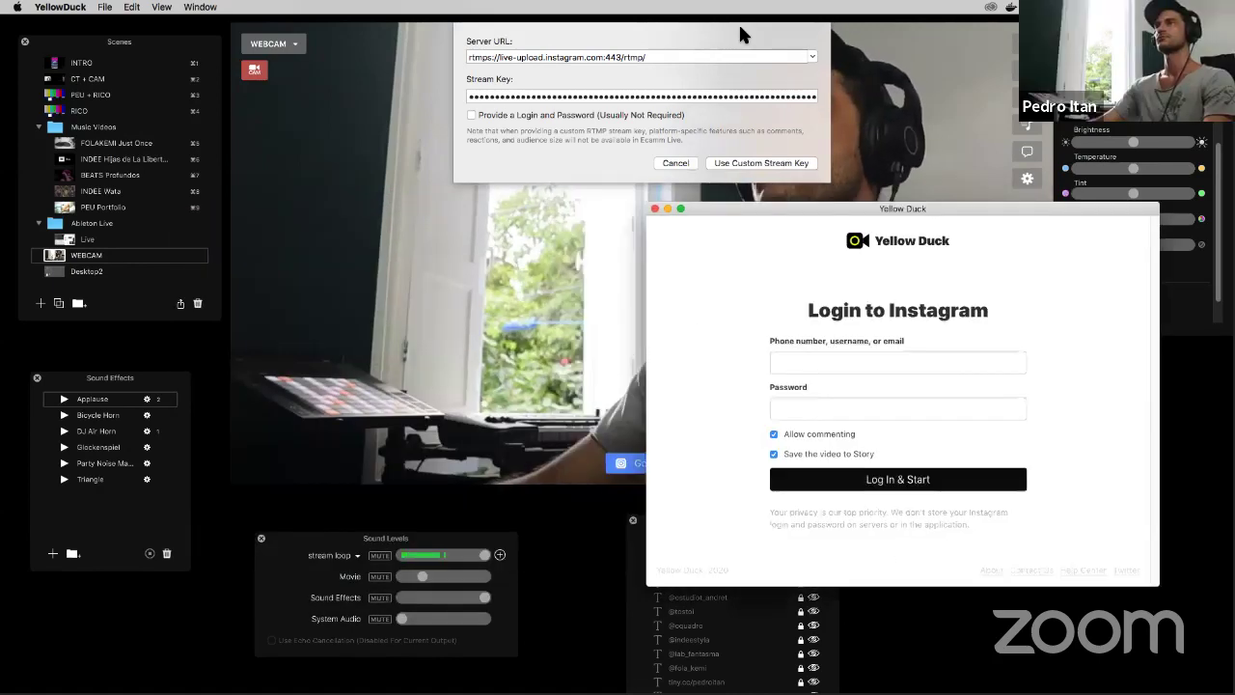
left_click(886, 198)
left_click(921, 497)
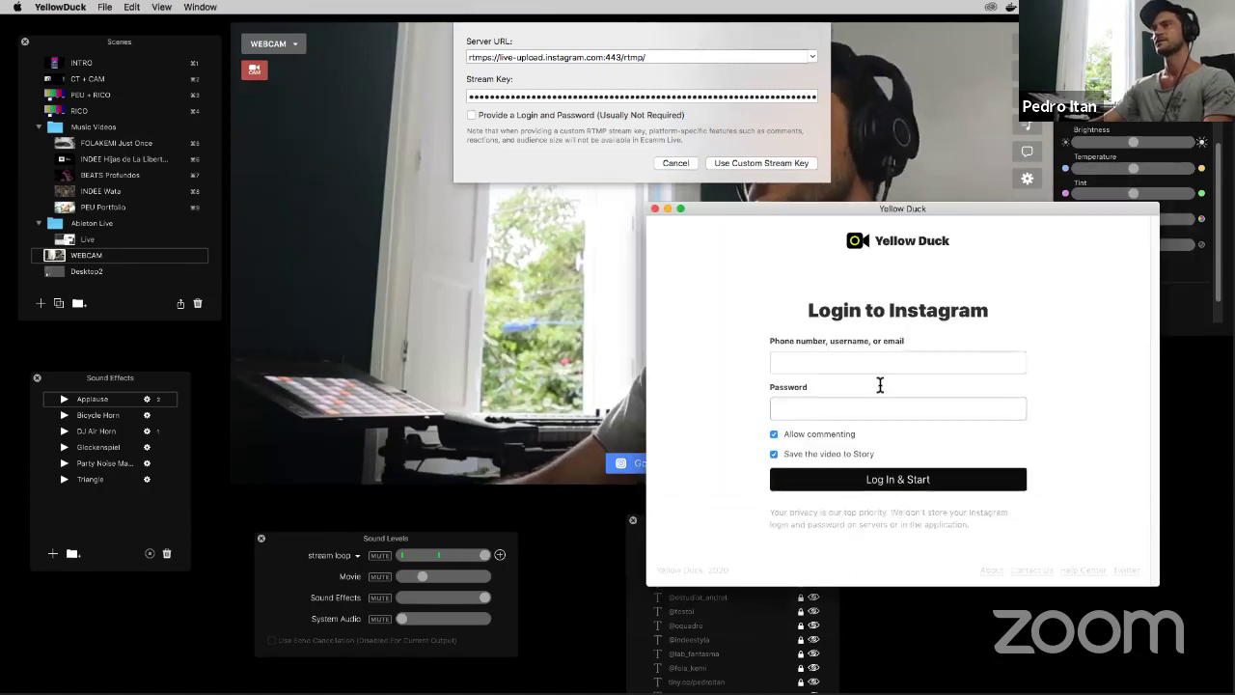
Step: Enter the Instagram username and password and log in to get the RTMP URL and stream key
type("pedro")
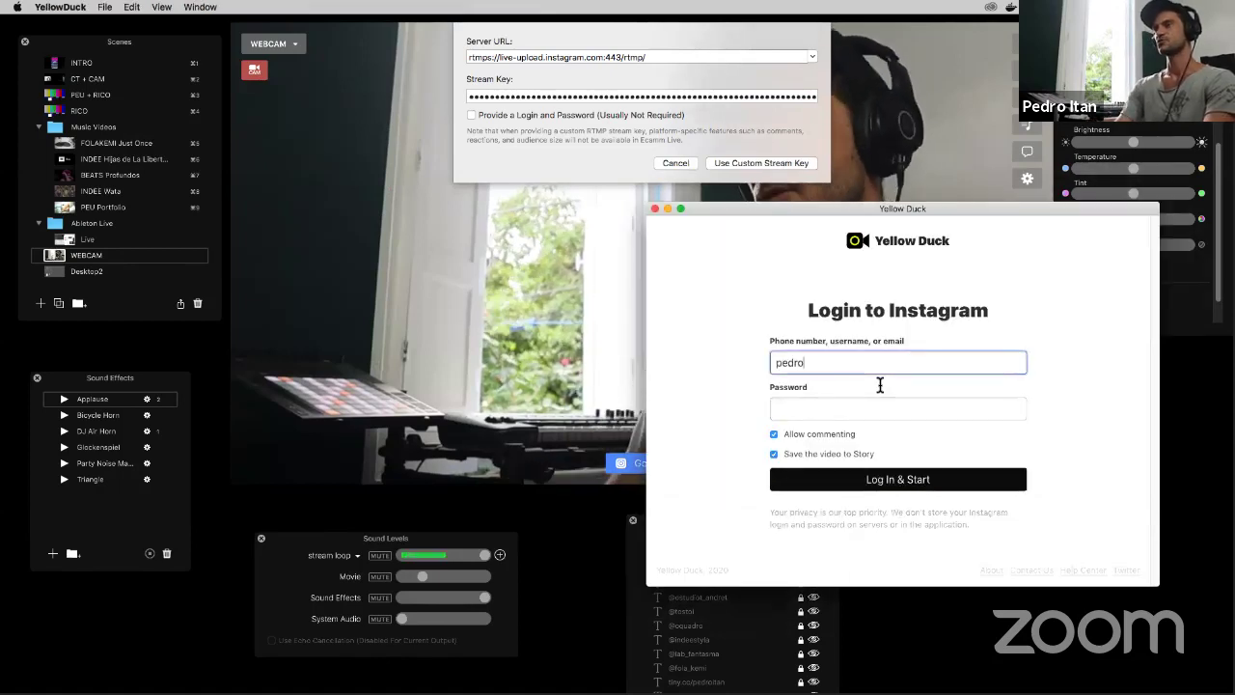
type(".itan")
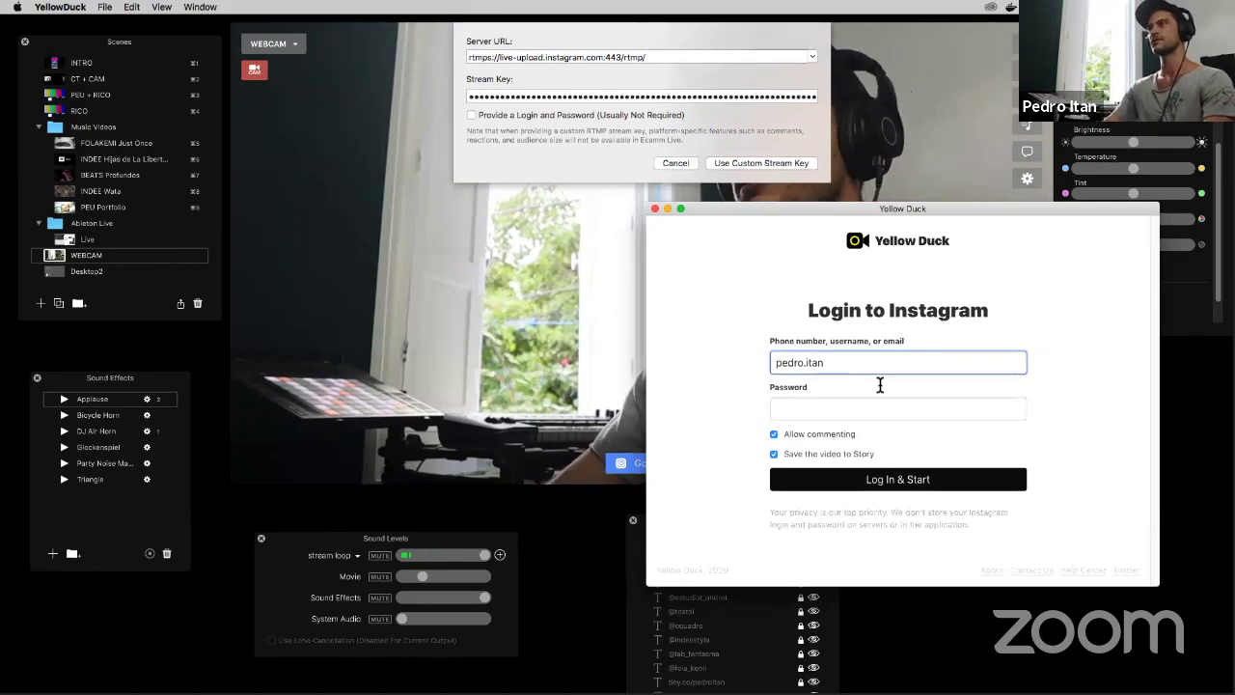
left_click(850, 397)
type("•••••")
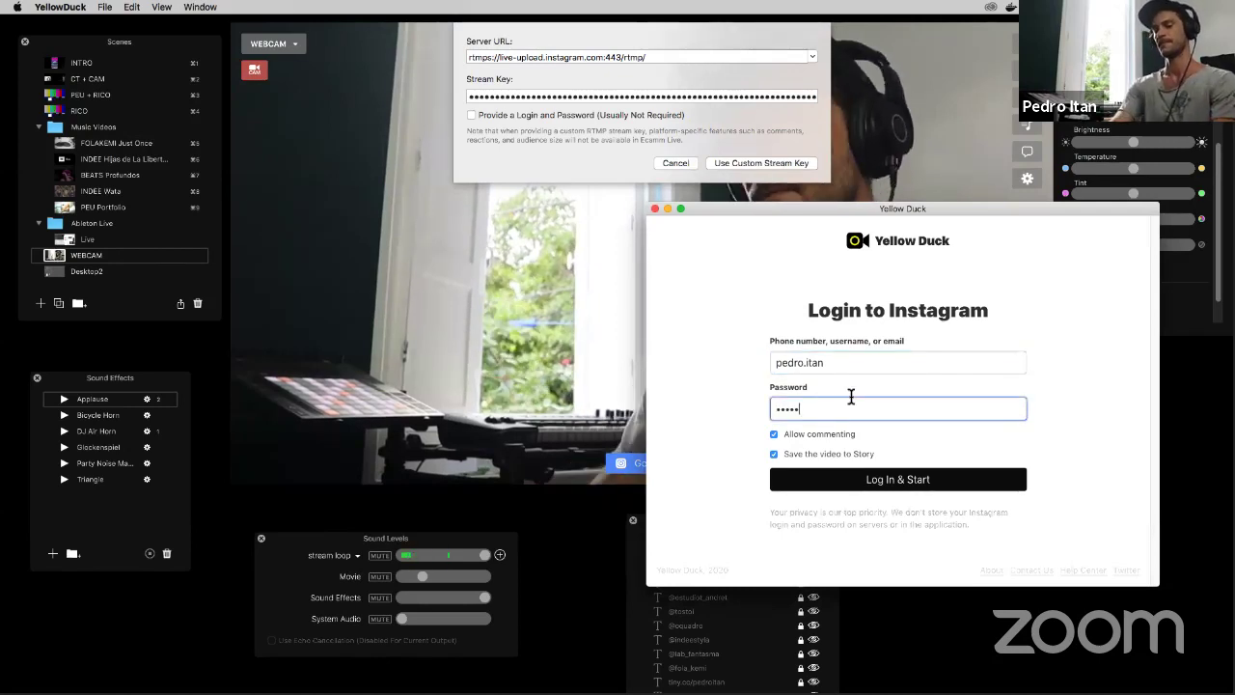
type("••••")
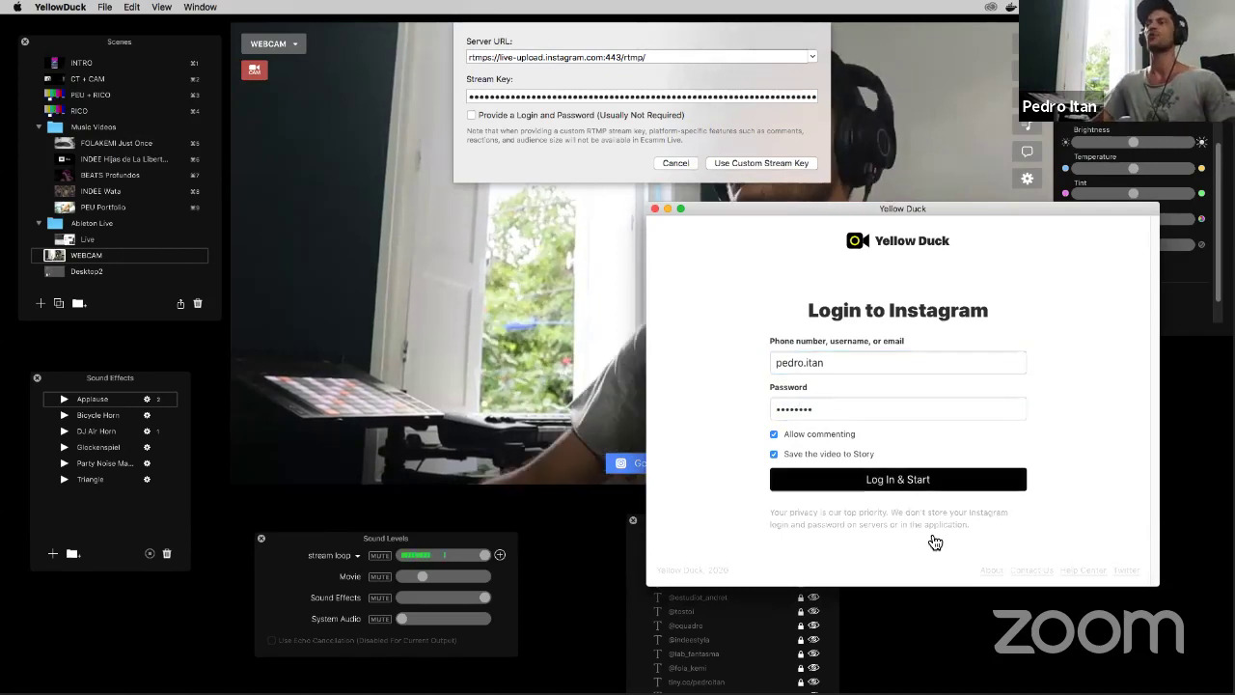
left_click(845, 483)
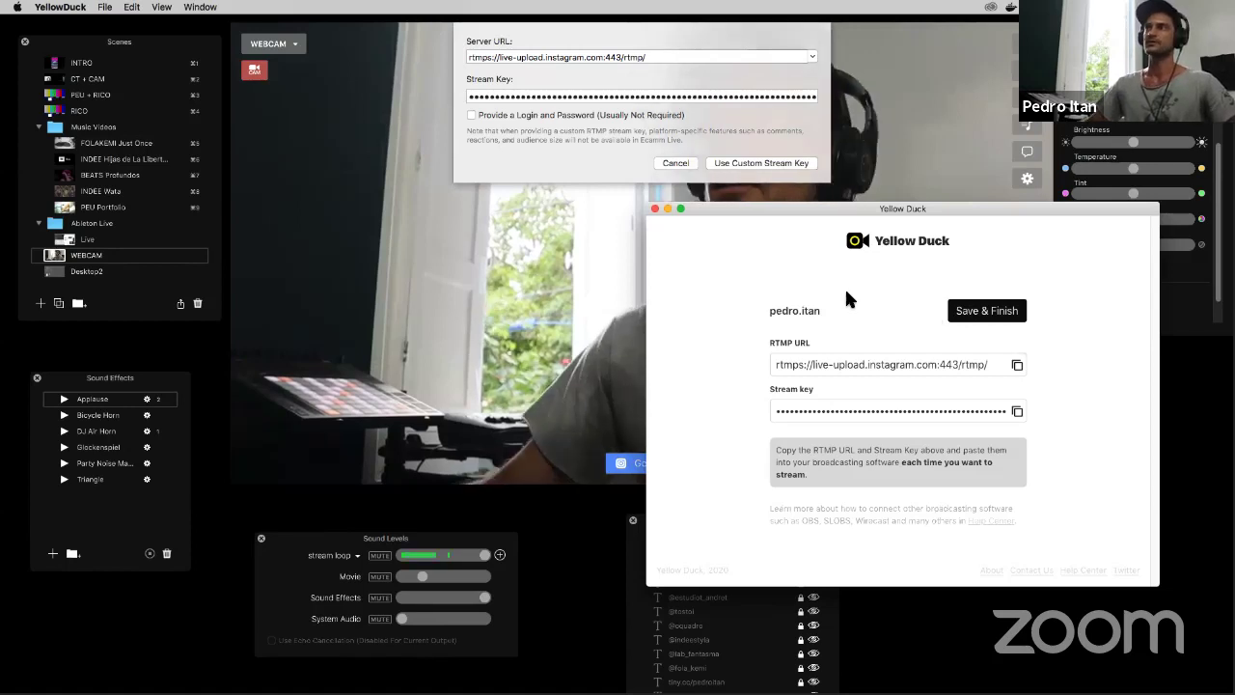
Step: Paste YellowDuck's Instagram stream key into Ecamm Live's Stream Key field and apply it as the custom key
left_click_drag(796, 207, 732, 201)
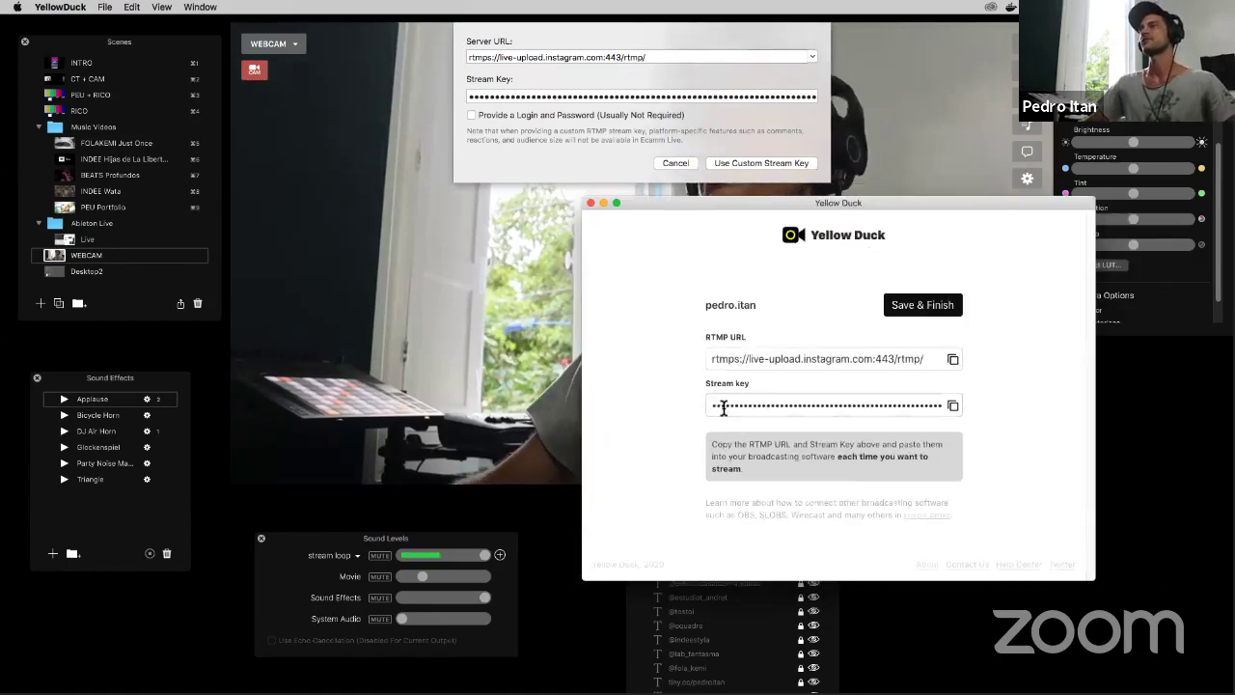
left_click(953, 405)
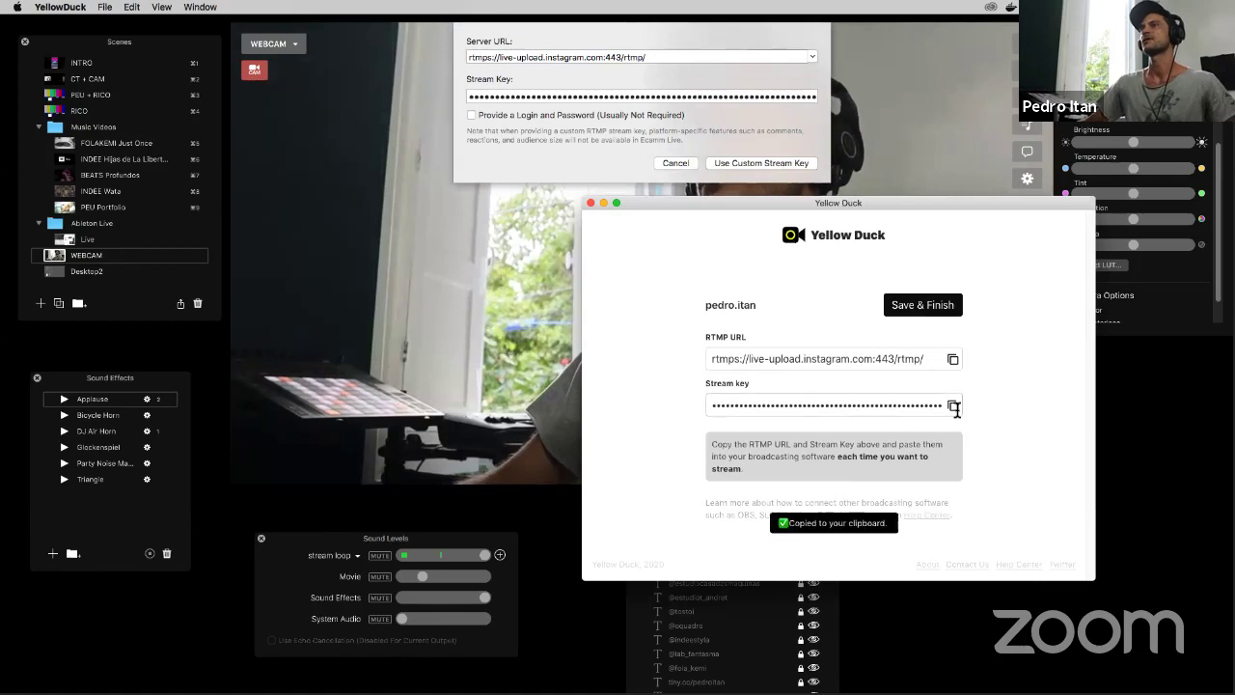
left_click(753, 193)
double_click(682, 97)
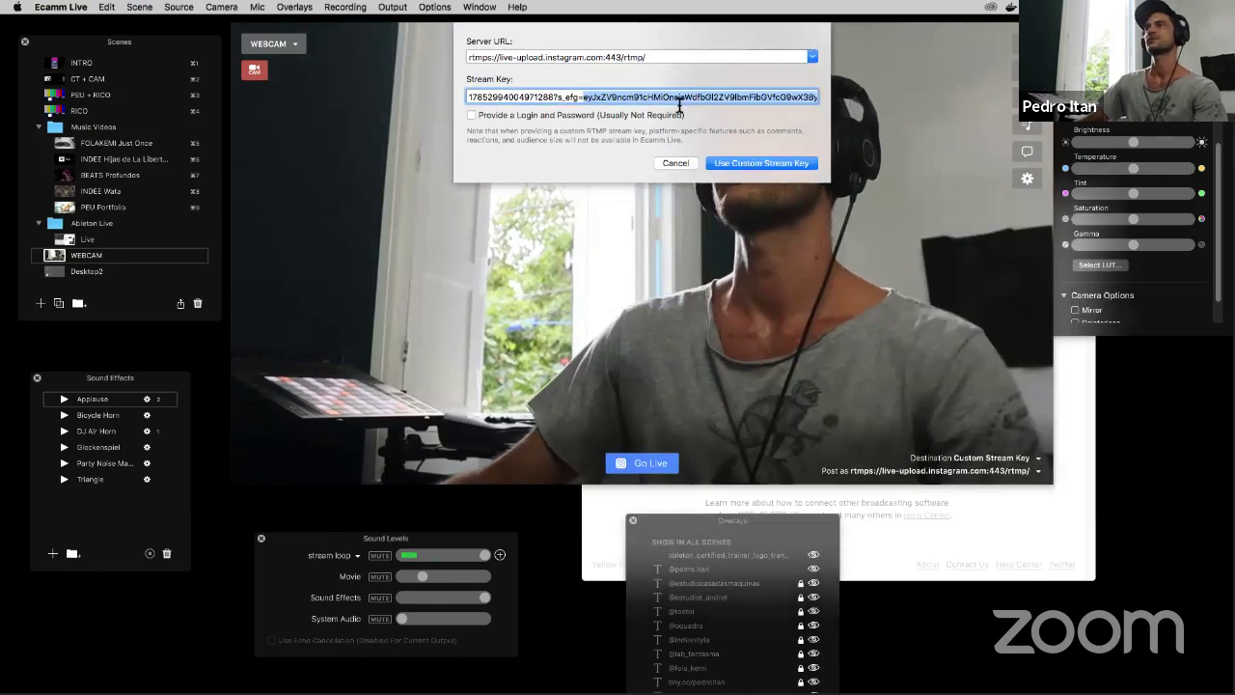
key("super+v")
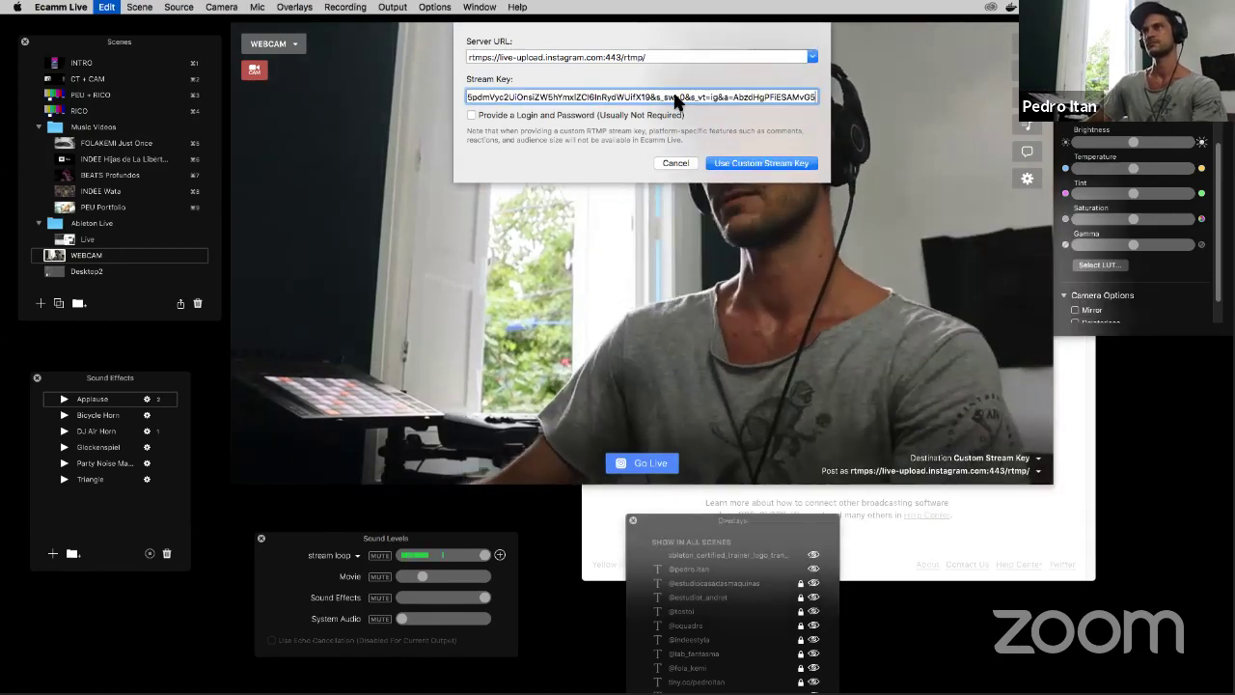
left_click(747, 164)
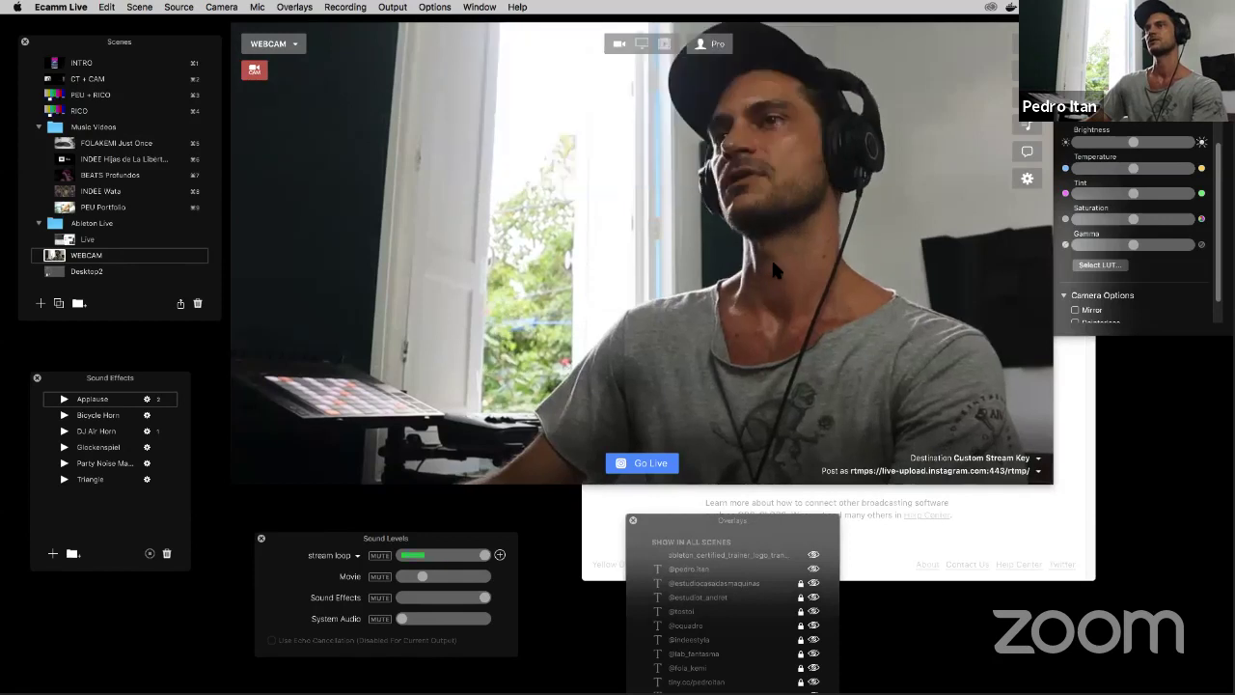
Step: Go live briefly to Instagram, end the broadcast, and reveal the saved recording in Finder
left_click(637, 465)
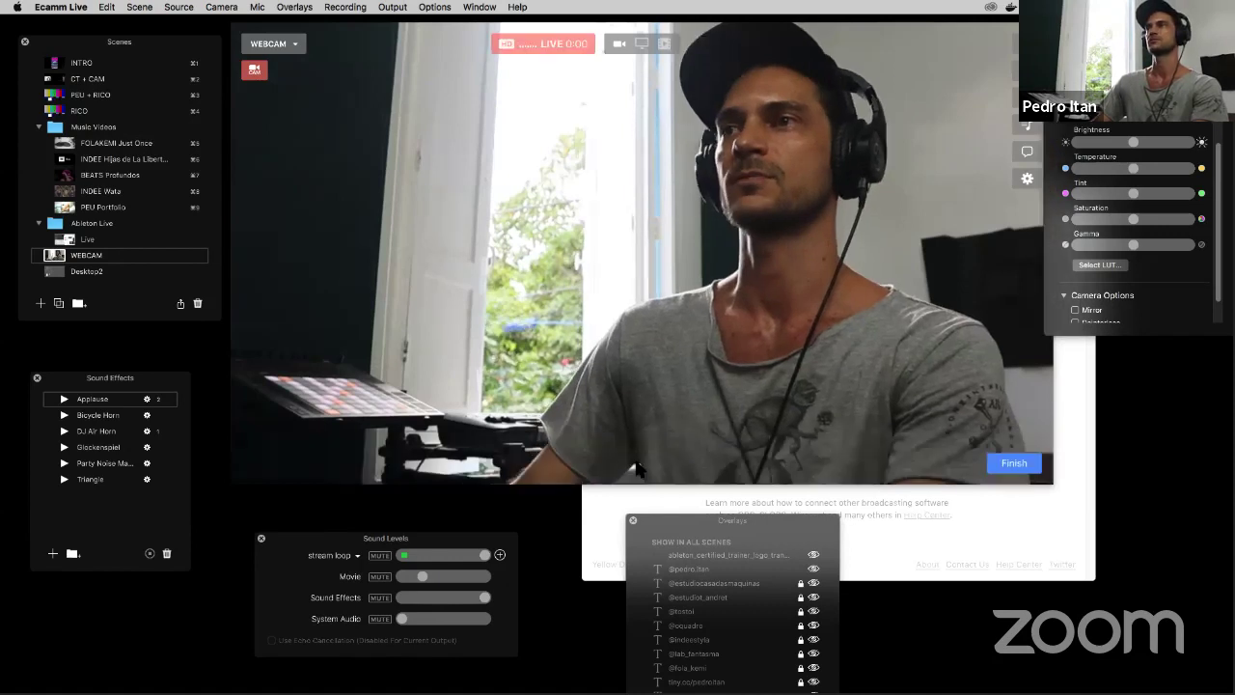
key("super+Tab")
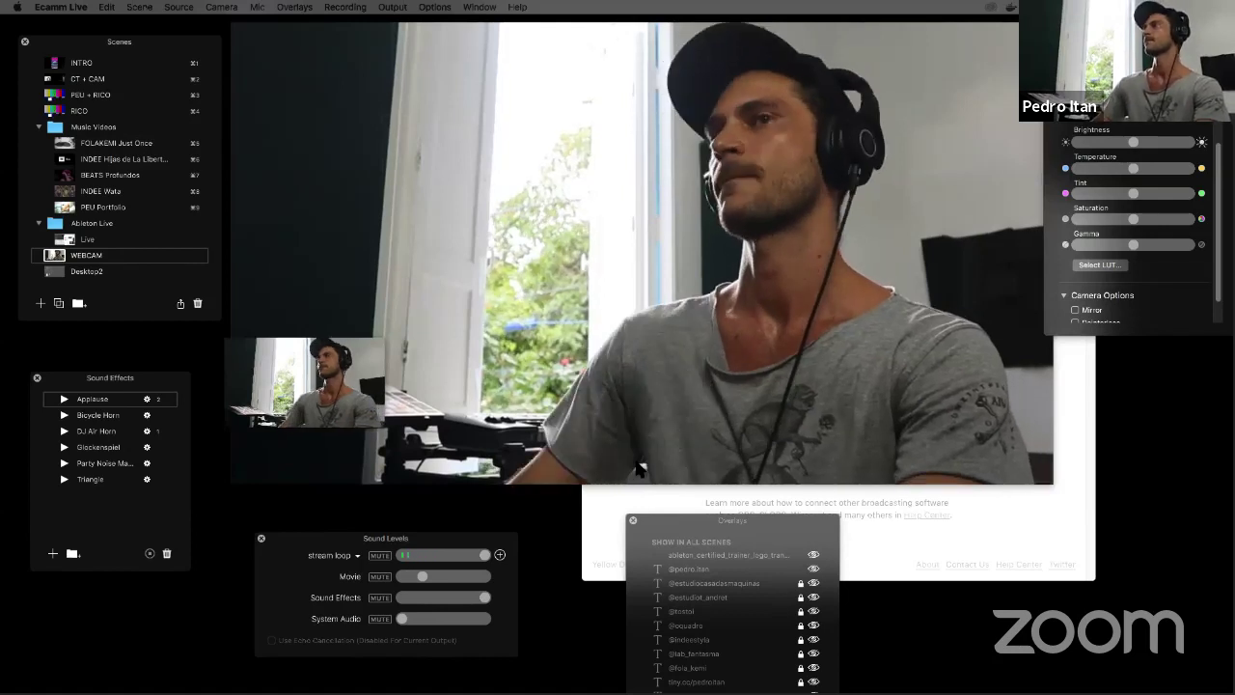
mouse_move(717, 280)
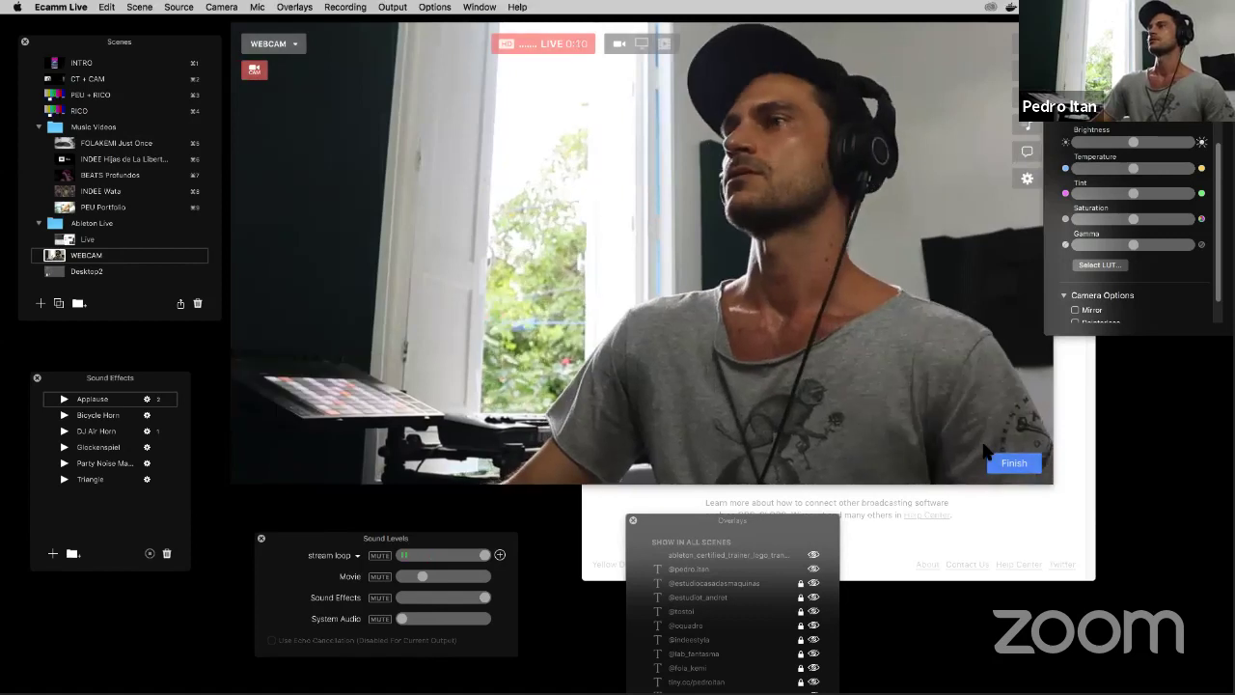
left_click(1010, 464)
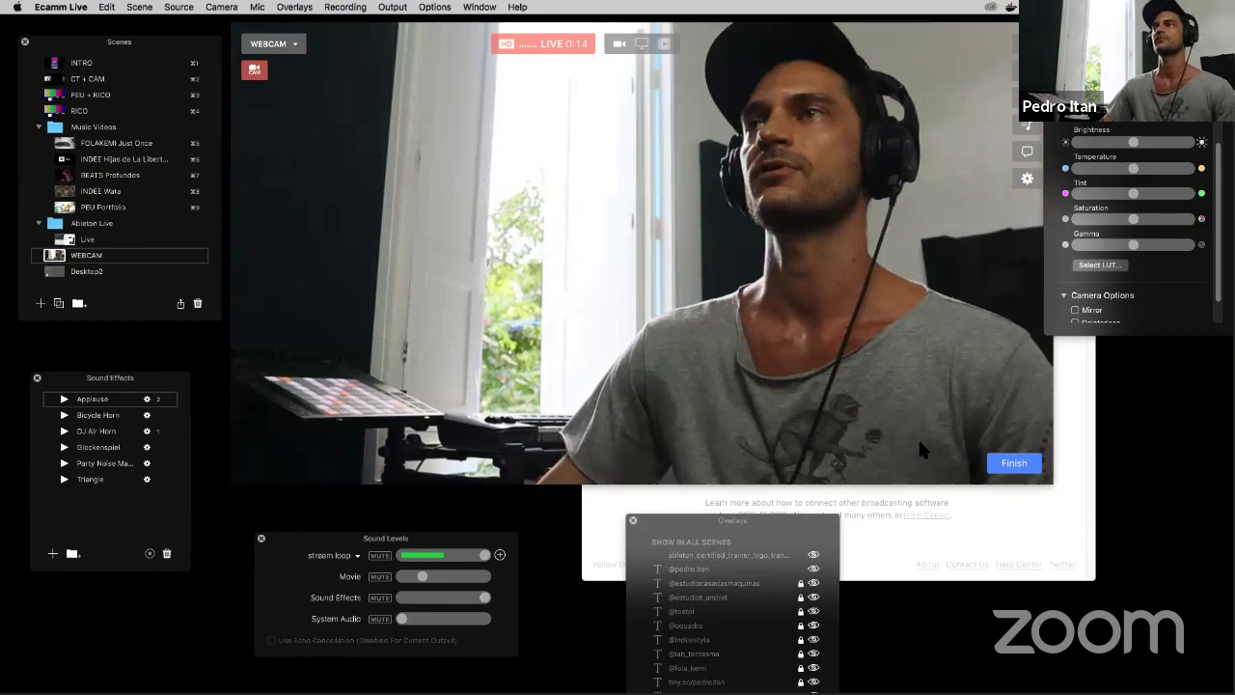
left_click(995, 465)
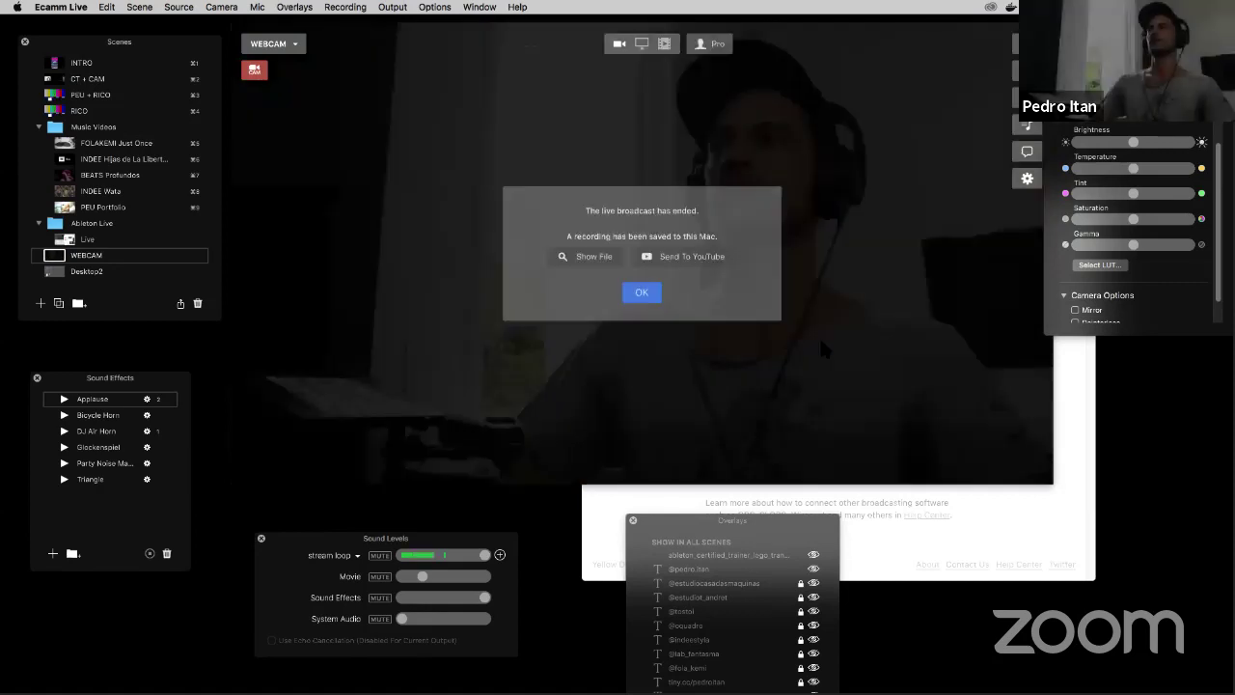
key("Return")
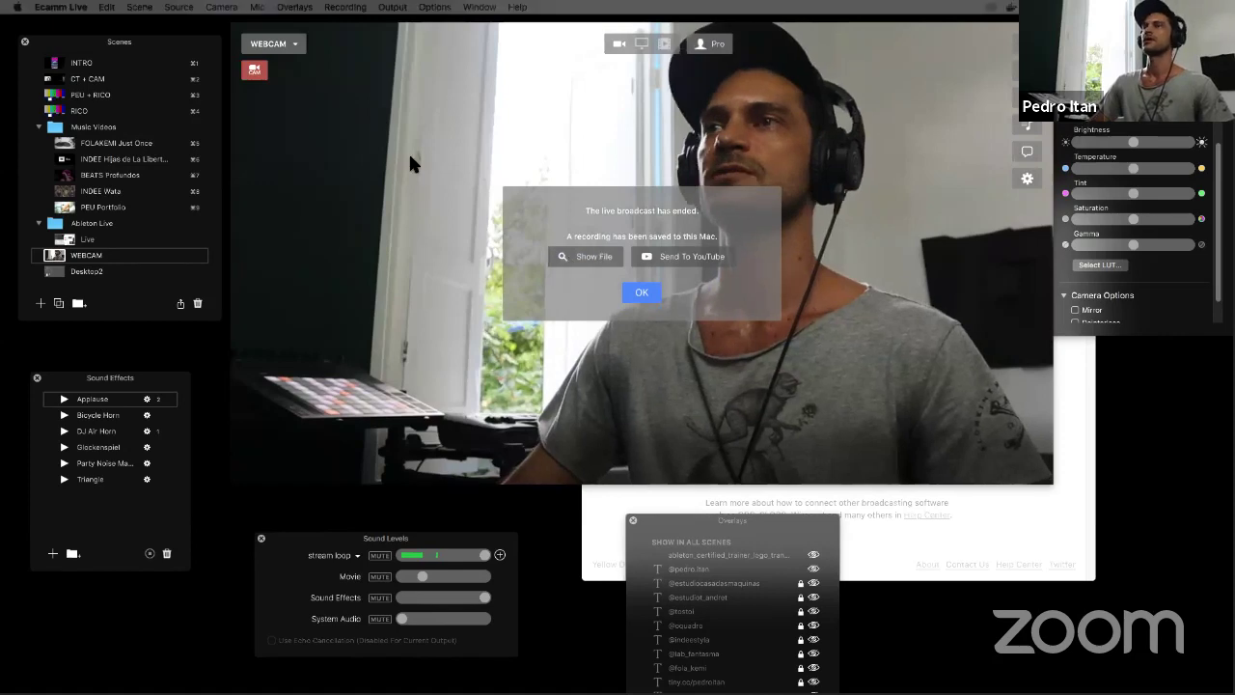
left_click(598, 256)
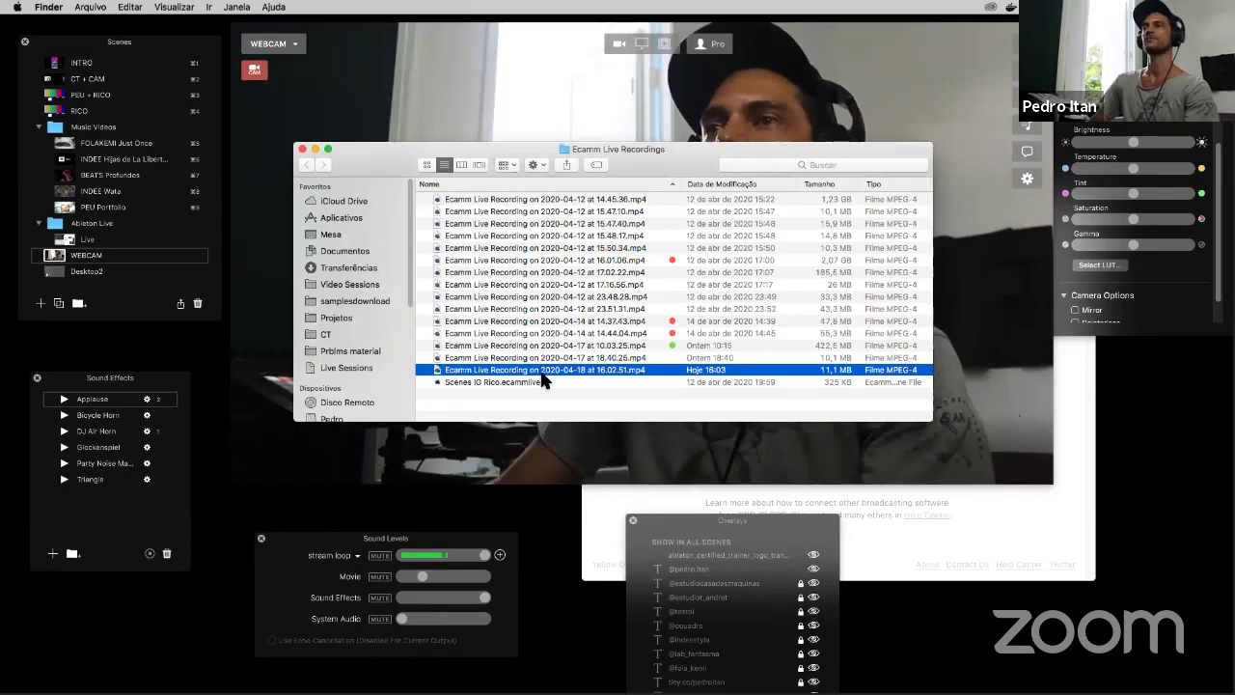
Step: Quick Look the newest Ecamm Live recording, close the preview, and return to Ecamm Live
key("space")
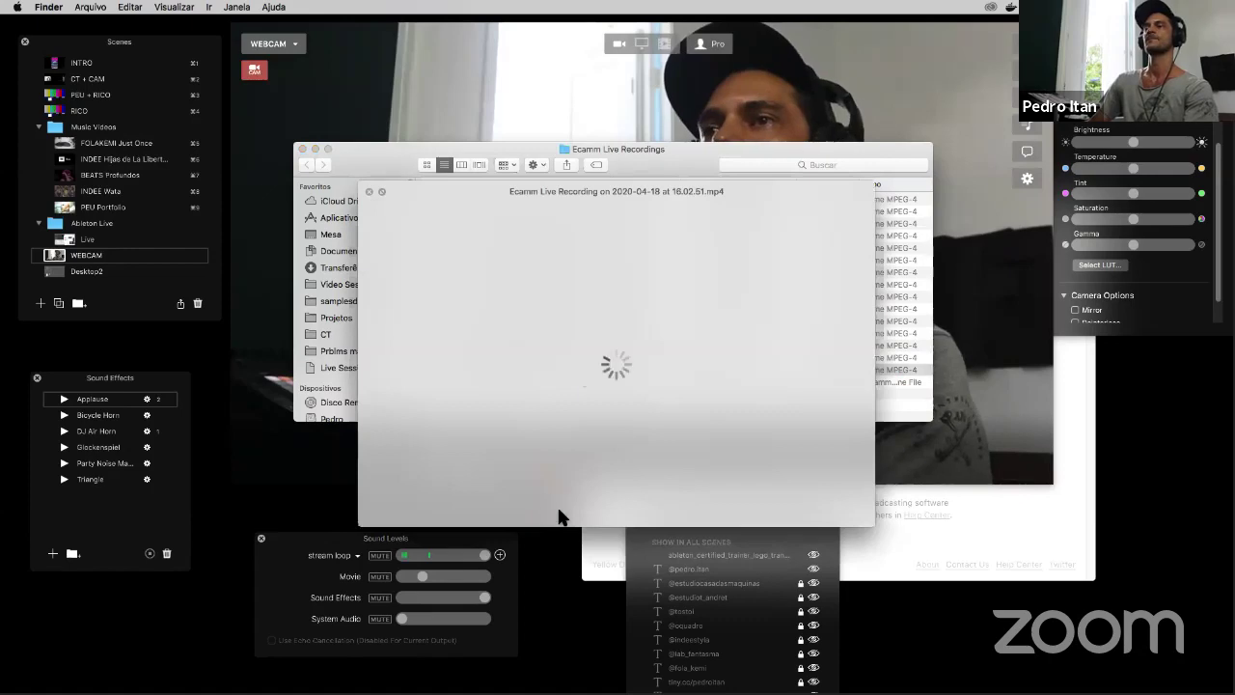
key("space")
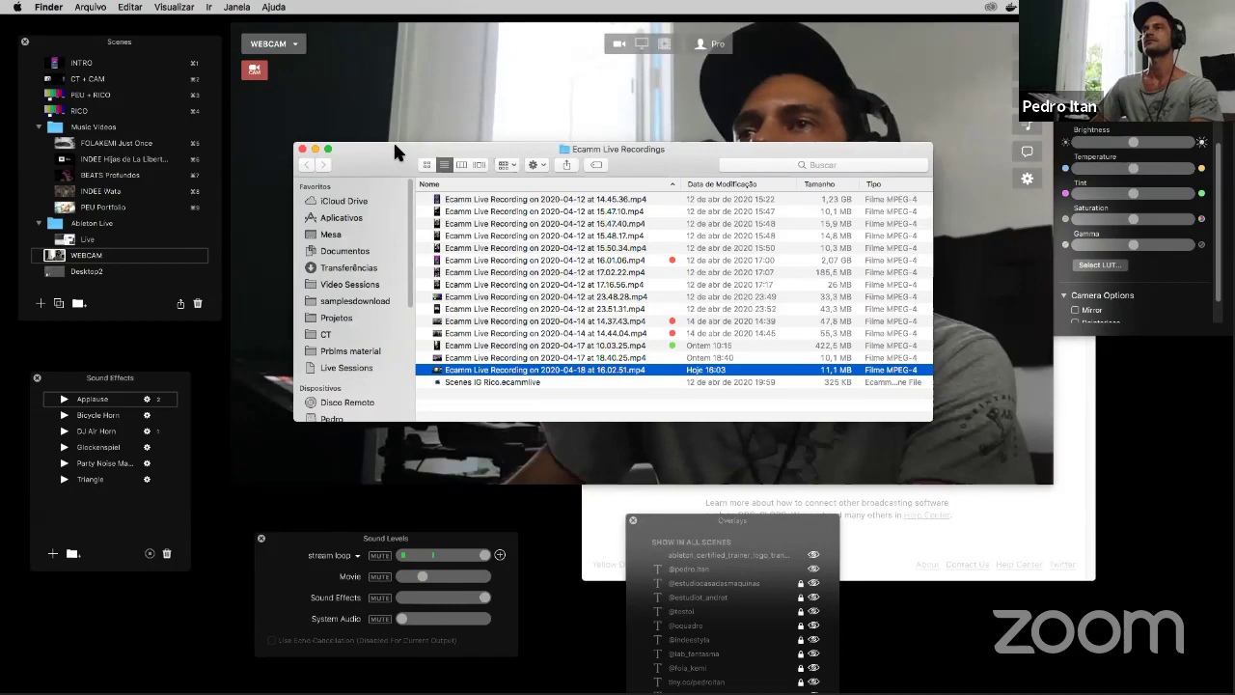
left_click(1052, 398)
Step: End the YellowDuck session with Save & Finish and Finish, then dismiss Ecamm's broadcast-ended notice
mouse_move(1020, 688)
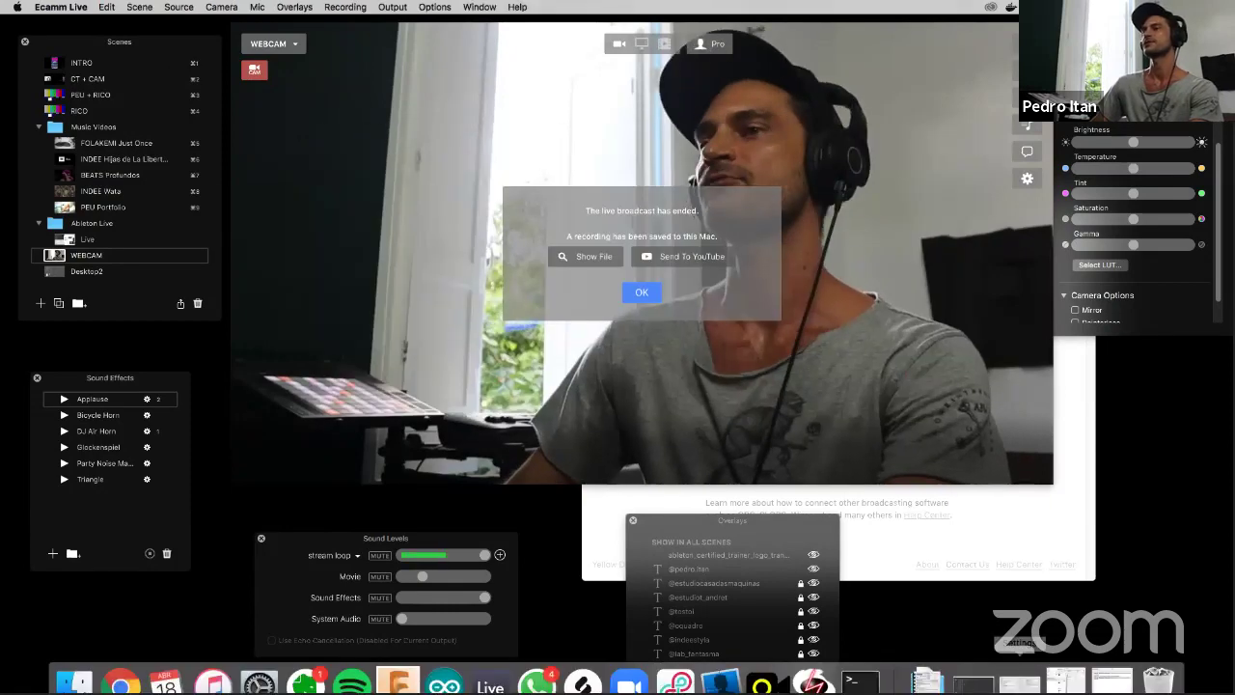
left_click(761, 681)
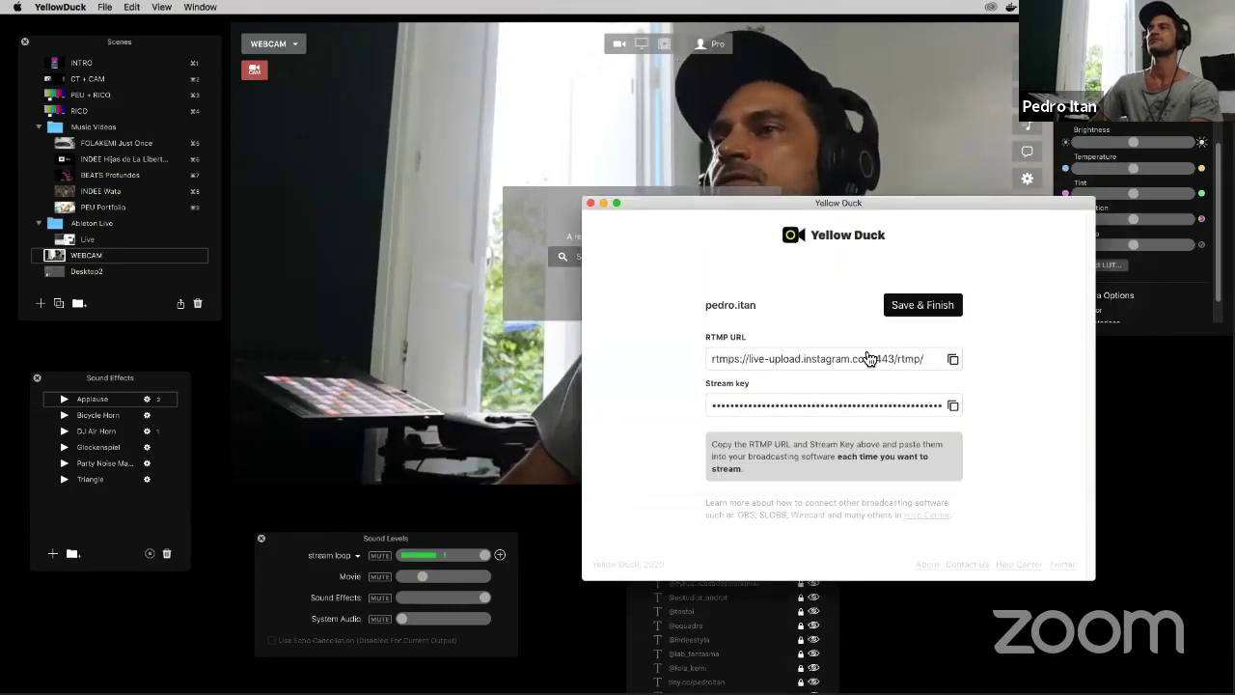
left_click(922, 306)
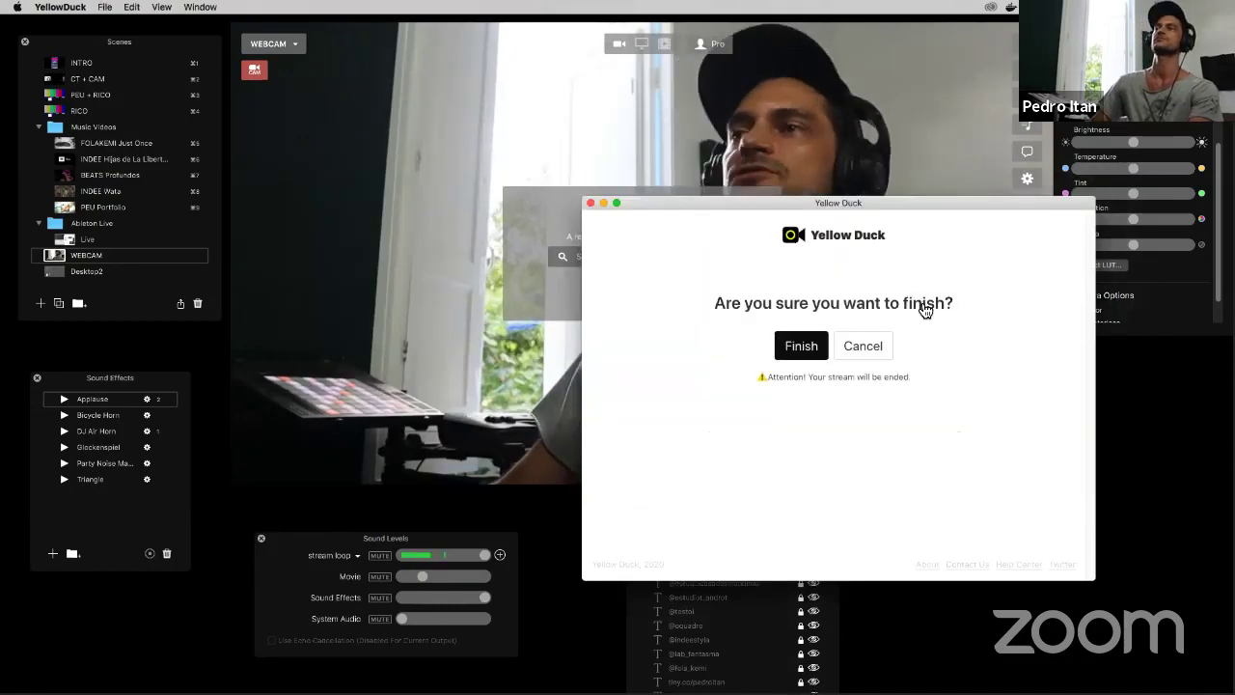
left_click(803, 350)
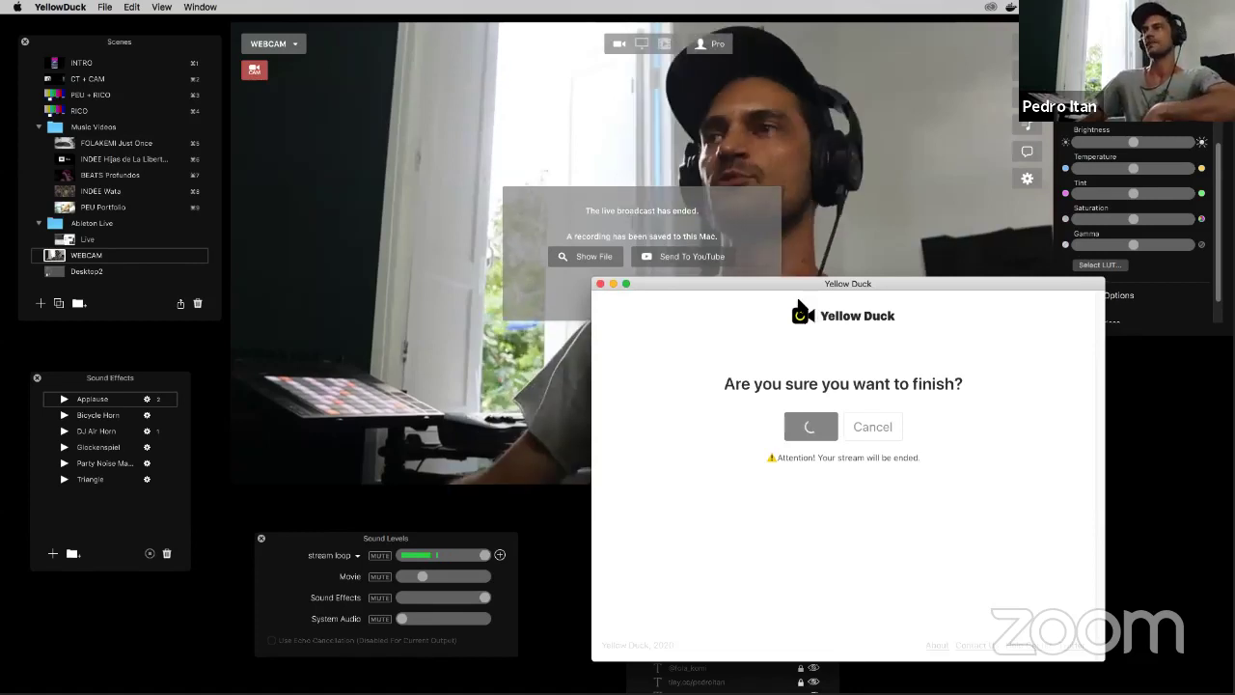
left_click_drag(823, 277, 557, 366)
left_click(844, 288)
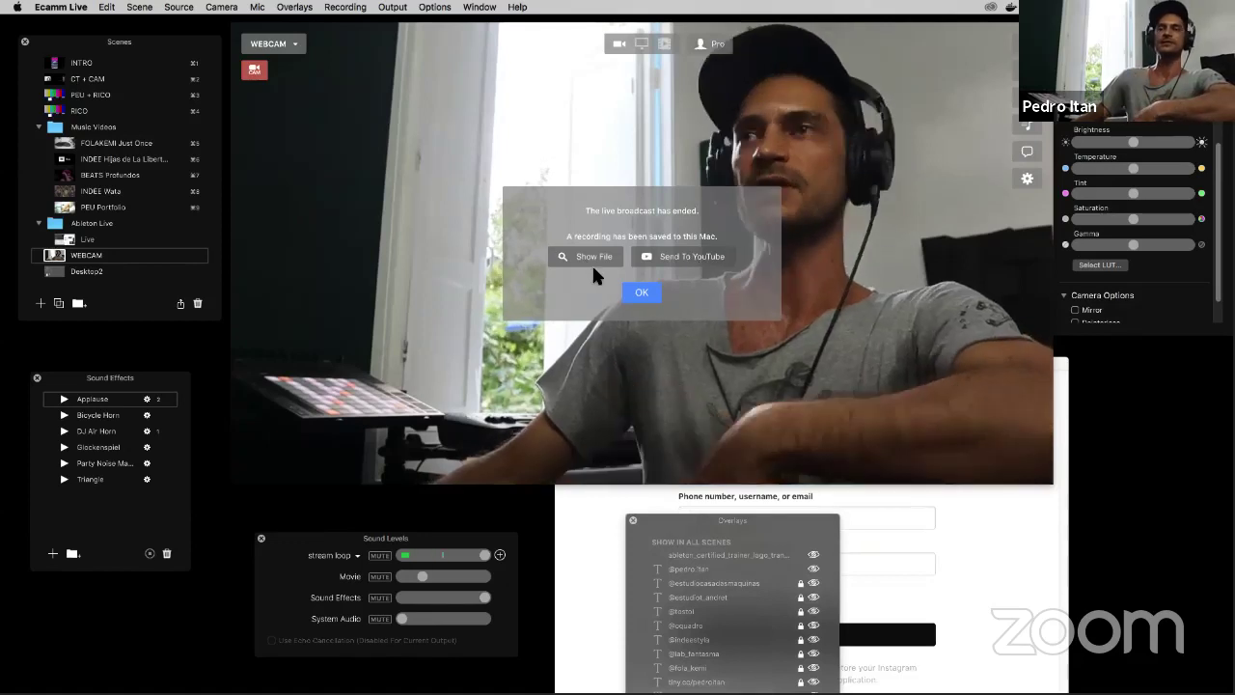
left_click(638, 292)
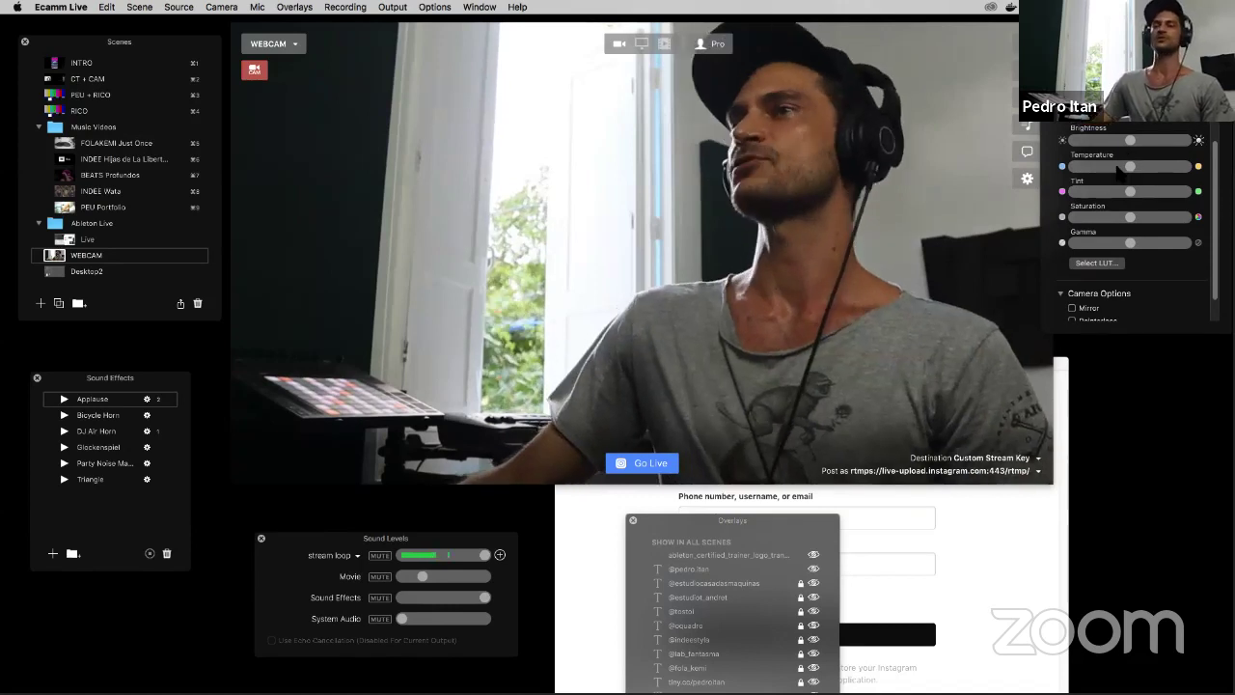
Step: Raise the webcam Brightness slider, and nudge Saturation up then slightly back down
scroll(1165, 227, "up", 2)
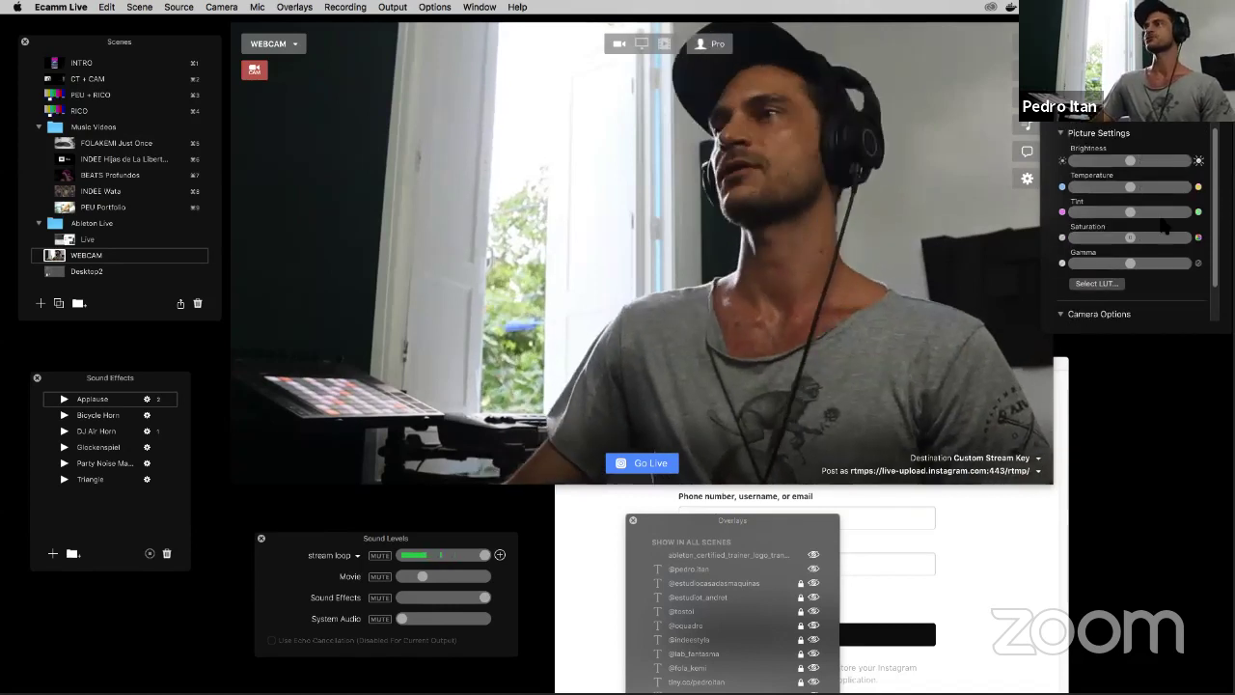
scroll(1164, 226, "down", 1)
scroll(1149, 252, "up", 2)
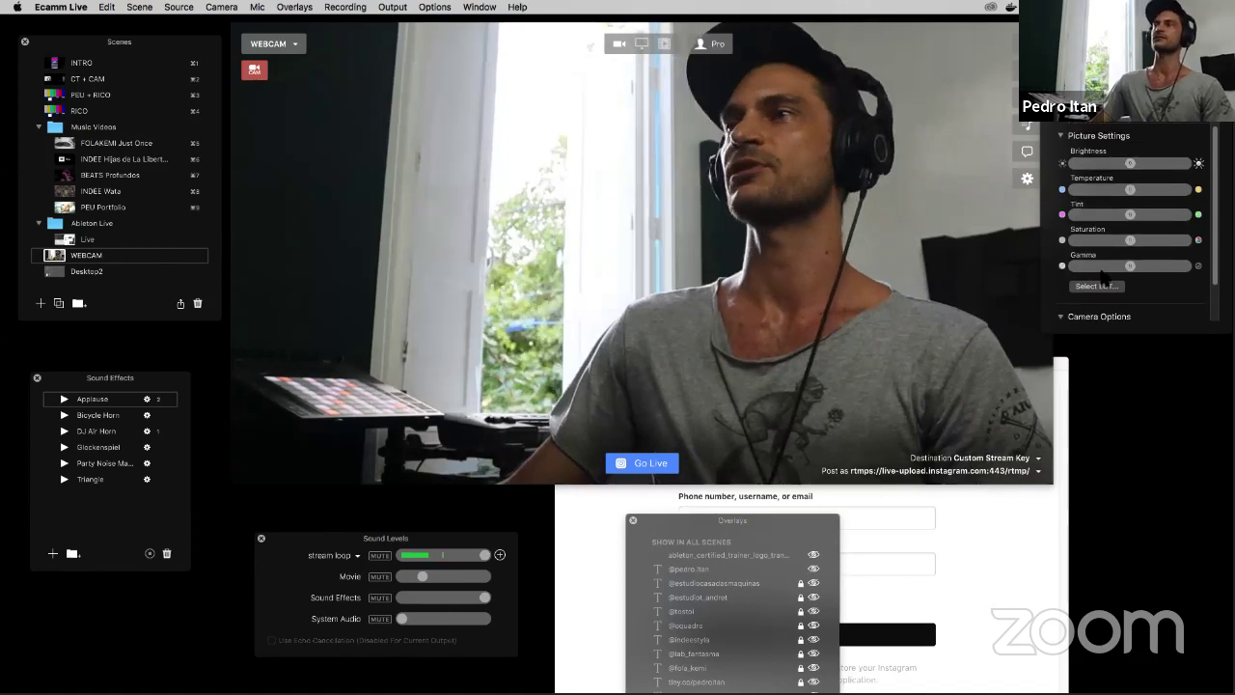
scroll(1100, 279, "down", 1)
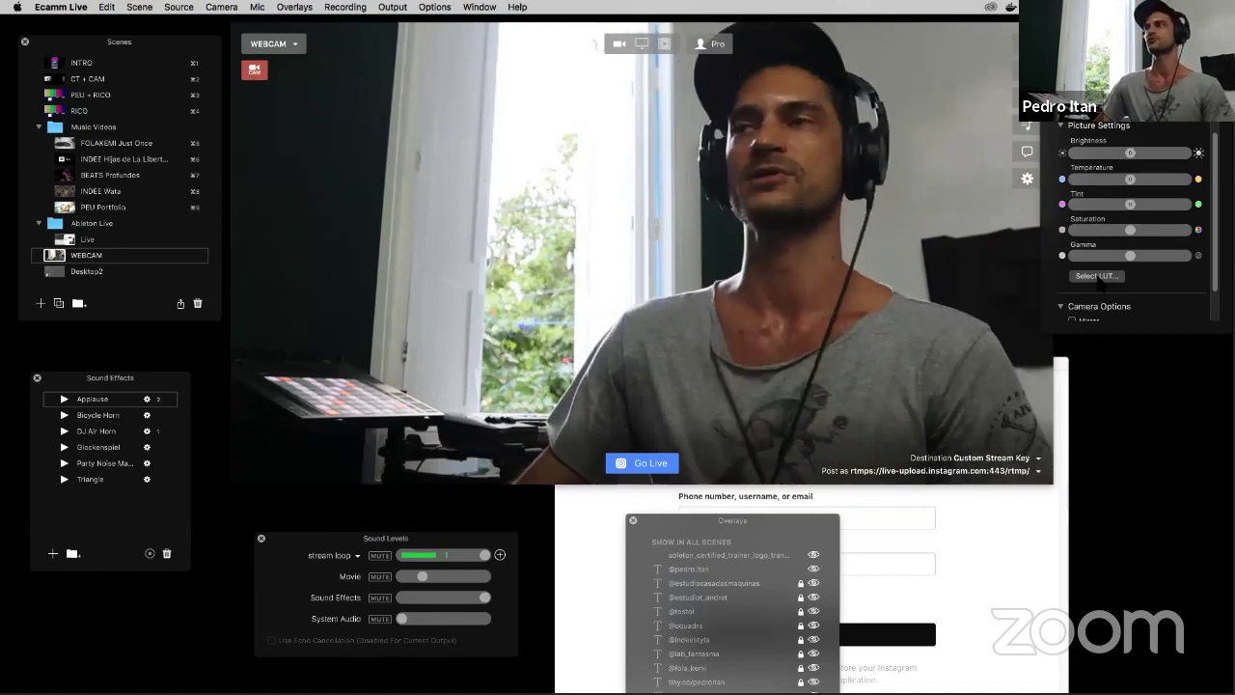
left_click(1144, 155)
left_click(1146, 232)
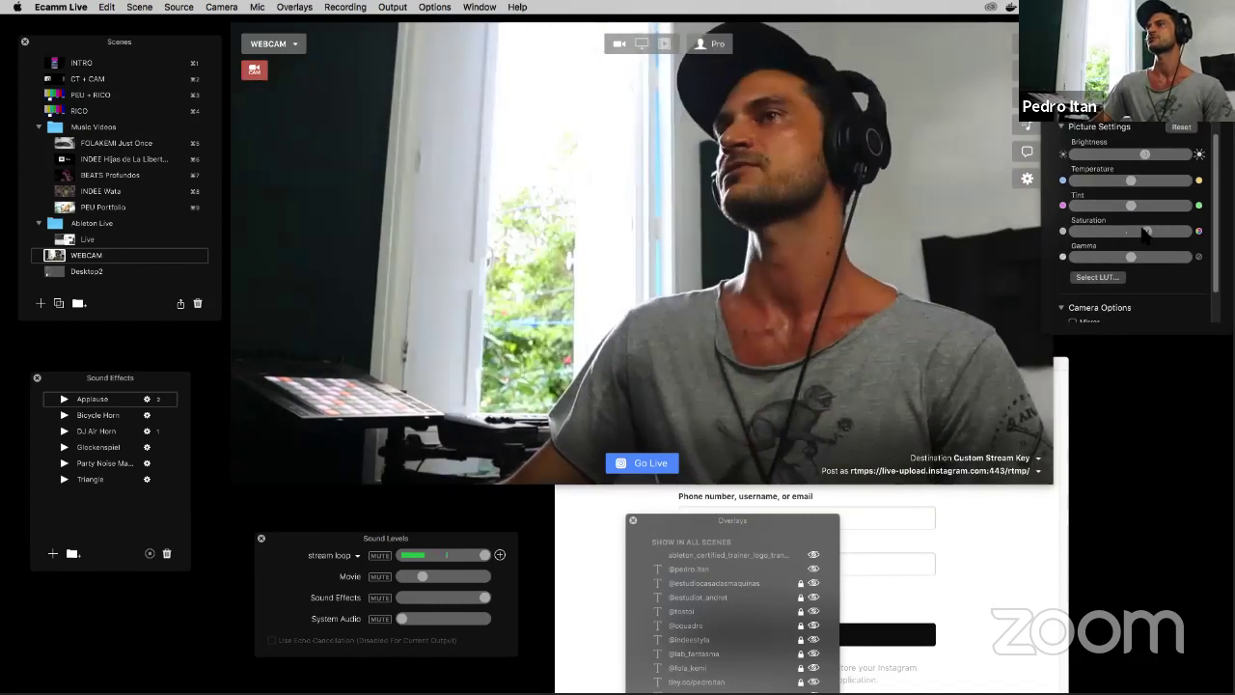
left_click(1133, 232)
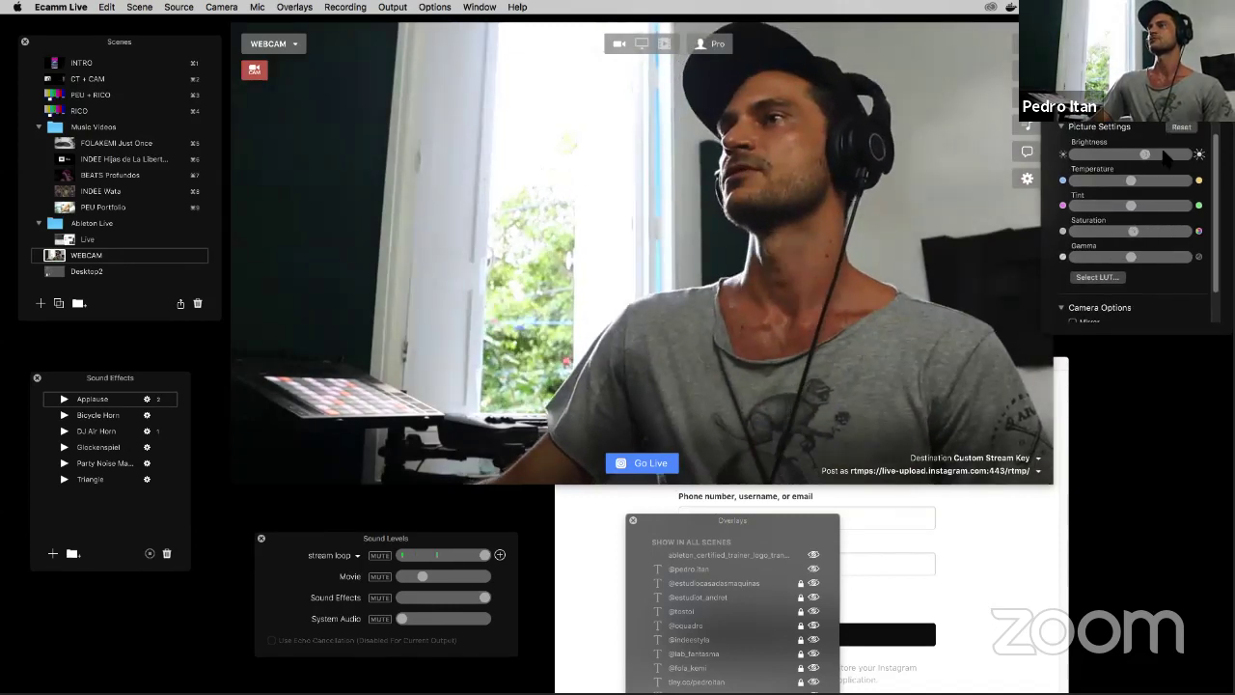
scroll(1166, 180, "down", 2)
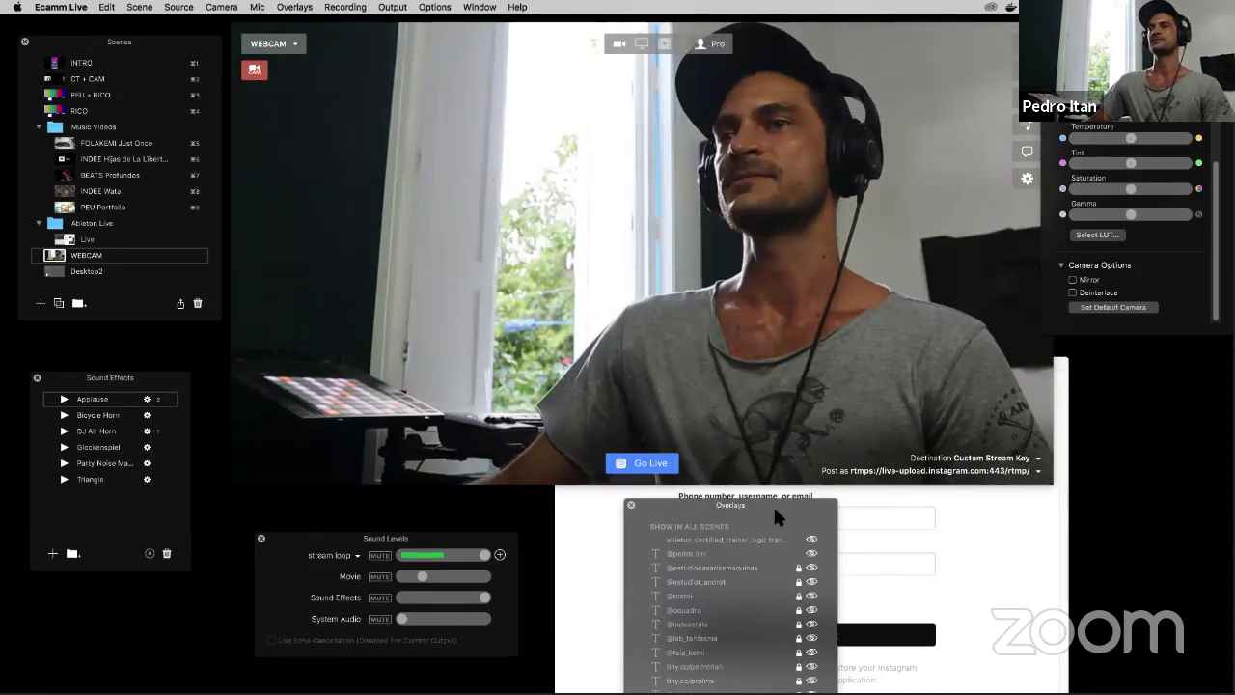
Step: Turn up the Movie volume, play the Applause effect with key 2, and close Sound Levels
left_click_drag(460, 262, 595, 242)
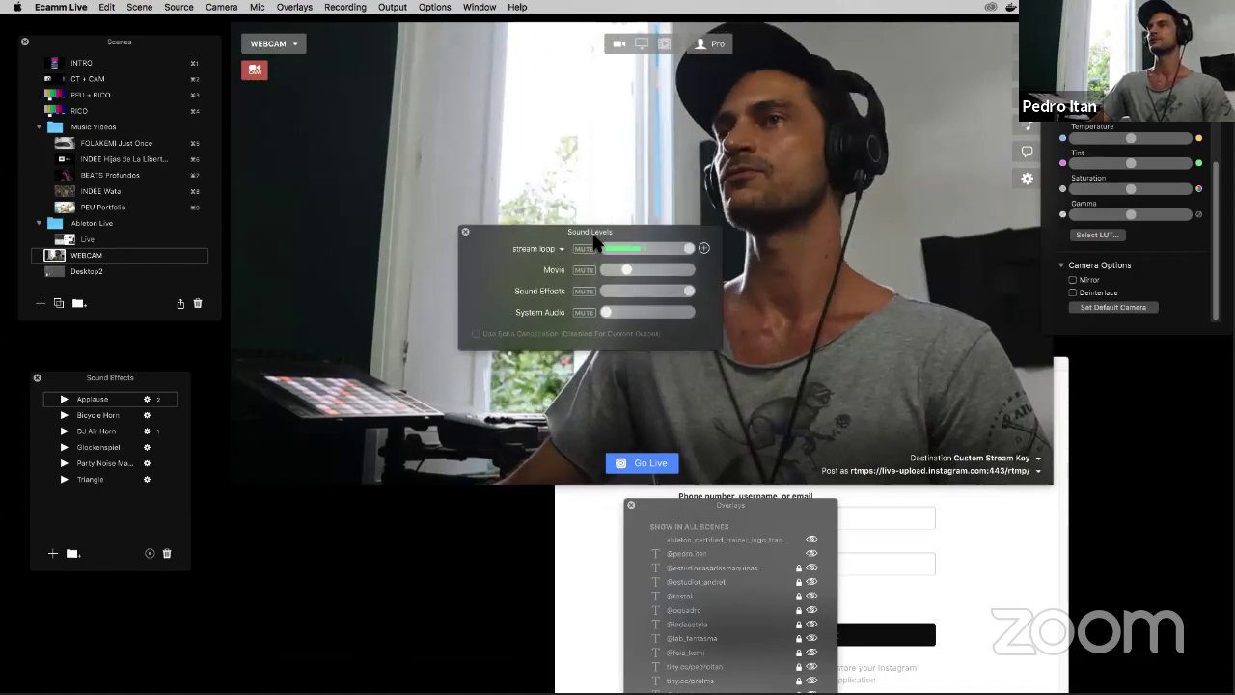
left_click(674, 271)
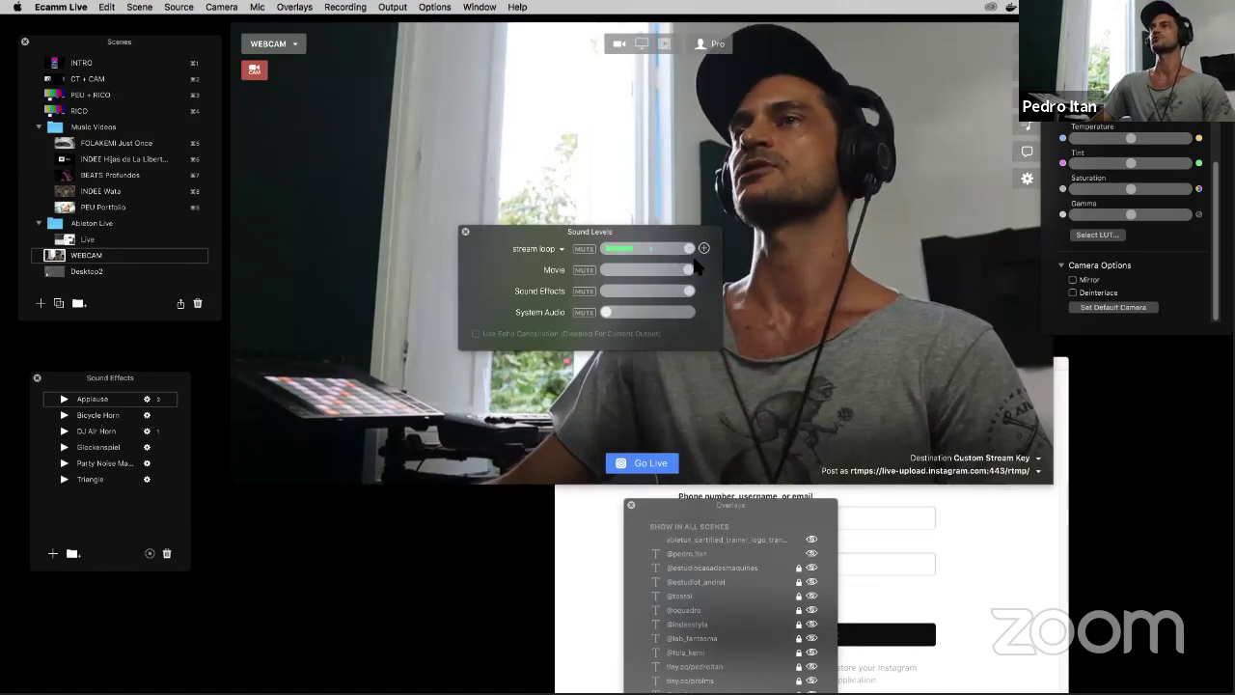
left_click_drag(658, 273, 691, 271)
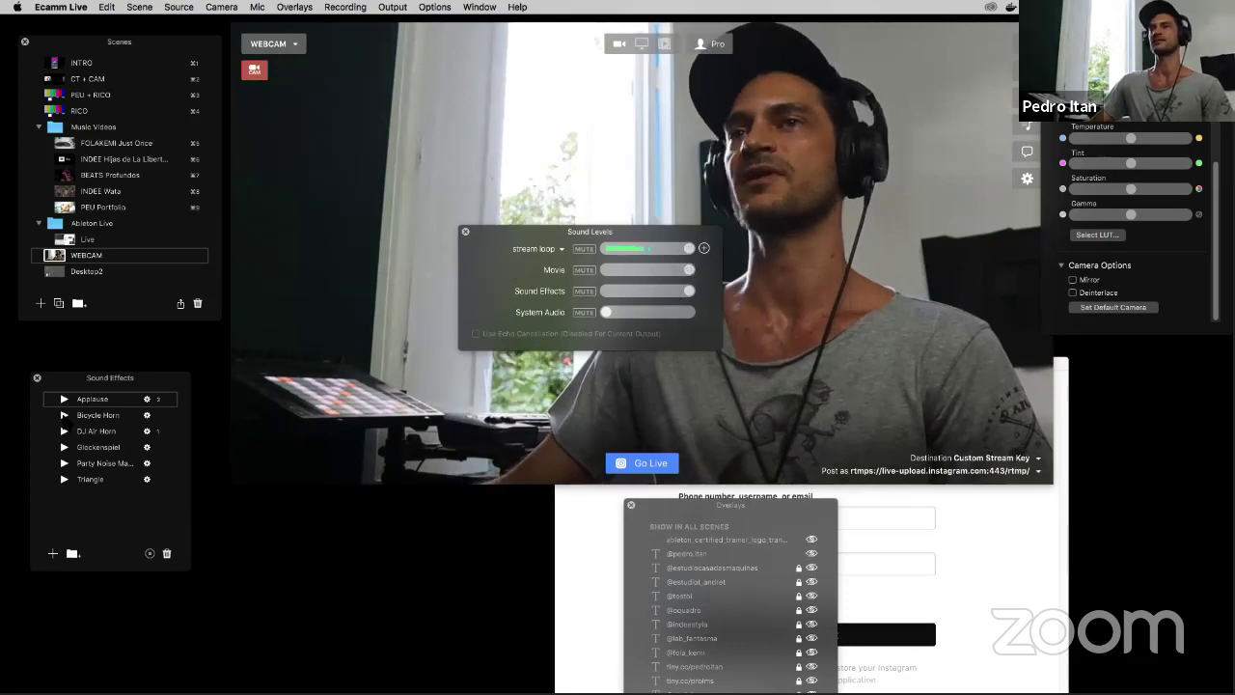
key("2")
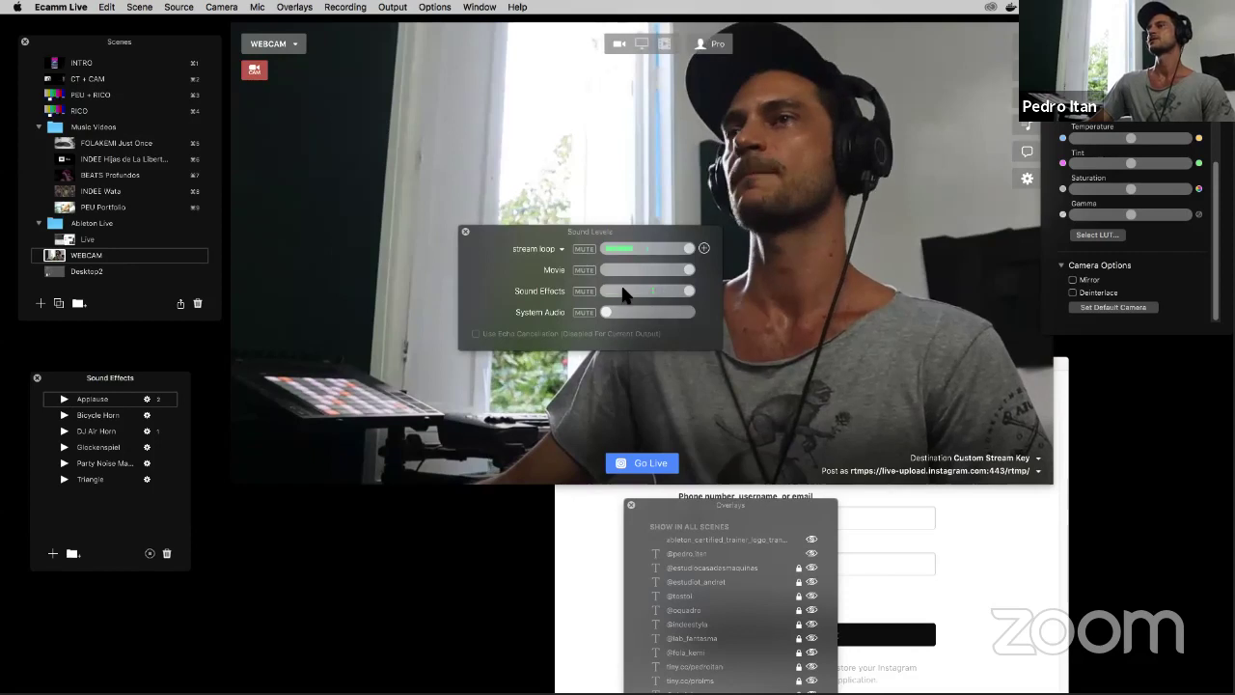
left_click(536, 248)
left_click(467, 232)
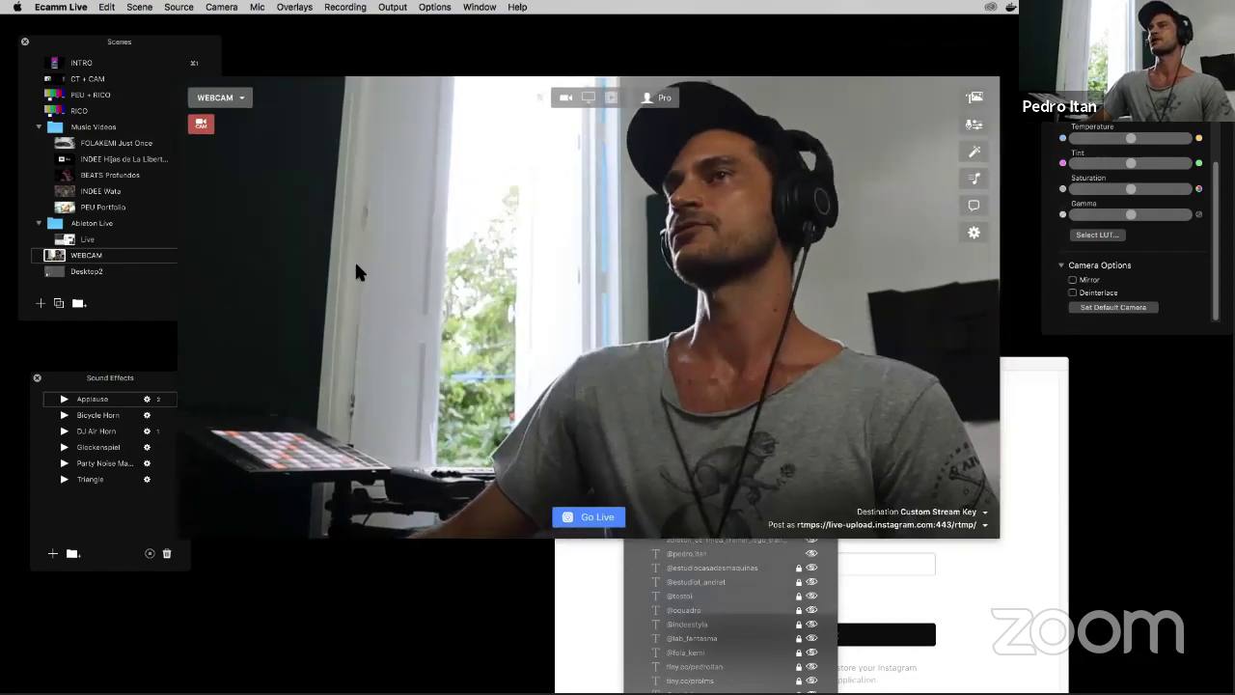
Step: Review Bandwidth Statistics from the Window menu, close the panel, and bring up Preferences
left_click(479, 6)
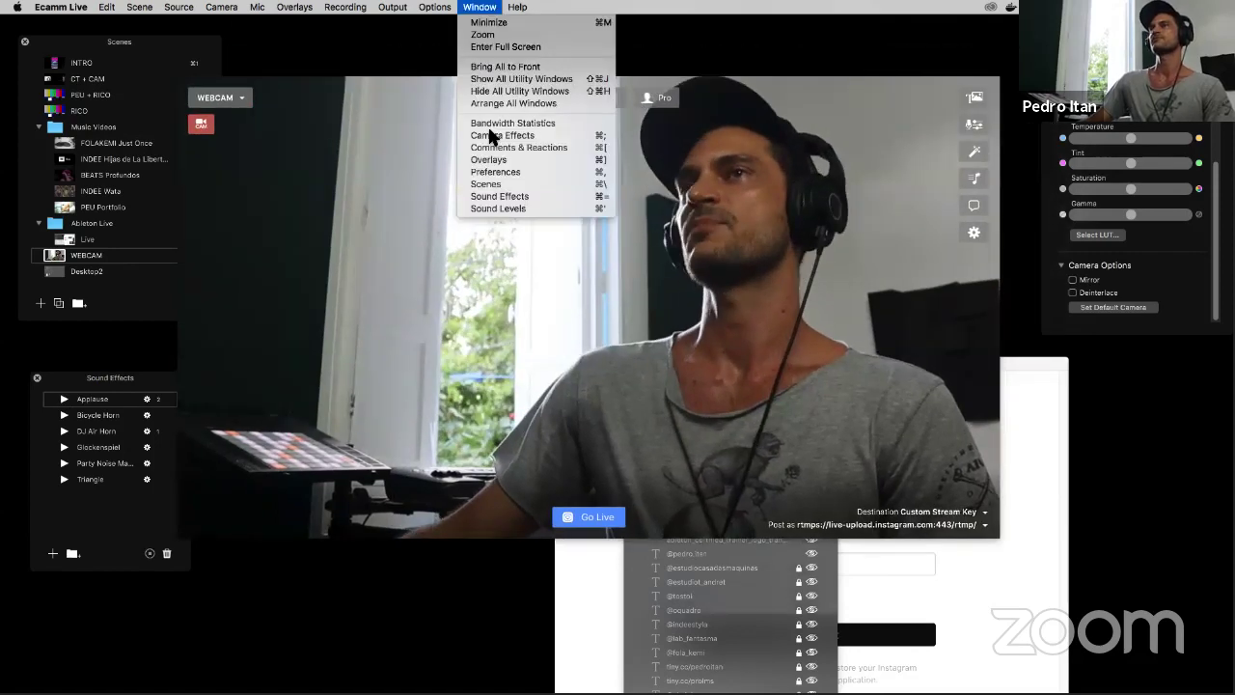
left_click(513, 122)
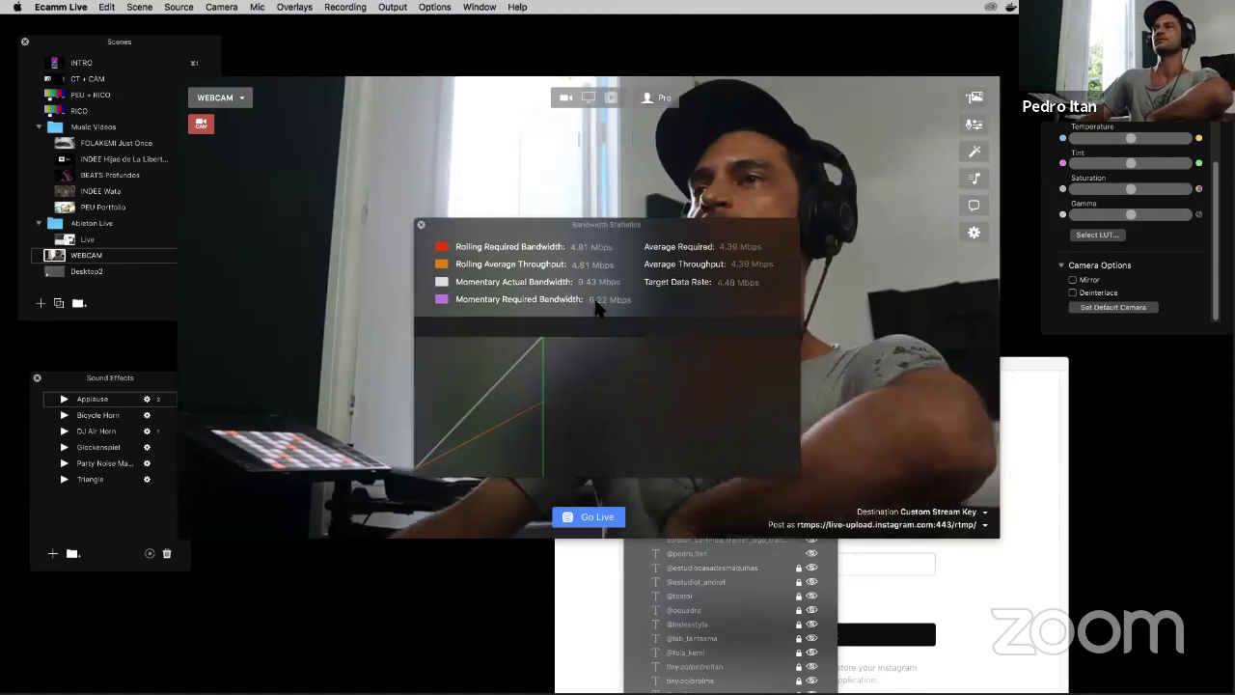
left_click_drag(599, 309, 614, 357)
left_click_drag(572, 425, 358, 590)
key("super+w")
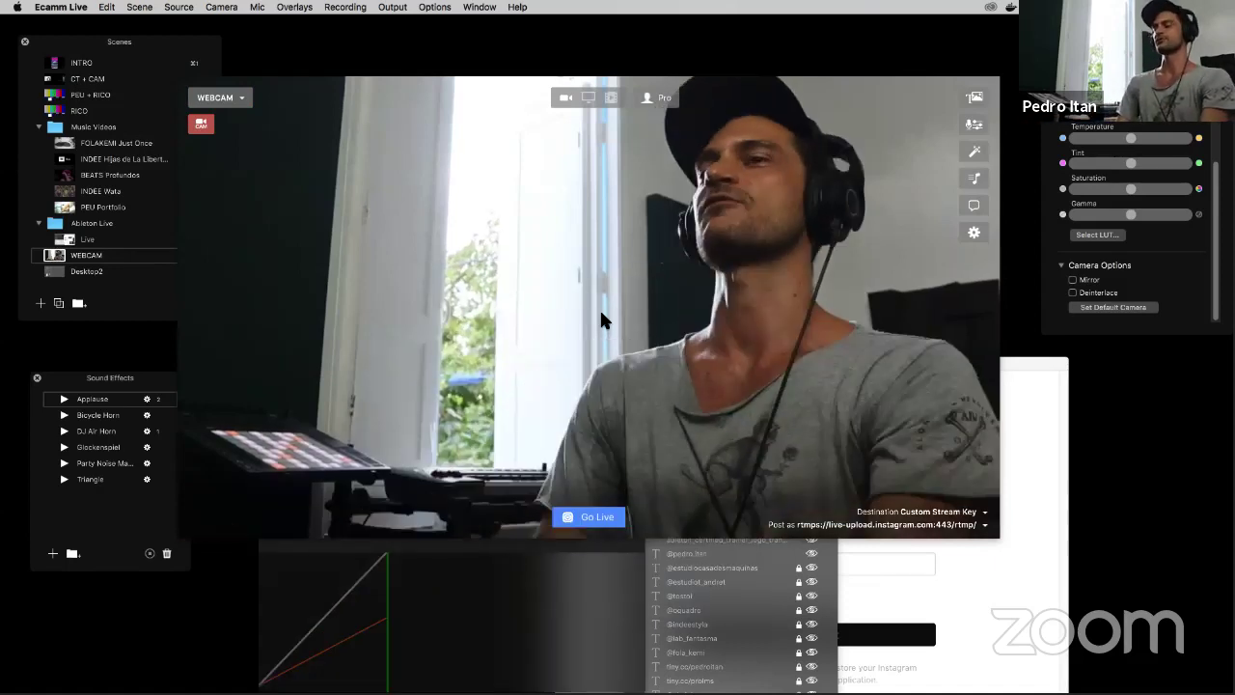
key("super+comma")
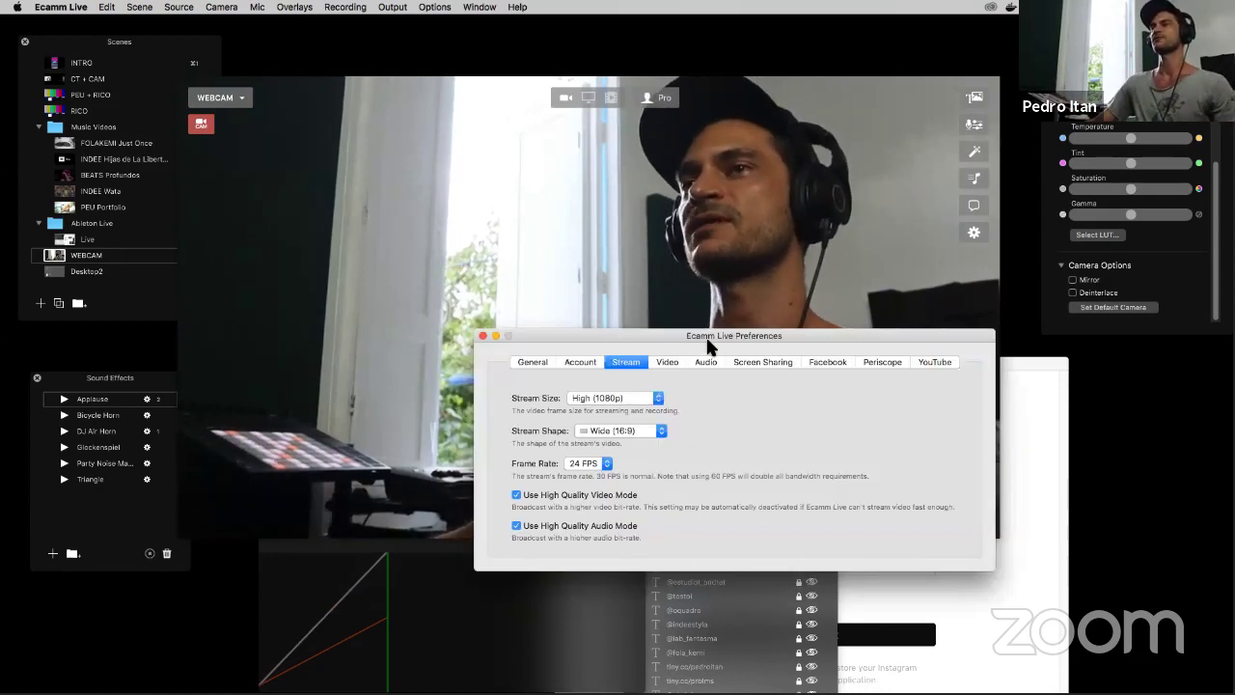
Step: Set Stream Shape to Tall (9:16) and close Preferences
left_click_drag(705, 335, 654, 223)
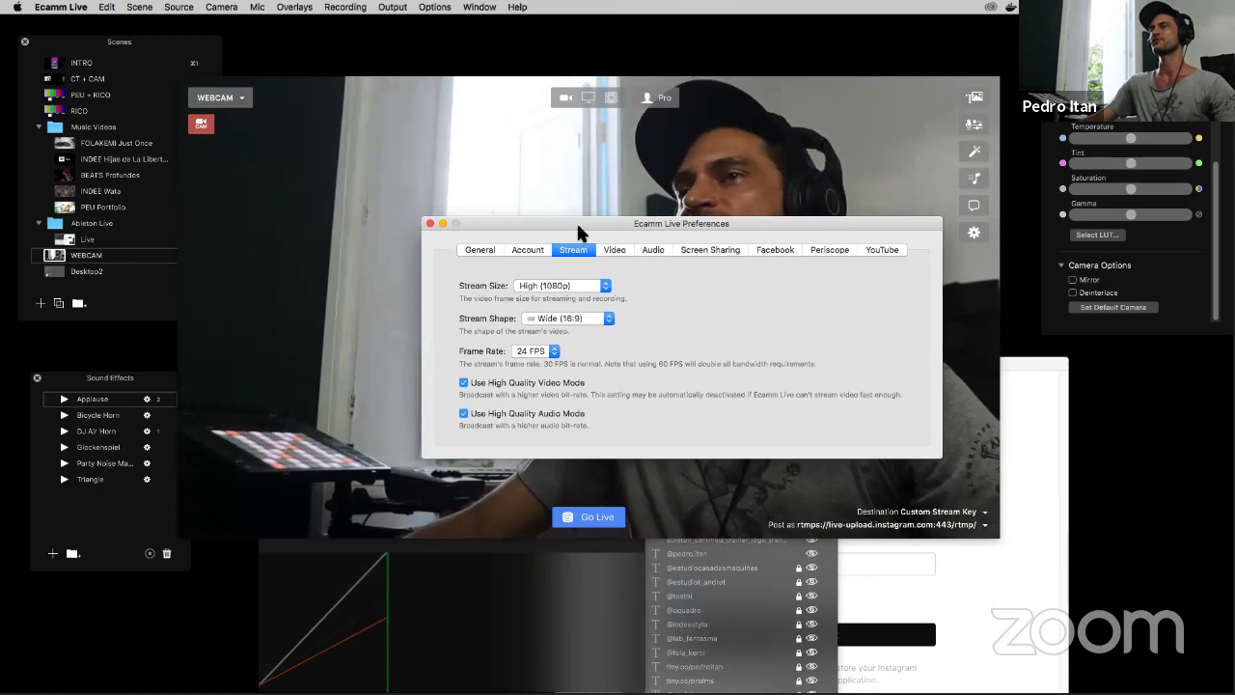
left_click(585, 318)
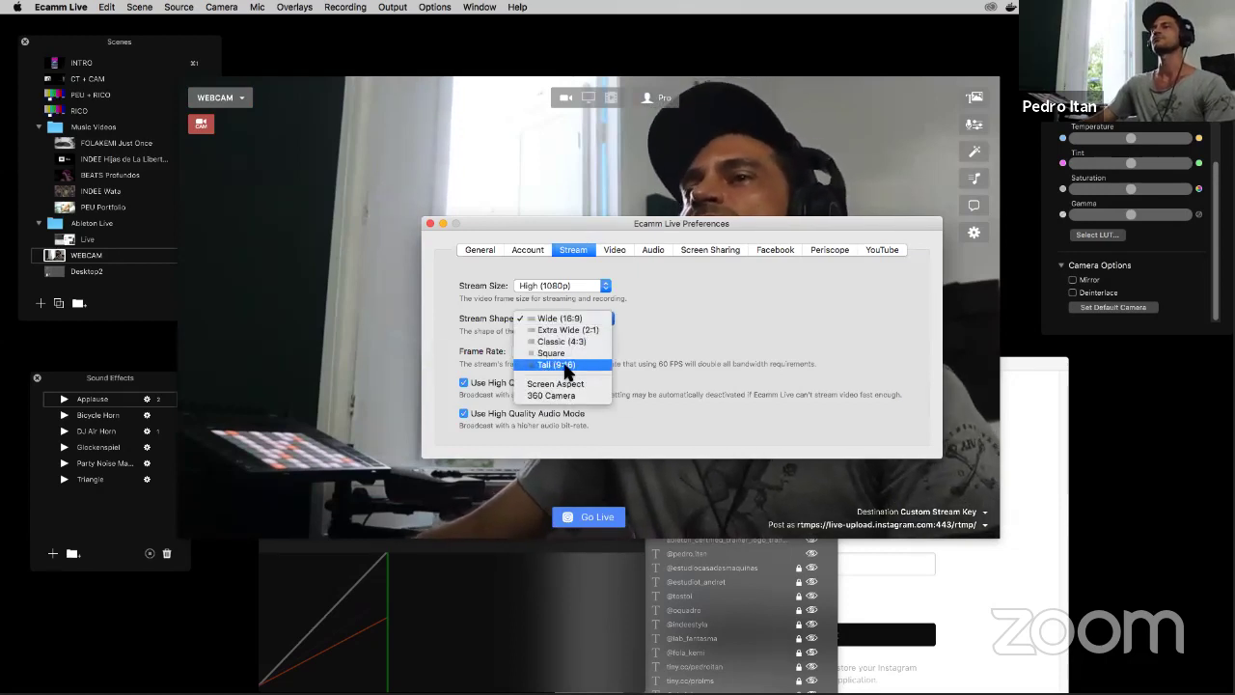
left_click(563, 365)
left_click(431, 223)
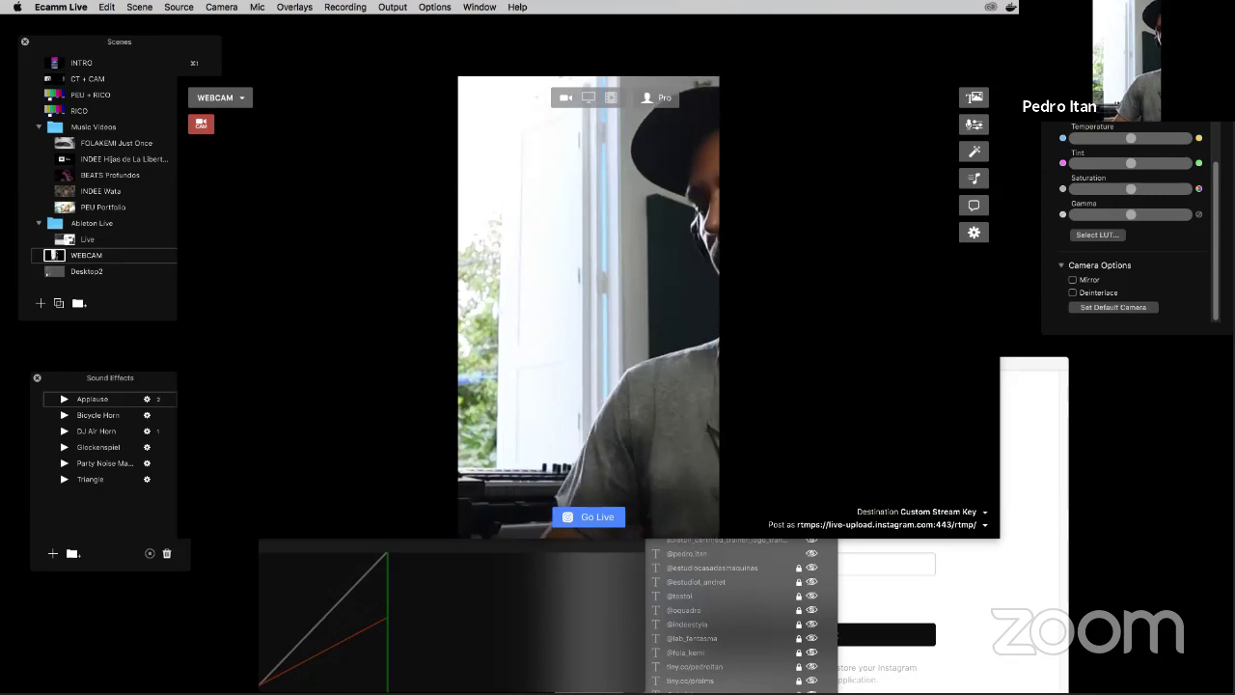
Step: Reopen Preferences and set Stream Shape back to Wide (16:9), then close it
key("super+comma")
left_click(579, 318)
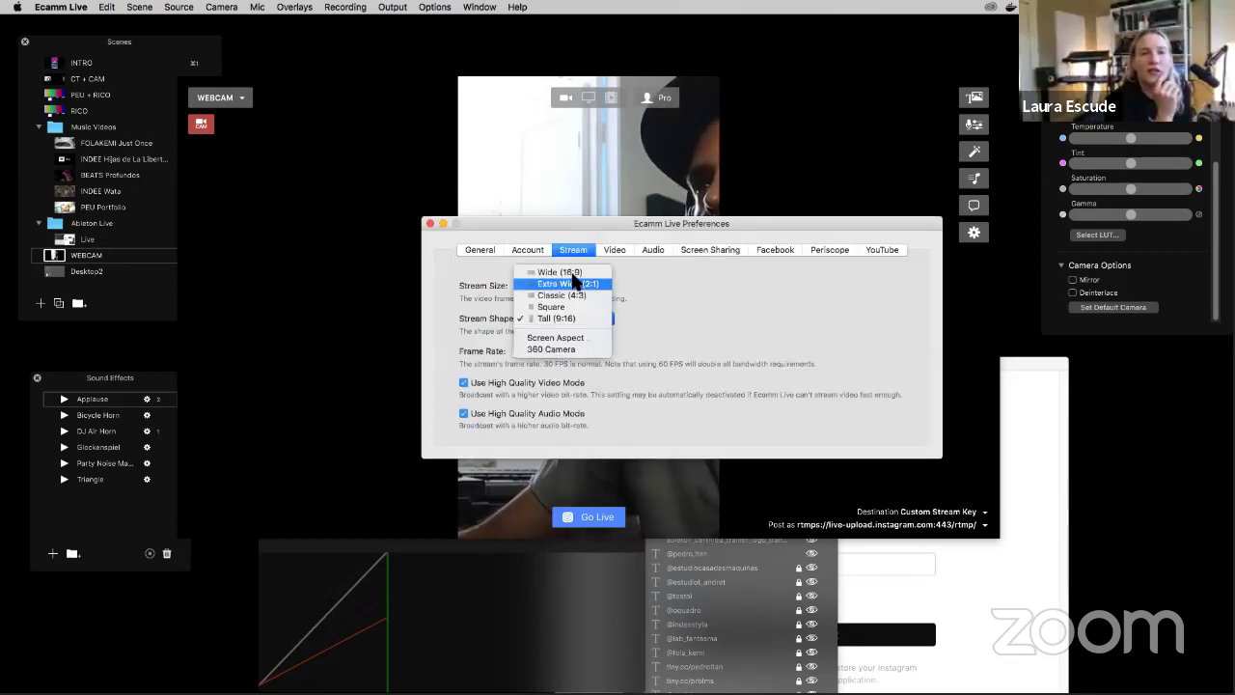
left_click(569, 271)
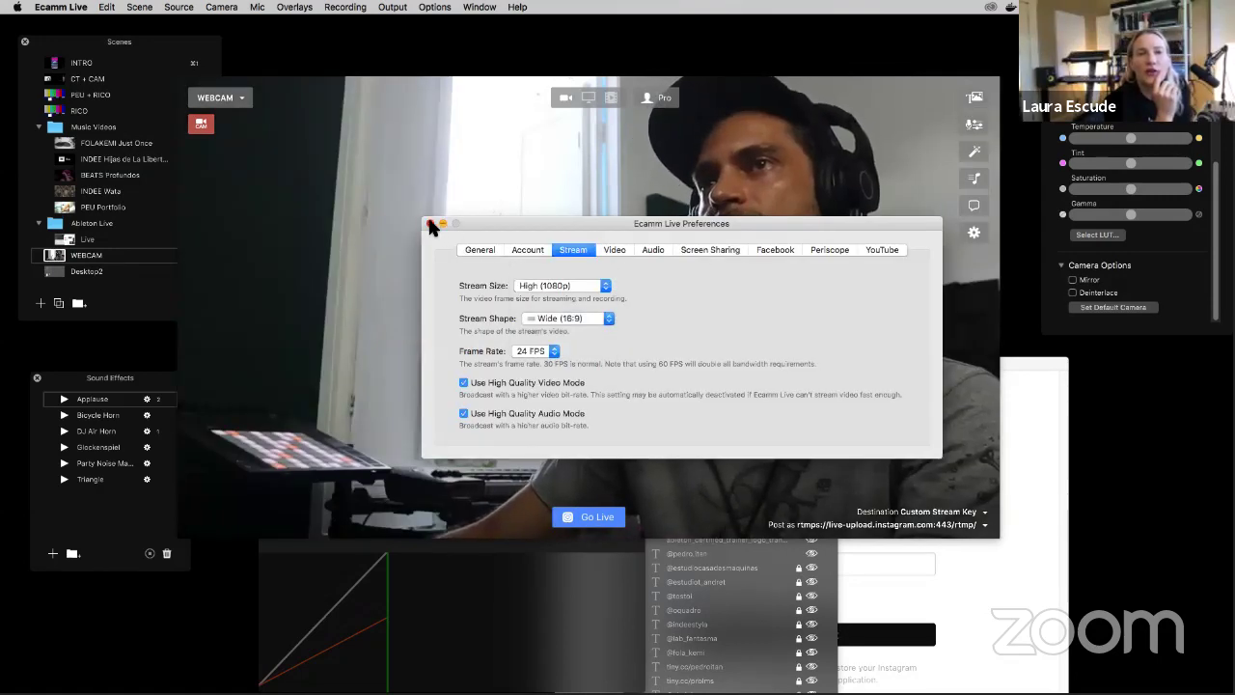
left_click(432, 223)
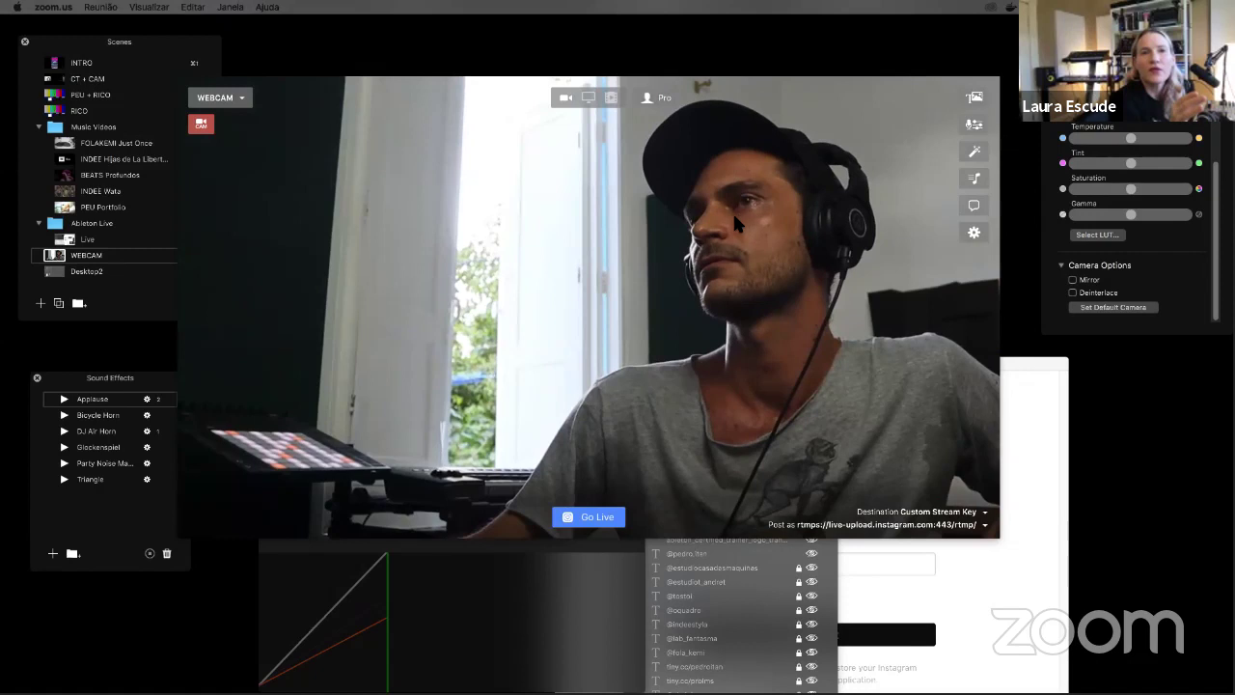
Step: Bring Ecamm Live forward, set Stream Shape to Tall (9:16) in Preferences, and close it
left_click(439, 322)
key("super+comma")
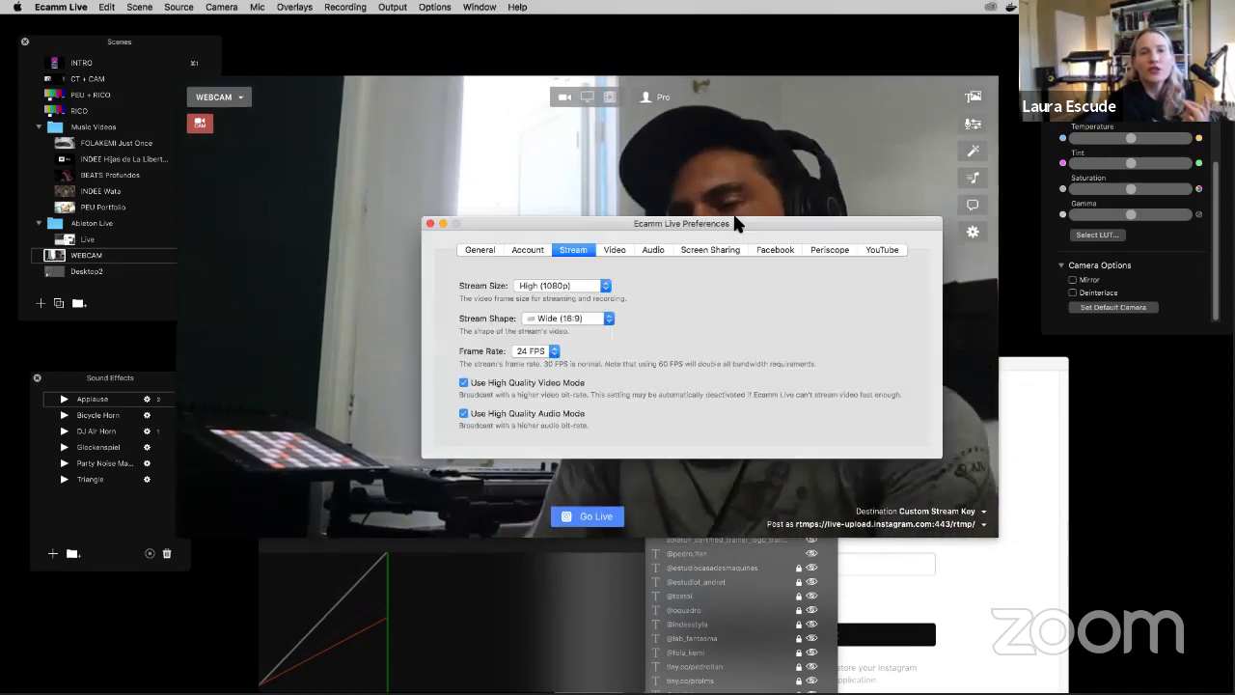
left_click(552, 318)
left_click(550, 364)
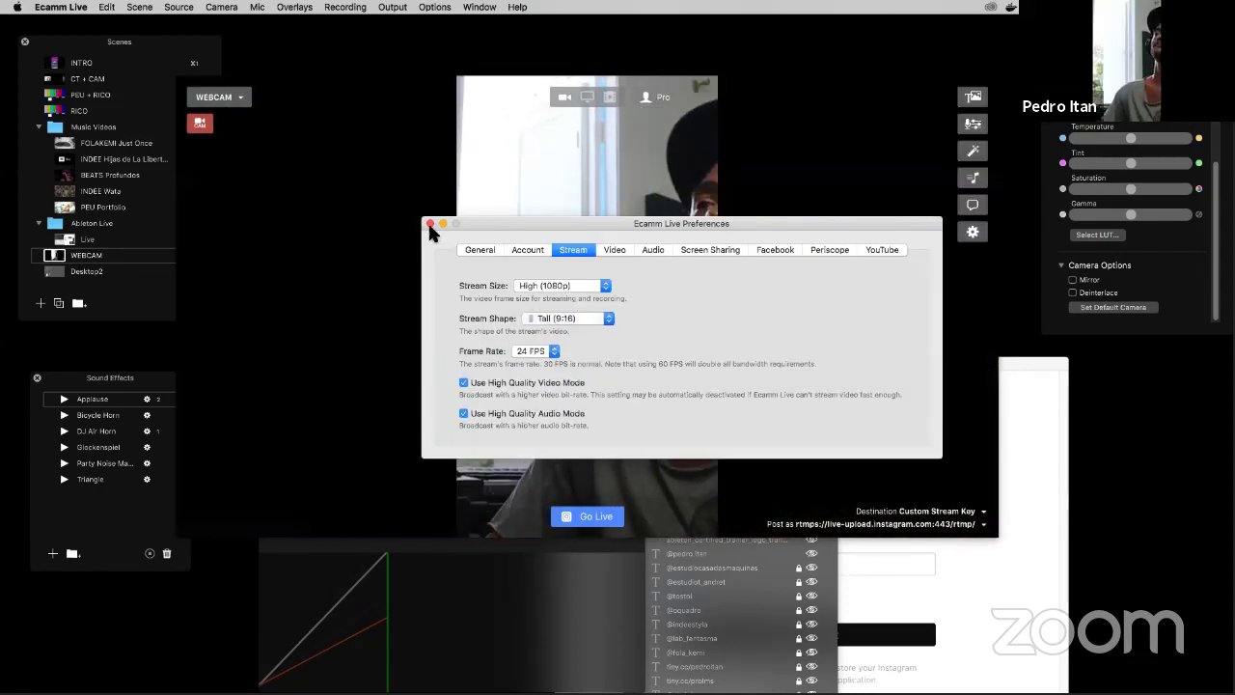
key("super+w")
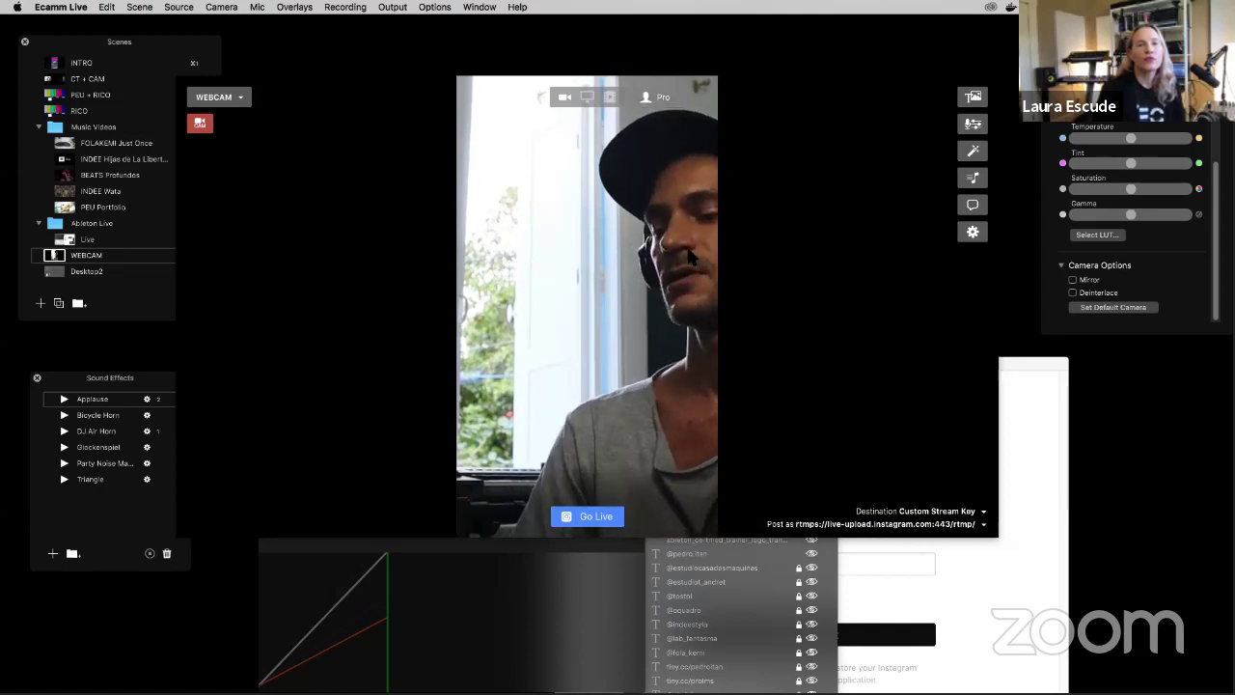
Step: Set Stream Shape back to Wide (16:9) and play the DJ Air Horn sound effect
key("super+comma")
left_click(600, 319)
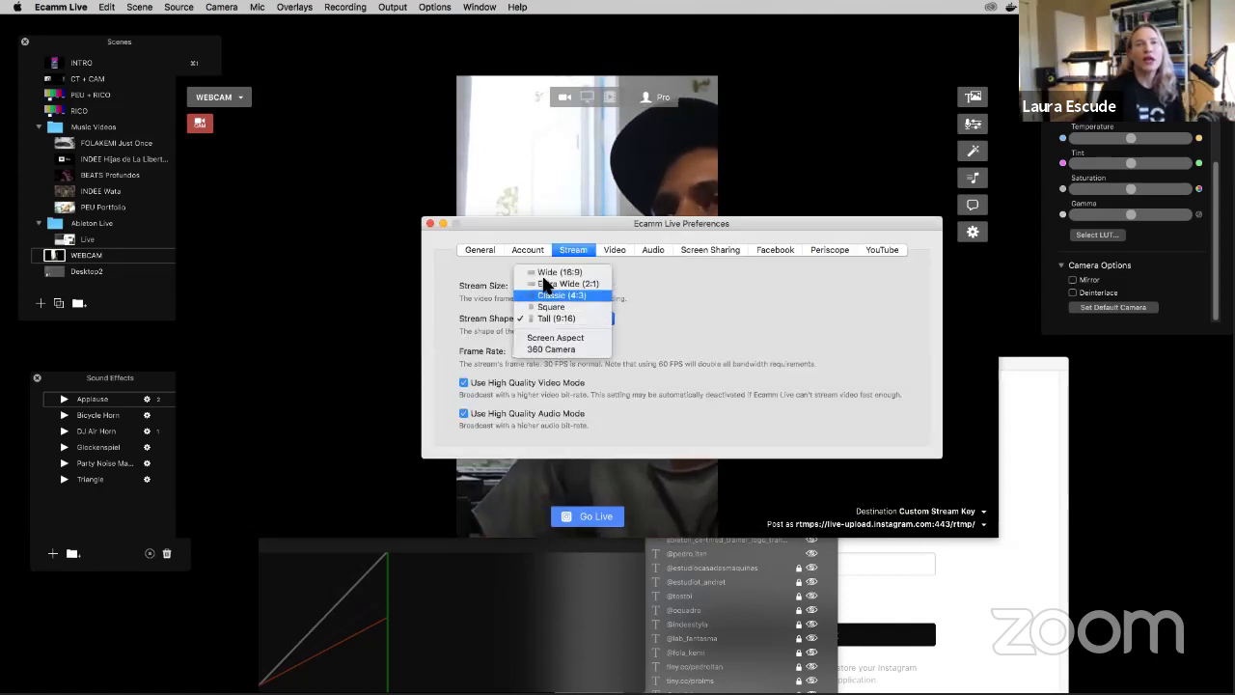
left_click(429, 224)
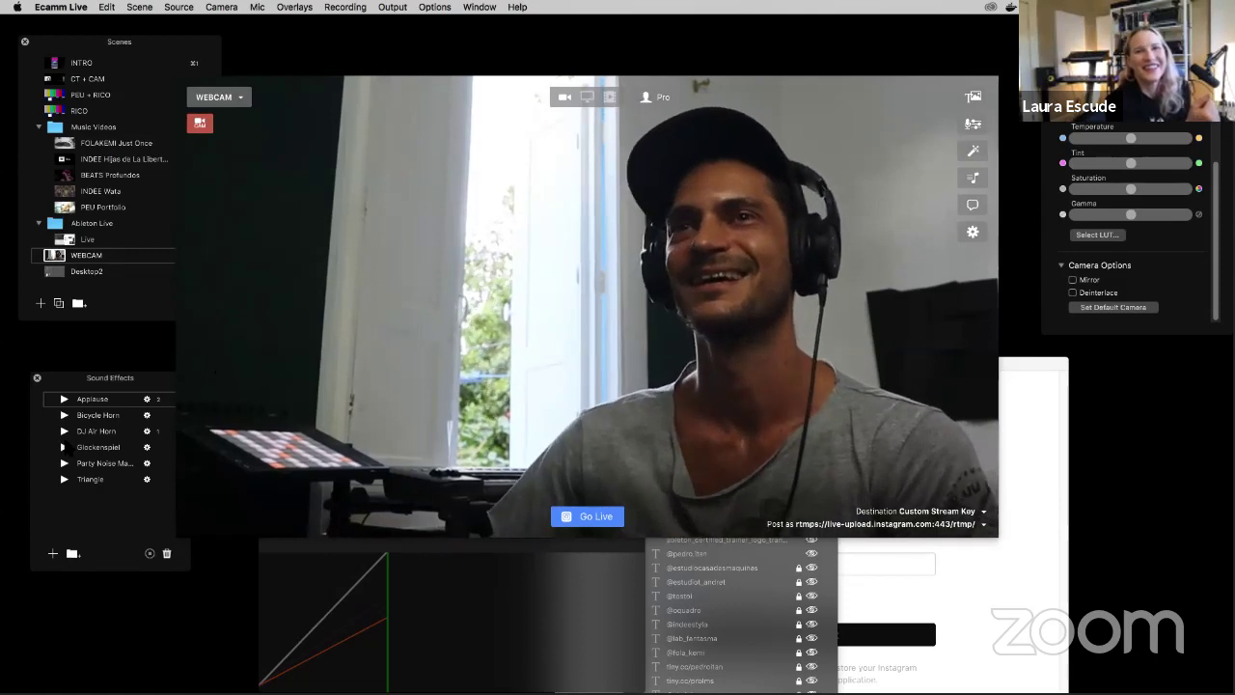
left_click(63, 430)
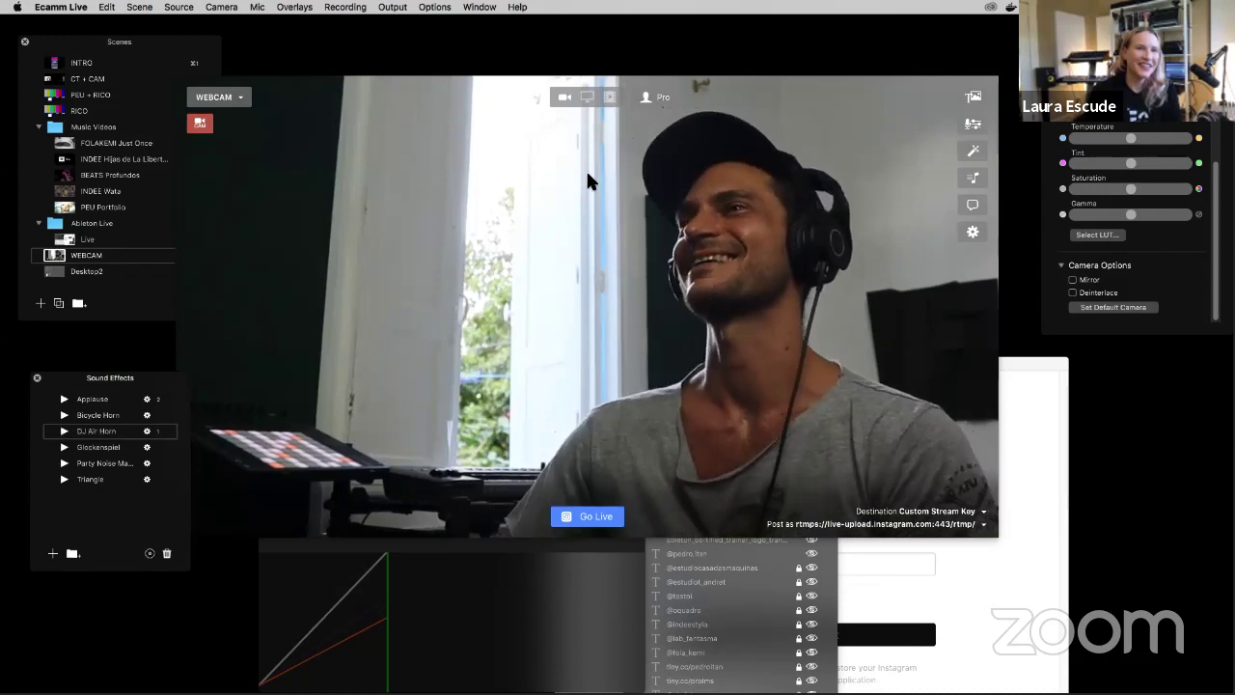
left_click_drag(599, 169, 600, 136)
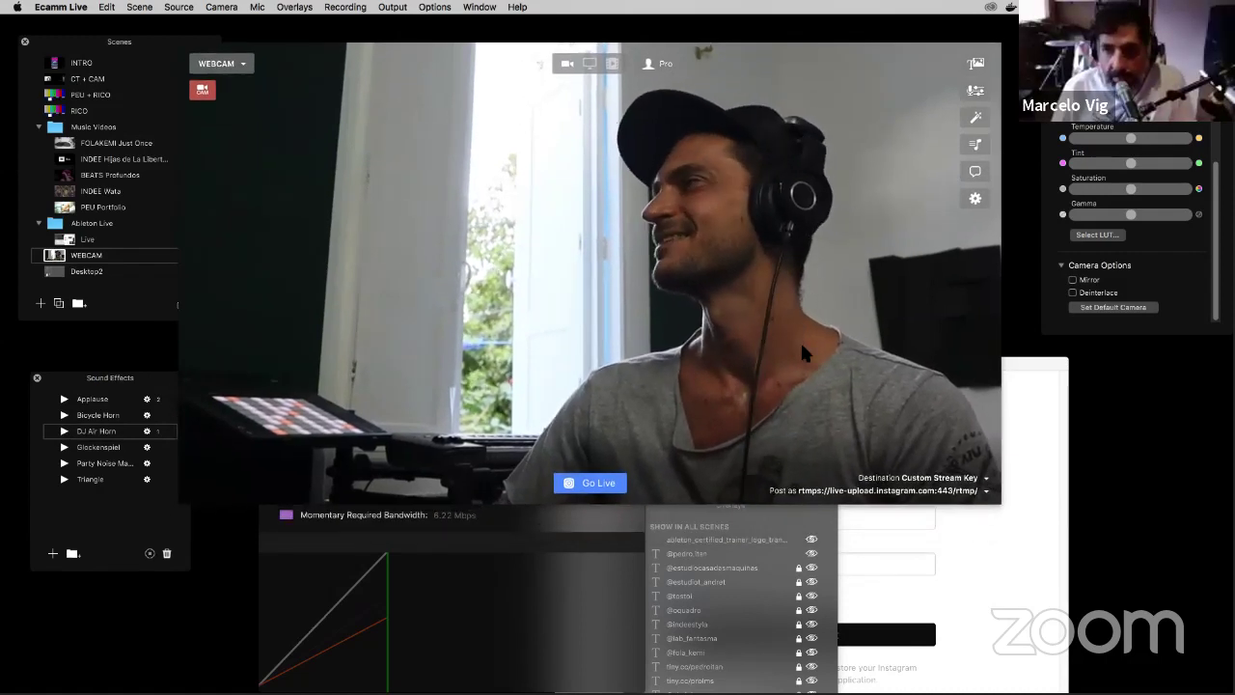
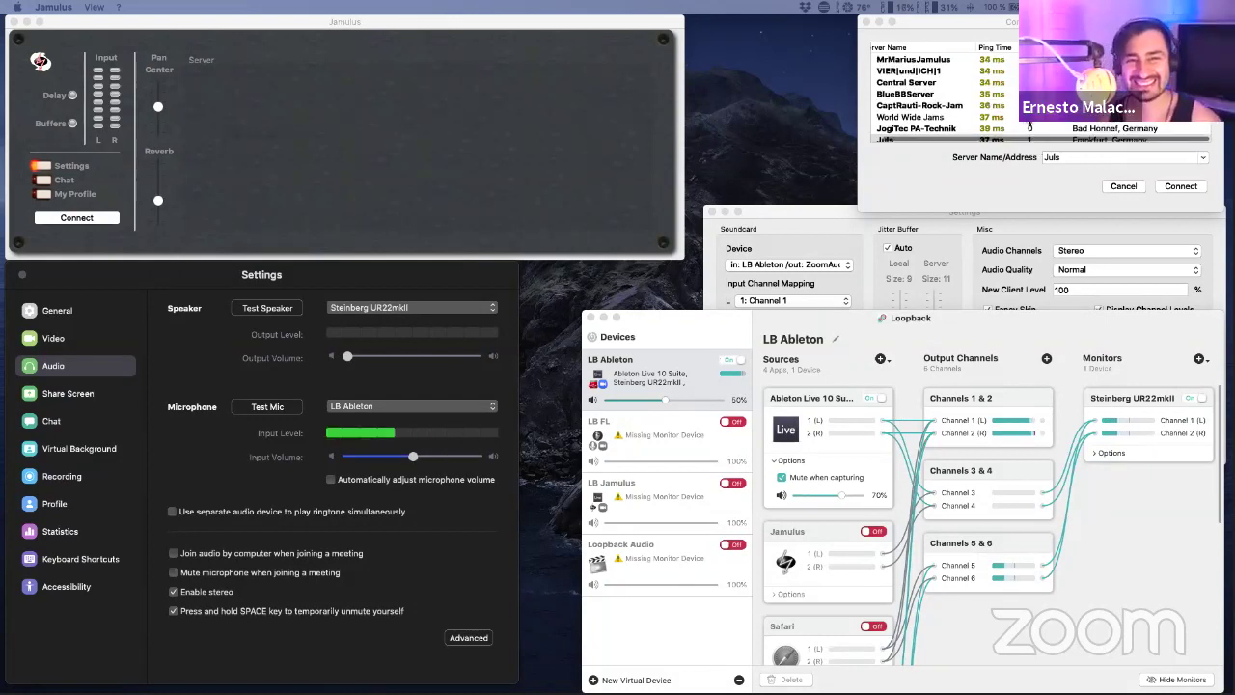
Step: Turn on the Jamulus source in Loopback, then join Central Server and accept its licence
left_click(873, 531)
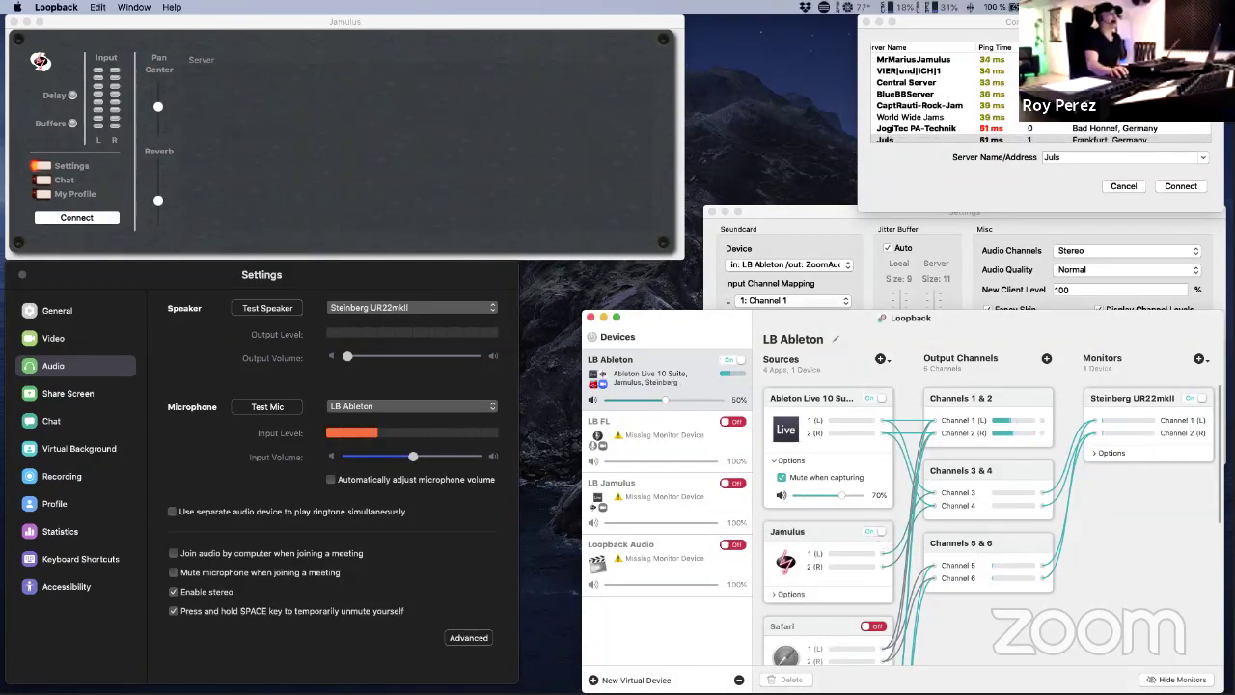
left_click(940, 83)
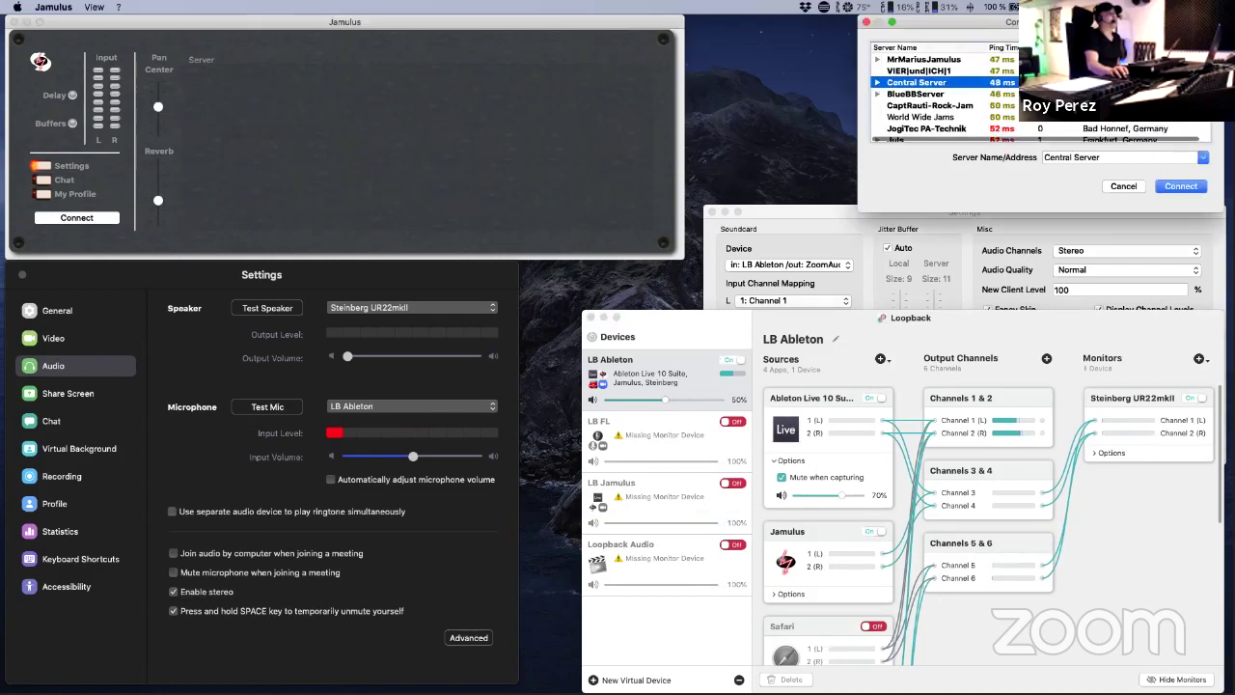
left_click(1180, 186)
left_click(643, 460)
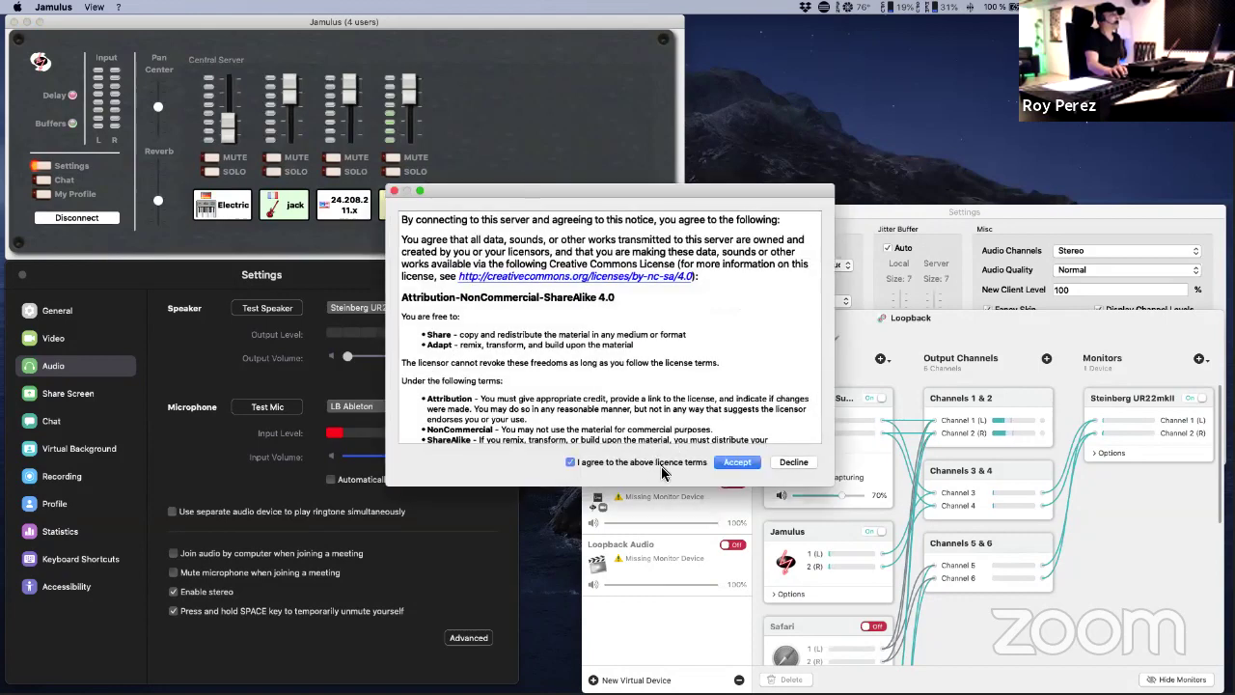
left_click(730, 463)
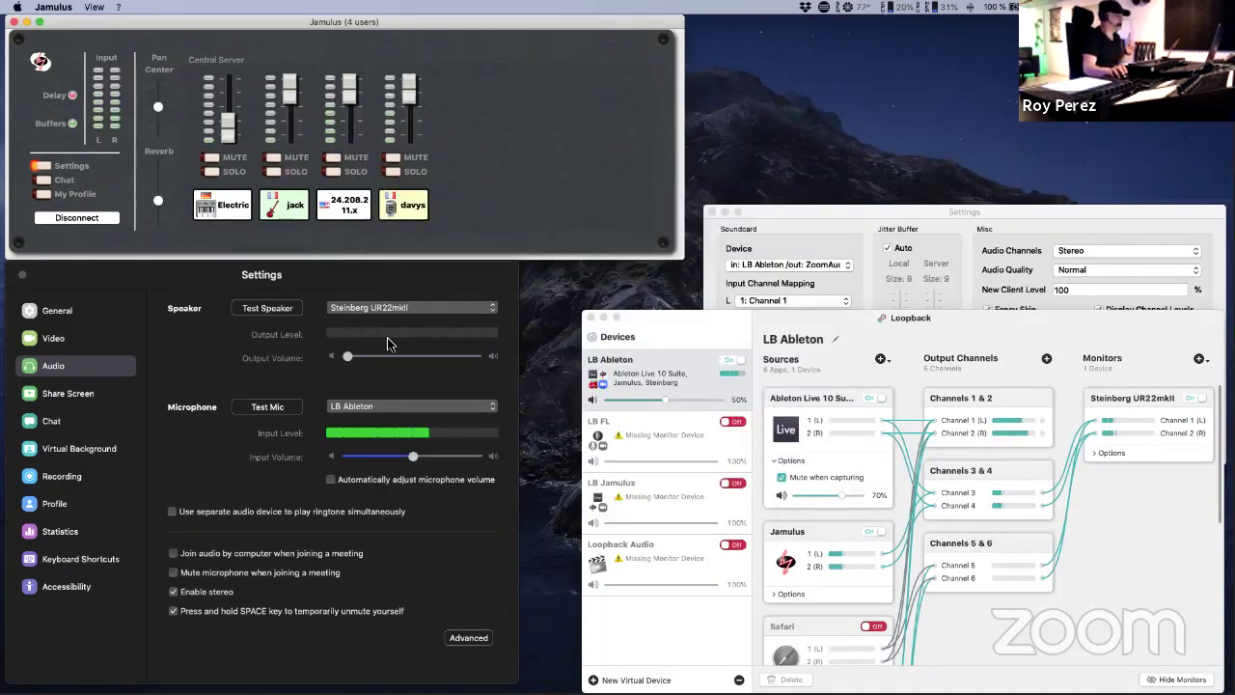
Step: Leave Central Server and connect to MrMariusJamulus, then check the Loopback and Jamulus settings windows
left_click(77, 219)
left_click(77, 218)
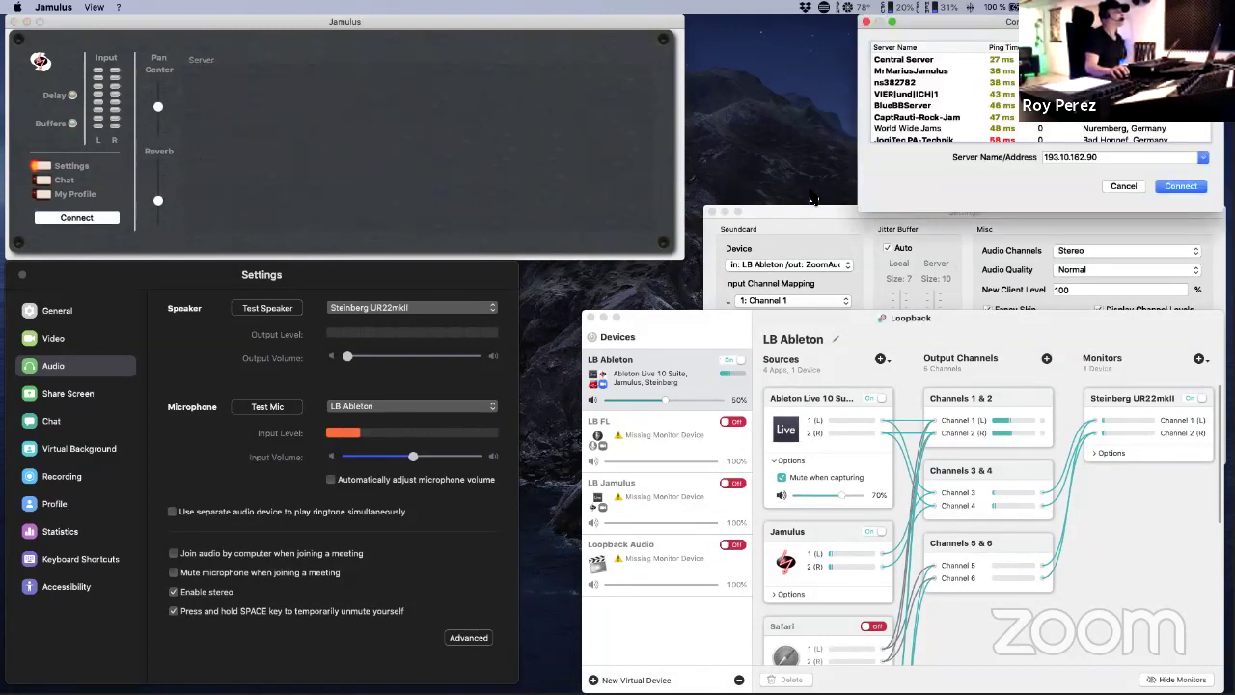
left_click(985, 73)
scroll(1004, 125, "down", 2)
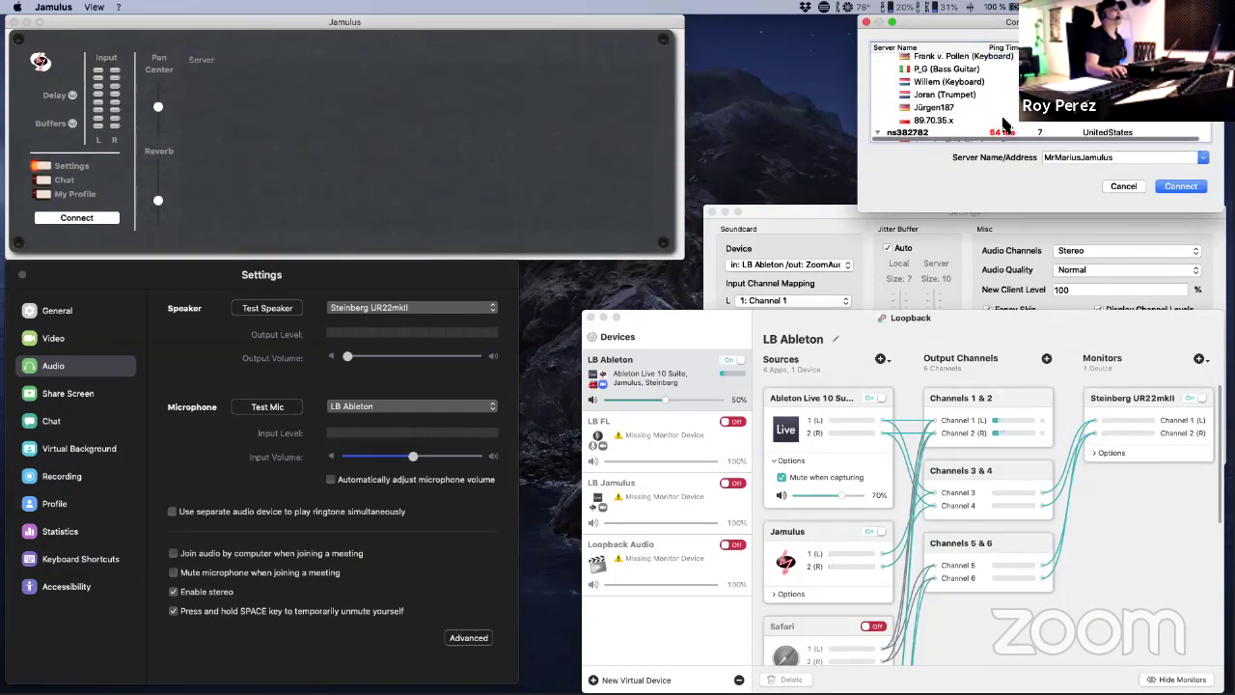
left_click(1181, 186)
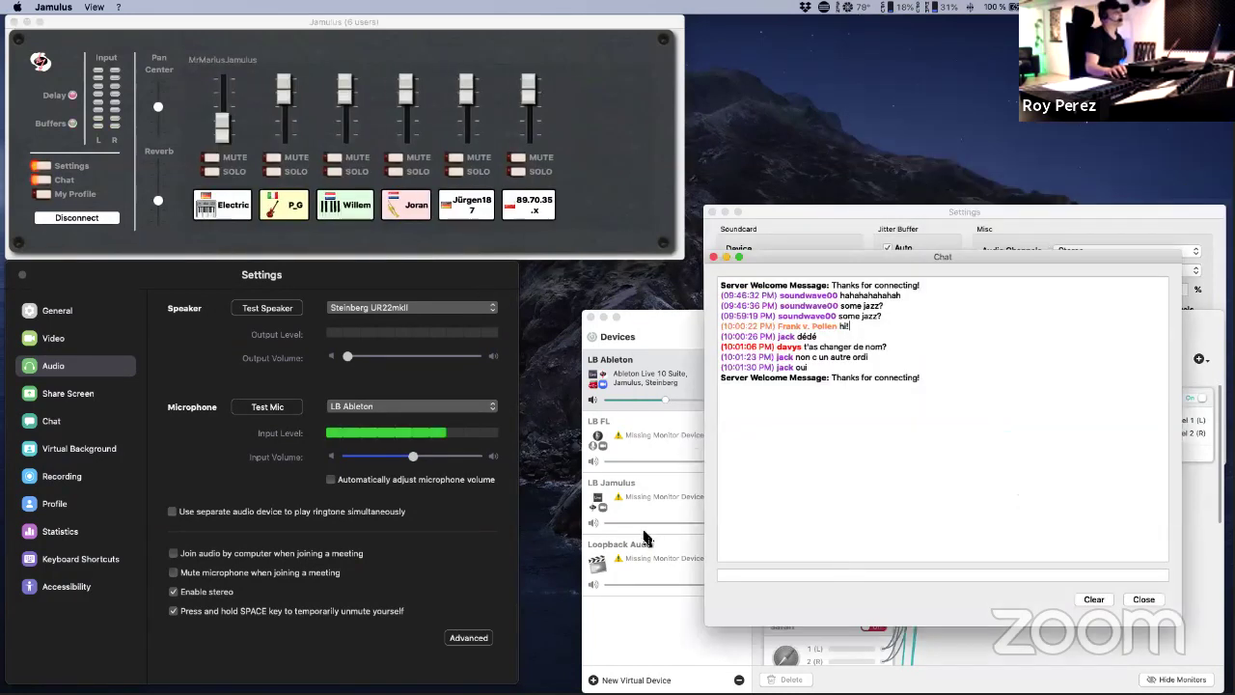
left_click(675, 320)
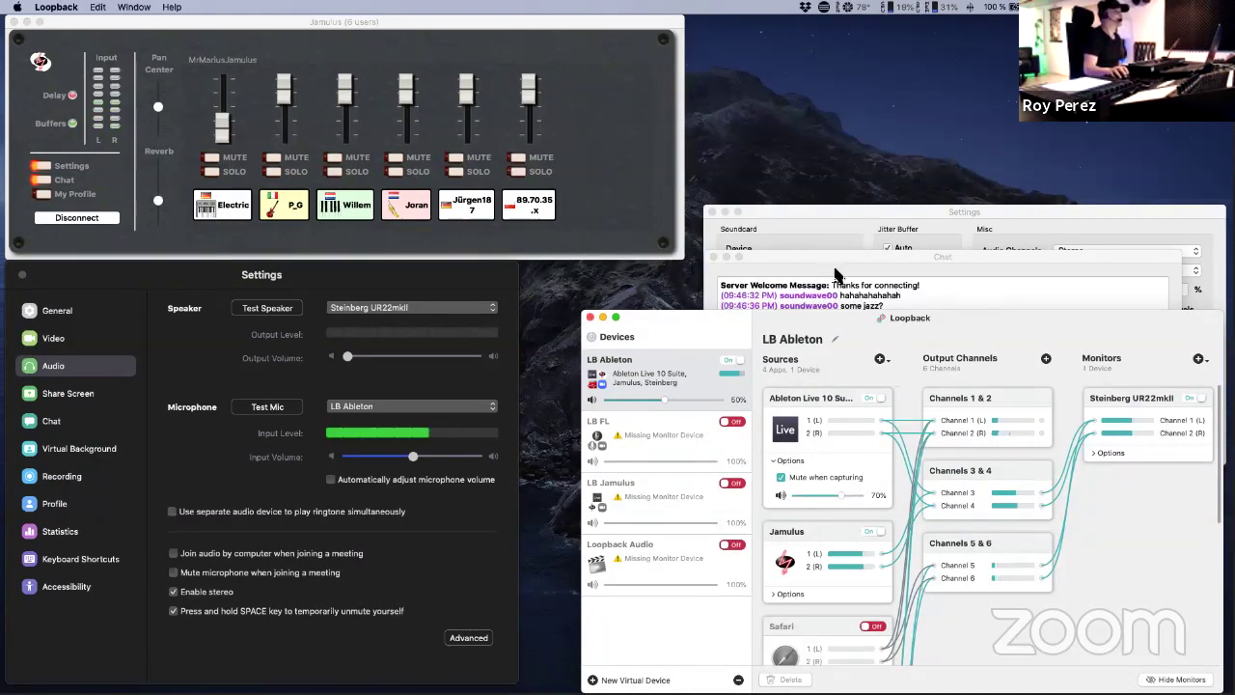
left_click(801, 220)
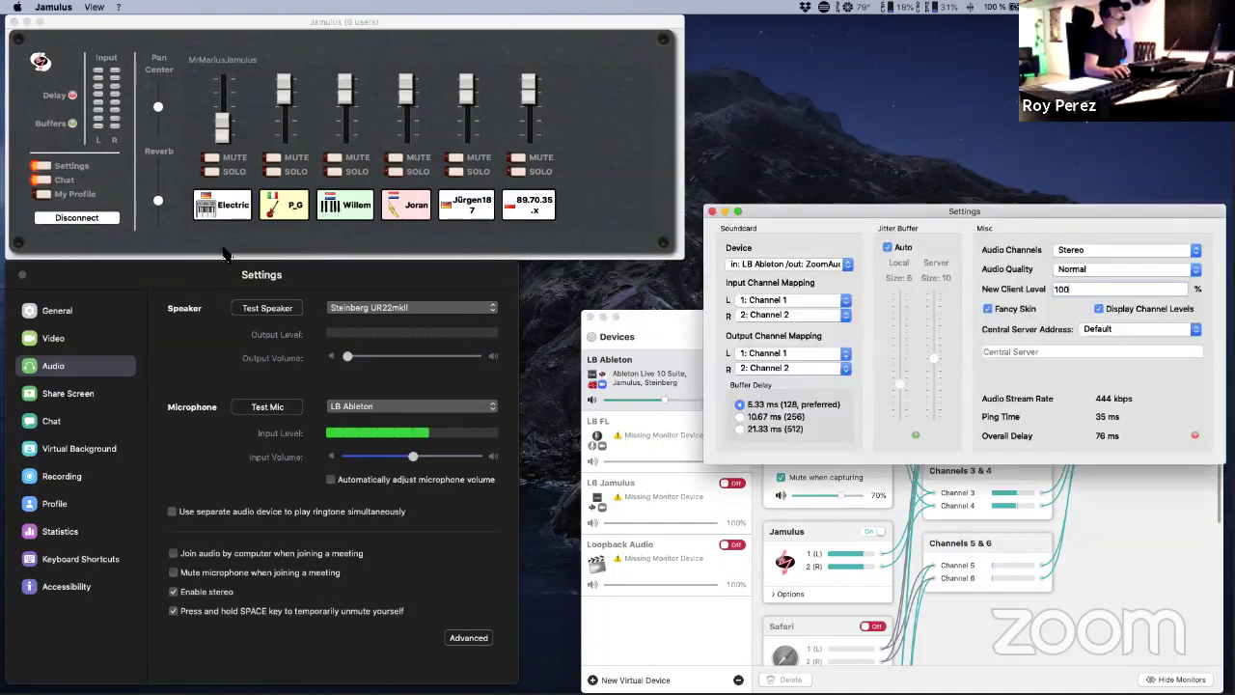
Step: Bring the Jamulus mixer and settings forward, moving the settings window up to reveal the chat
left_click(463, 249)
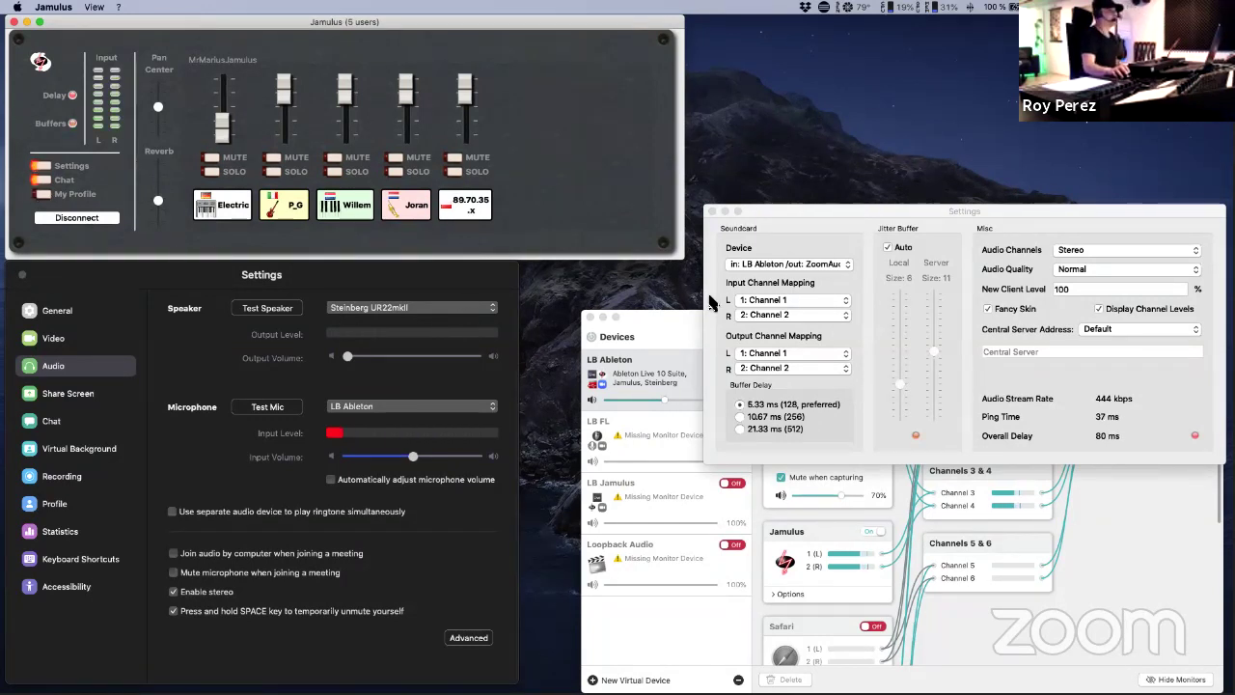
left_click(841, 214)
left_click_drag(842, 215, 828, 25)
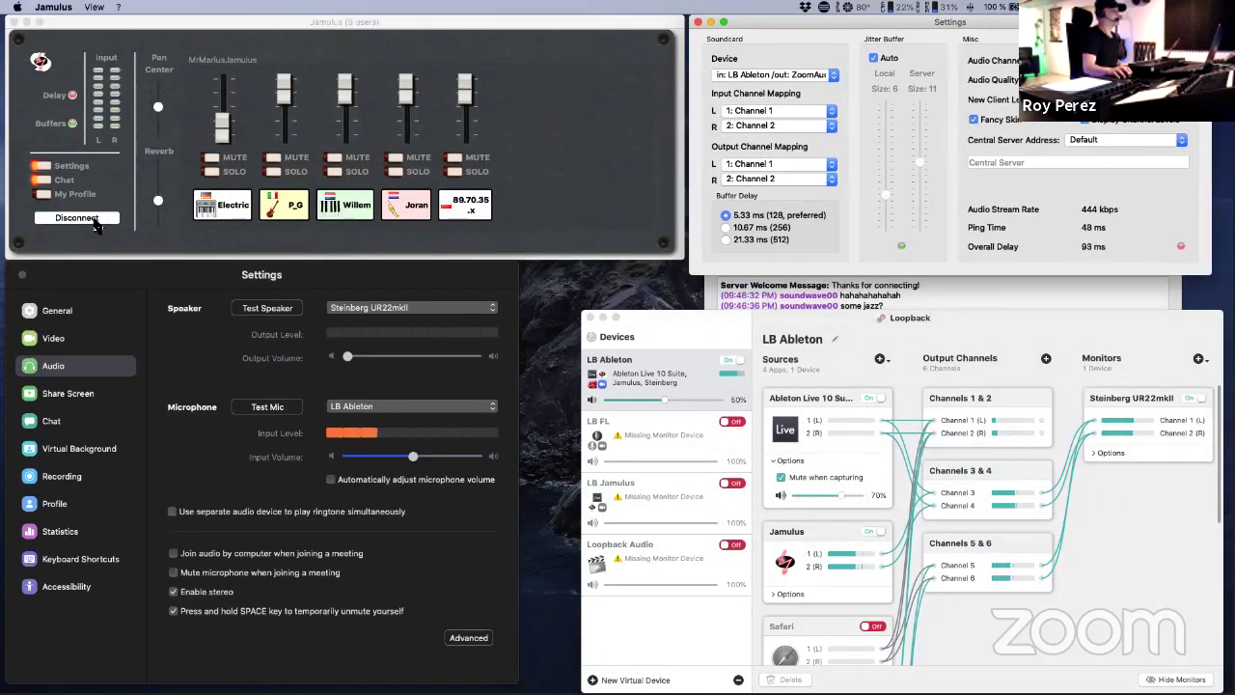
Step: Disconnect from MrMariusJamulus, connect to BlueBBServer, and return to the Ableton Live space
left_click(91, 220)
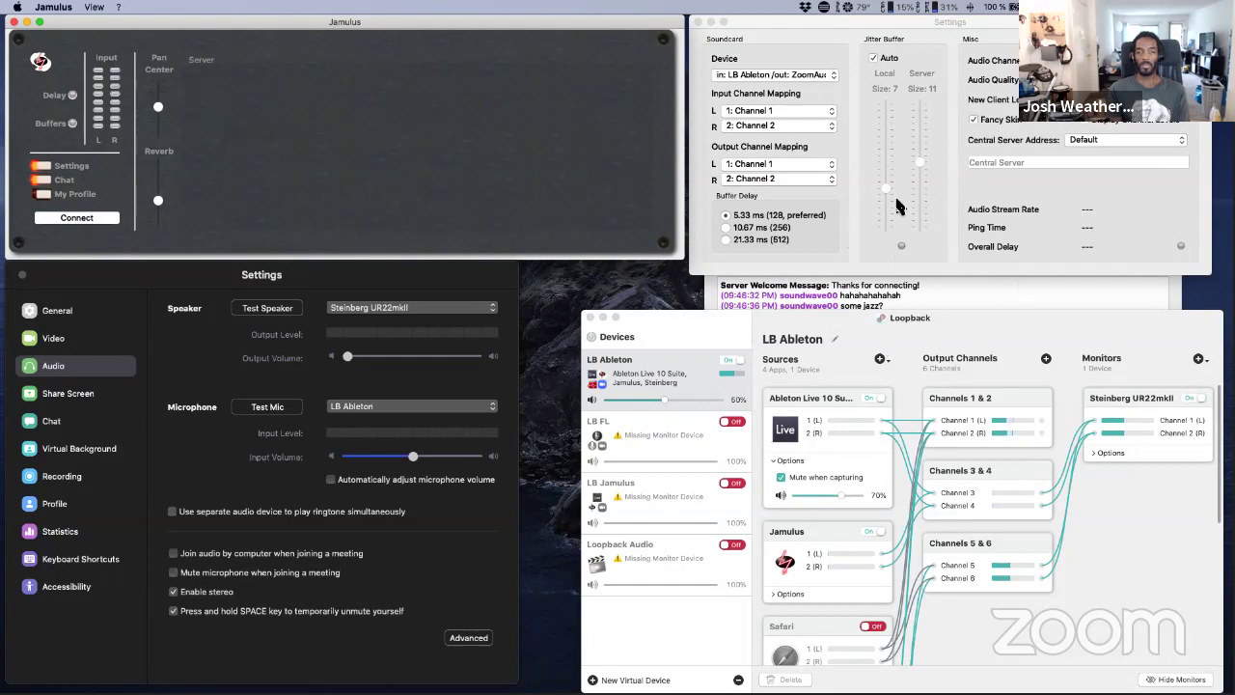
left_click(93, 222)
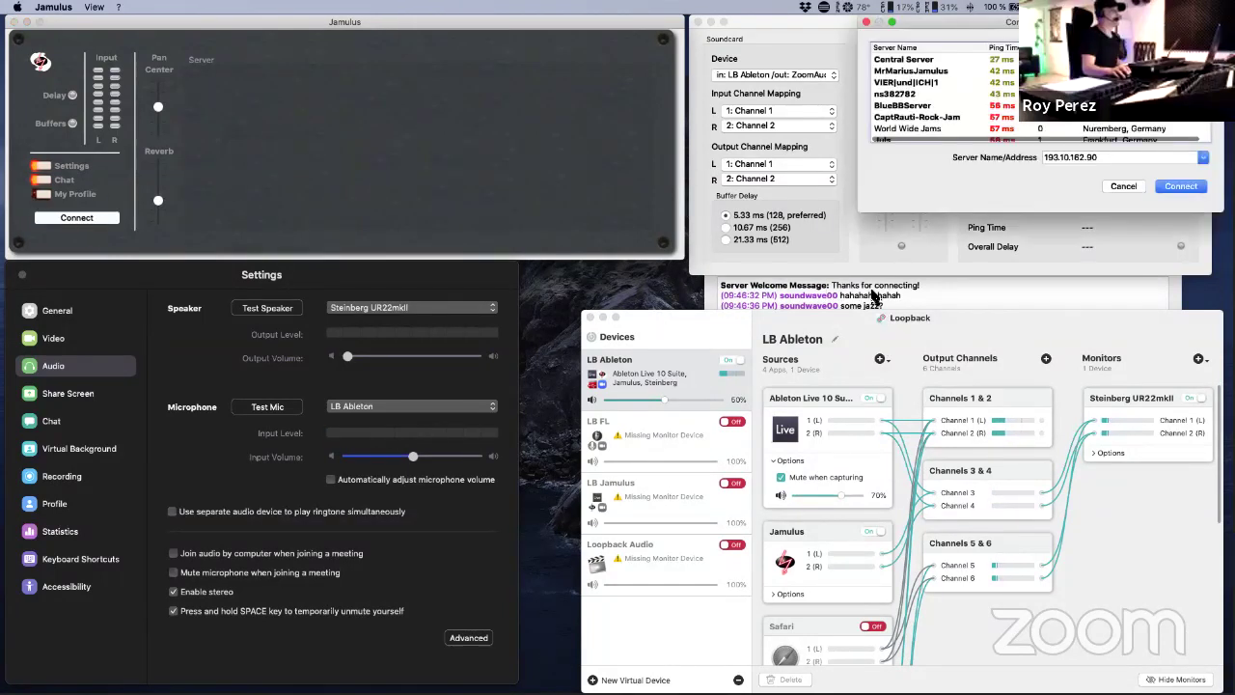
left_click(1019, 107)
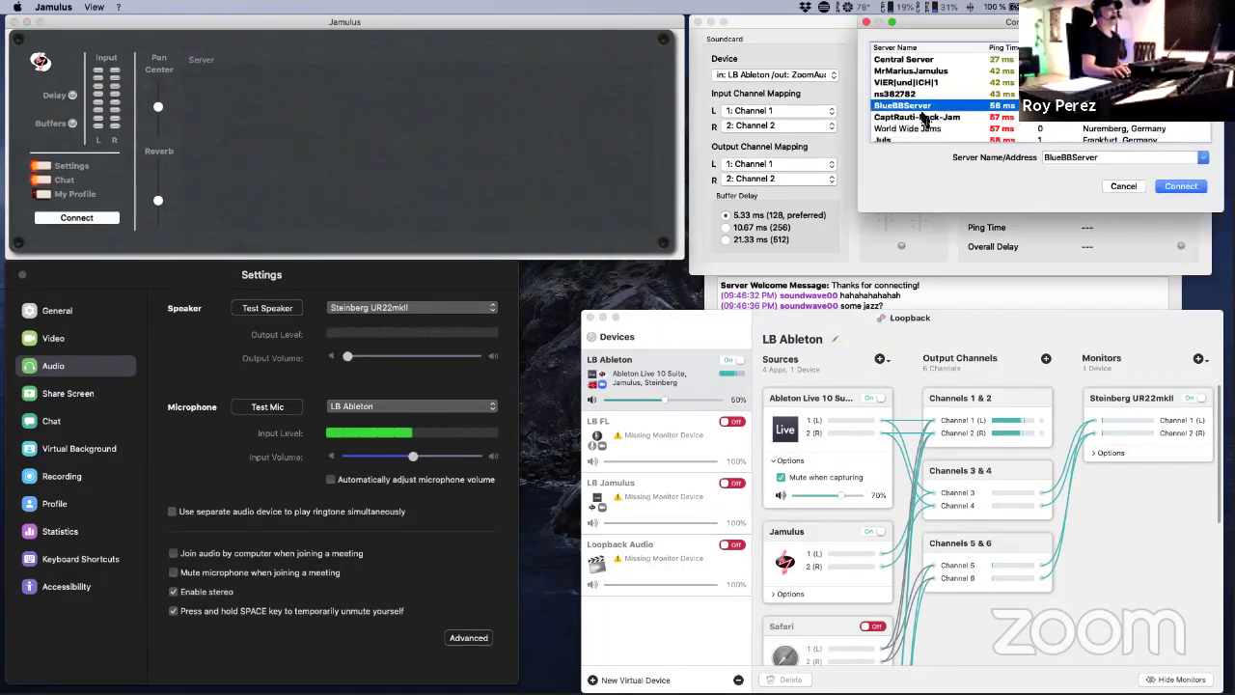
scroll(1020, 129, "down", 2)
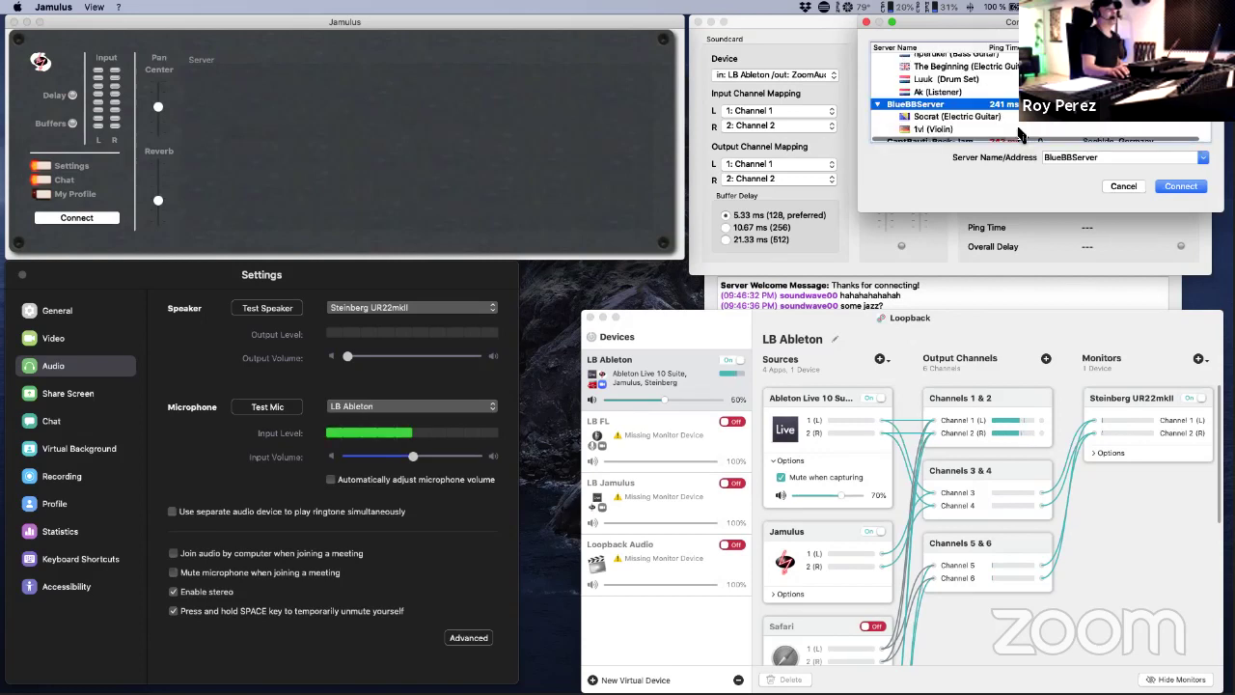
left_click(1181, 185)
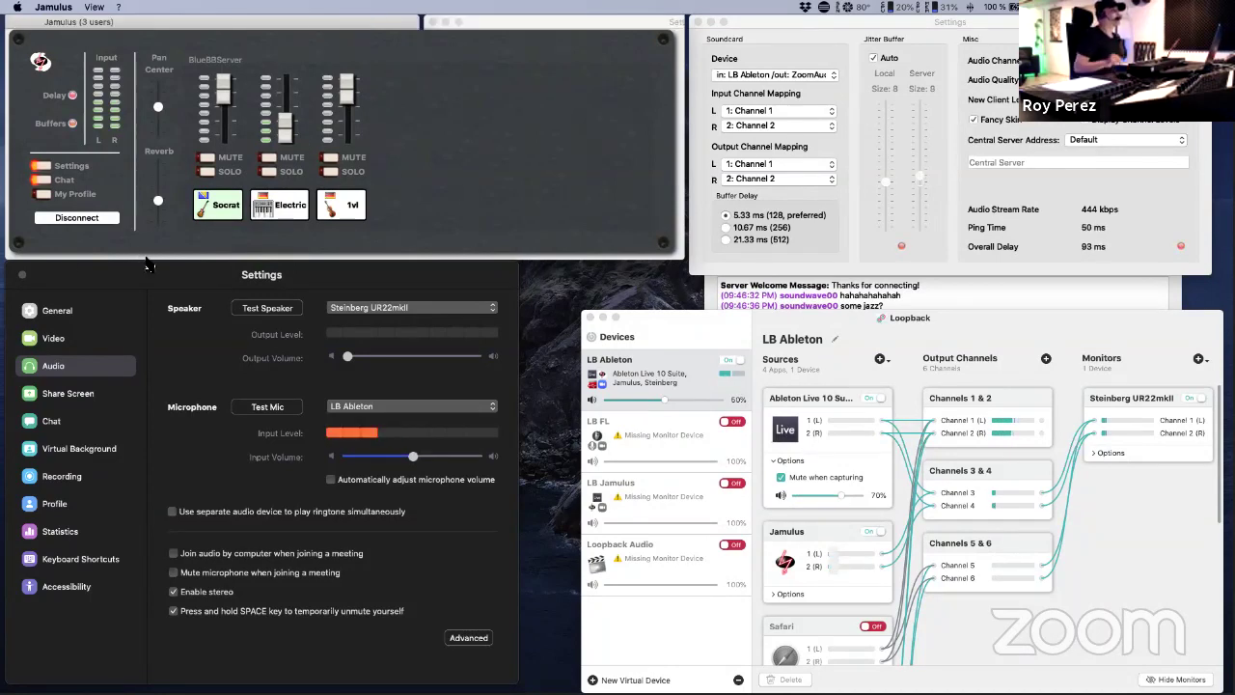
key("ctrl+Right")
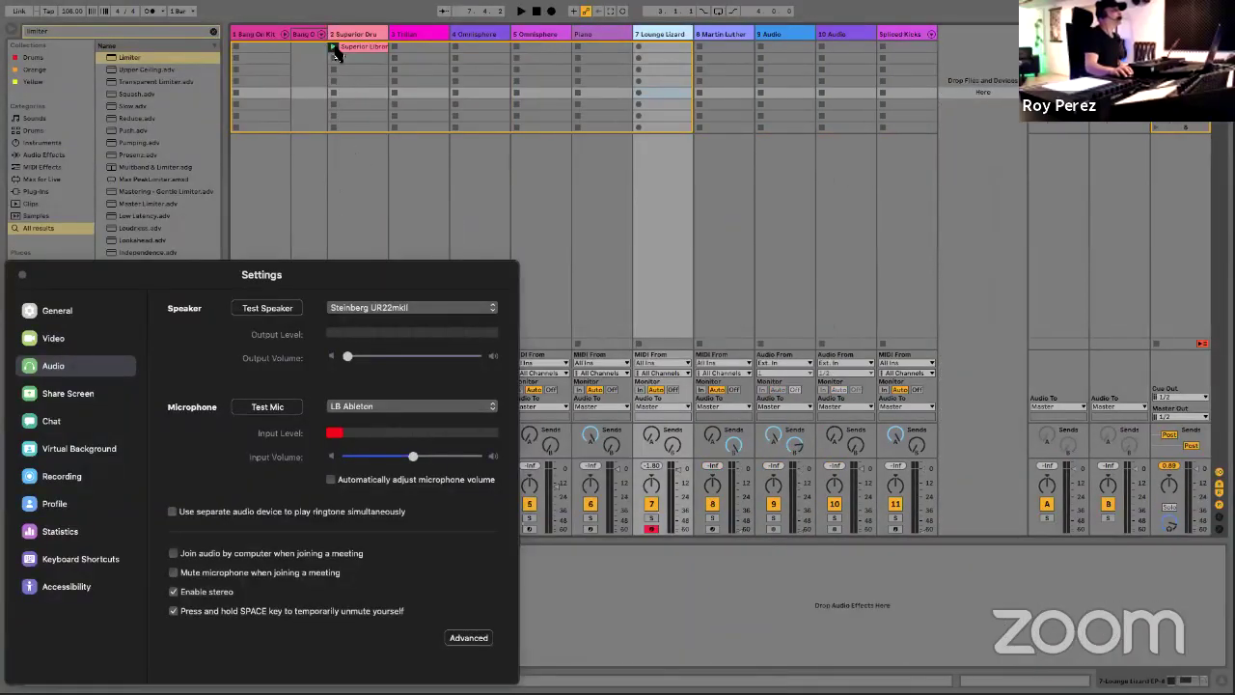
Step: Launch the track 2 drum clip, arm track 3 and record a new MIDI clip in its first slot
left_click(333, 47)
left_click_drag(419, 278, 853, 275)
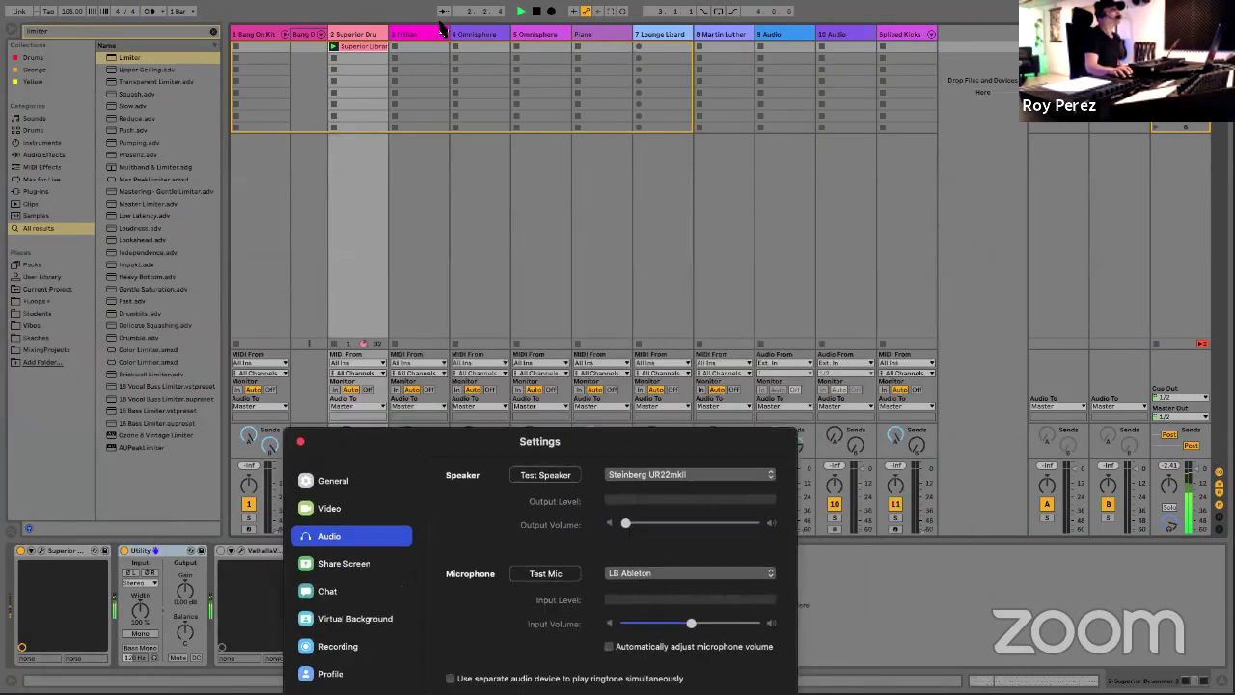
left_click(409, 34)
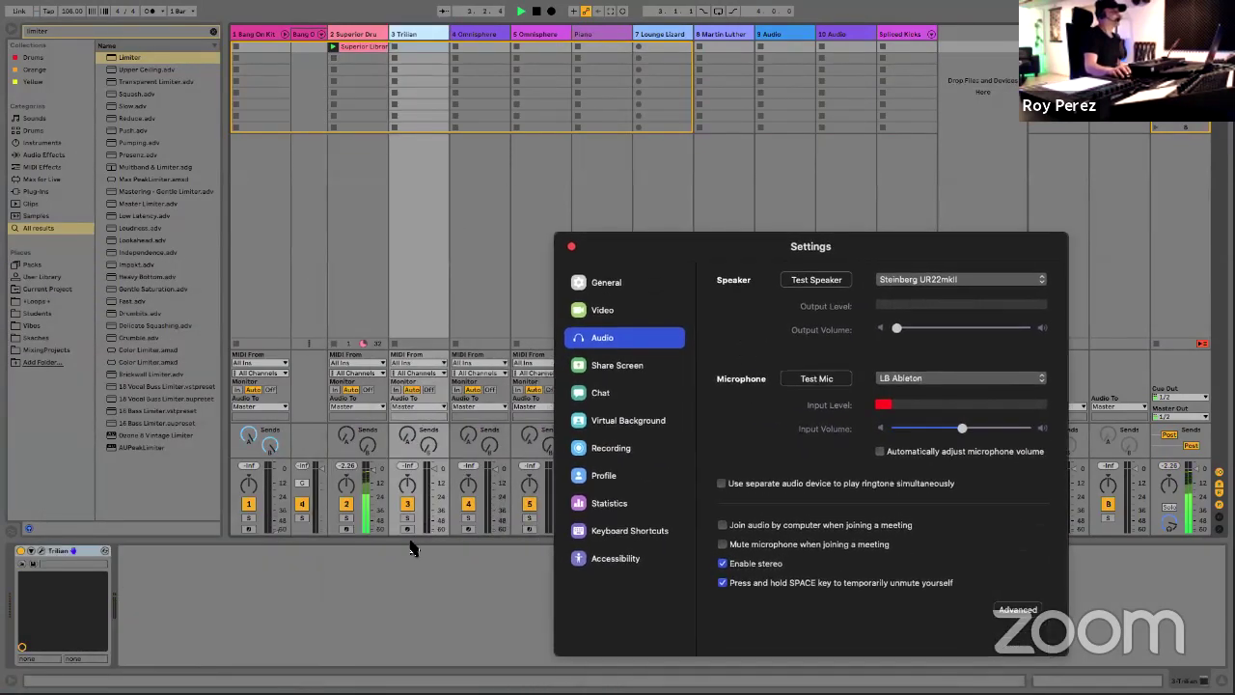
left_click(408, 530)
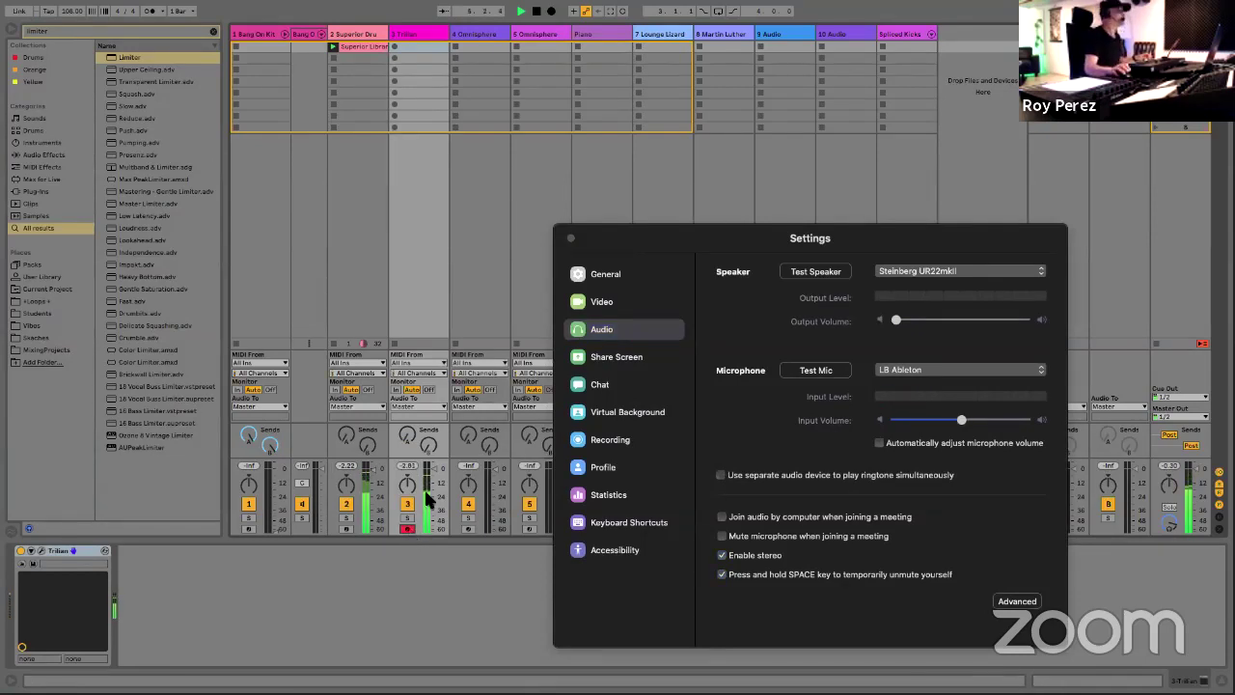
left_click(403, 46)
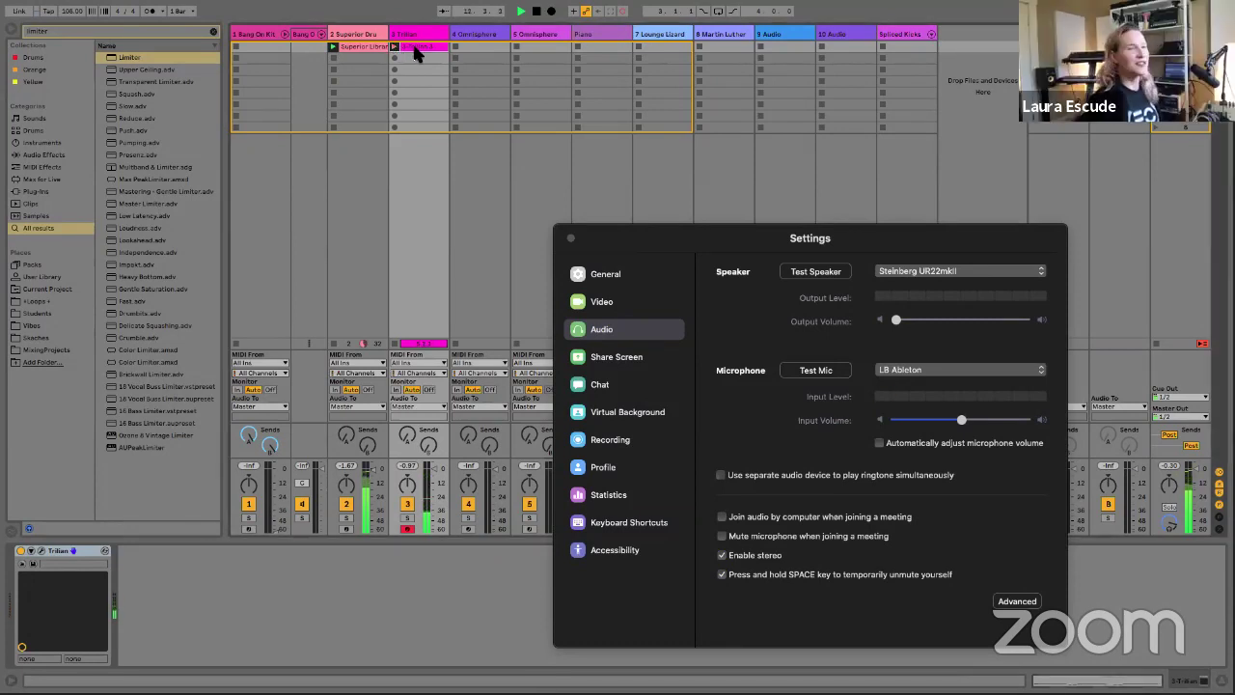
left_click(398, 48)
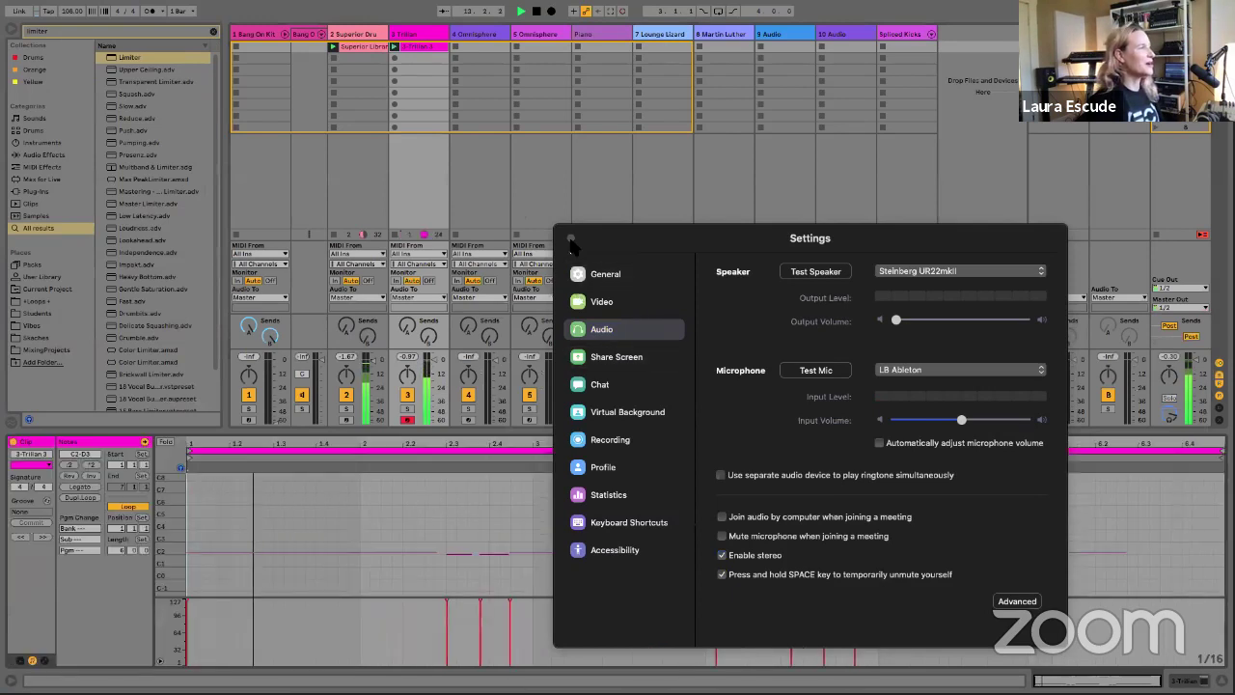
left_click(1069, 415)
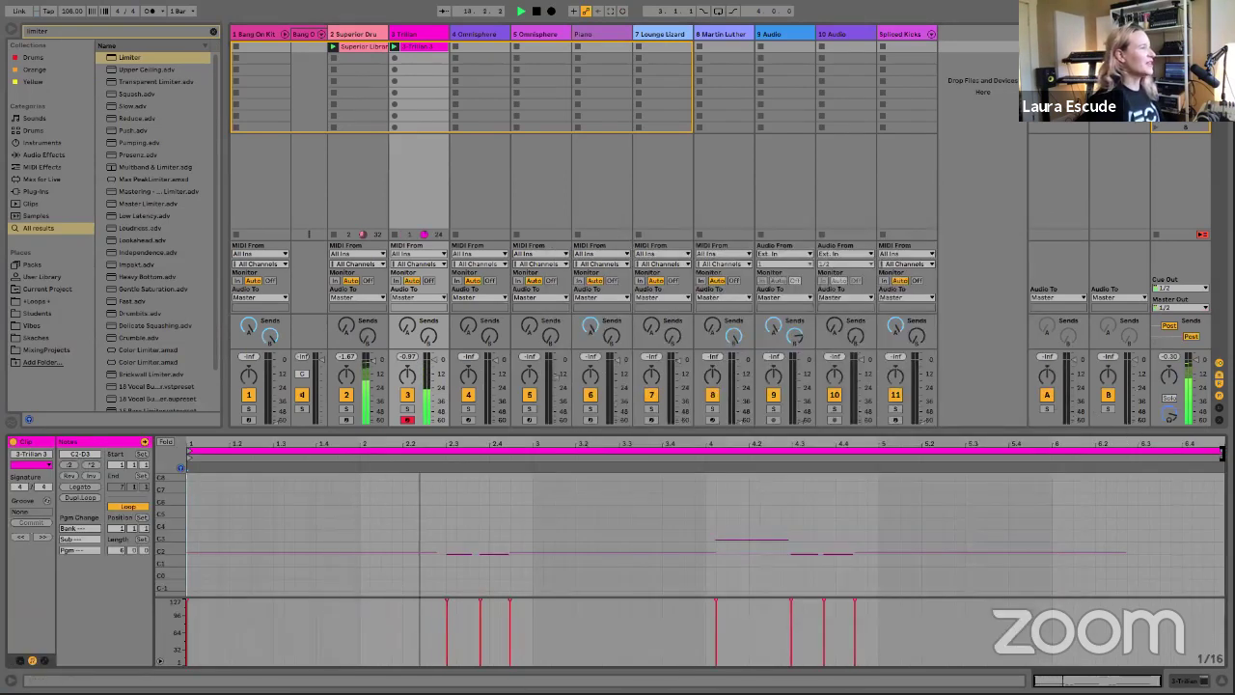
Step: Shorten the track 3 clip's loop to end at bar 5 and enlarge the notes in the editor
left_click_drag(1222, 454, 876, 524)
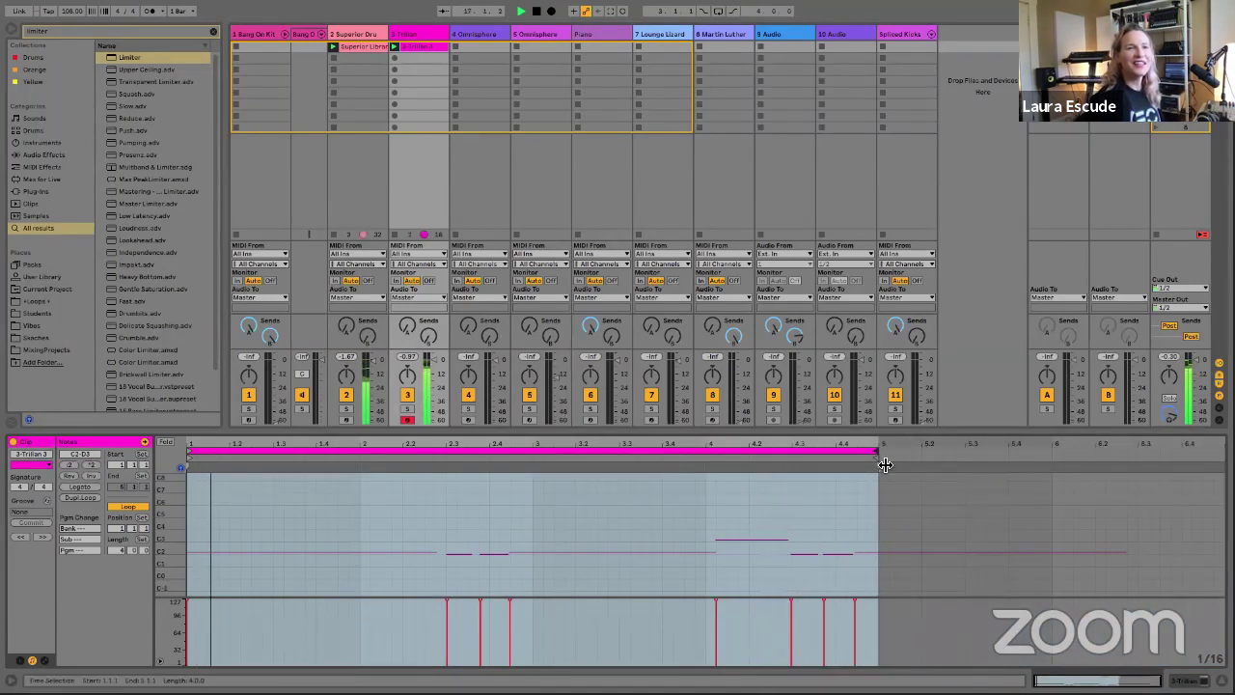
left_click(176, 555)
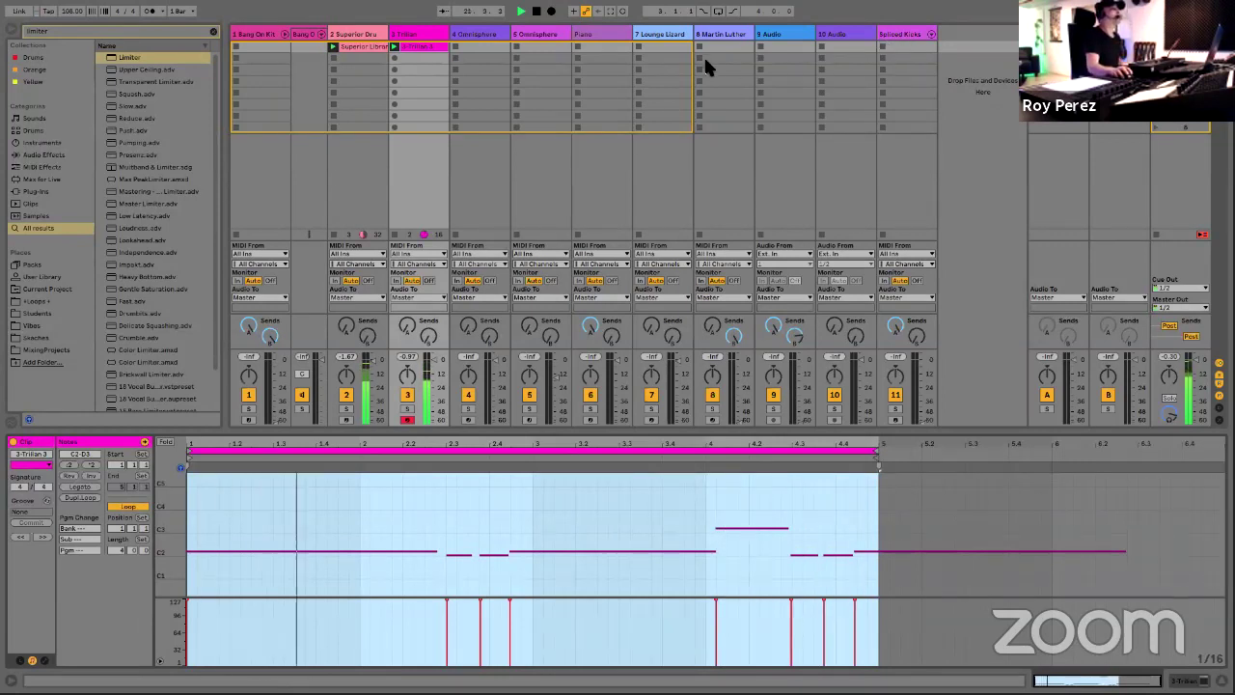
left_click(680, 37)
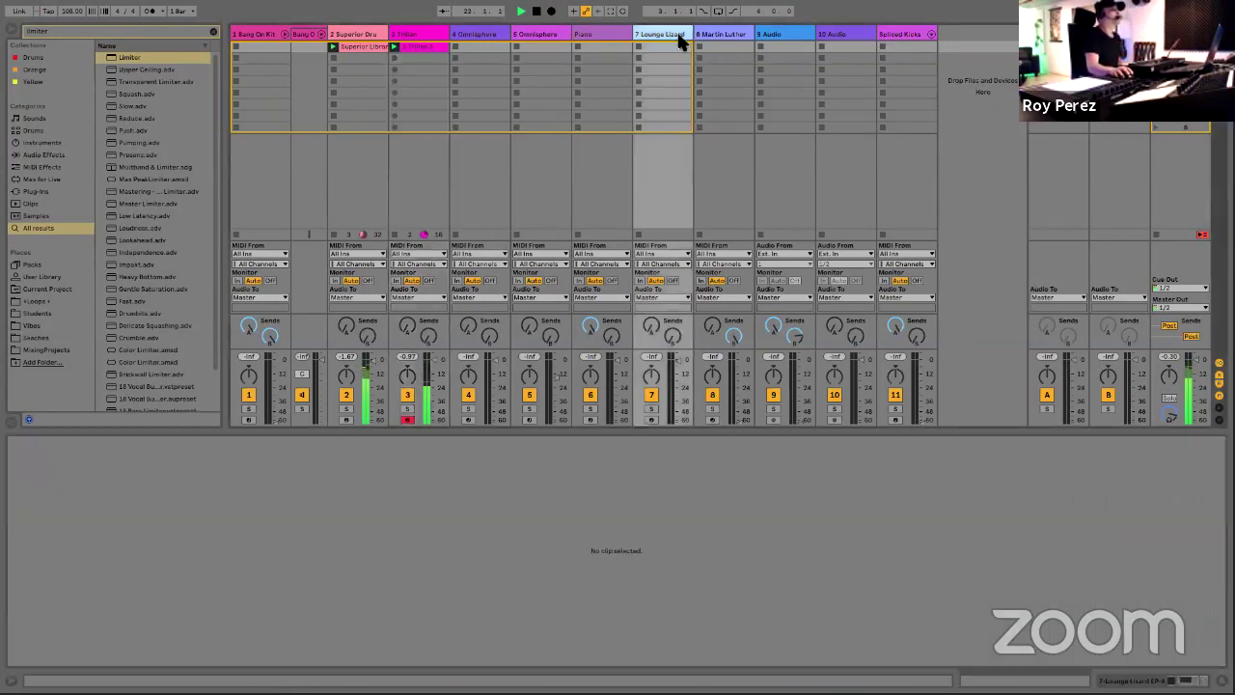
Step: Arm the Lounge Lizard track and record a new MIDI chord clip in its first slot
left_click(653, 420)
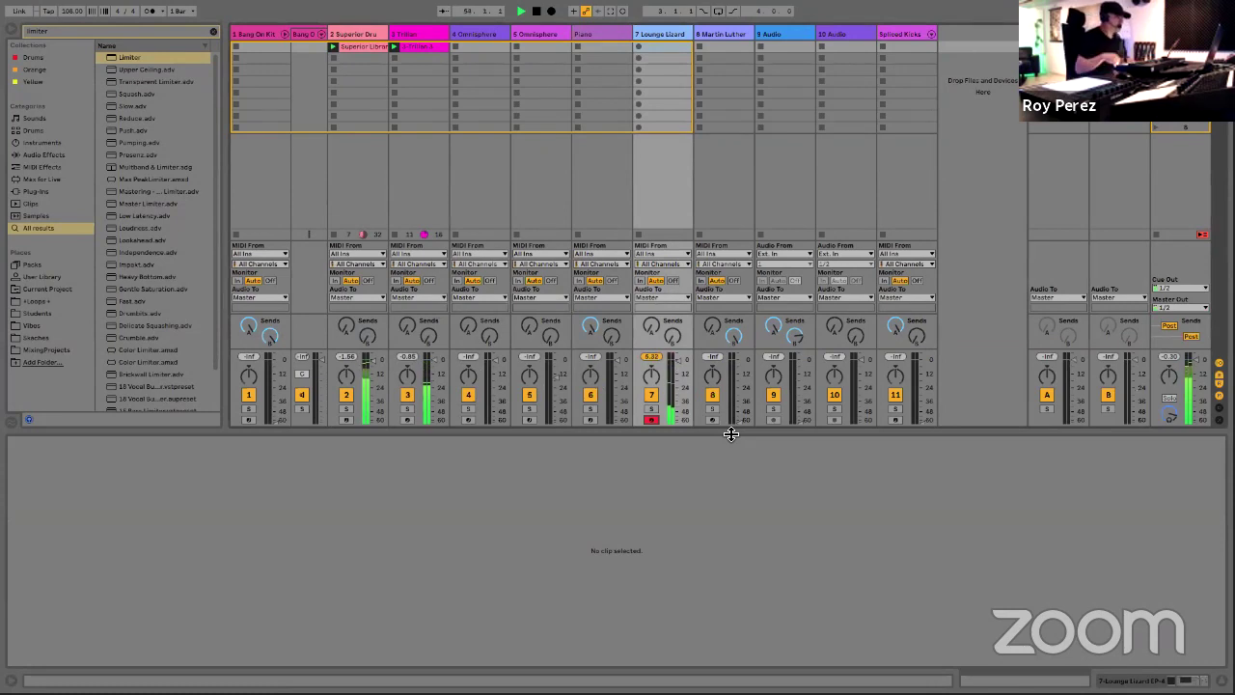
left_click(638, 47)
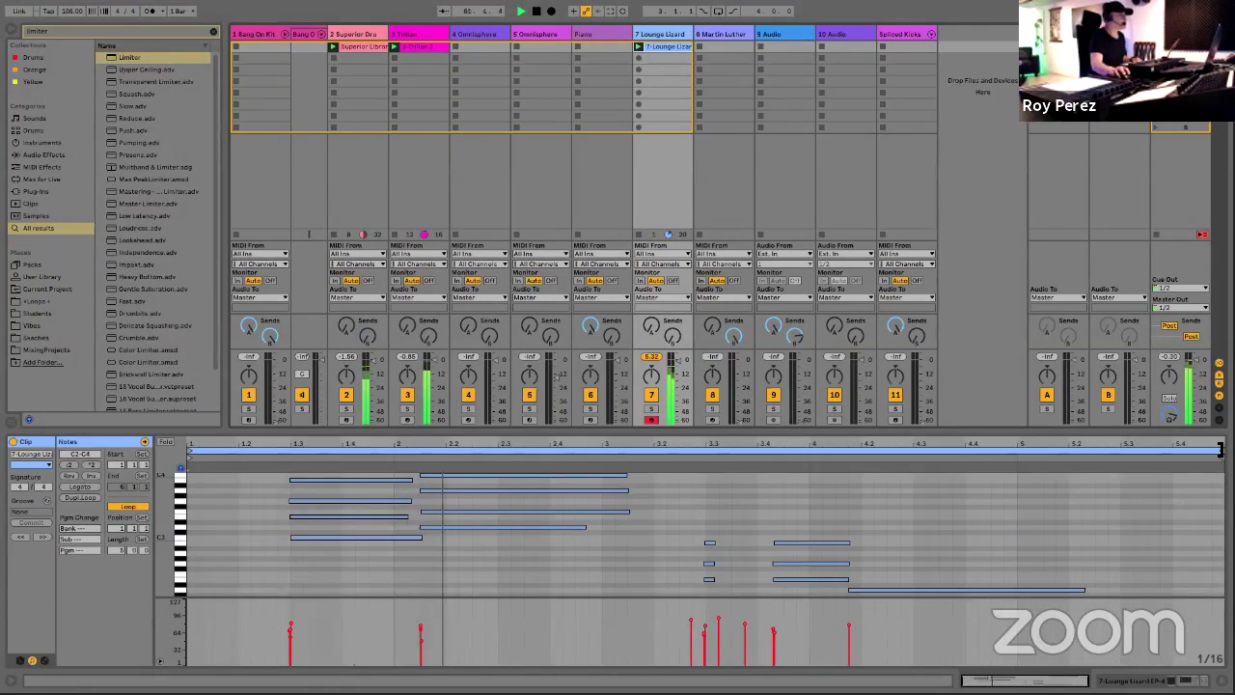
Step: Loop the Lounge Lizard clip to bar 5 and arm the Omnisphere track instead
mouse_move(1221, 451)
left_mouse_down()
mouse_move(1000, 462)
mouse_move(1018, 462)
left_mouse_up()
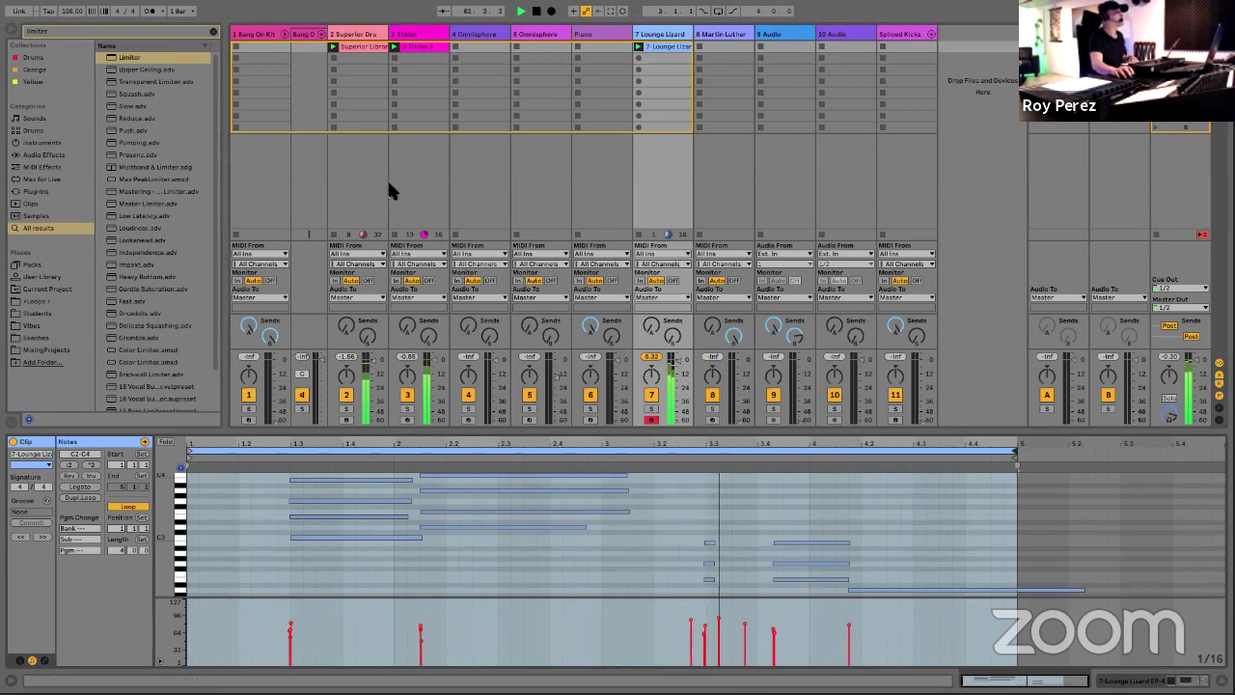
left_click(487, 35)
left_click(469, 419)
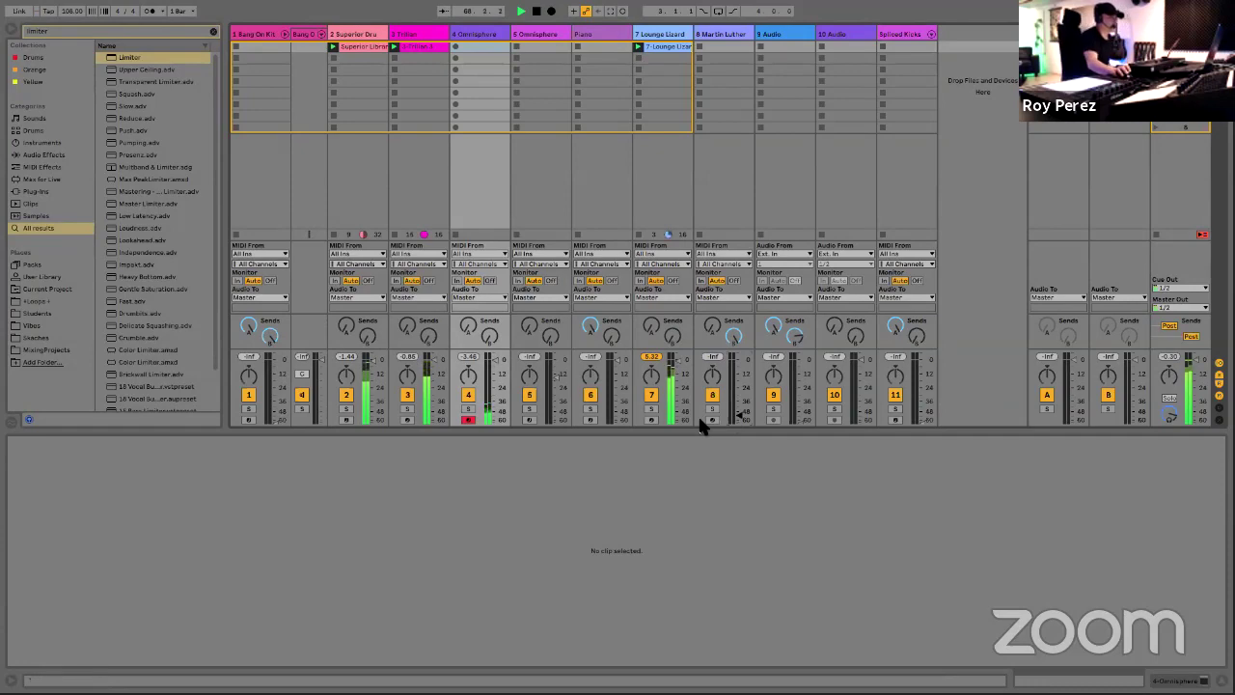
key("ctrl+Left")
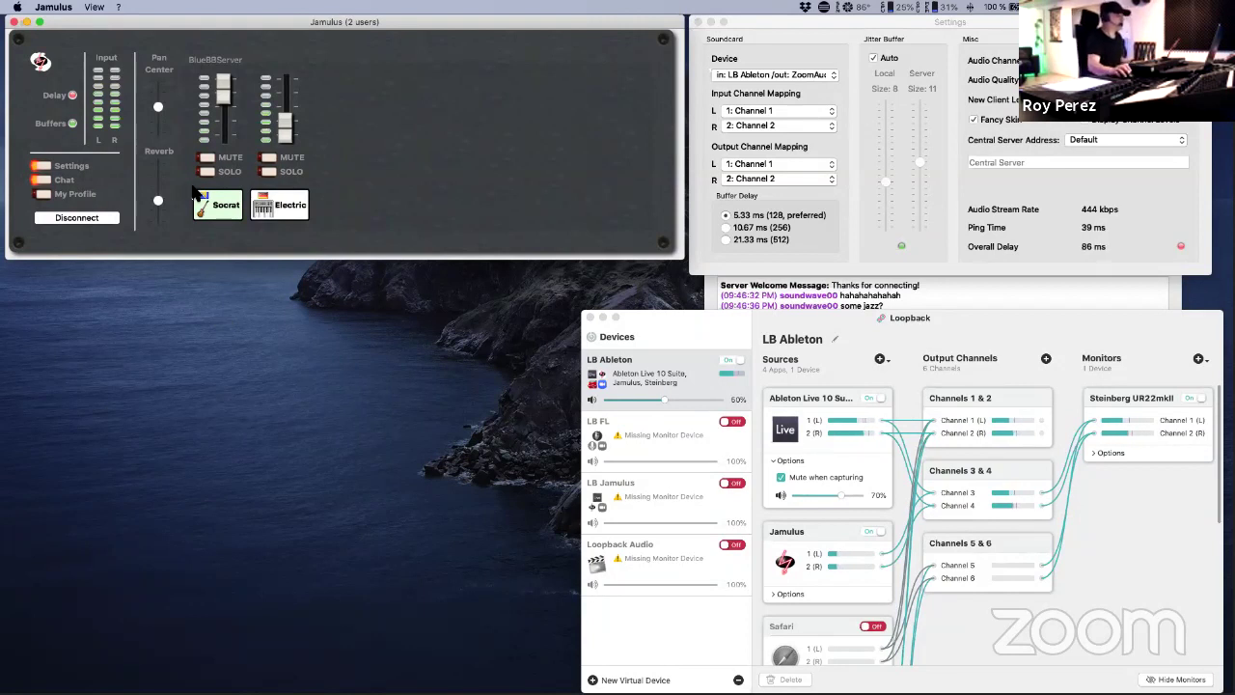
key("ctrl+Right")
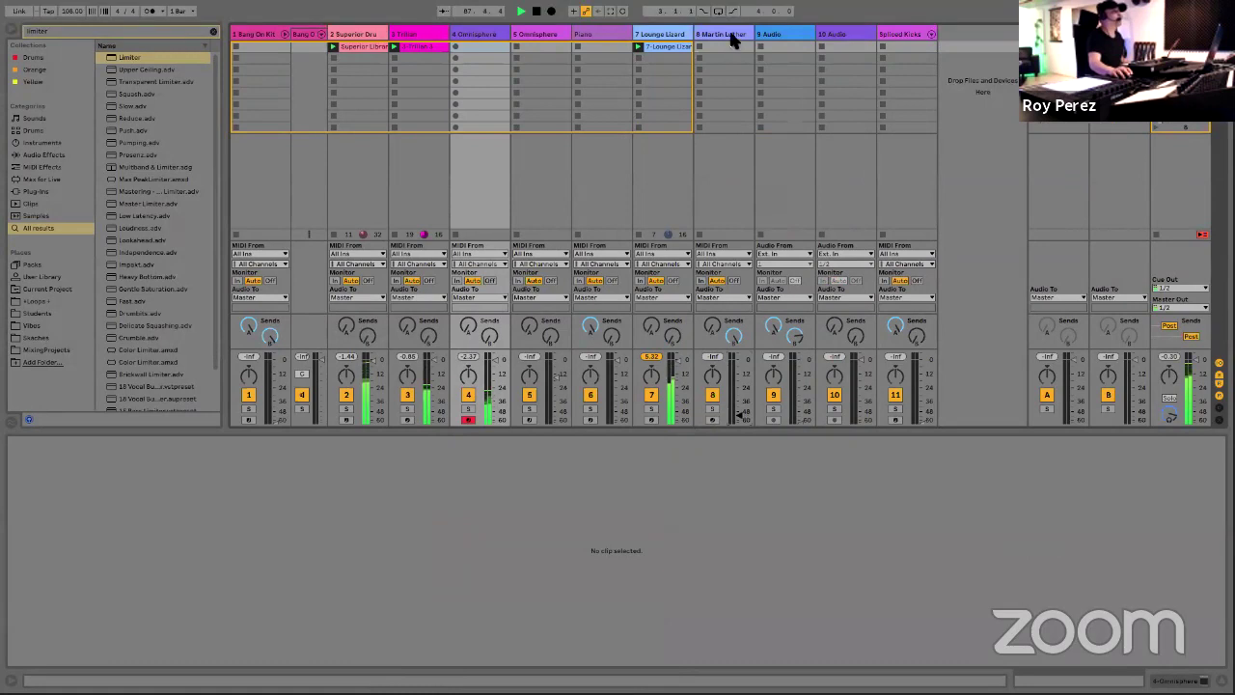
Step: Select the Martin Luther track and search the browser for 'martin l'
left_click(723, 96)
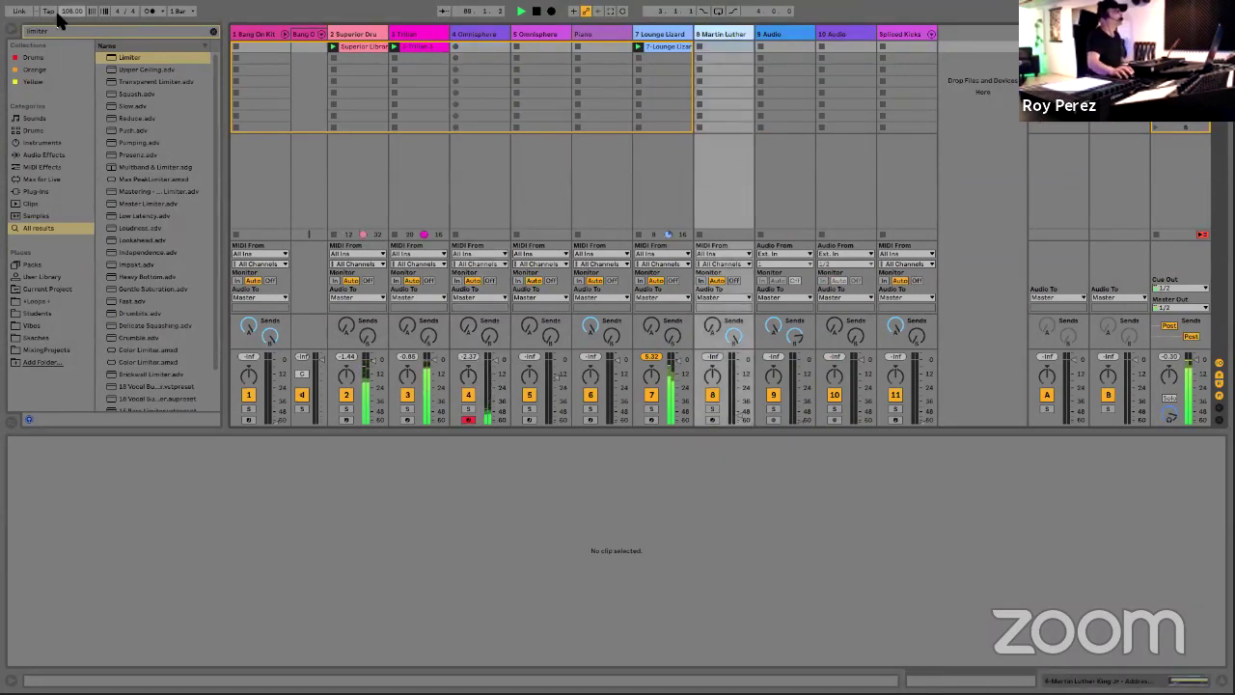
left_click(20, 29)
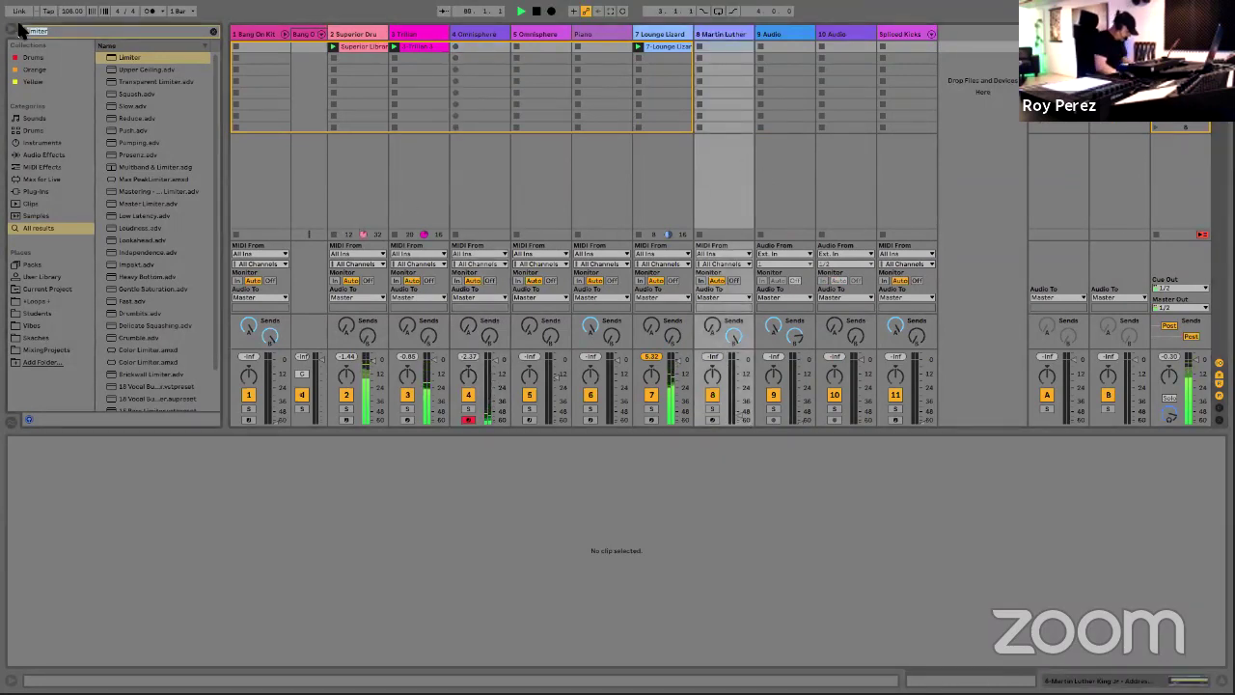
key("BackSpace")
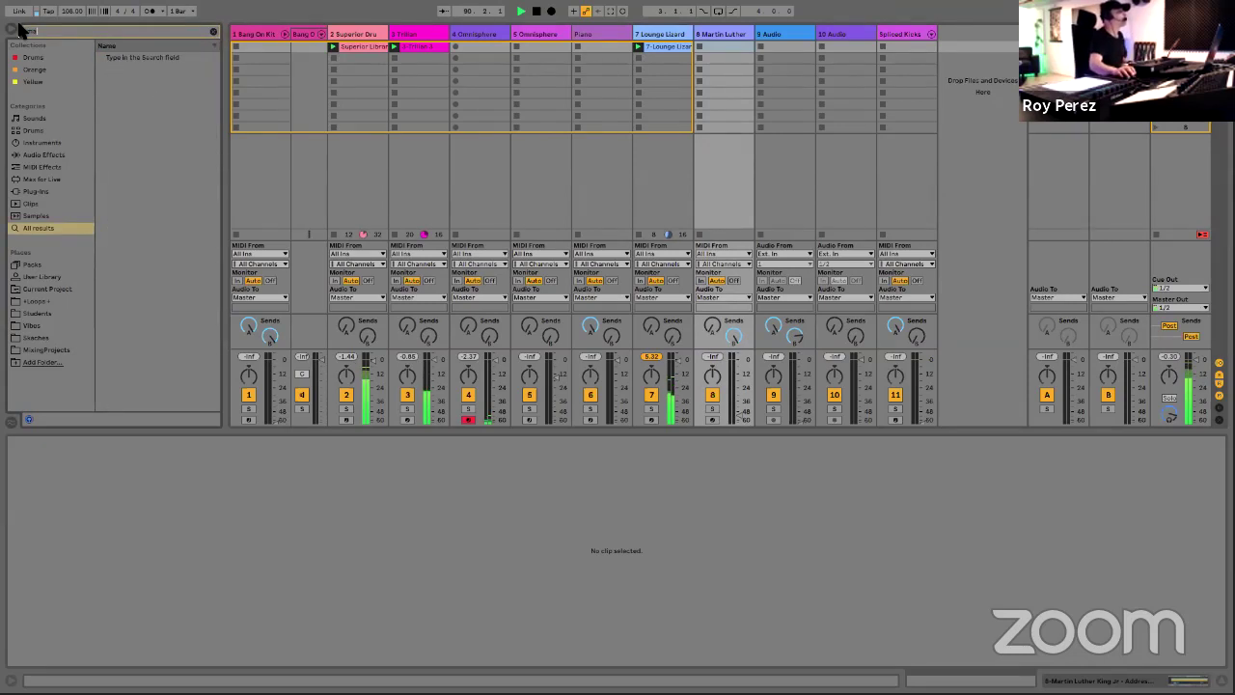
type("martin l")
scroll(206, 364, "down", 5)
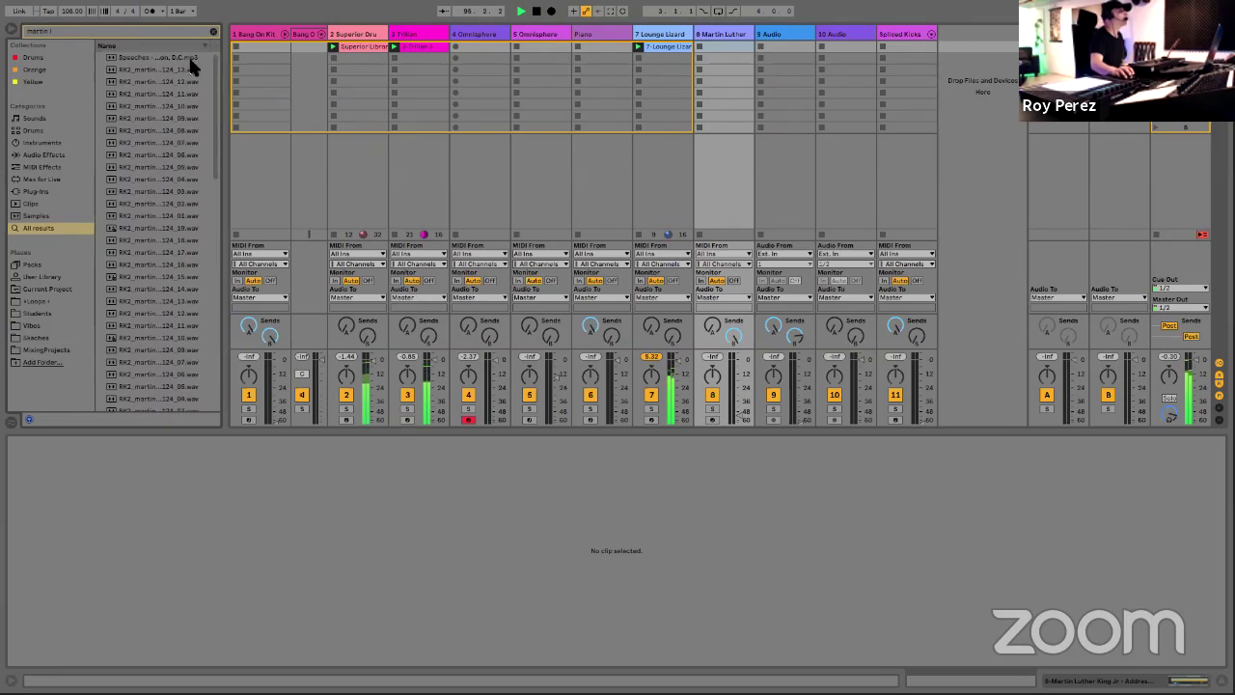
Step: Drop the Speeches mp3 onto a new audio track, cancelling the audio-to-MIDI Convert dialog
left_click_drag(171, 56, 733, 48)
left_click(618, 385)
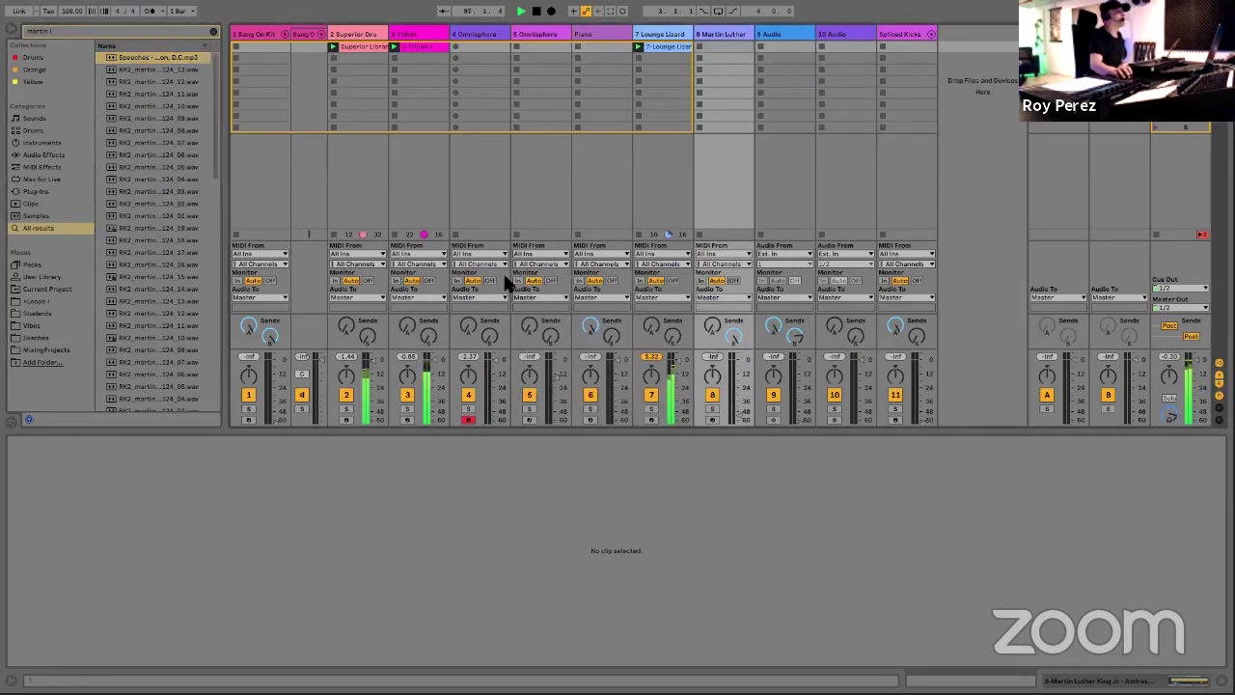
left_click_drag(173, 55, 972, 96)
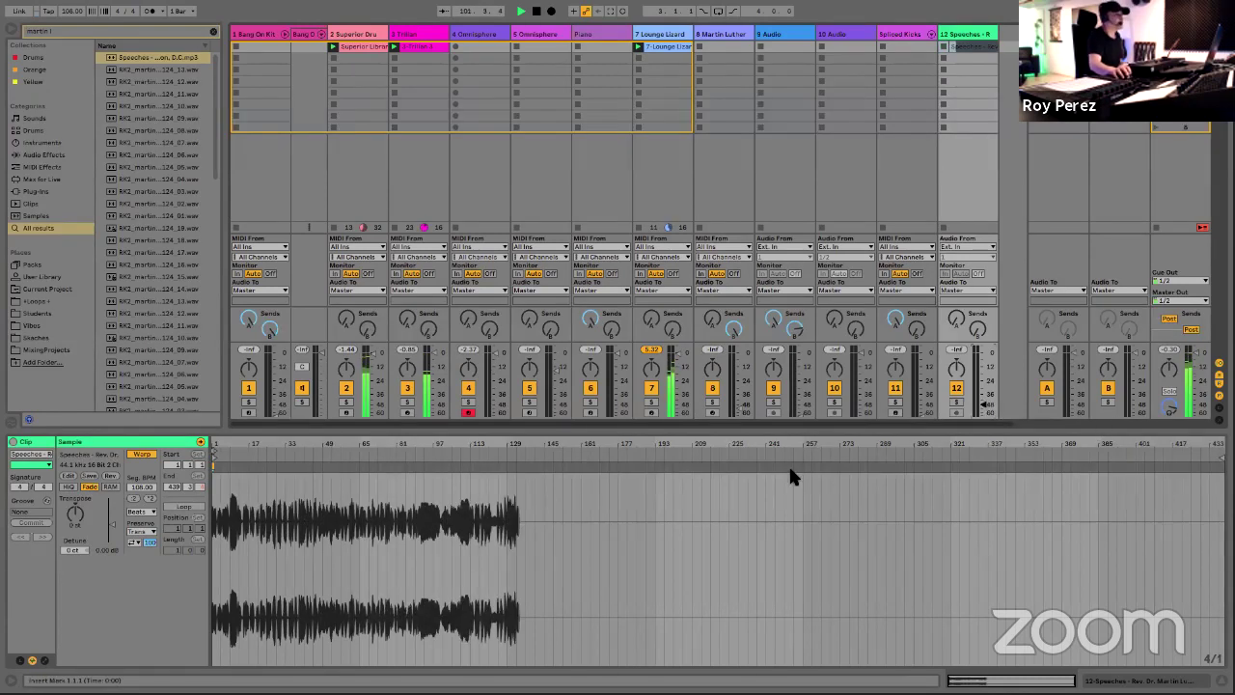
Step: Show the Piano track's device chain, then raise speech track 12's volume from silent
left_click(590, 32)
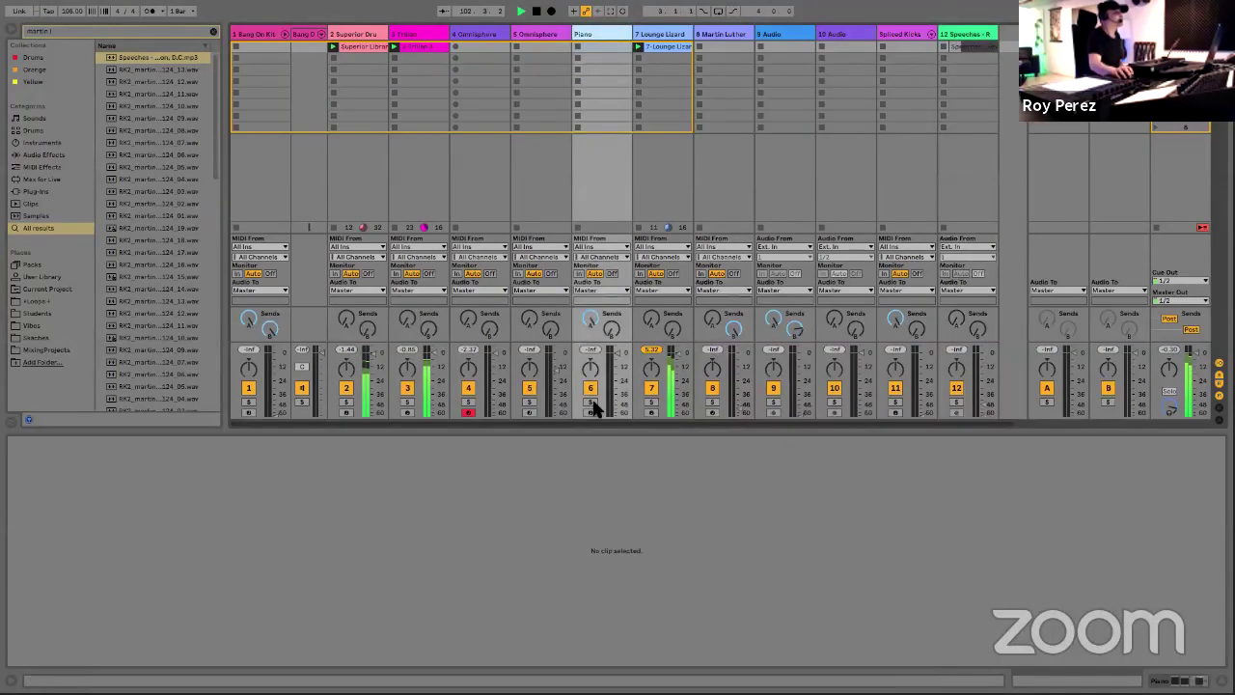
double_click(588, 27)
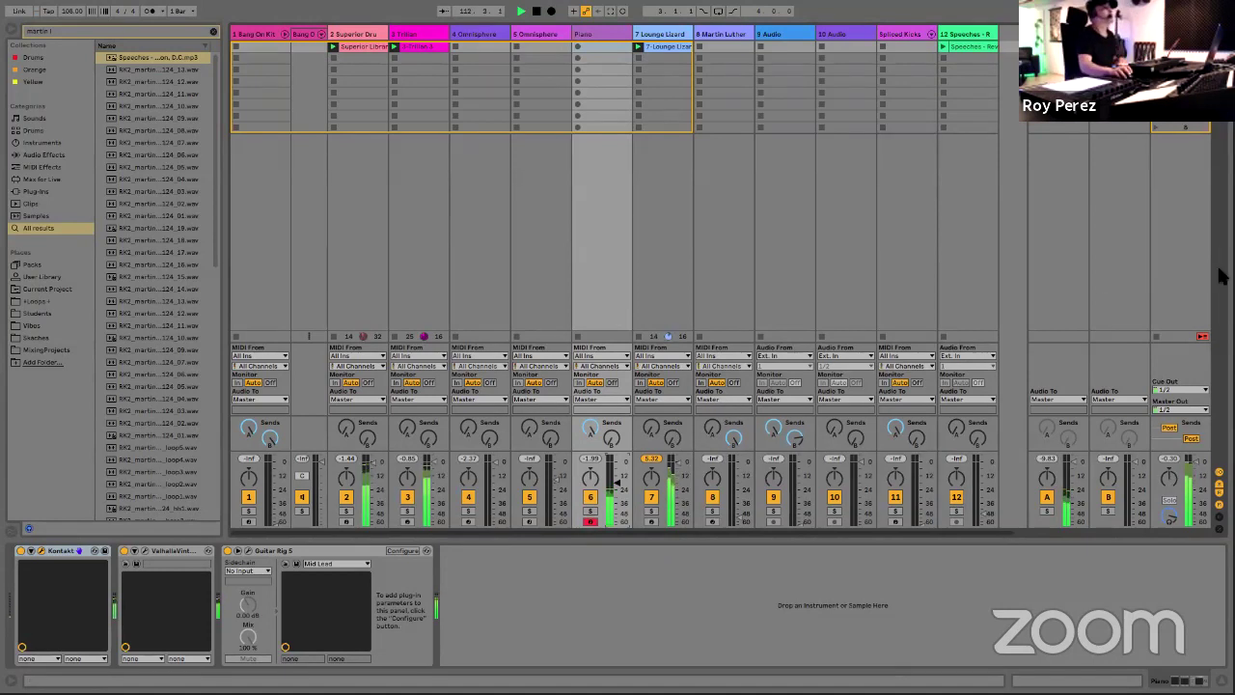
left_click(945, 48)
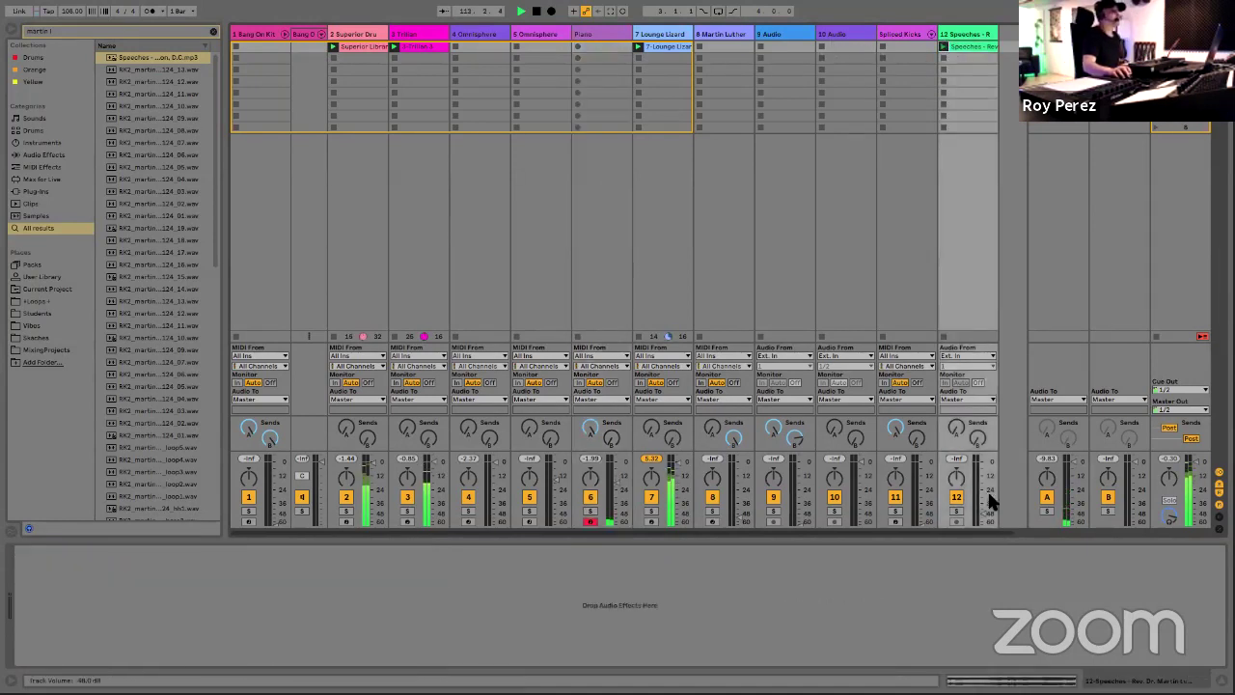
mouse_move(988, 490)
left_mouse_down()
mouse_move(983, 512)
mouse_move(978, 469)
left_mouse_up()
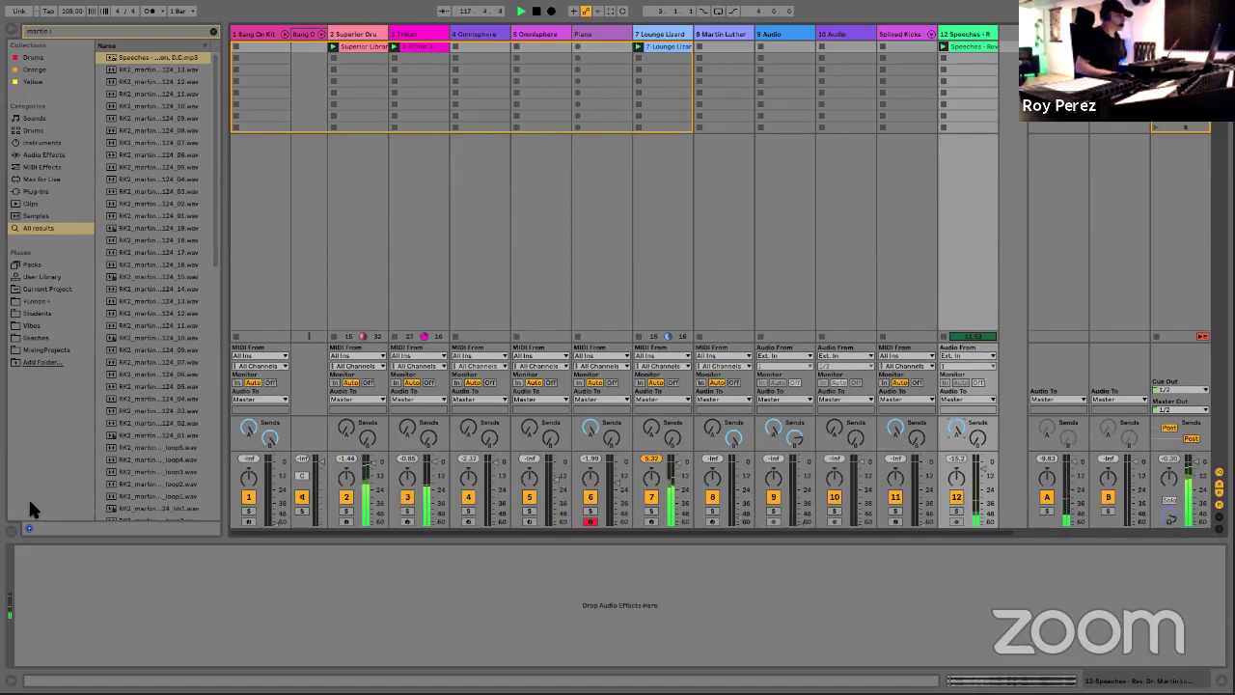
Step: Check the Jamulus window on its desktop, then return to the Live set
key("super+Tab")
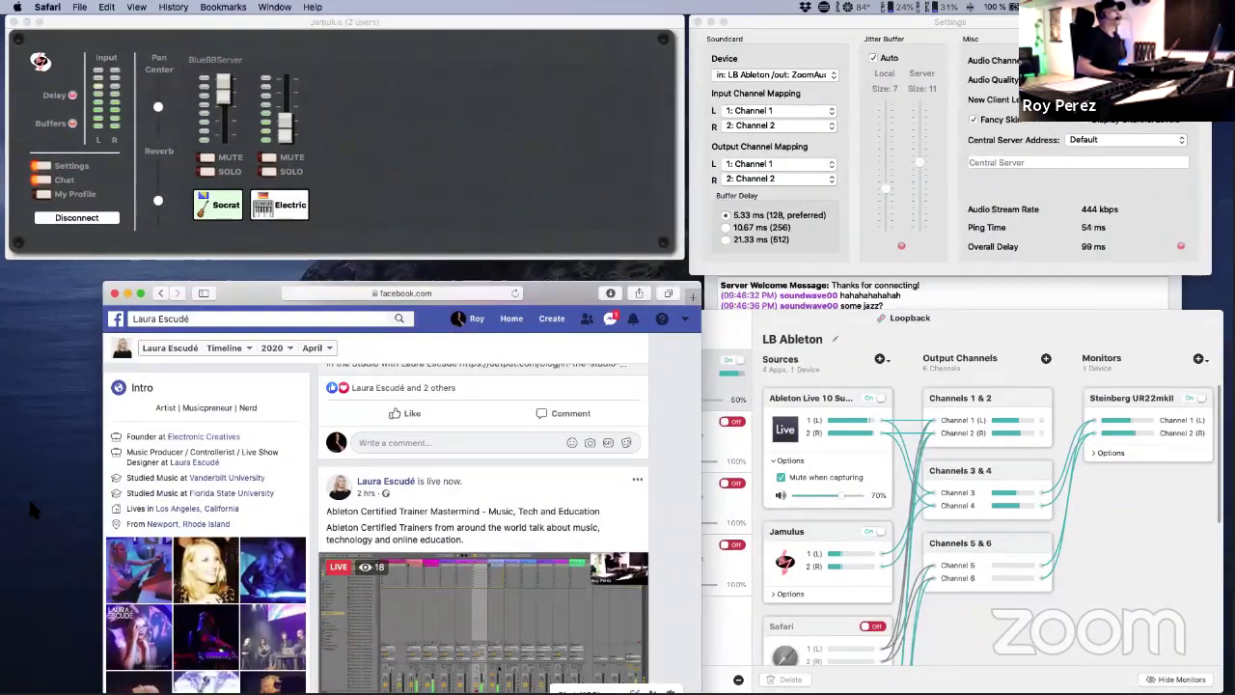
left_click(408, 157)
key("super+Tab")
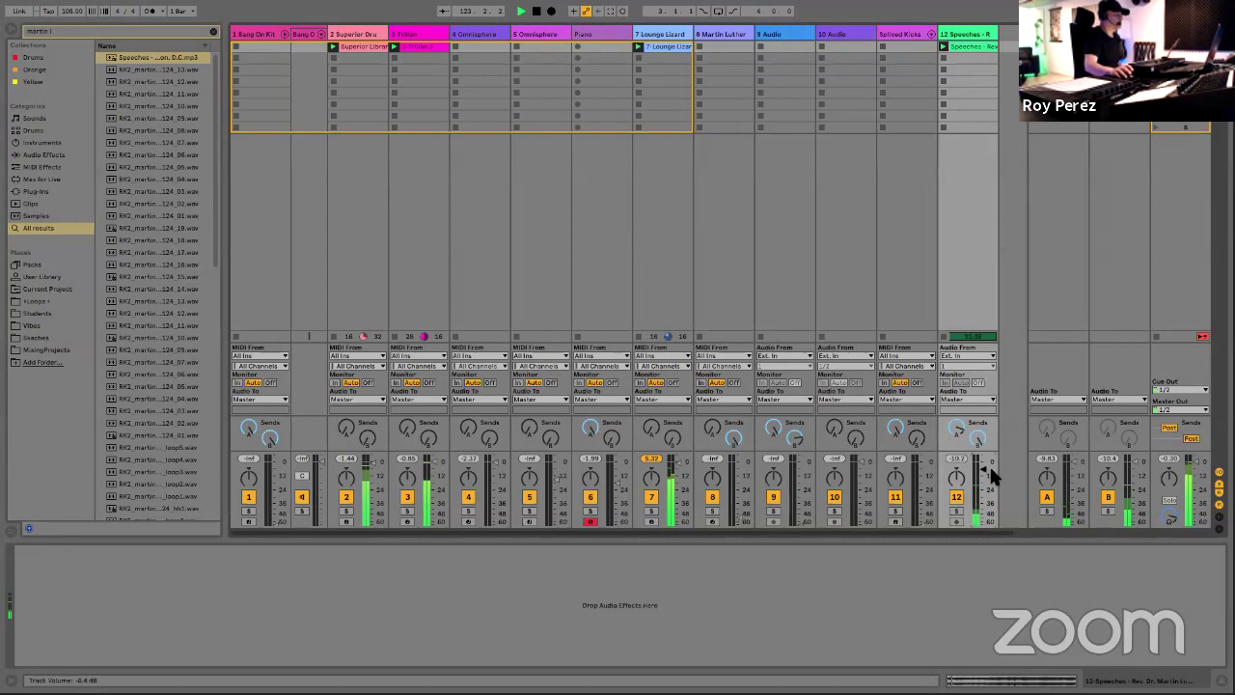
Step: Search the browser for Manipulator and load it onto speech track 12
key("super+f")
type("manipulator")
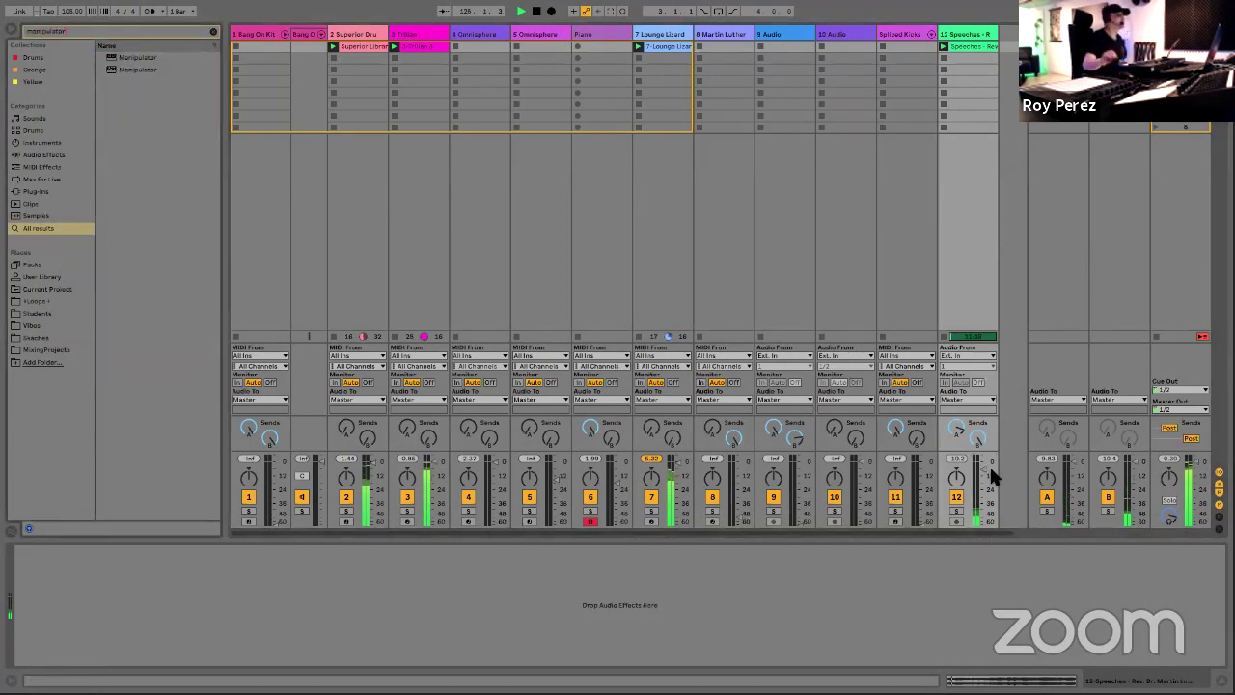
left_click_drag(137, 57, 616, 54)
left_click_drag(965, 54, 967, 58)
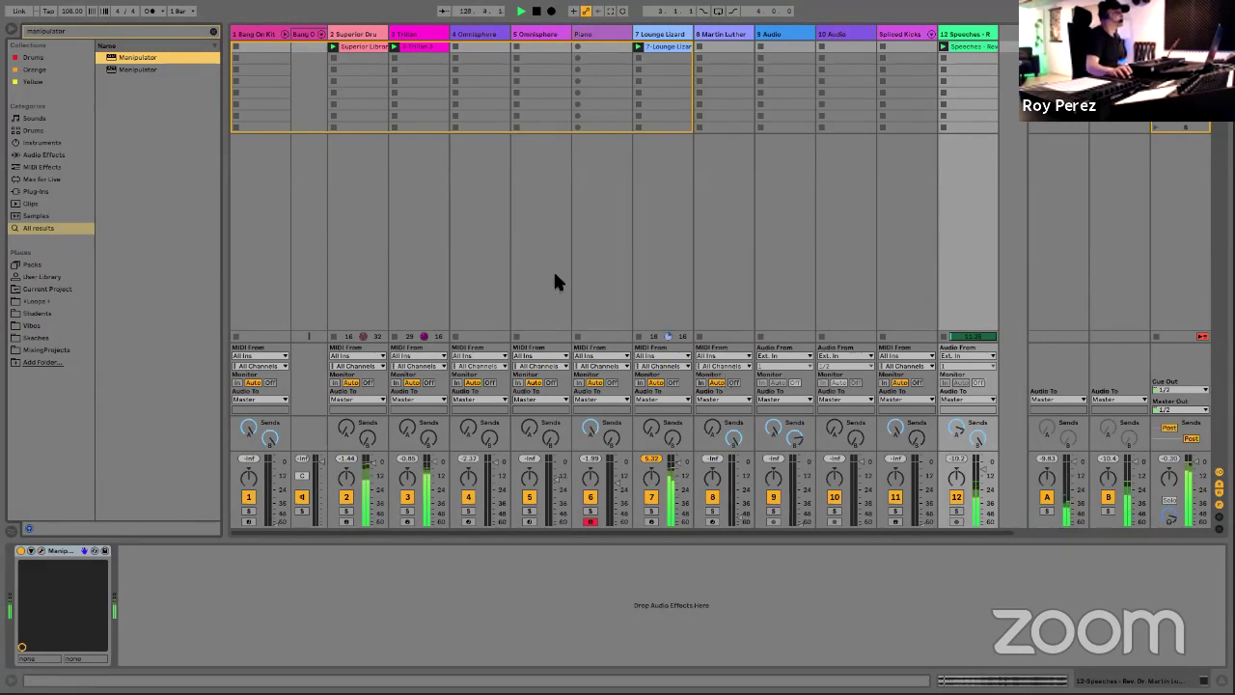
left_click(41, 551)
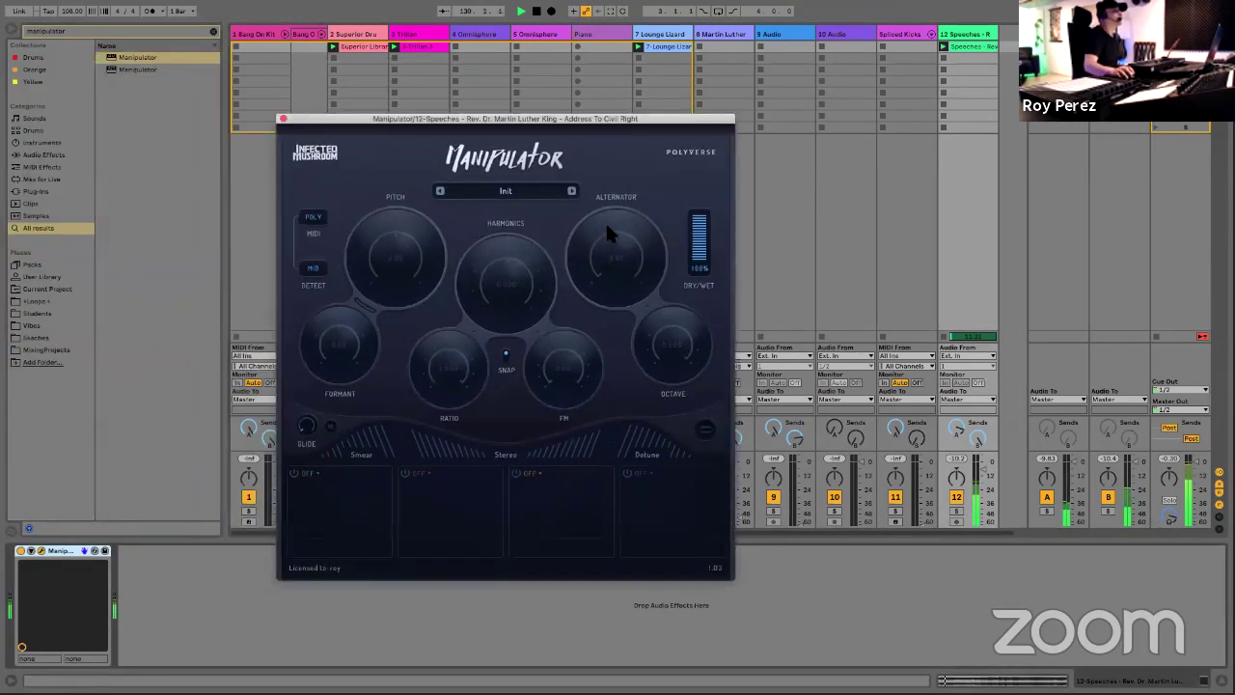
scroll(526, 206, "up", 1)
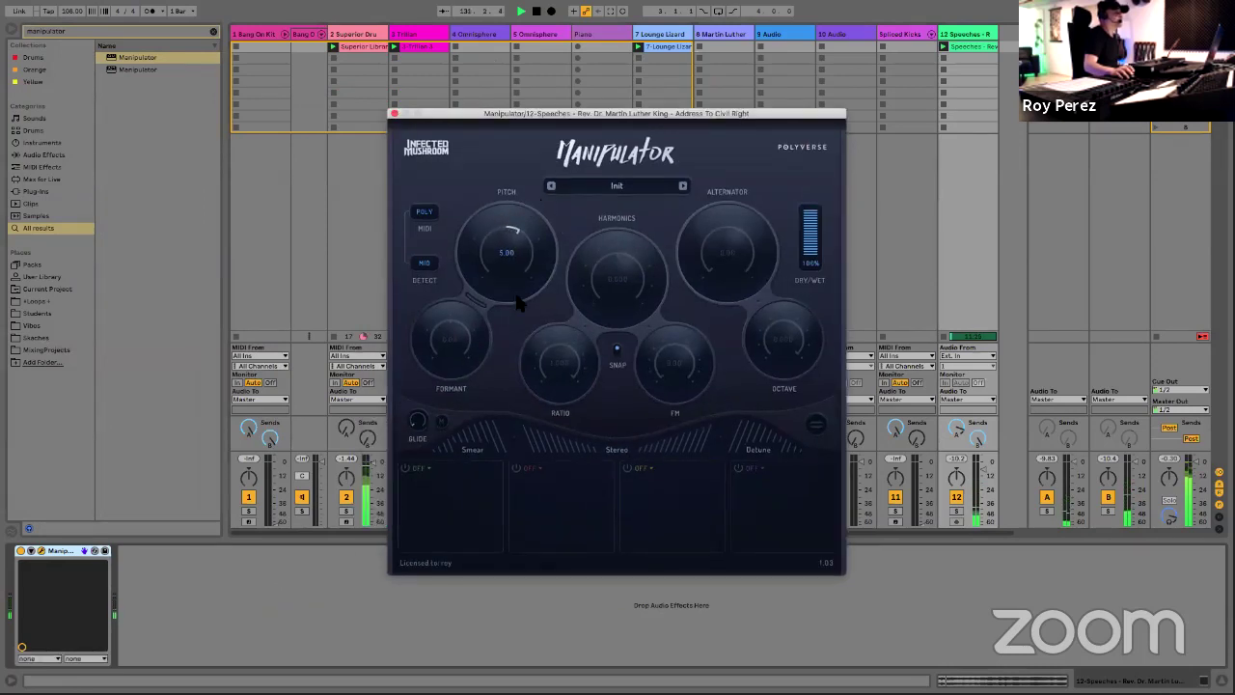
Step: Set Manipulator's Pitch to -8.80 and close the plugin window
key("super+alt+p")
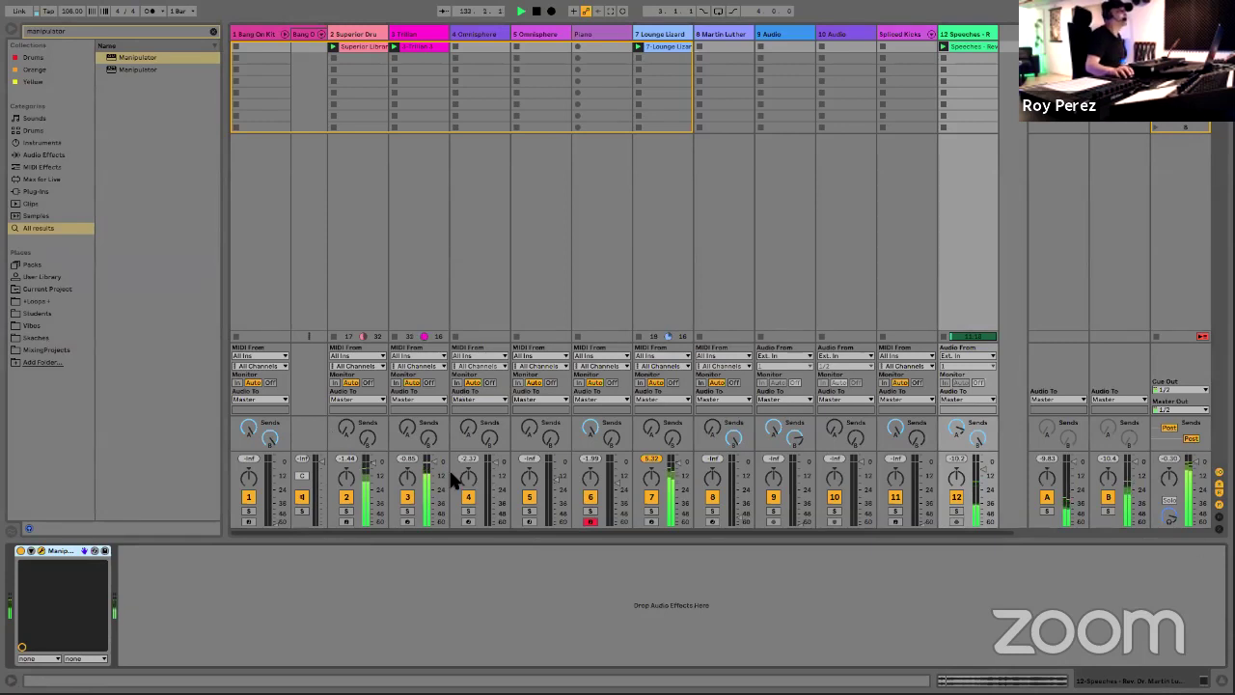
left_click(42, 551)
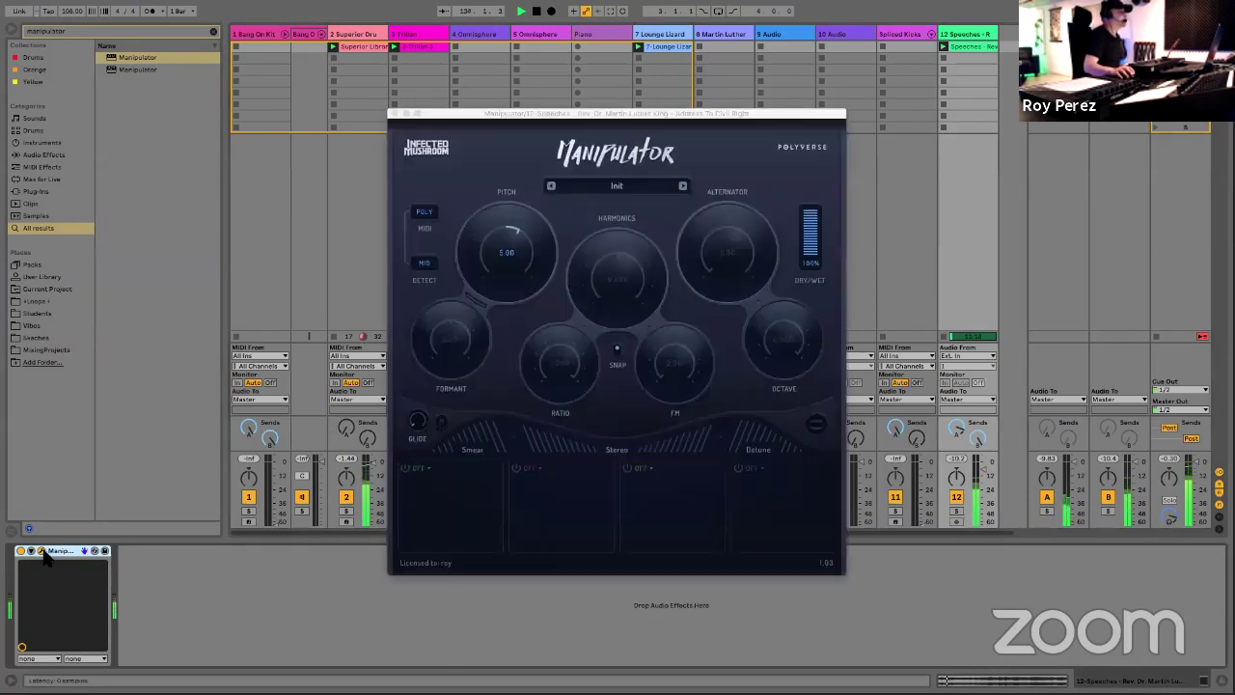
mouse_move(519, 262)
left_mouse_down()
mouse_move(543, 271)
mouse_move(539, 310)
left_mouse_up()
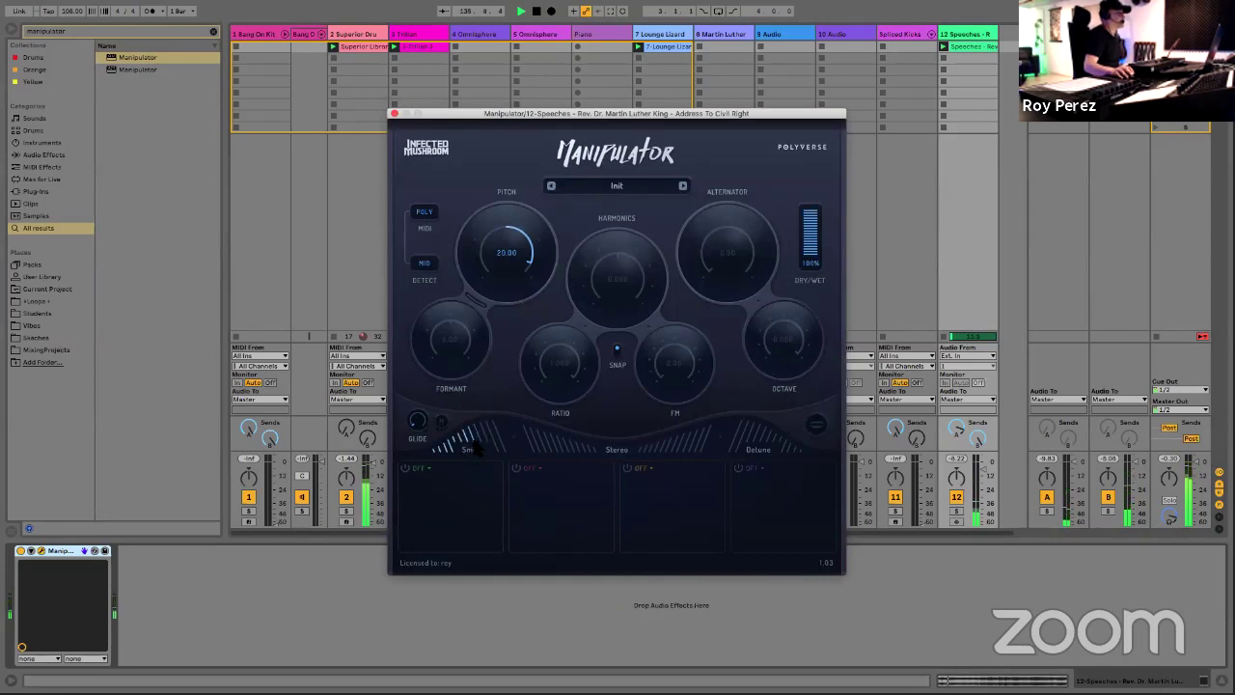
left_click_drag(497, 254, 512, 337)
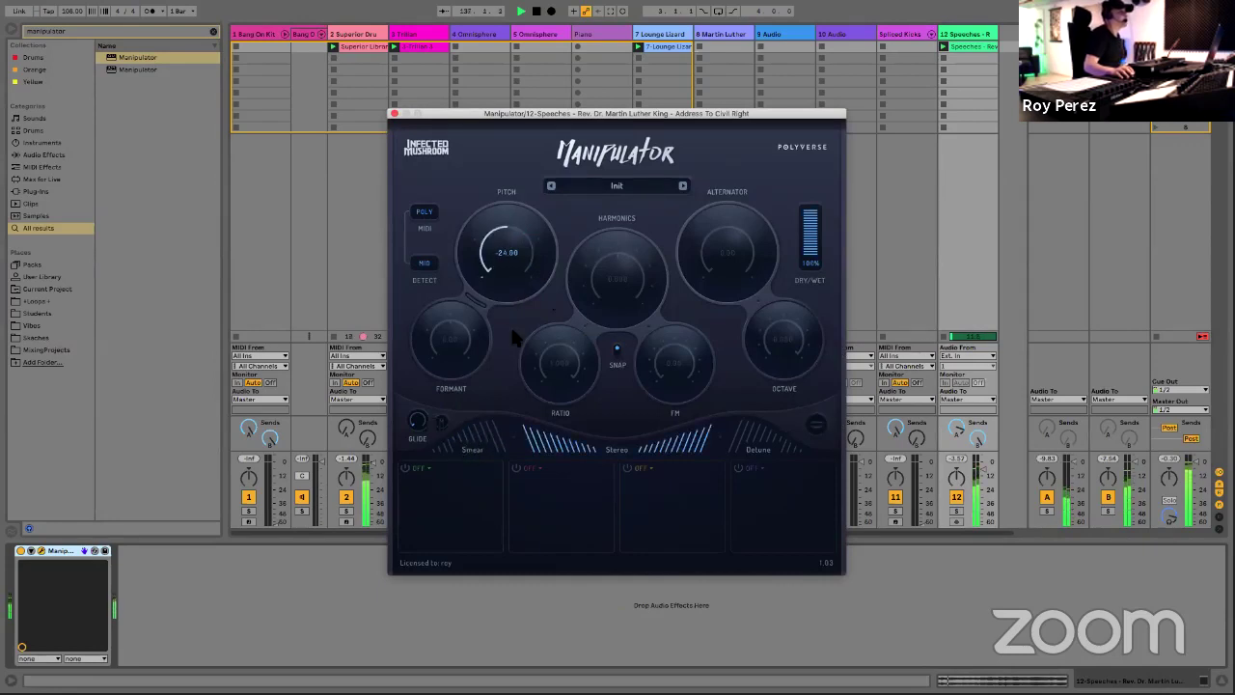
left_click(979, 474)
left_click_drag(520, 261, 477, 166)
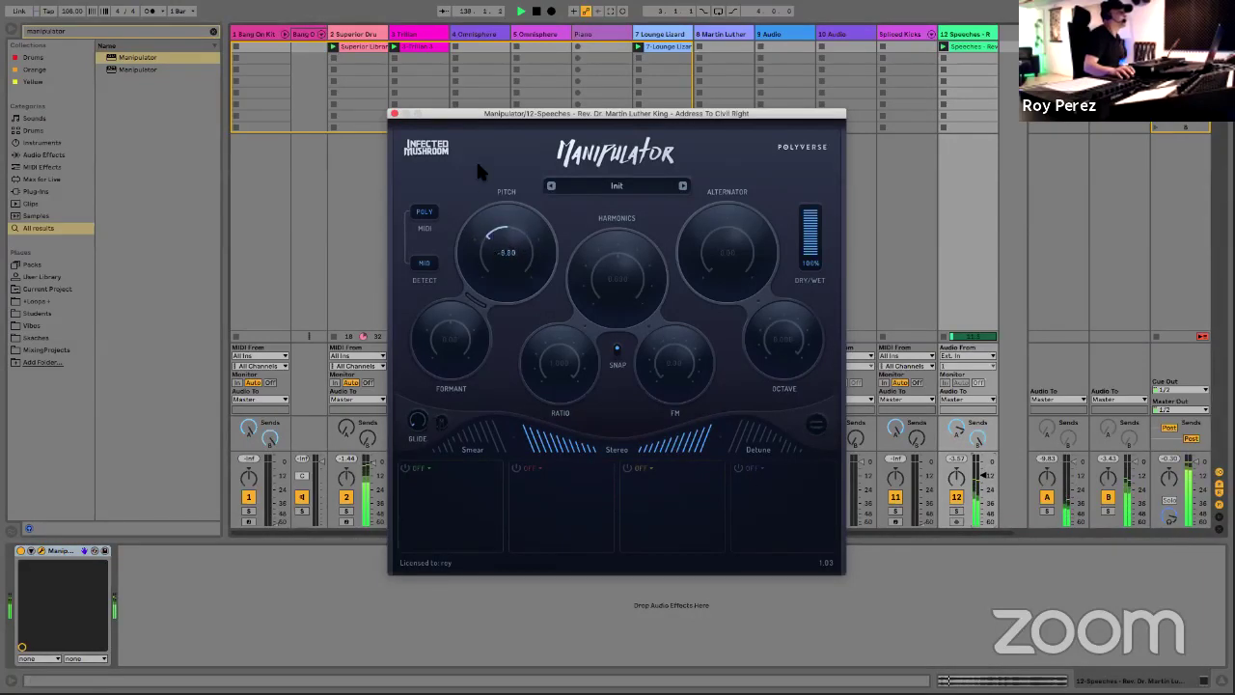
left_click(393, 113)
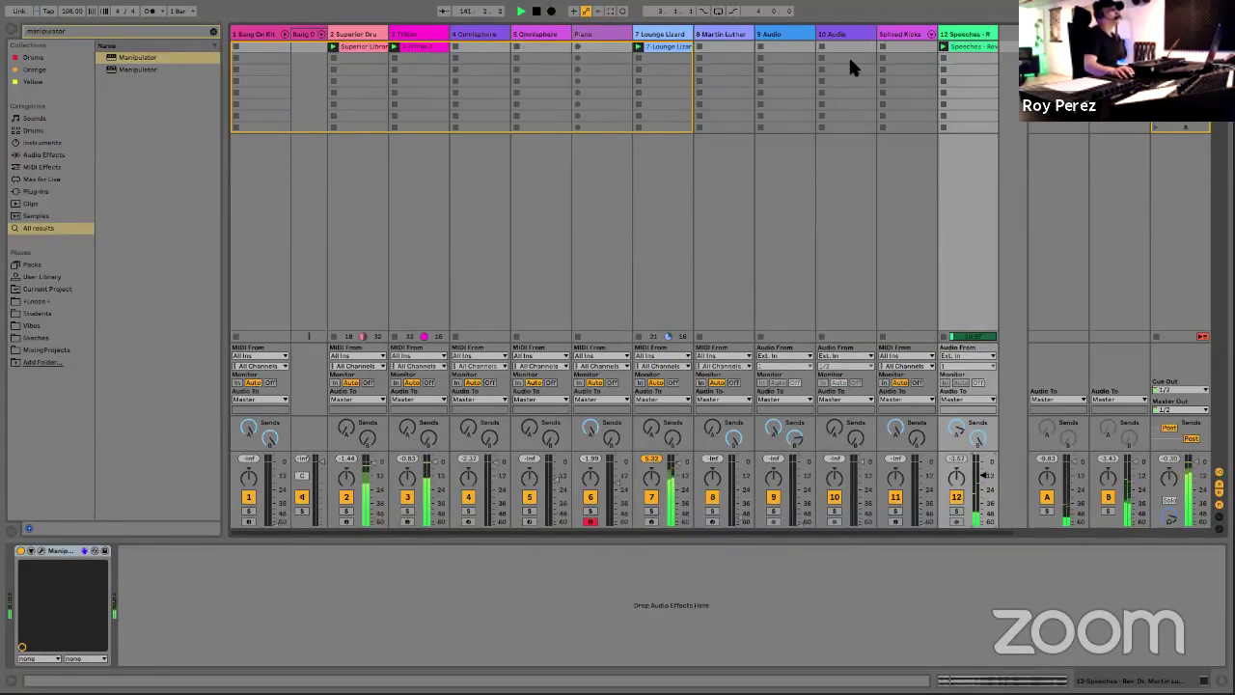
left_click(586, 31)
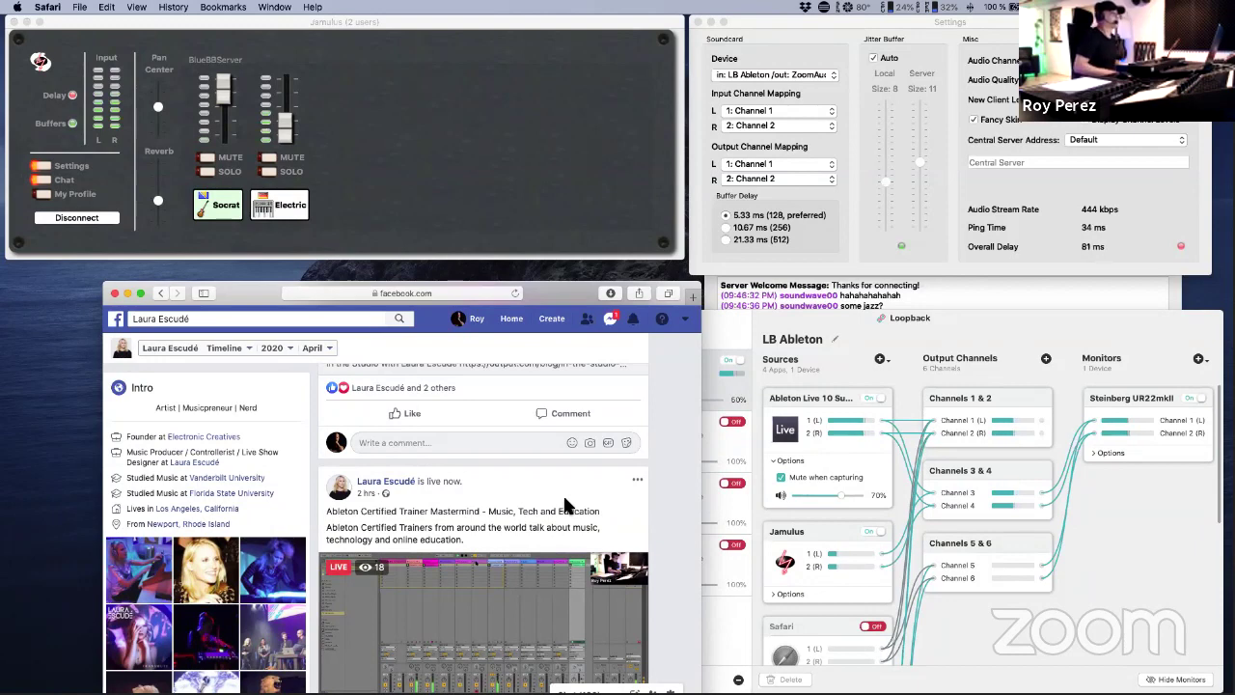
Step: Return to full-screen Live and deactivate track 2 to silence it
key("ctrl+Right")
left_click(347, 498)
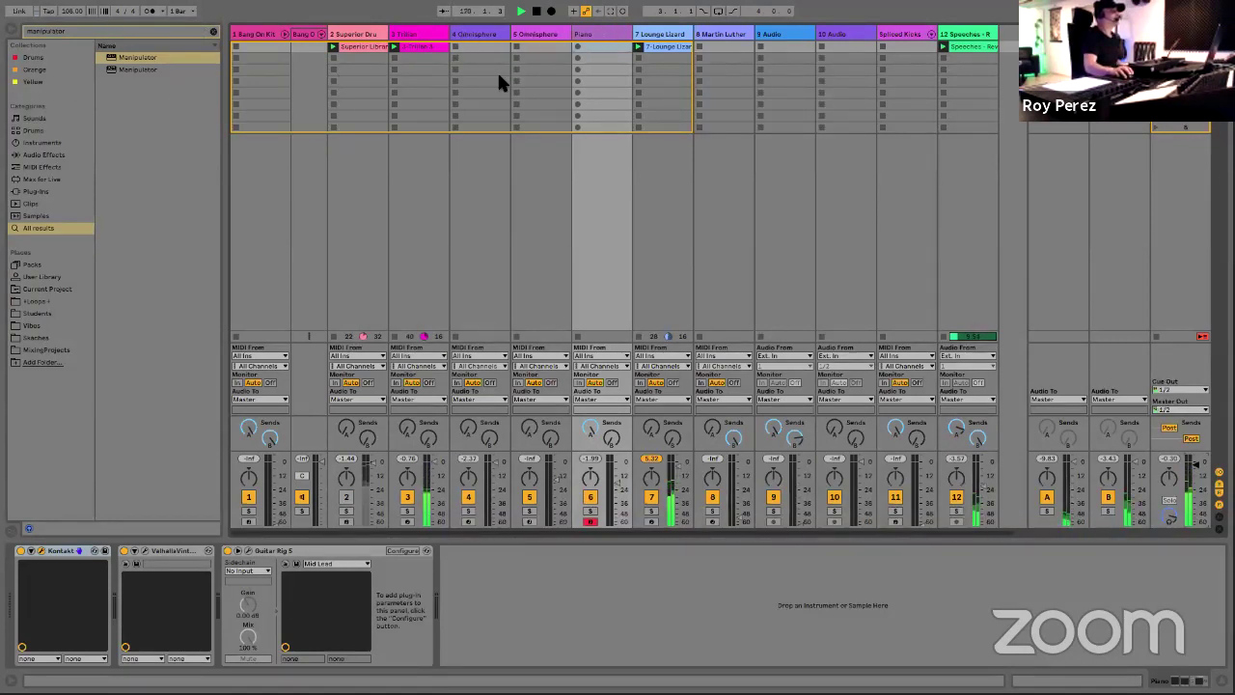
Step: Arm track 4 Omnisphere and reactivate track 2, then move to the Jamulus desktop
left_click(469, 522)
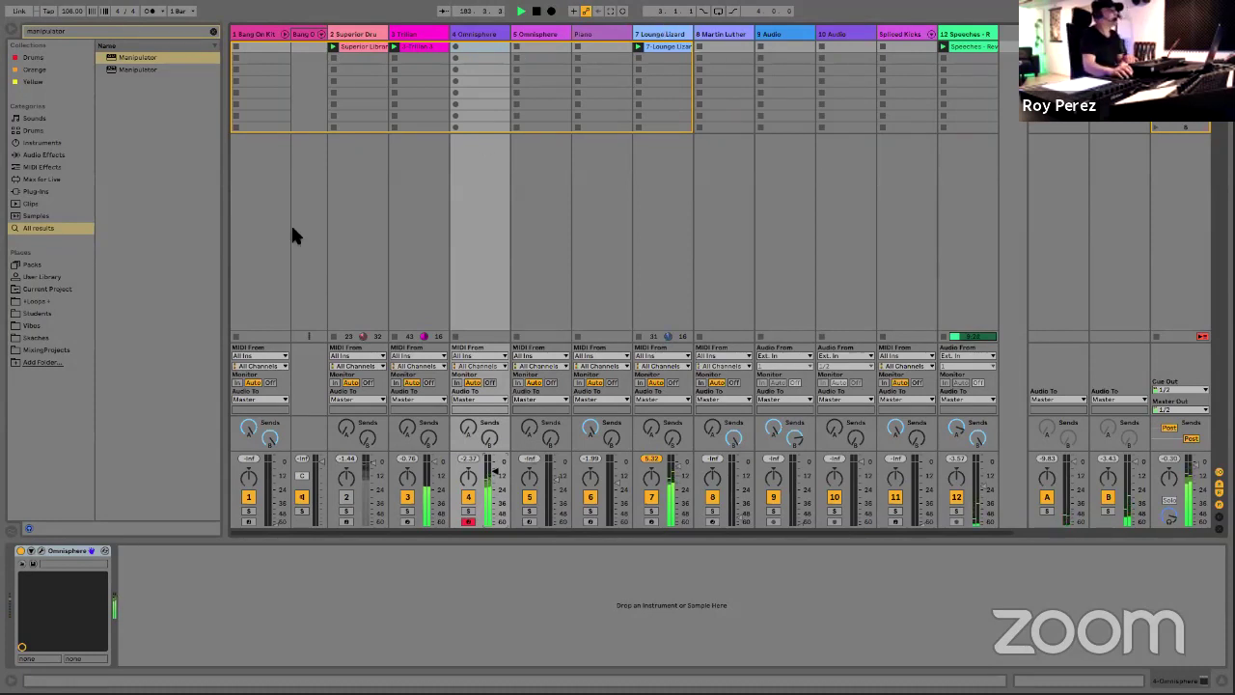
left_click(347, 498)
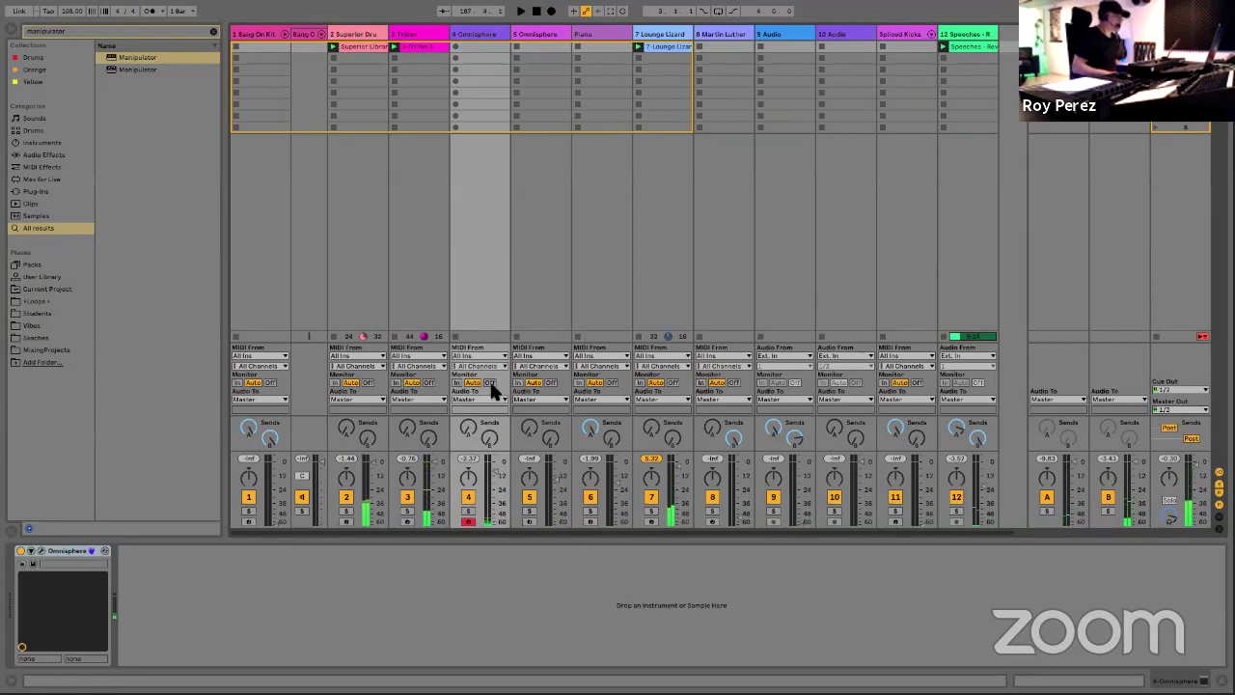
key("ctrl+Left")
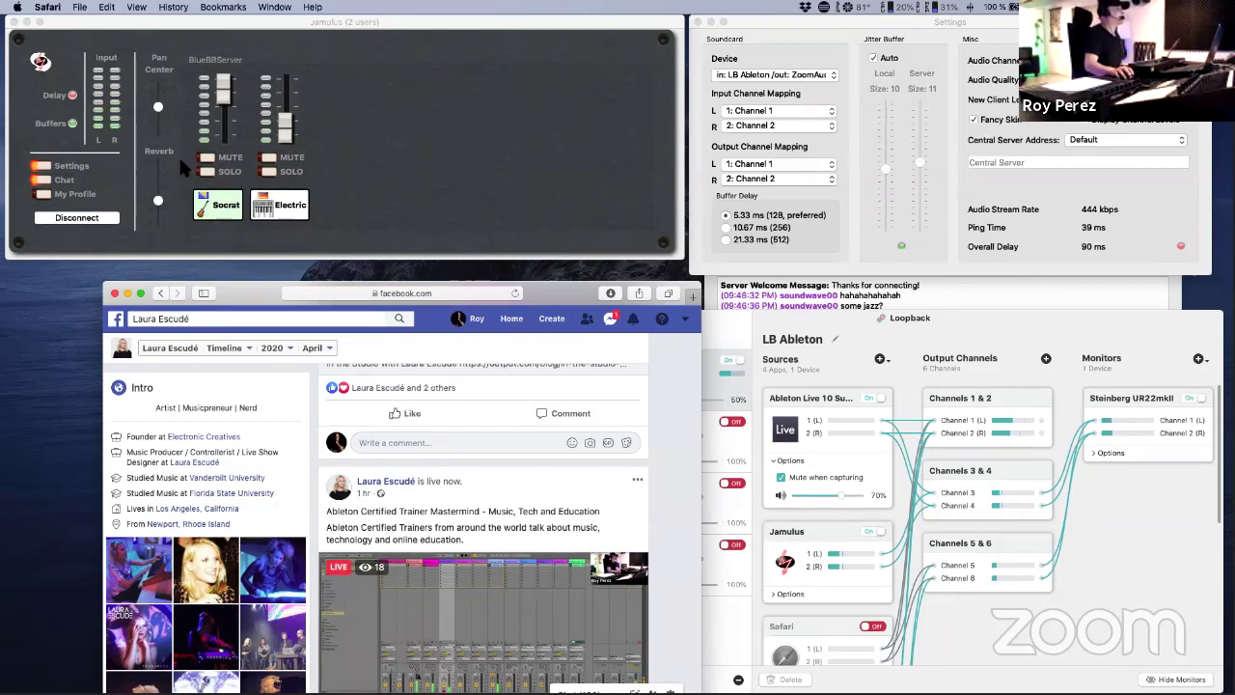
Step: Disconnect Jamulus from the jam server so ping and delay readouts show ---
left_click(76, 220)
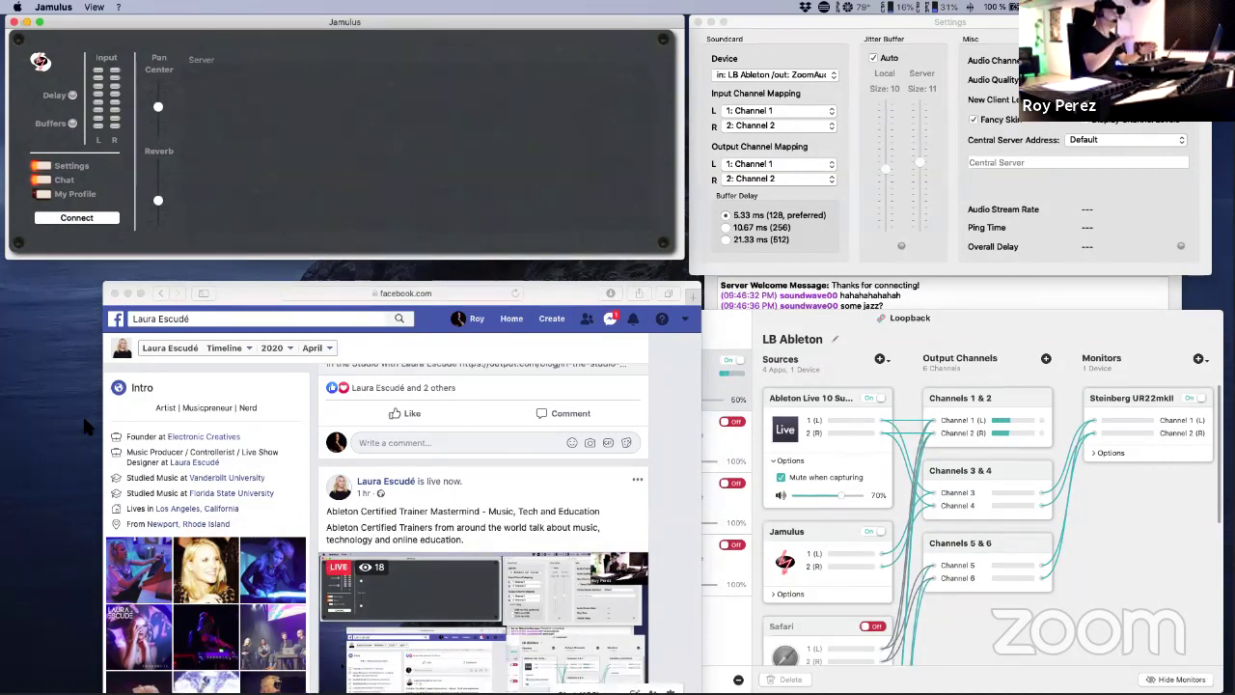
Step: Bring the Jamulus chat log forward to review it, then return to the main window
left_click(998, 295)
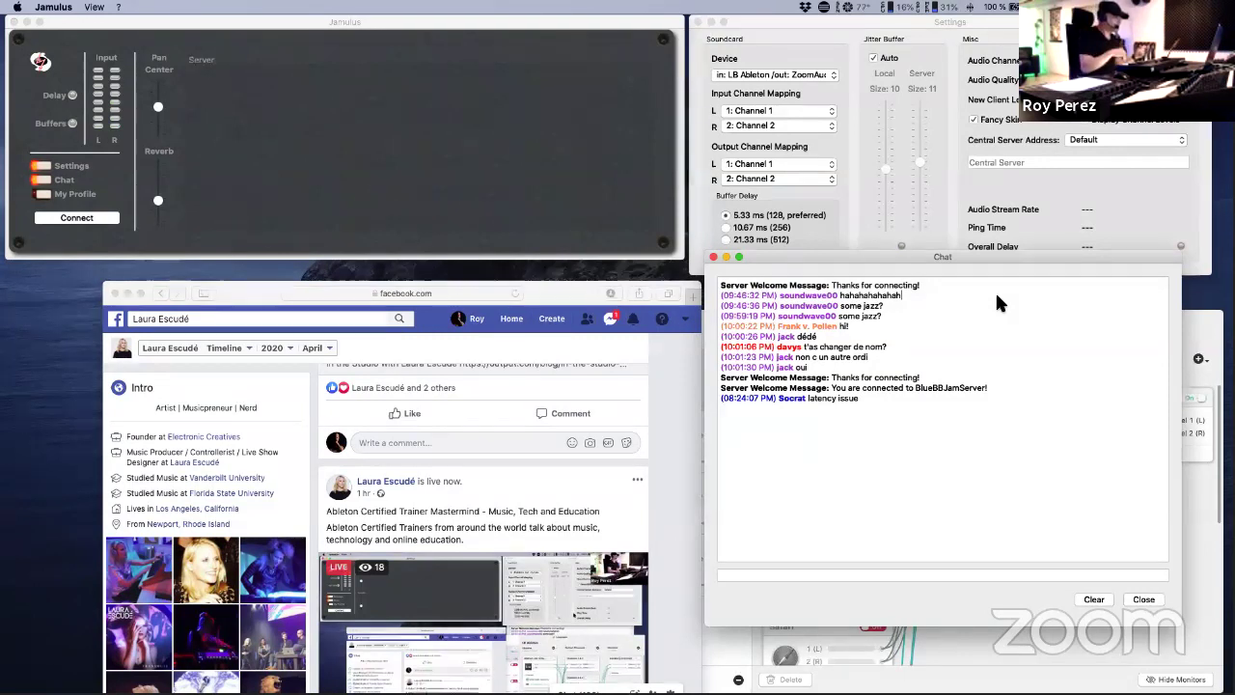
left_click(76, 218)
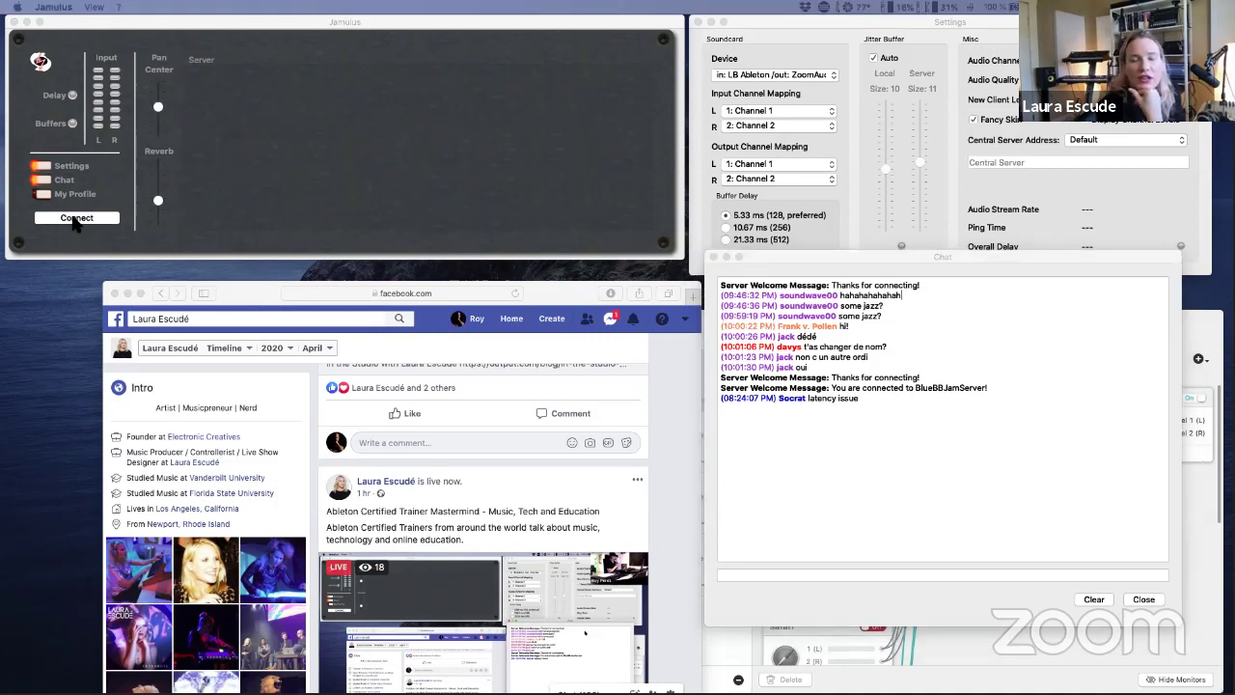